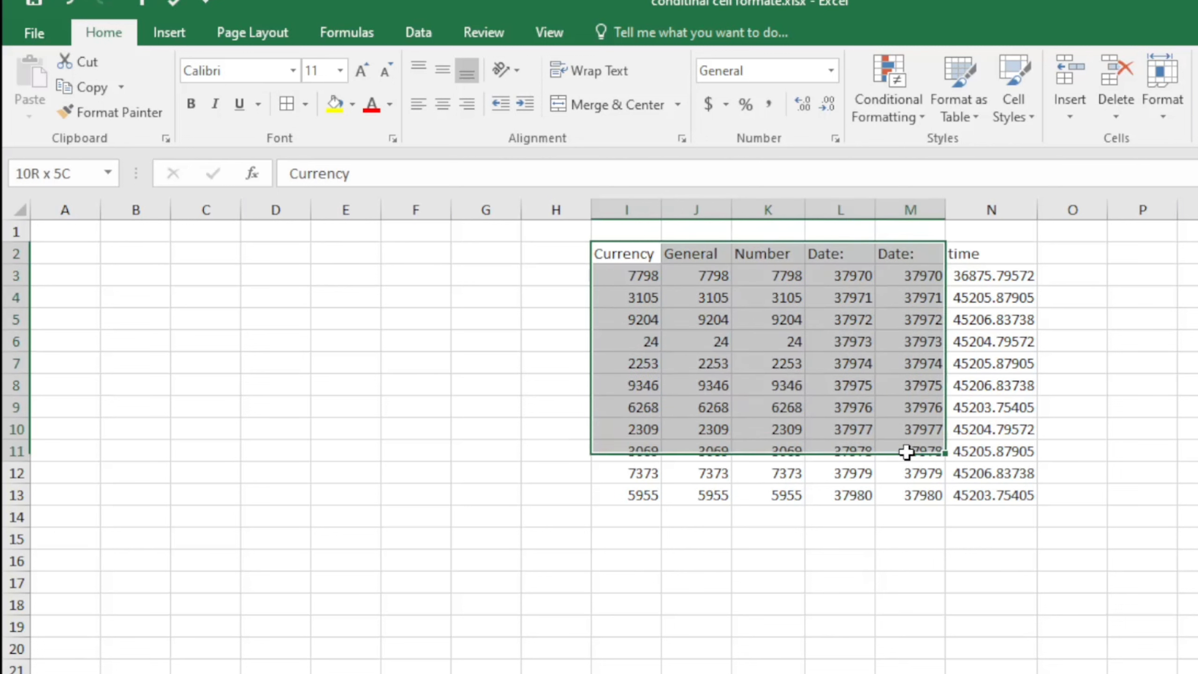
Add all borders to I2:N13 and centre its contents horizontally and vertically
click(286, 103)
click(441, 103)
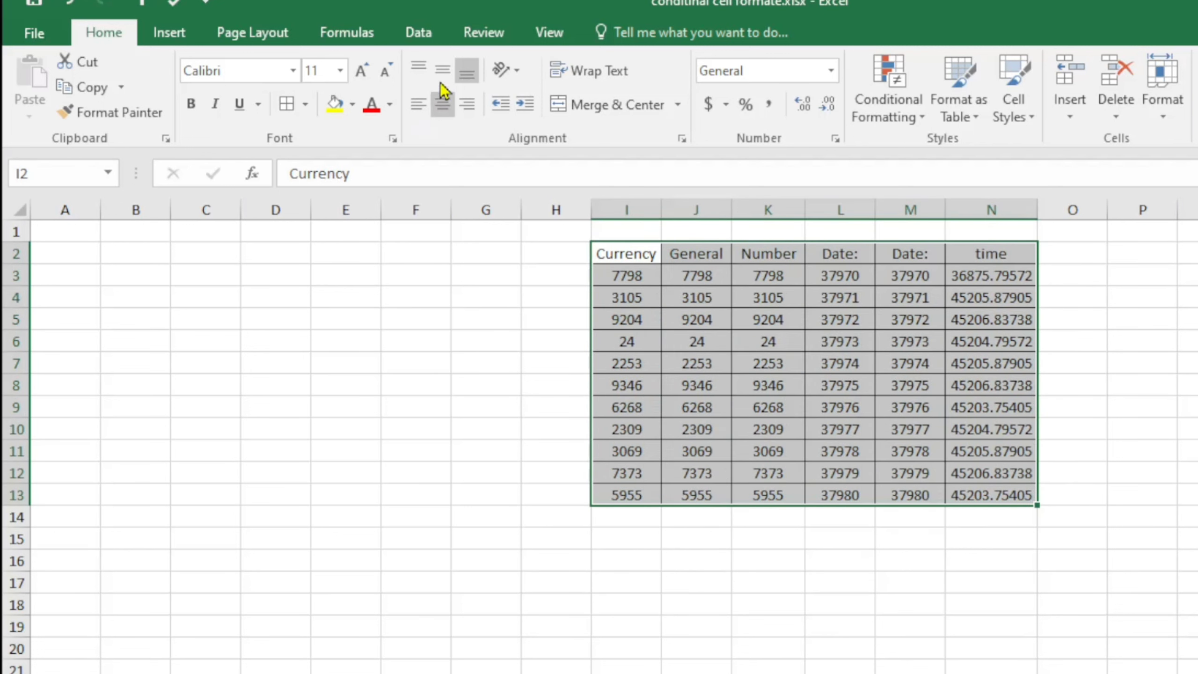
click(442, 70)
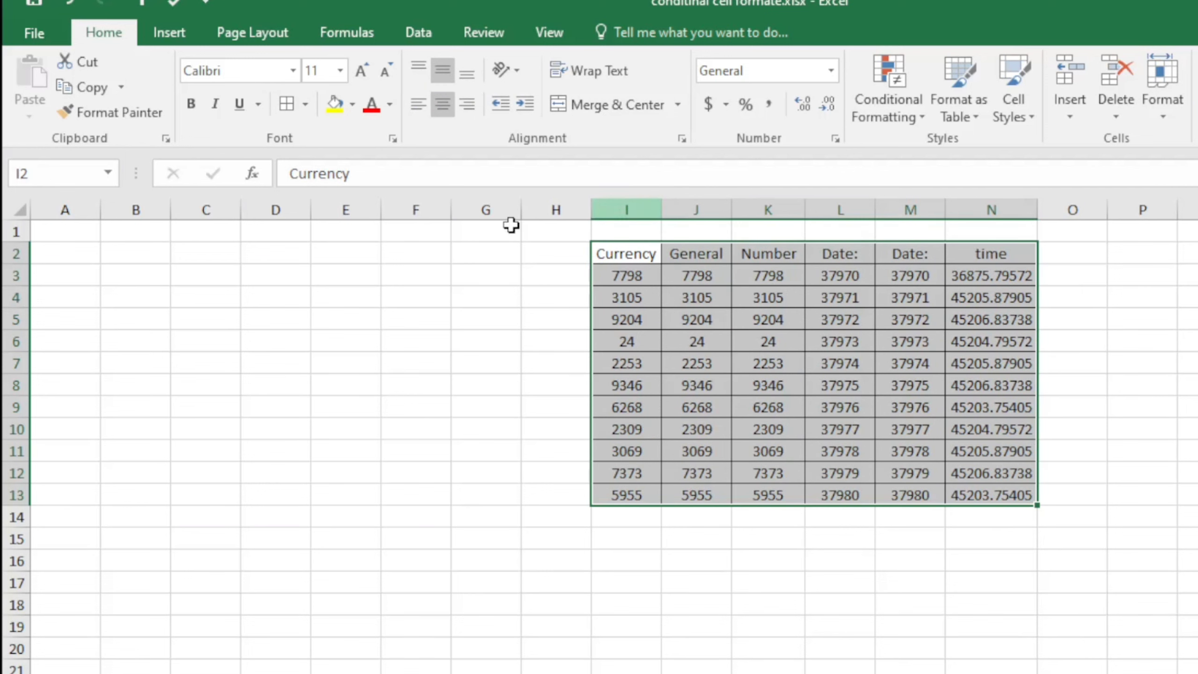
click(19, 208)
Widen all columns and delete empty columns A–F so the table moves to C2:H13
drag(655, 210, 676, 210)
click(691, 407)
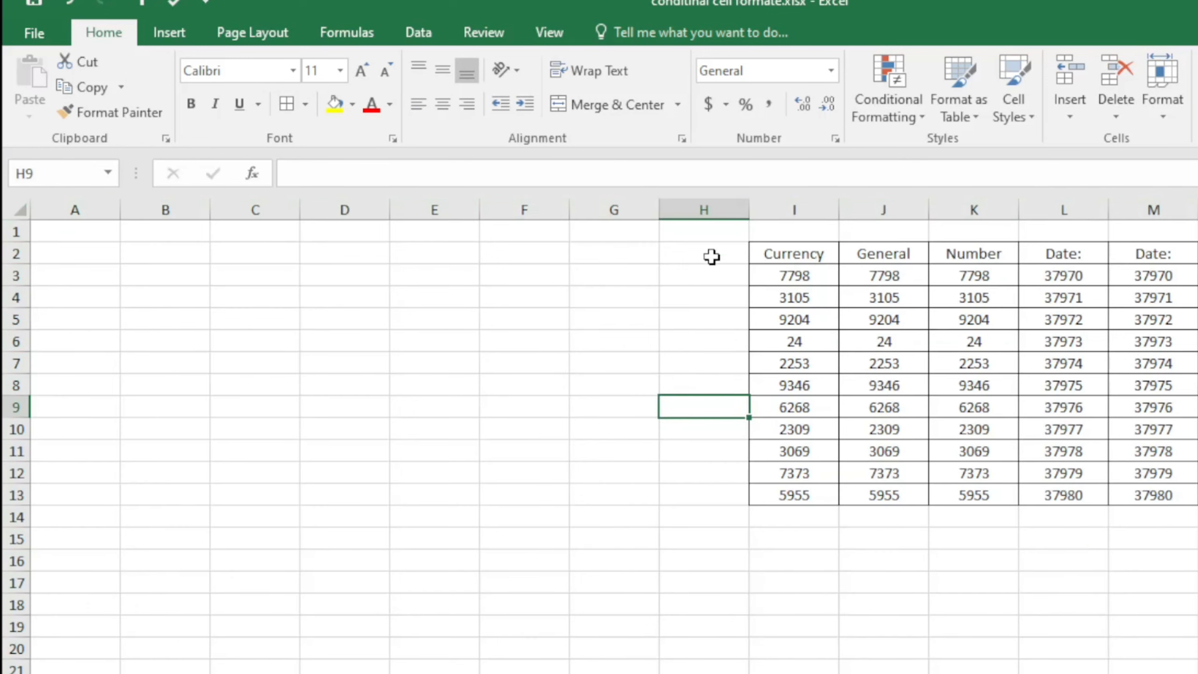
drag(508, 209, 64, 241)
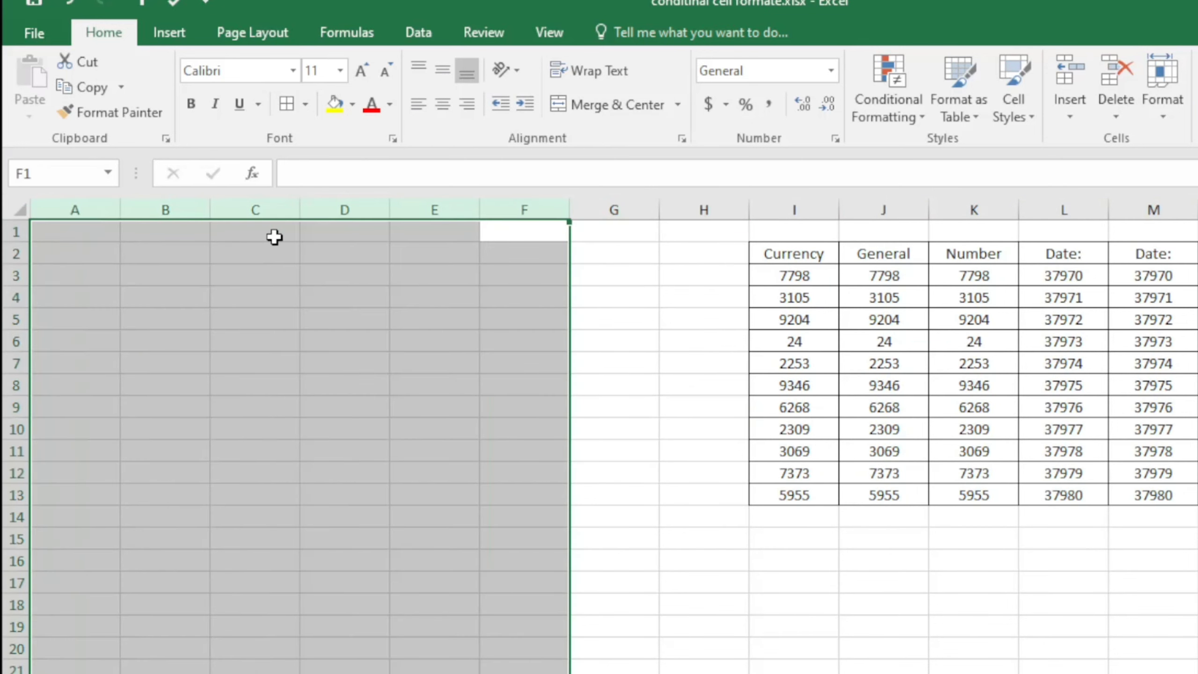
right_click(319, 209)
click(360, 387)
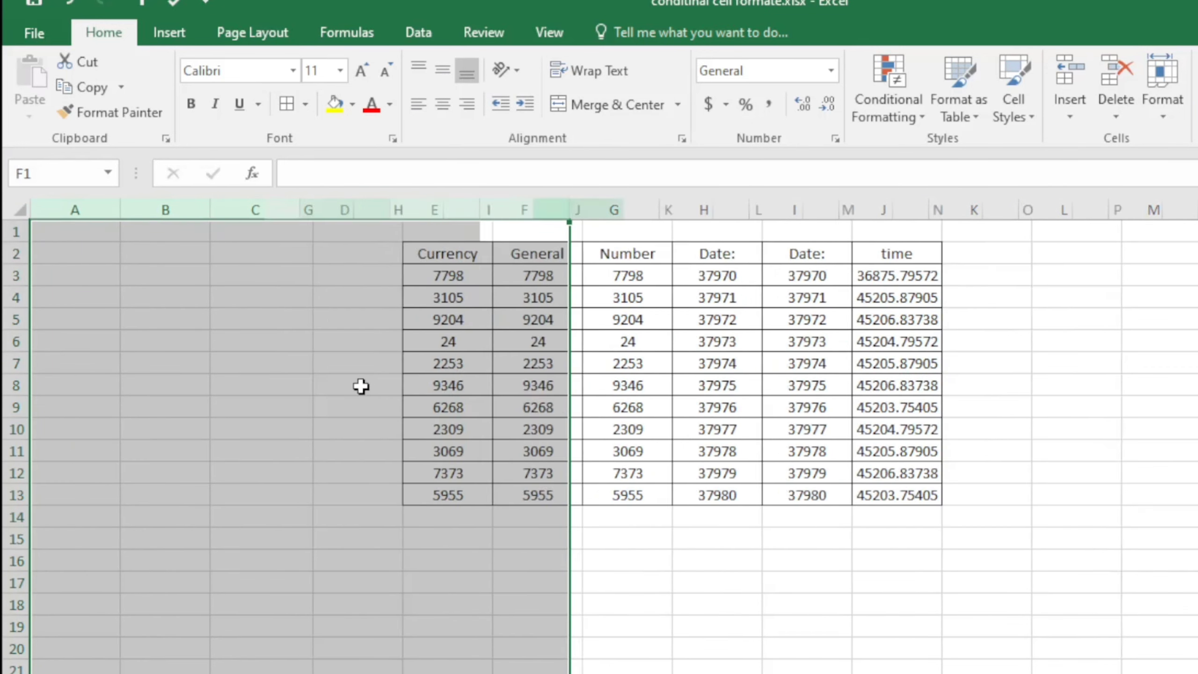
click(966, 430)
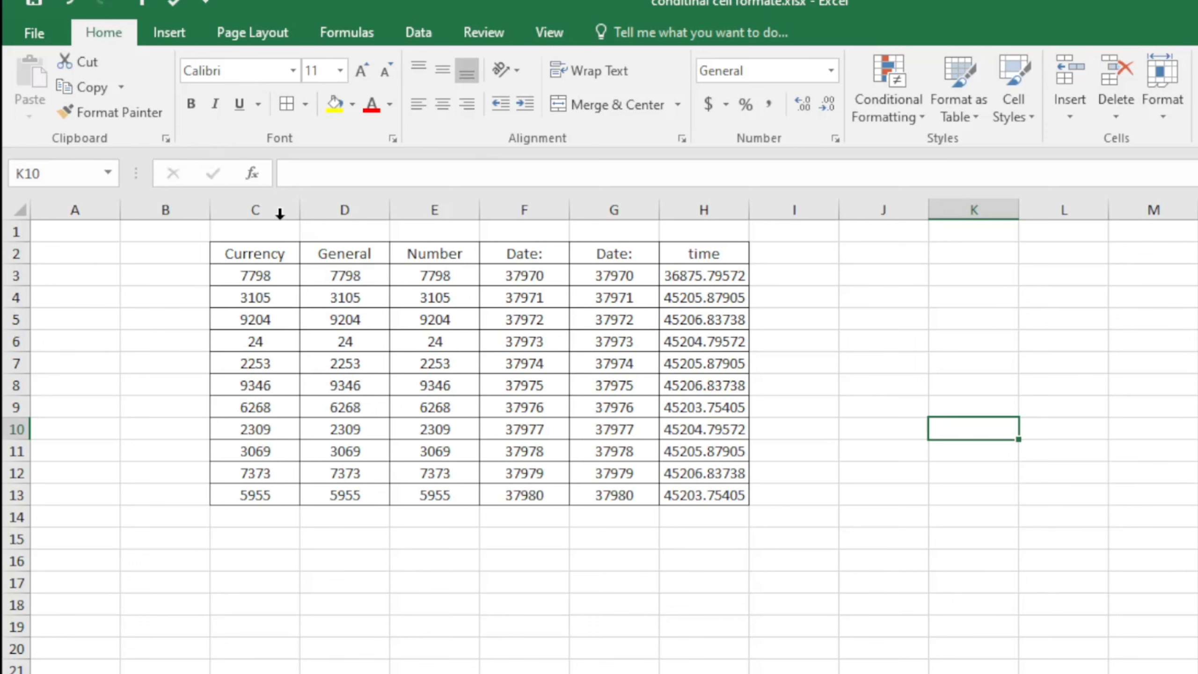
Widen the table's columns C through H
drag(280, 214, 693, 248)
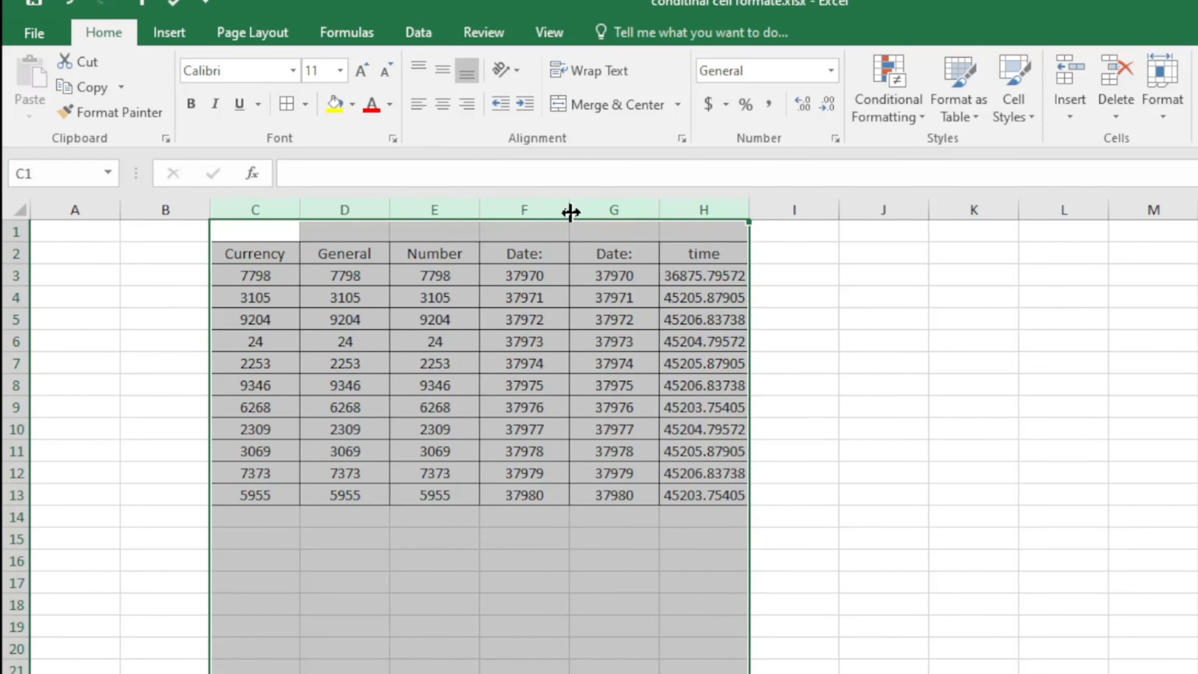
drag(571, 212, 597, 214)
click(1024, 367)
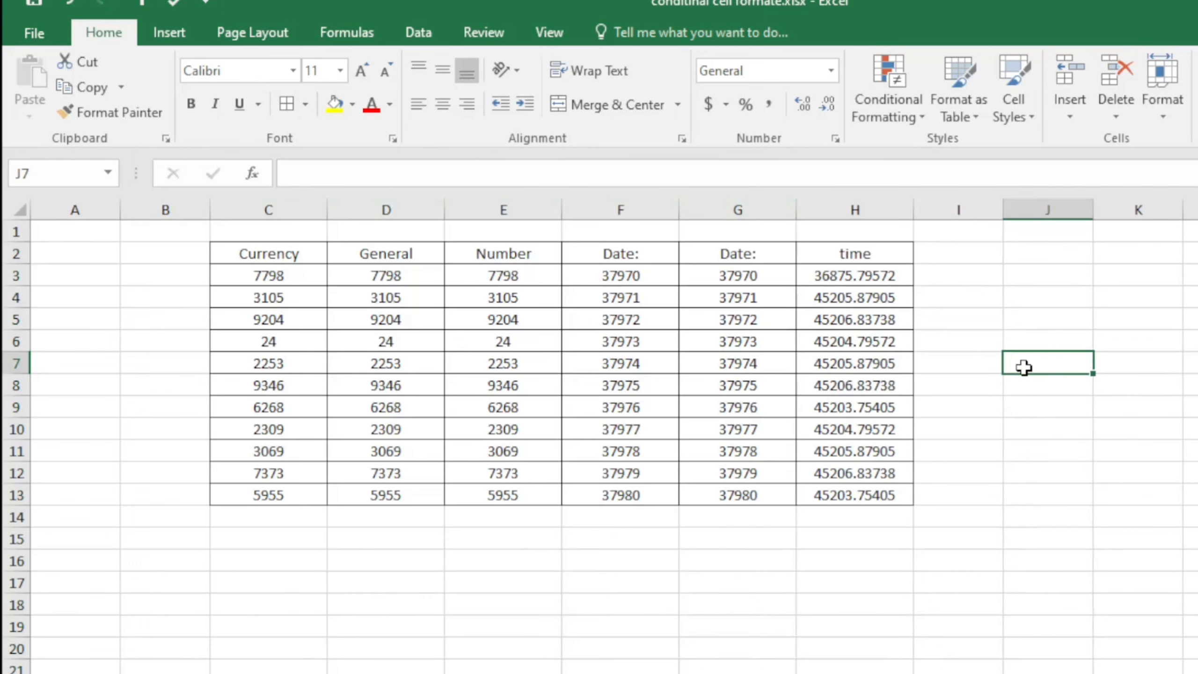
click(590, 579)
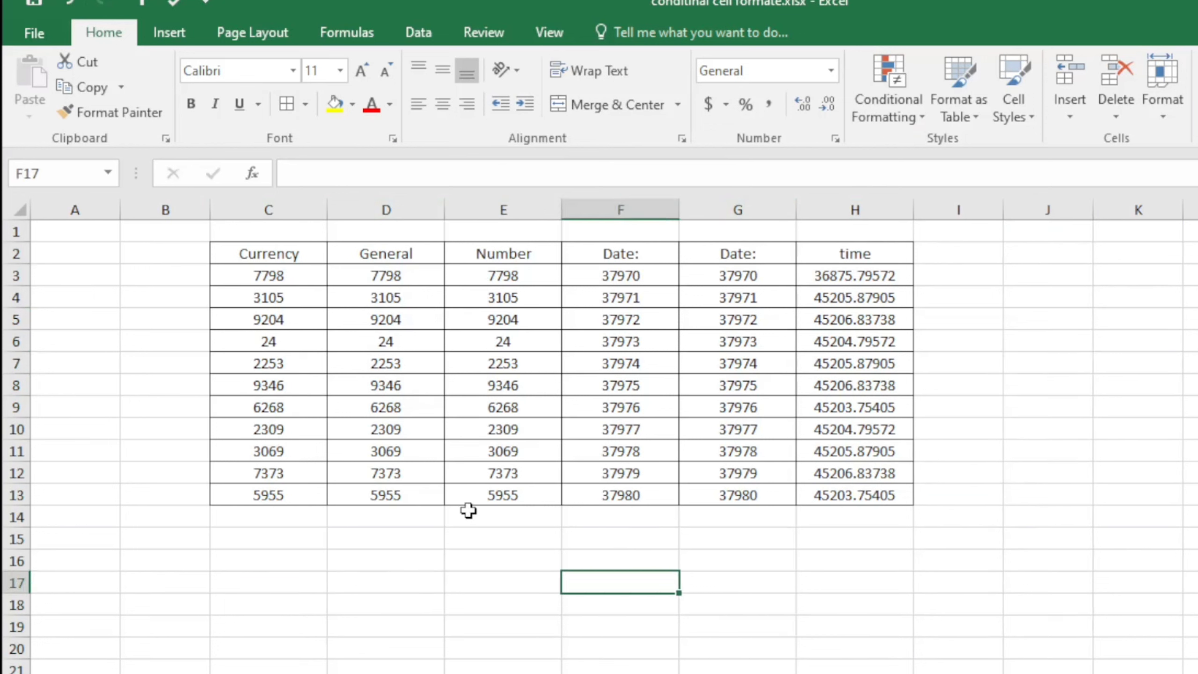
click(476, 594)
drag(273, 249, 855, 254)
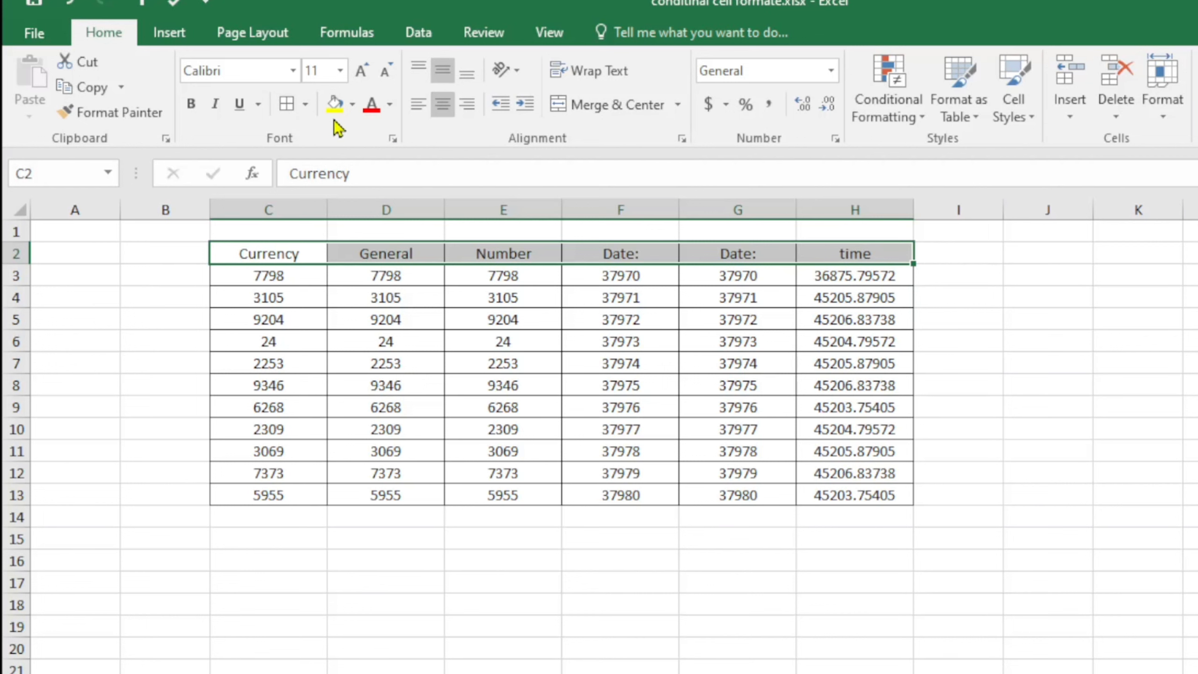
Give header row C2:H2 a yellow fill, bold text and a font enlarged four steps
click(335, 105)
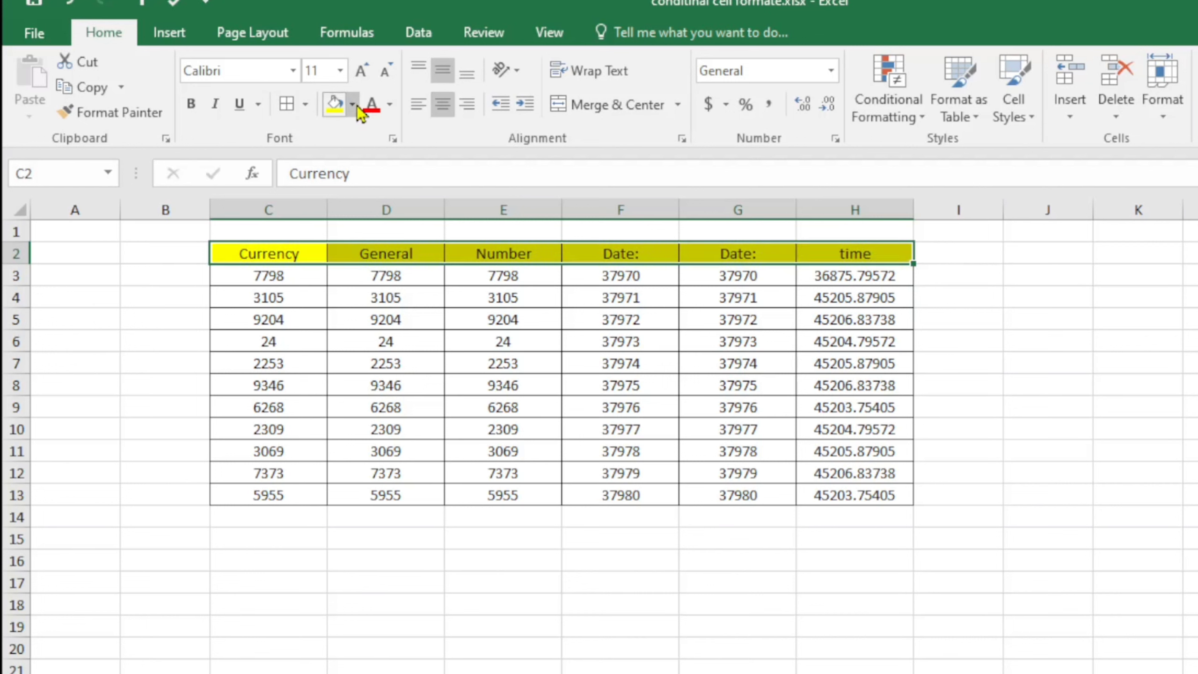
click(191, 104)
click(362, 71)
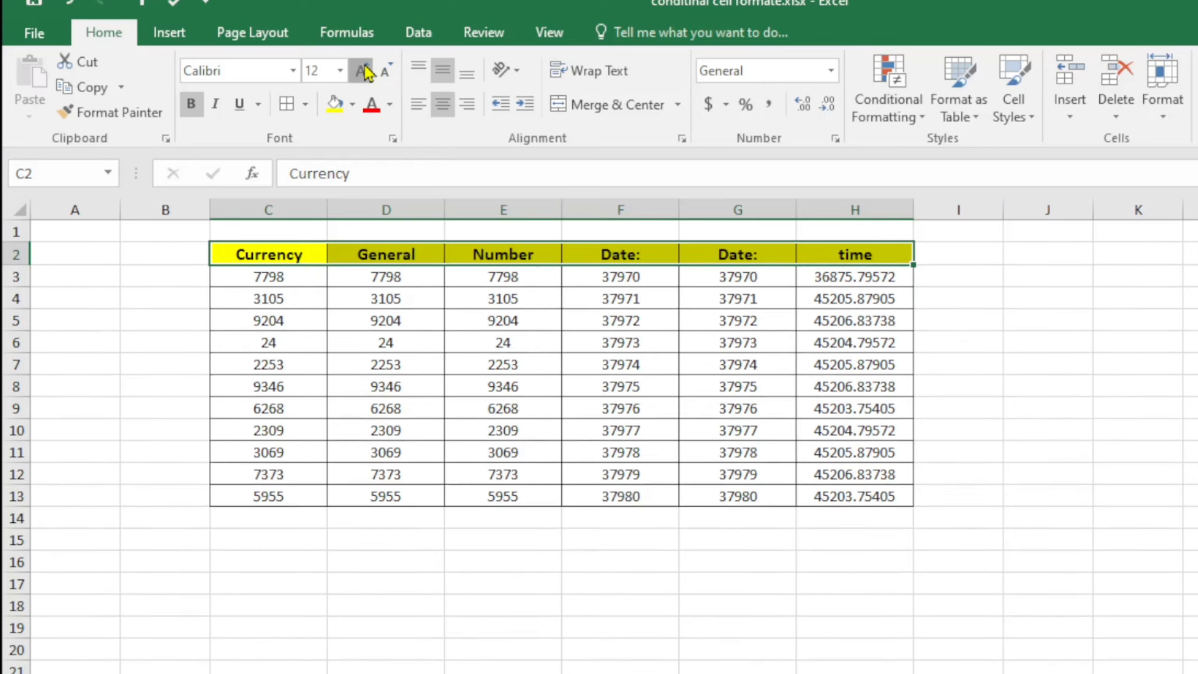
click(362, 71)
click(362, 71)
click(362, 72)
click(1063, 378)
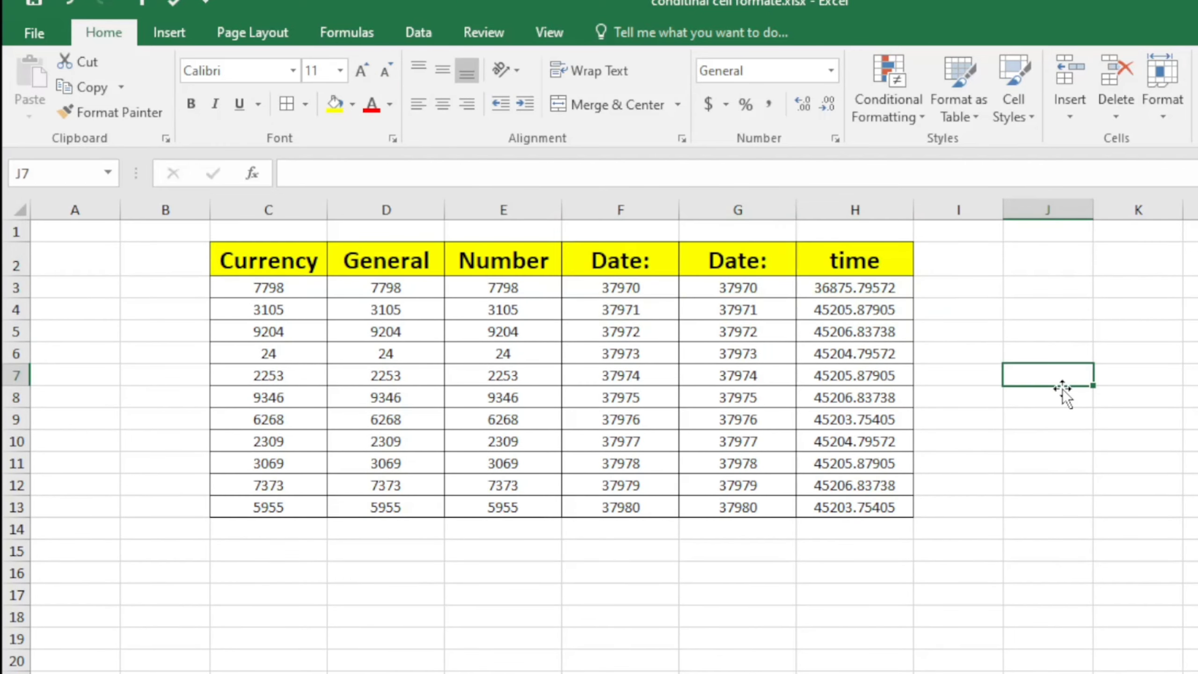
click(392, 595)
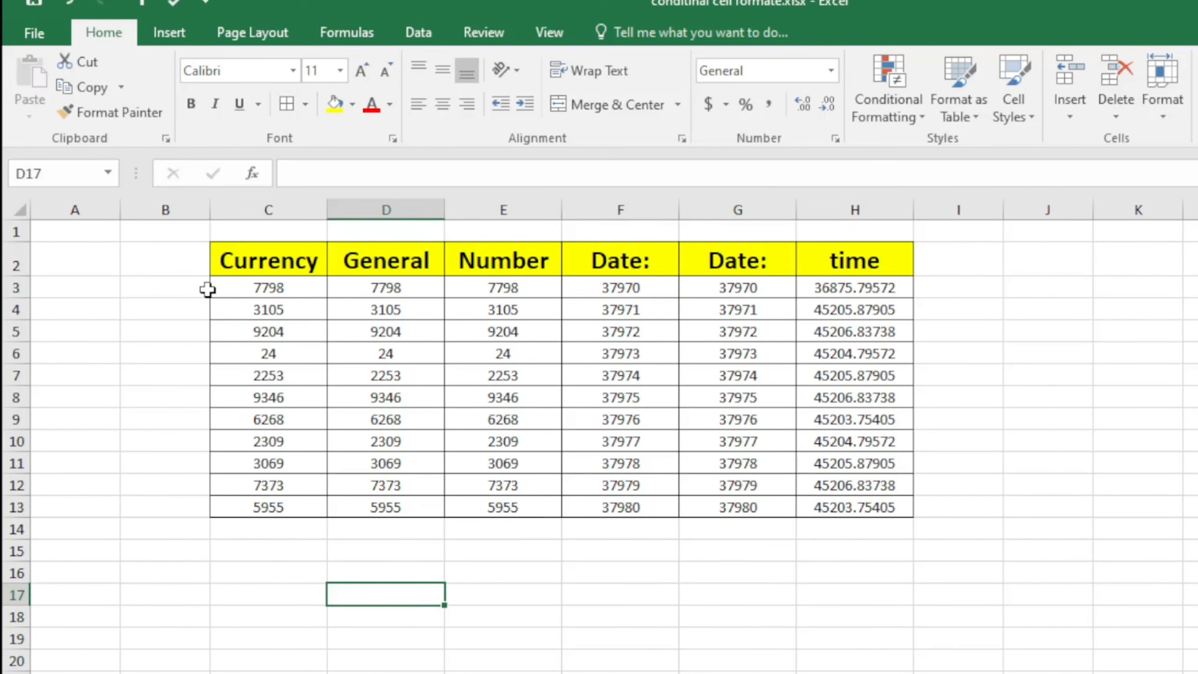
Inspect the plain Currency values and select C3:C13
click(283, 262)
click(294, 332)
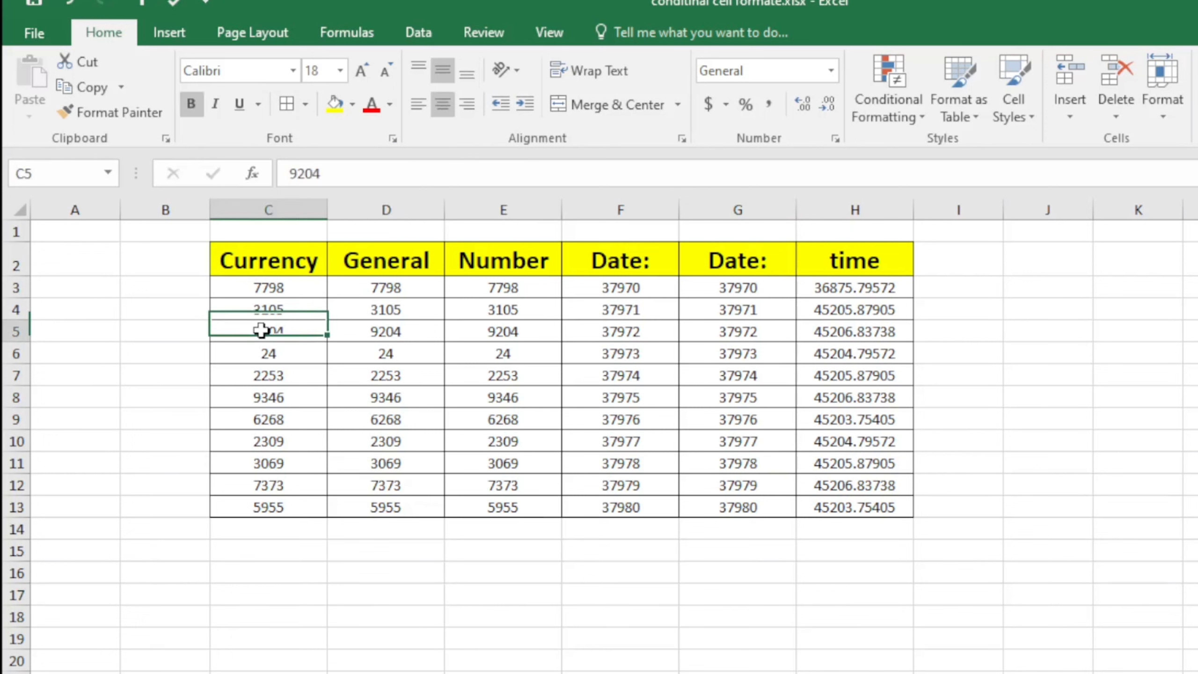
click(277, 463)
click(316, 550)
drag(295, 289, 276, 501)
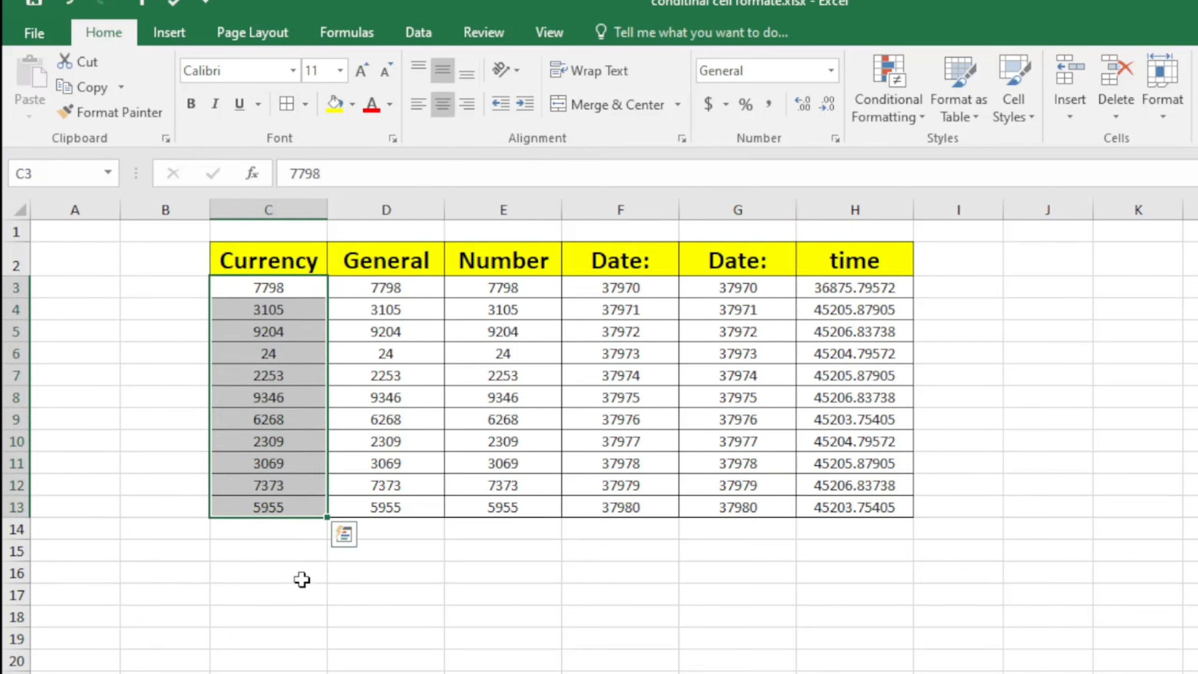
click(260, 416)
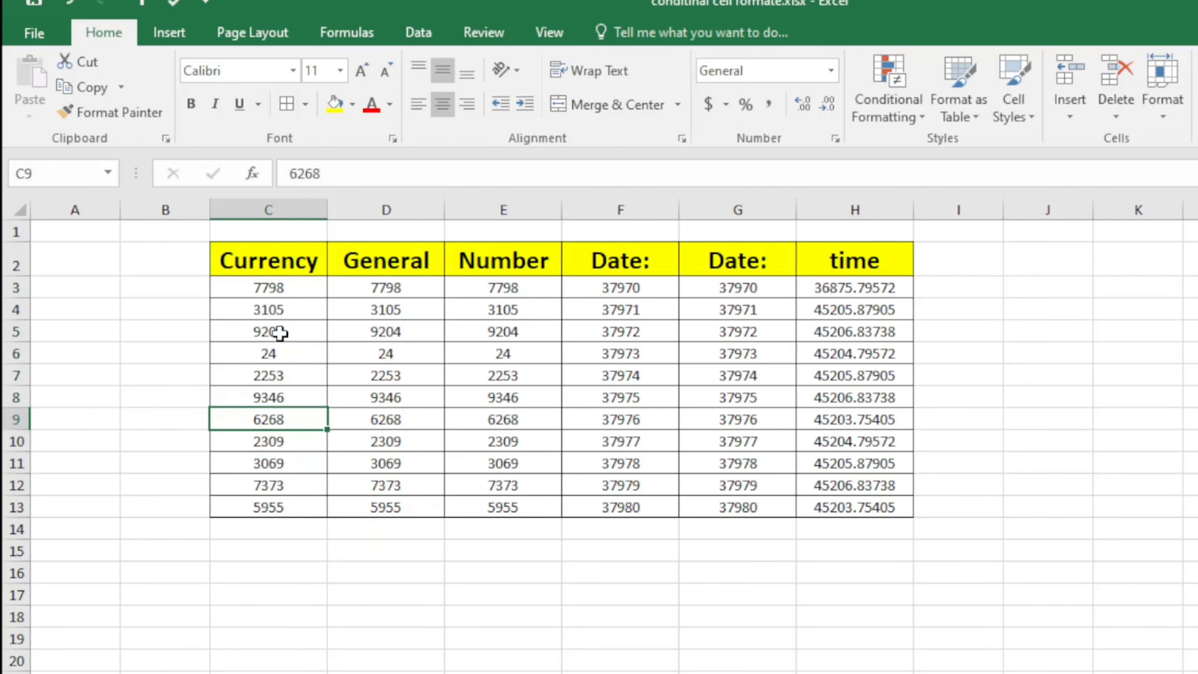
click(281, 333)
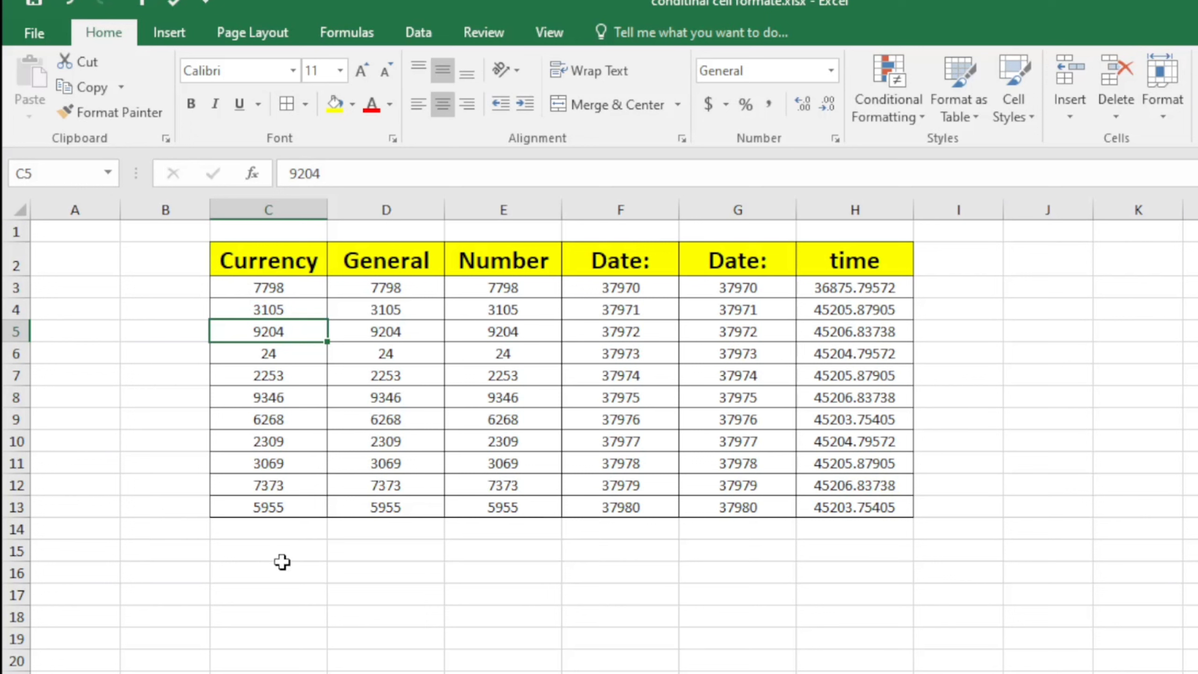
drag(282, 563, 281, 553)
click(335, 582)
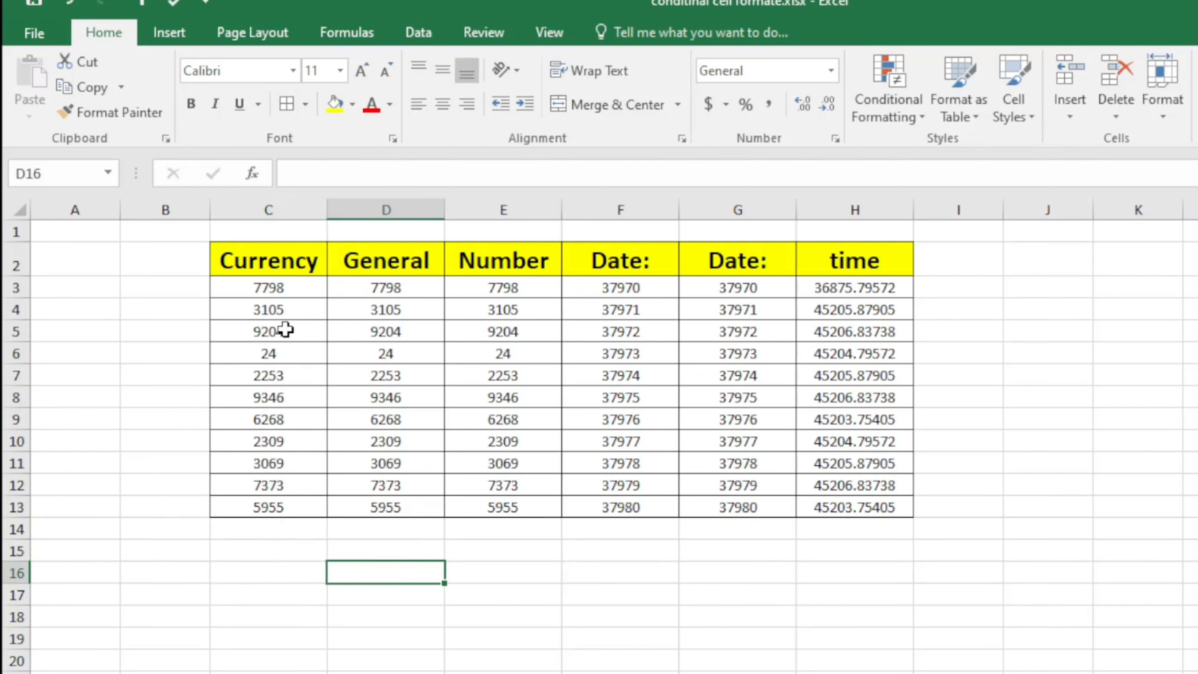
drag(305, 294, 309, 512)
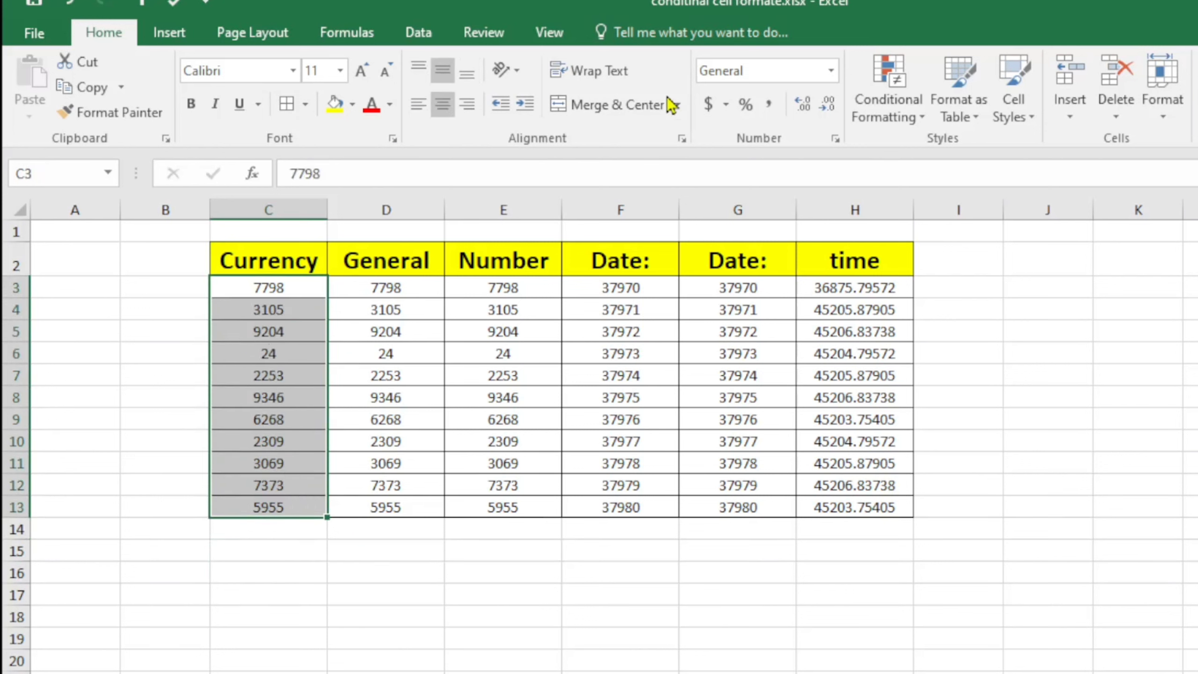
Apply dollar Accounting format with two decimals to C3:C13, e.g. $ 7,798.00
click(709, 105)
click(370, 590)
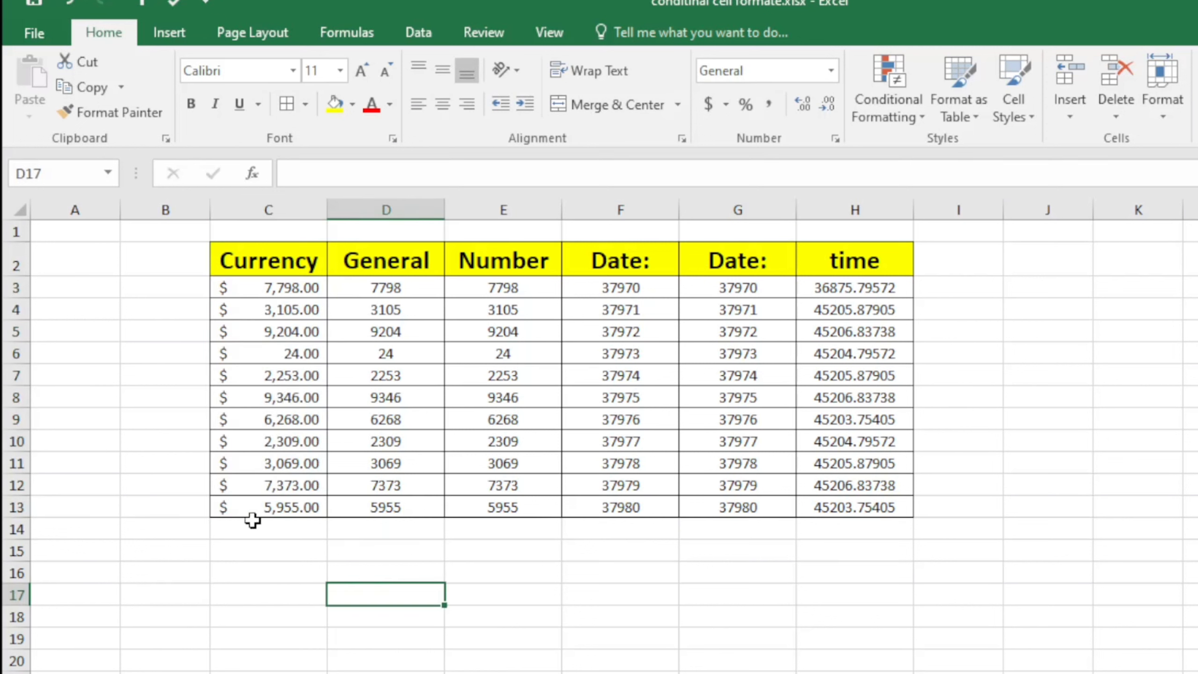
click(250, 568)
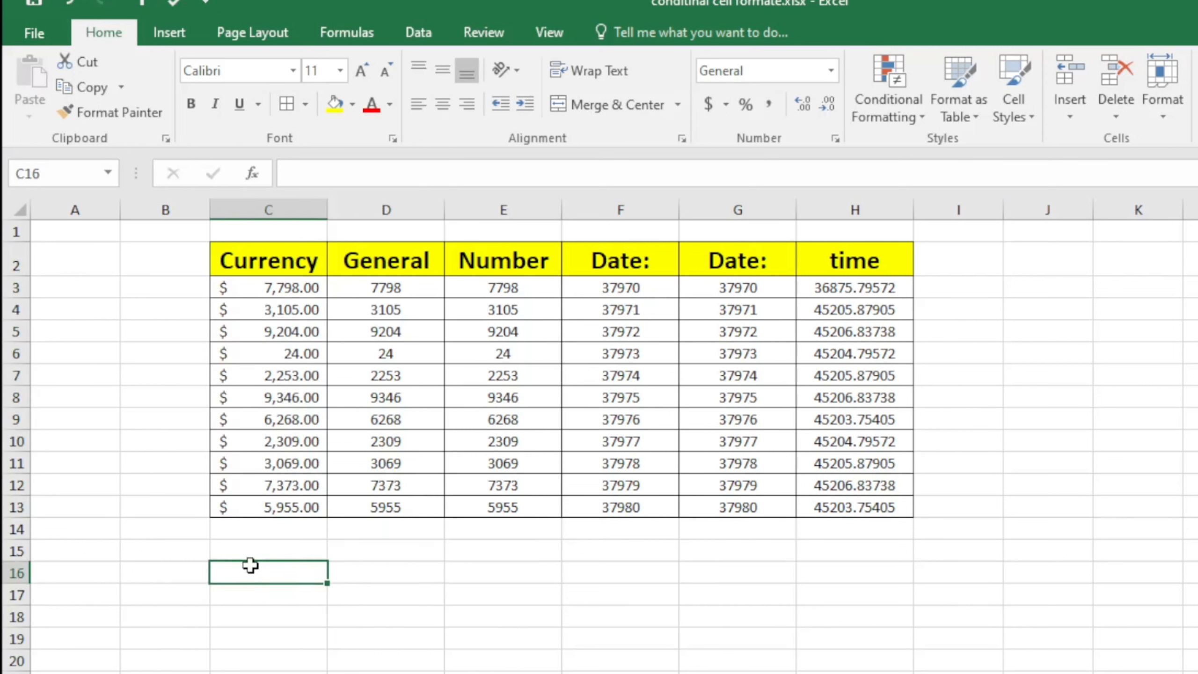
drag(260, 287, 293, 506)
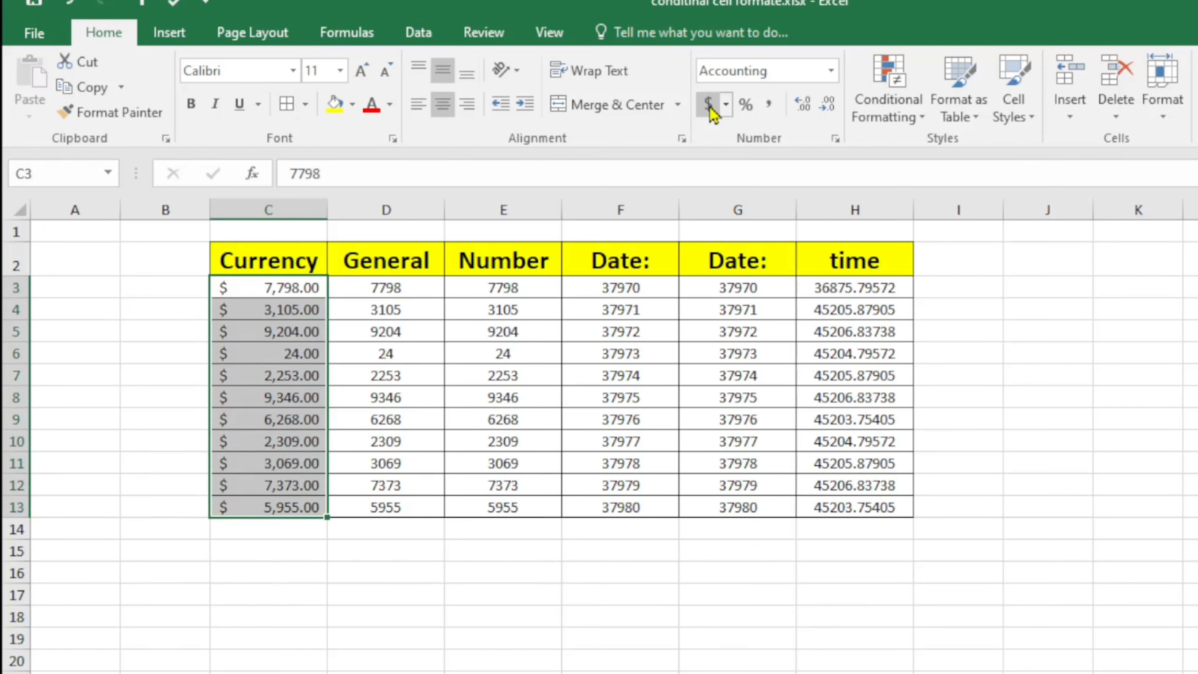
click(727, 108)
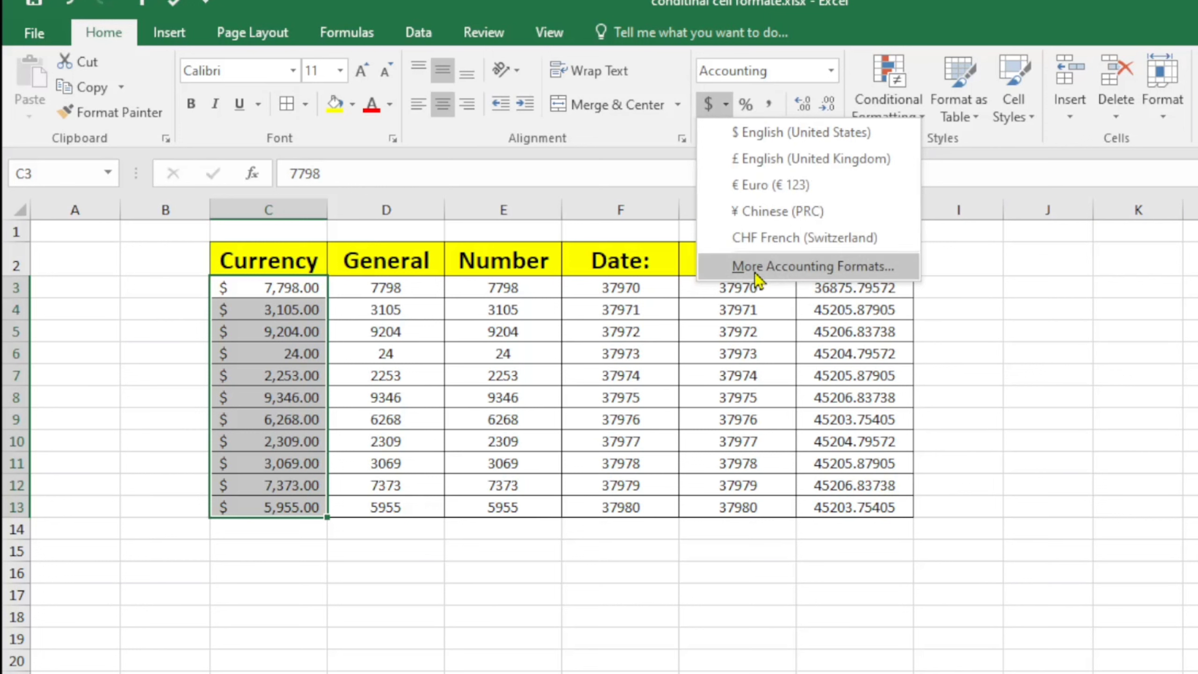
Set the Accounting symbol for C3:C13 to ₹ Punjabi (India) in Format Cells
click(776, 273)
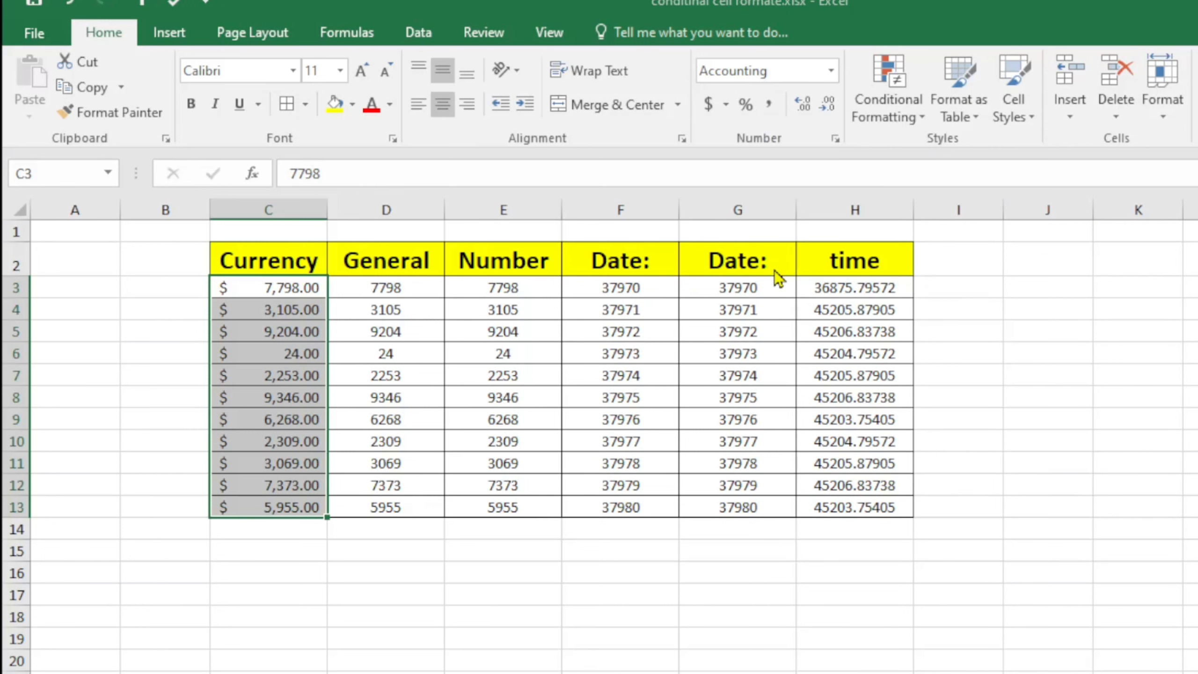
drag(1050, 35, 571, 85)
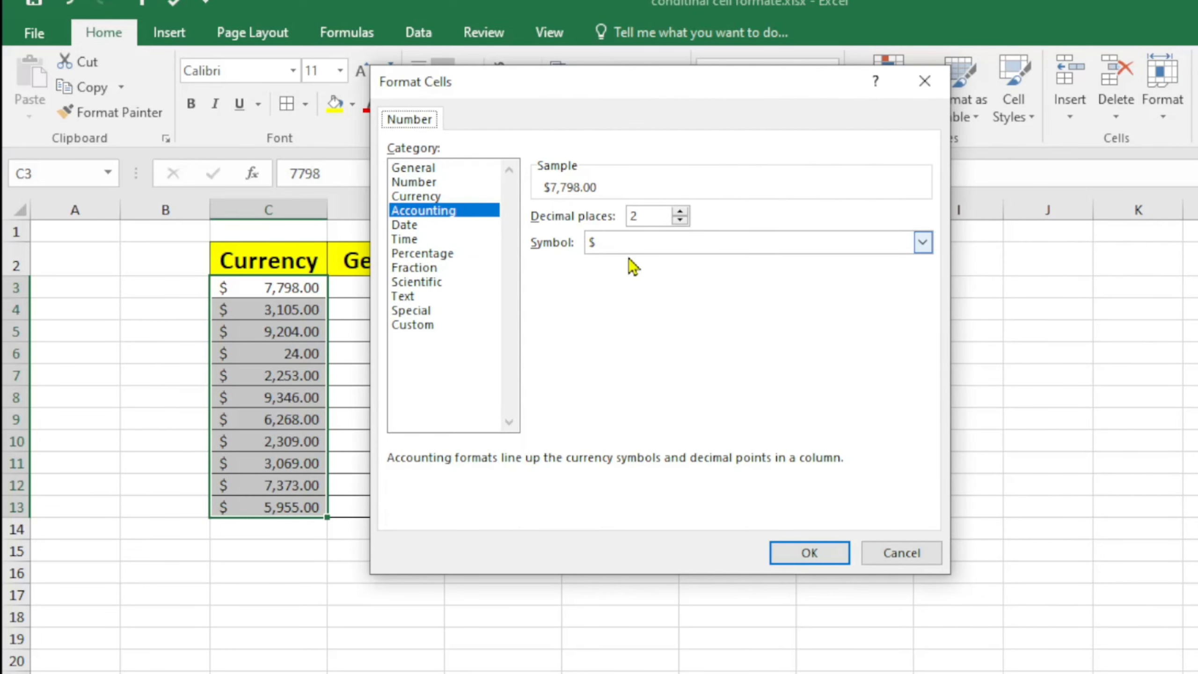
click(923, 243)
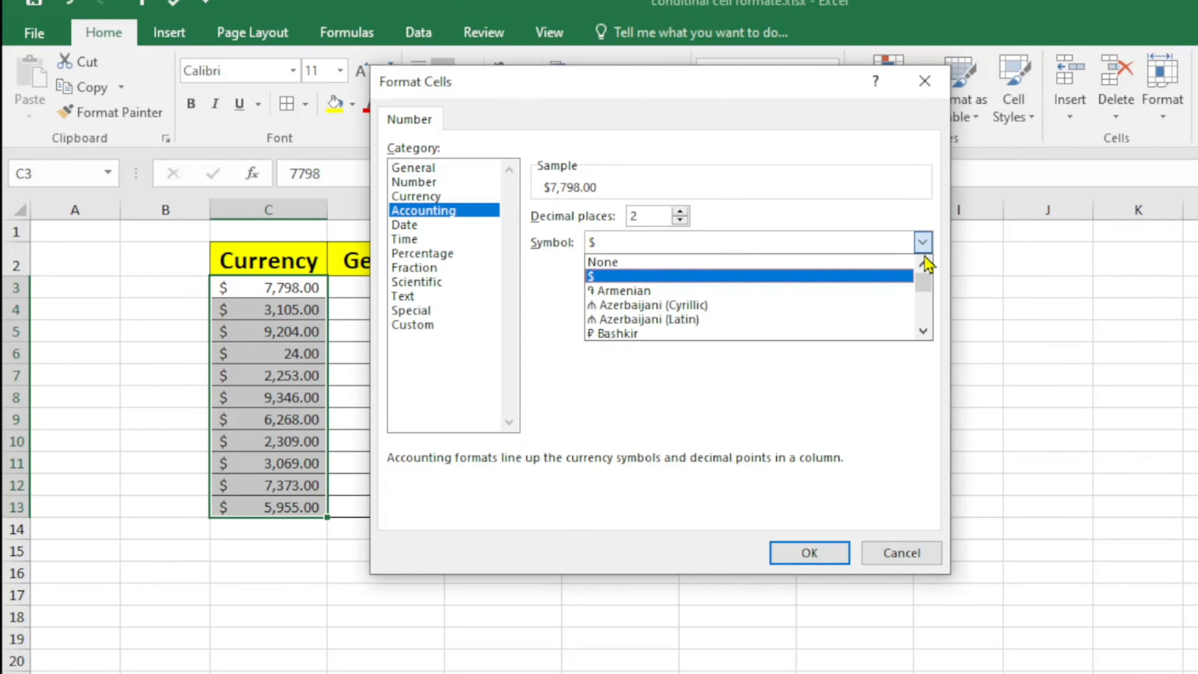
mouse_move(926, 279)
mouse_down()
mouse_move(930, 304)
mouse_move(925, 279)
mouse_up()
scroll(738, 309, down, 3)
scroll(738, 305, down, 1)
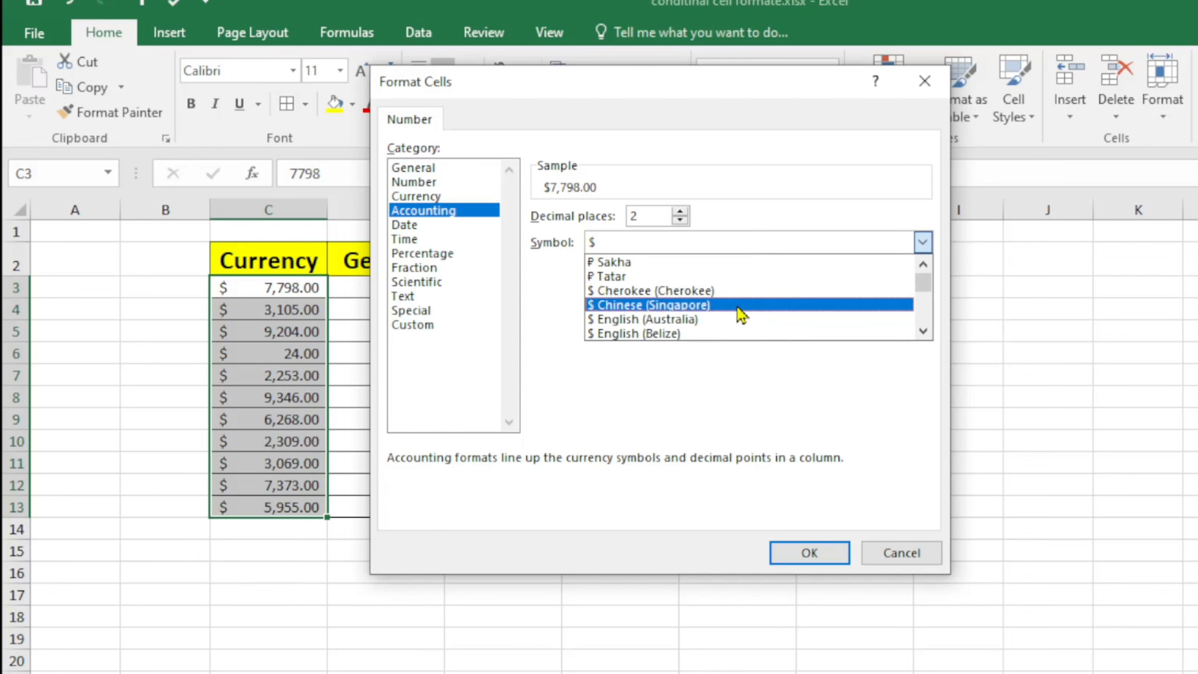
key(Down)
key(Down)
key(Down)
key(Down)
key(Down)
key(Down)
key(Down)
key(Down)
key(Down)
key(Down)
key(Down)
key(Down)
key(Down)
key(Down)
key(Down)
key(Down)
key(Down)
key(Down)
key(Down)
key(Down)
key(Down)
key(Down)
key(Down)
key(Down)
key(Down)
key(Down)
key(Down)
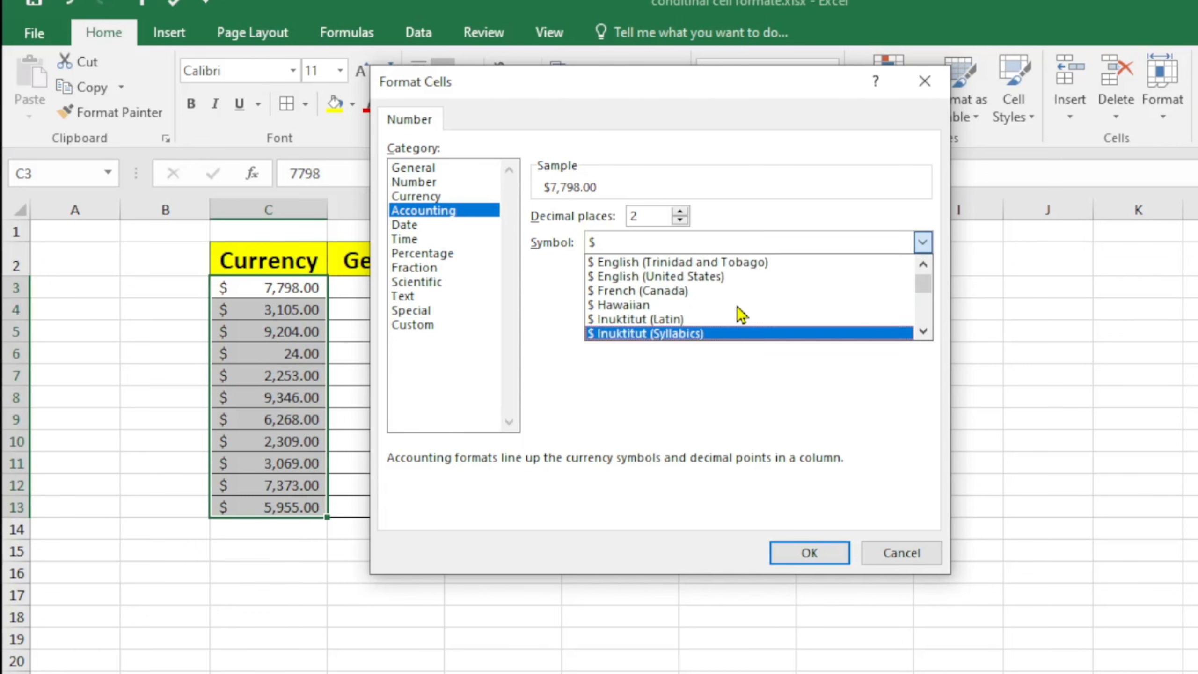
key(Down)
key(Down)
key(Down)
key(Down)
key(Down)
key(Down)
key(Down)
key(Down)
key(Down)
key(Down)
key(Down)
key(Down)
key(Down)
key(Down)
key(Down)
key(Down)
key(Down)
key(Down)
key(Down)
key(Down)
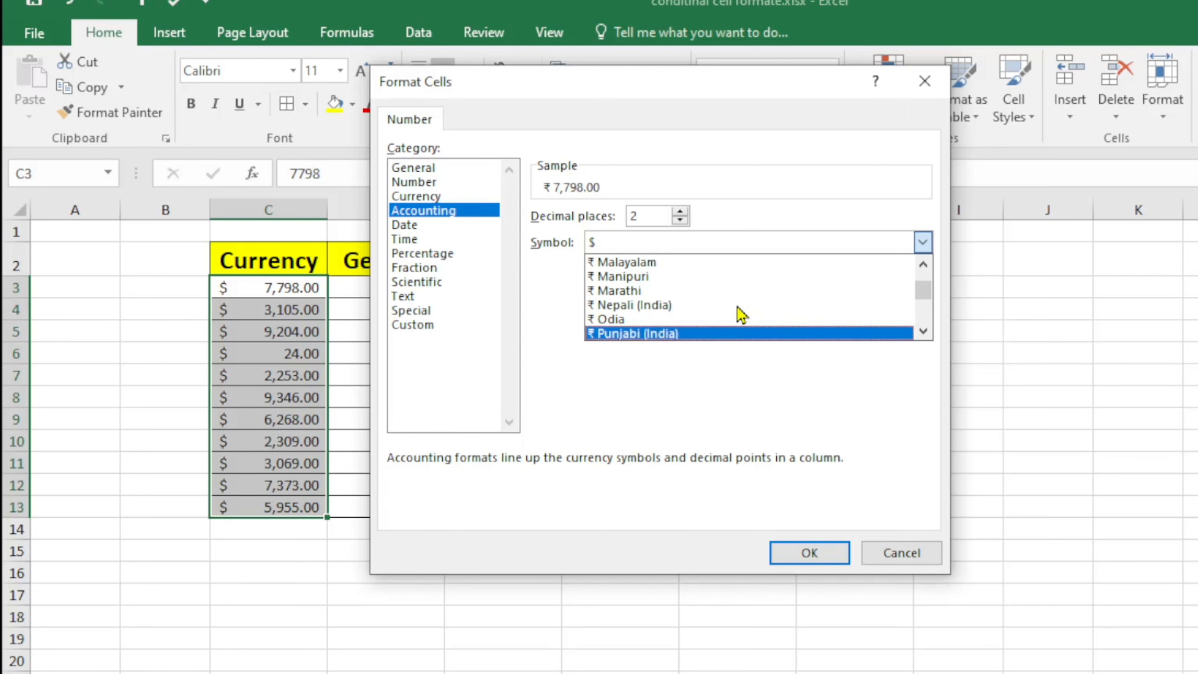
key(Up)
key(Up)
key(Up)
key(Down)
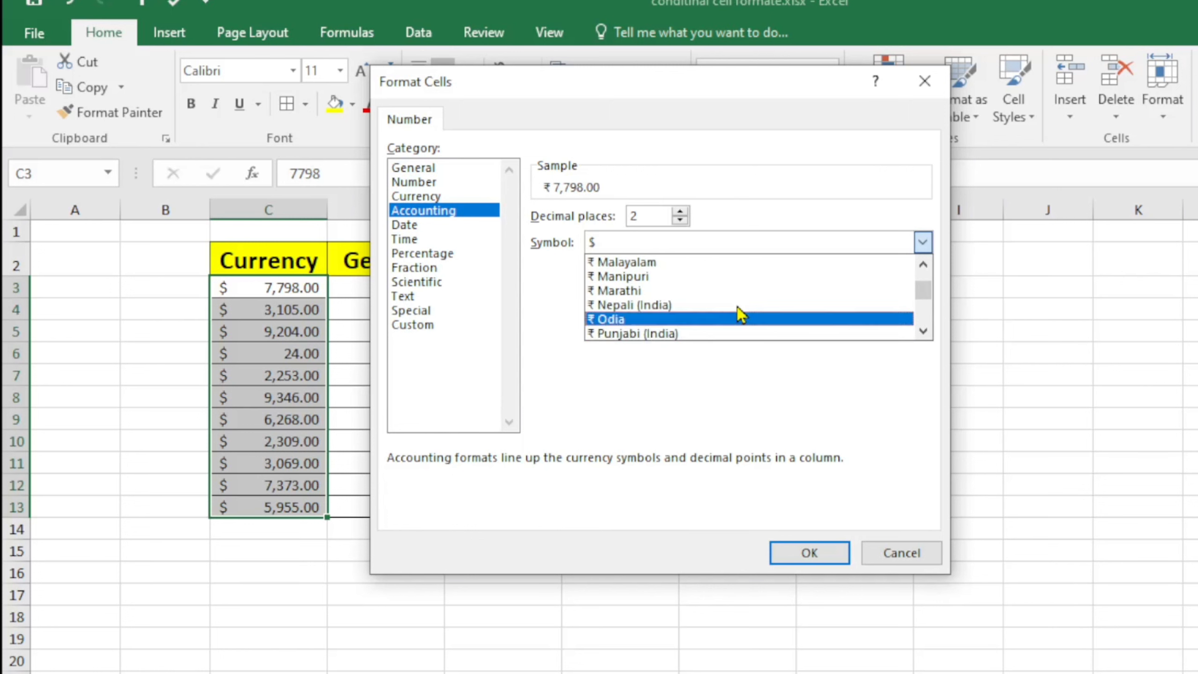
key(Down)
key(Down)
key(Down)
key(Down)
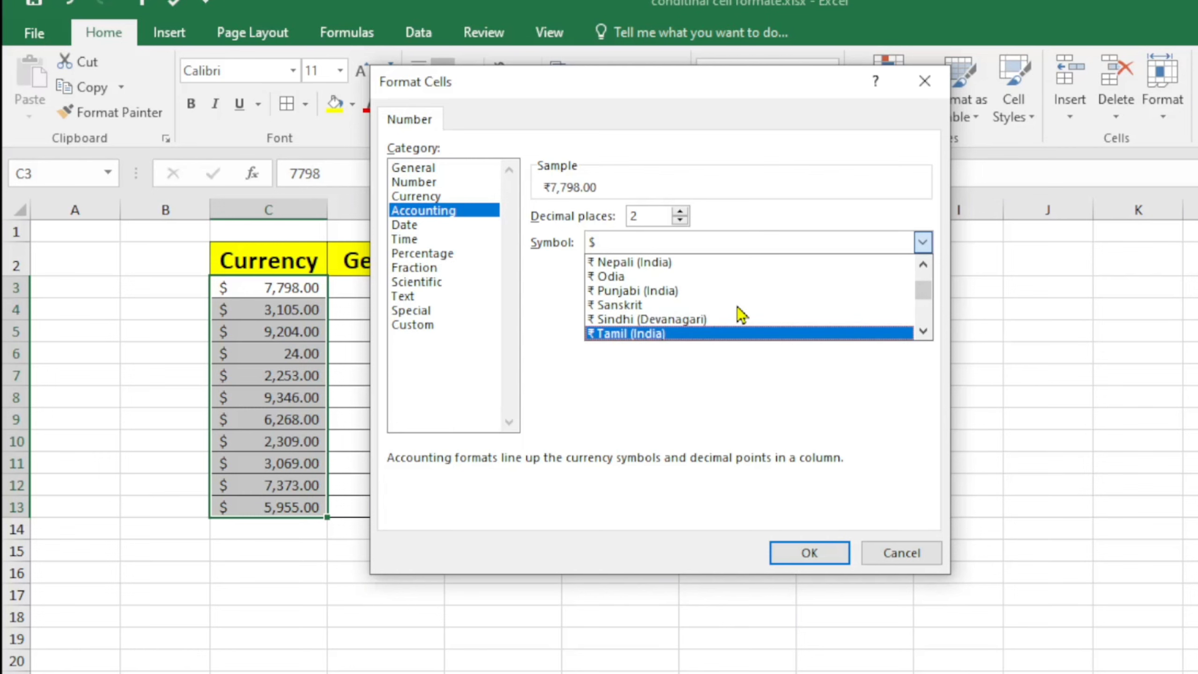
key(Up)
key(Up)
key(Up)
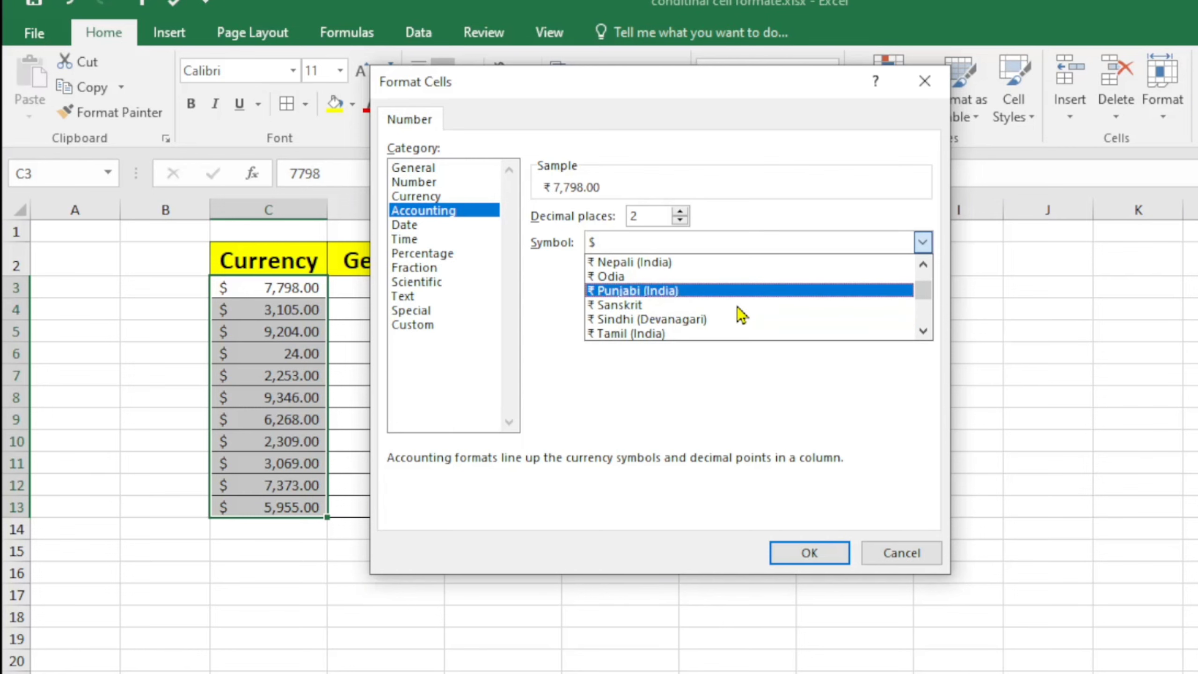
click(813, 553)
click(812, 553)
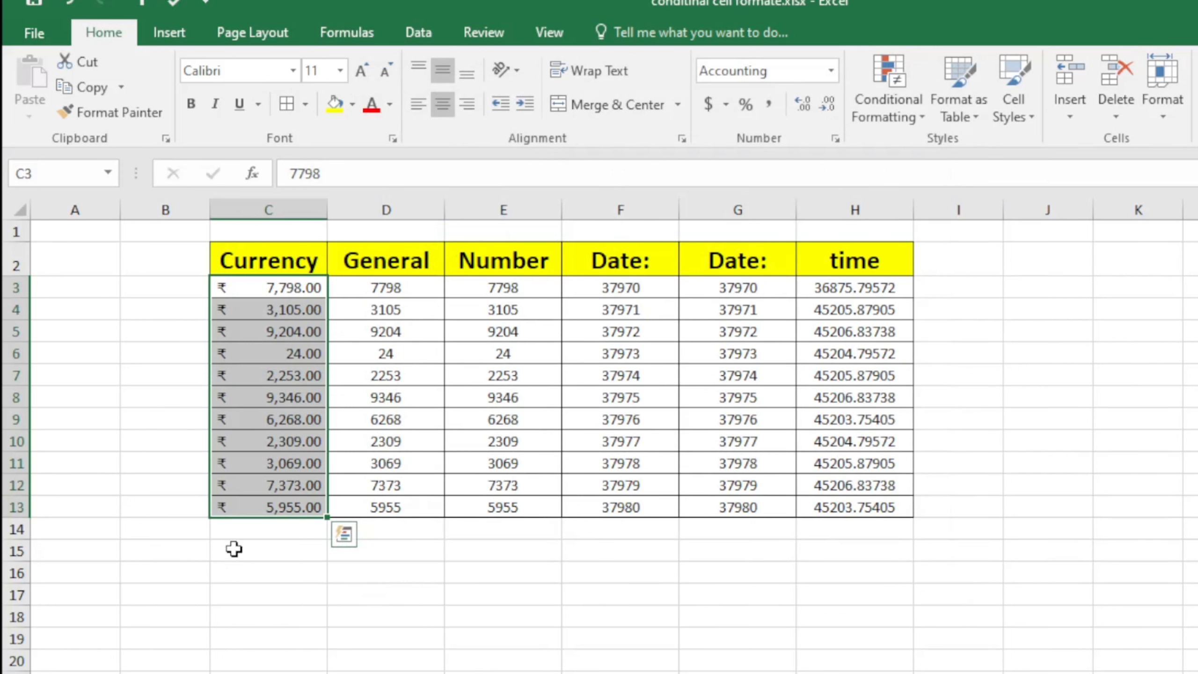
click(256, 573)
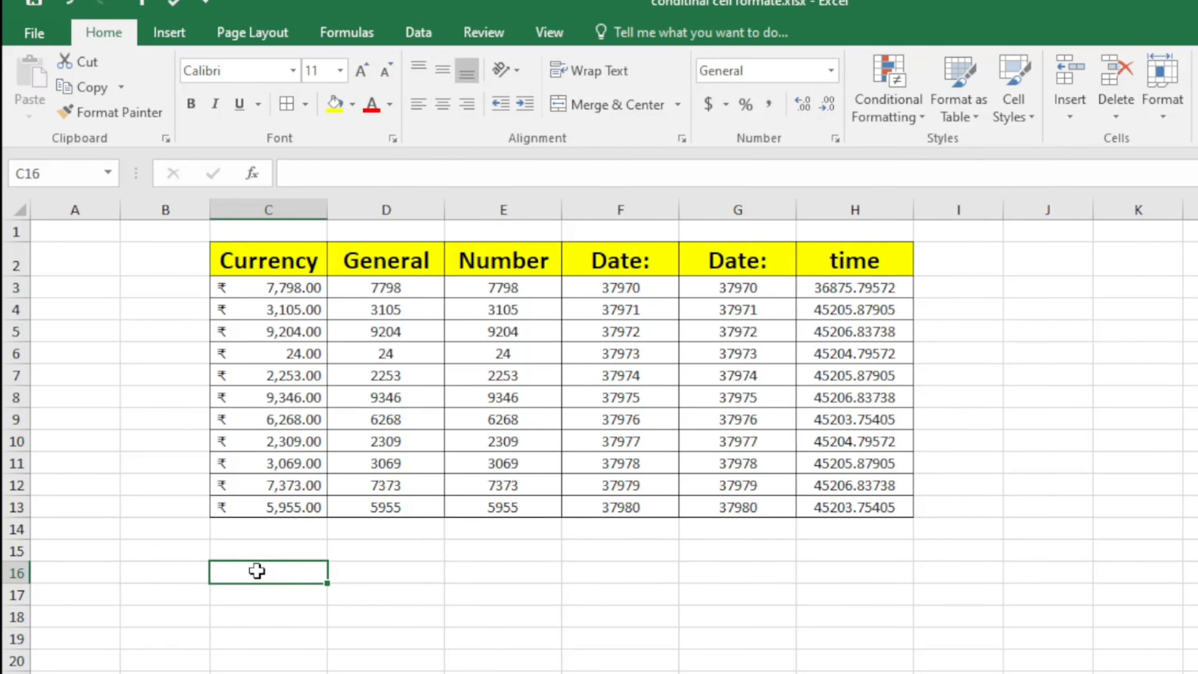
click(271, 295)
key(Down)
key(Down)
key(Down)
key(Down)
key(Down)
key(Down)
key(Down)
key(Down)
key(Down)
key(Down)
key(Down)
key(Down)
key(Down)
key(Down)
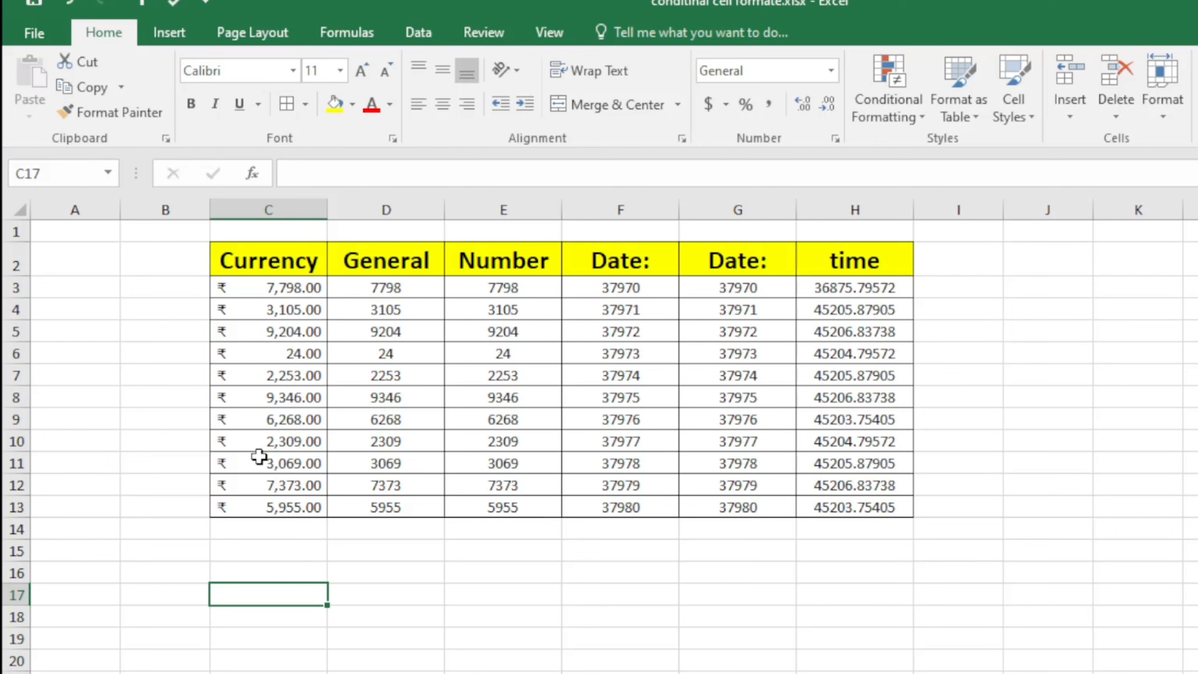
click(273, 293)
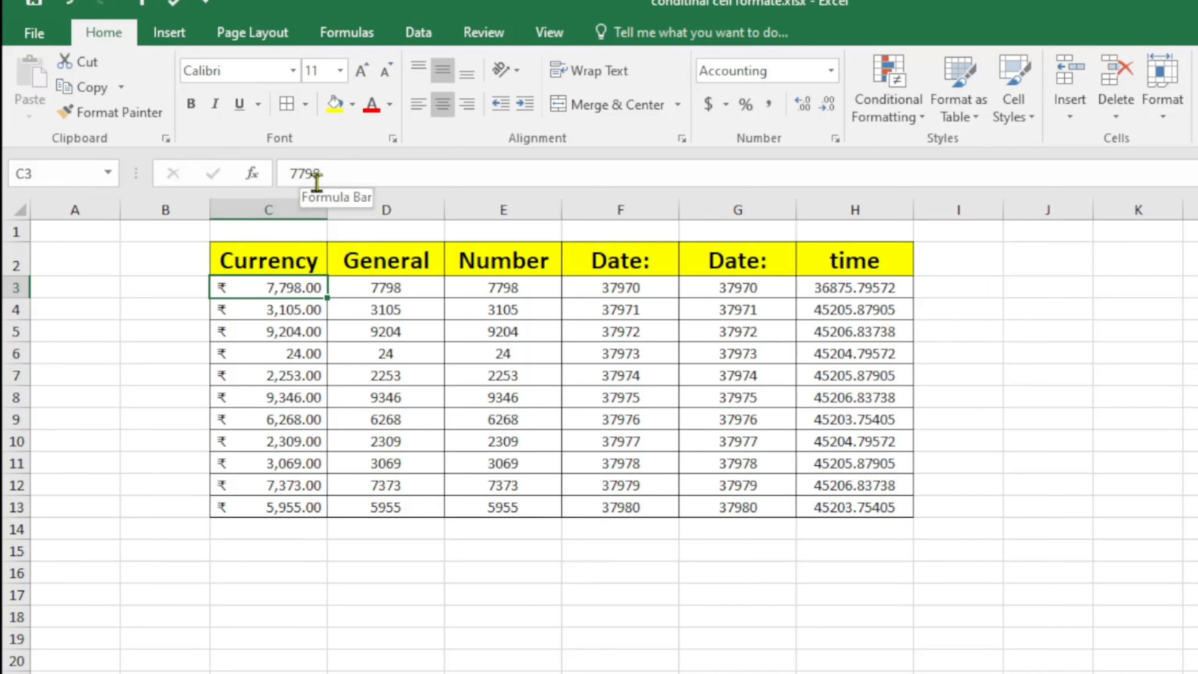
click(271, 376)
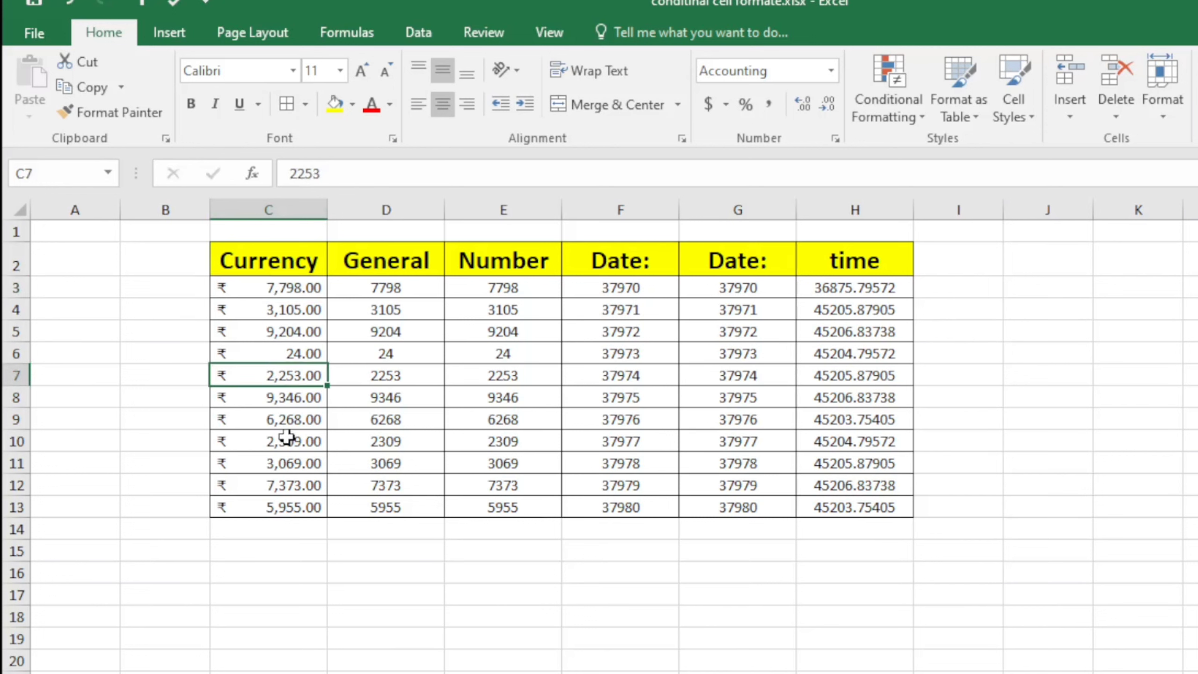
click(286, 438)
click(311, 615)
click(394, 285)
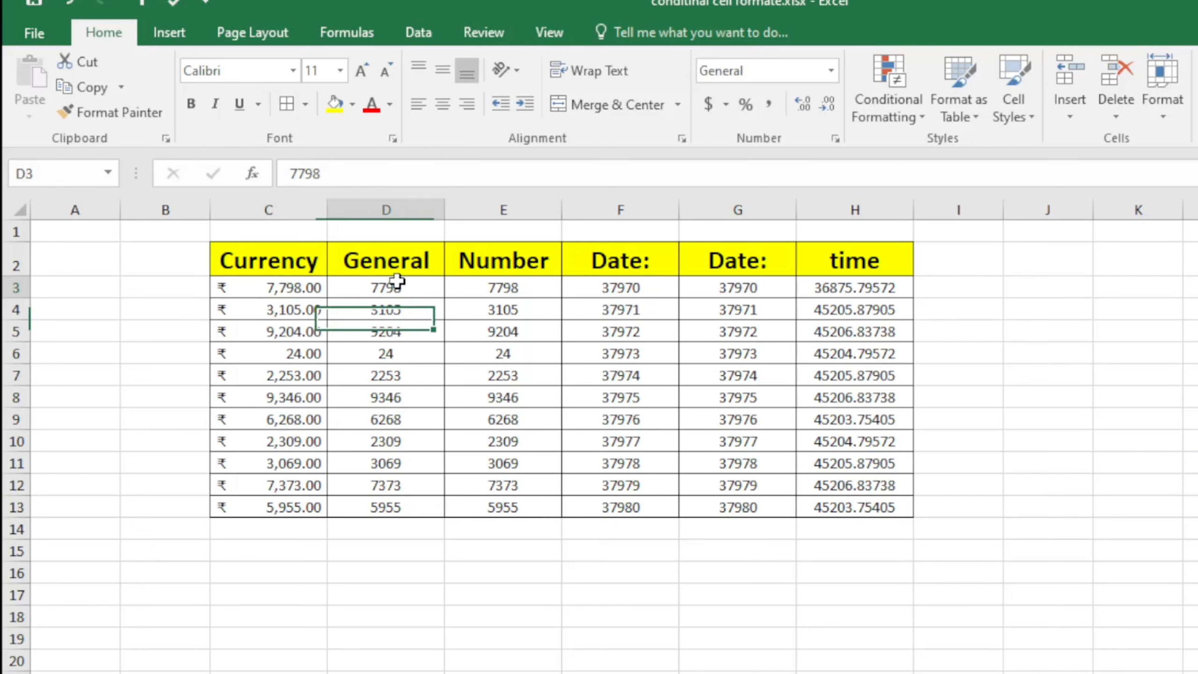
click(398, 397)
click(397, 482)
click(387, 326)
click(393, 289)
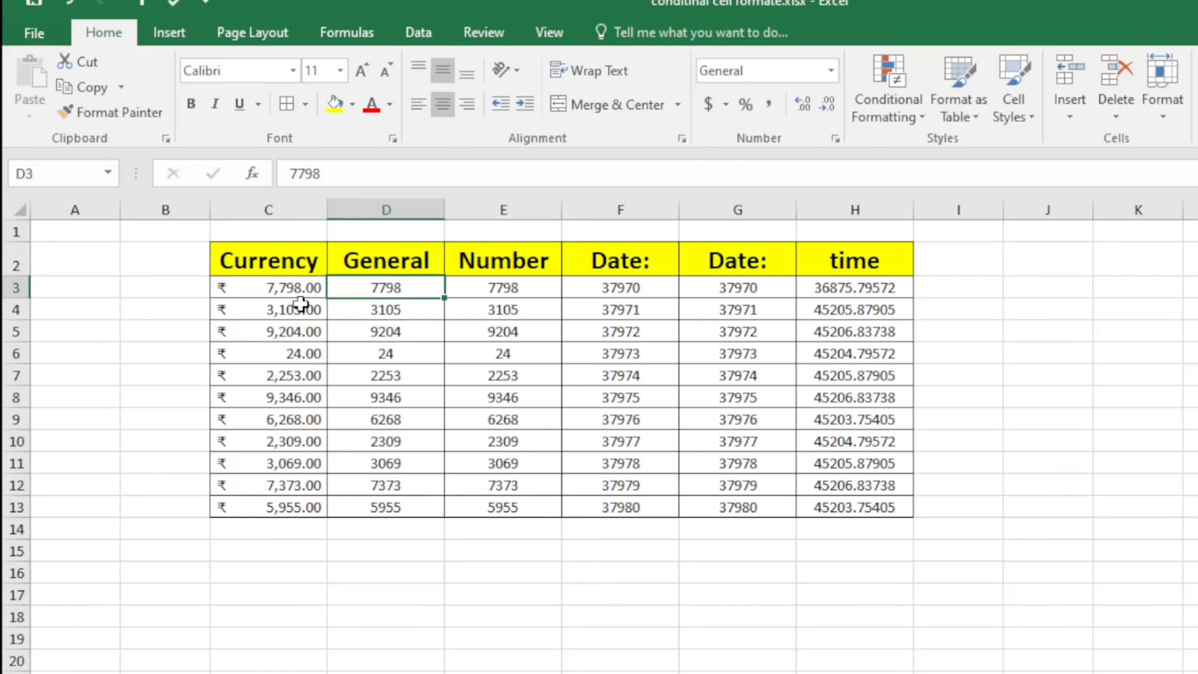
click(299, 292)
click(417, 289)
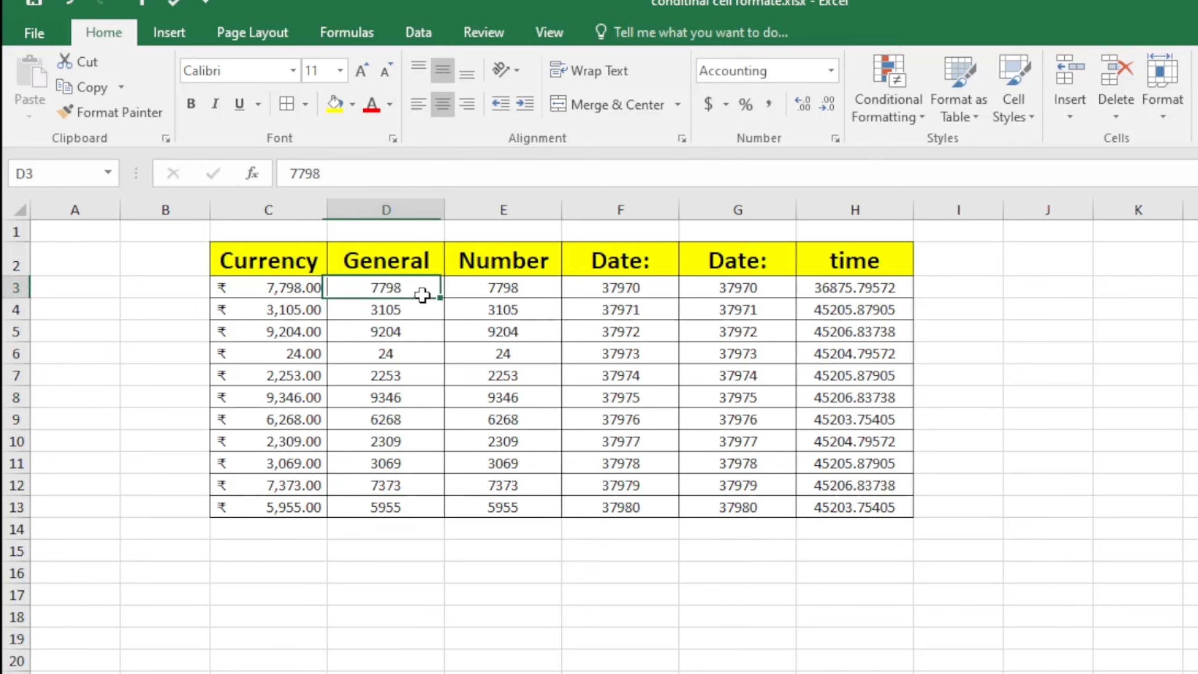
click(275, 300)
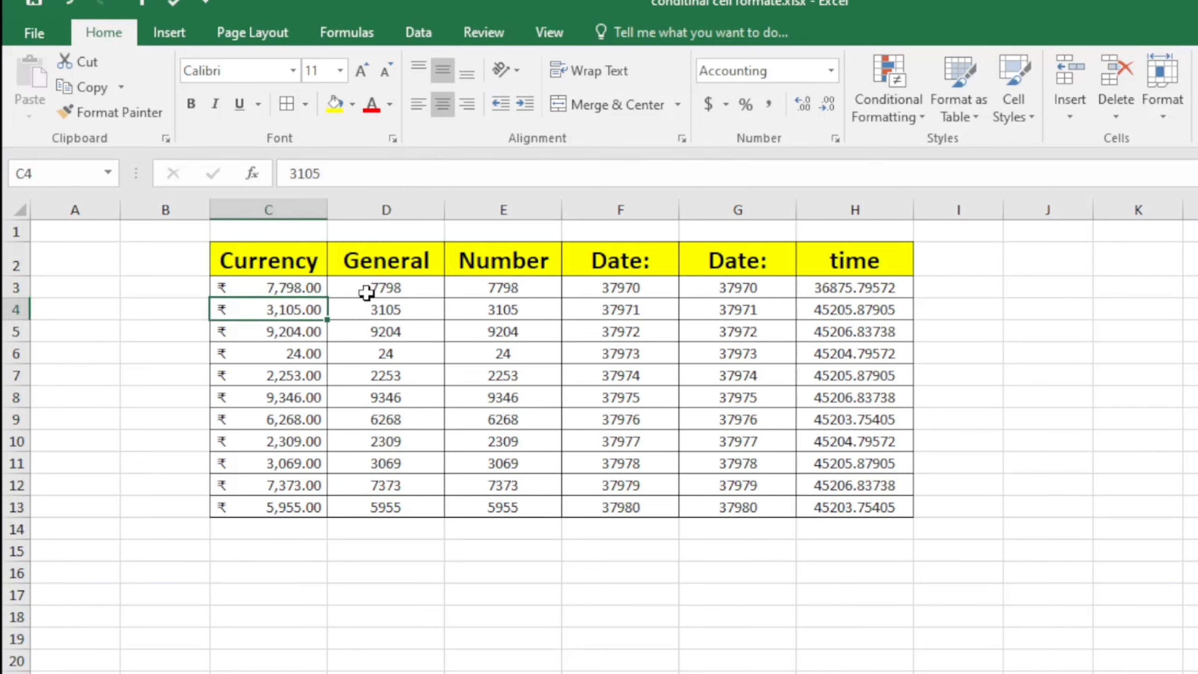
click(414, 401)
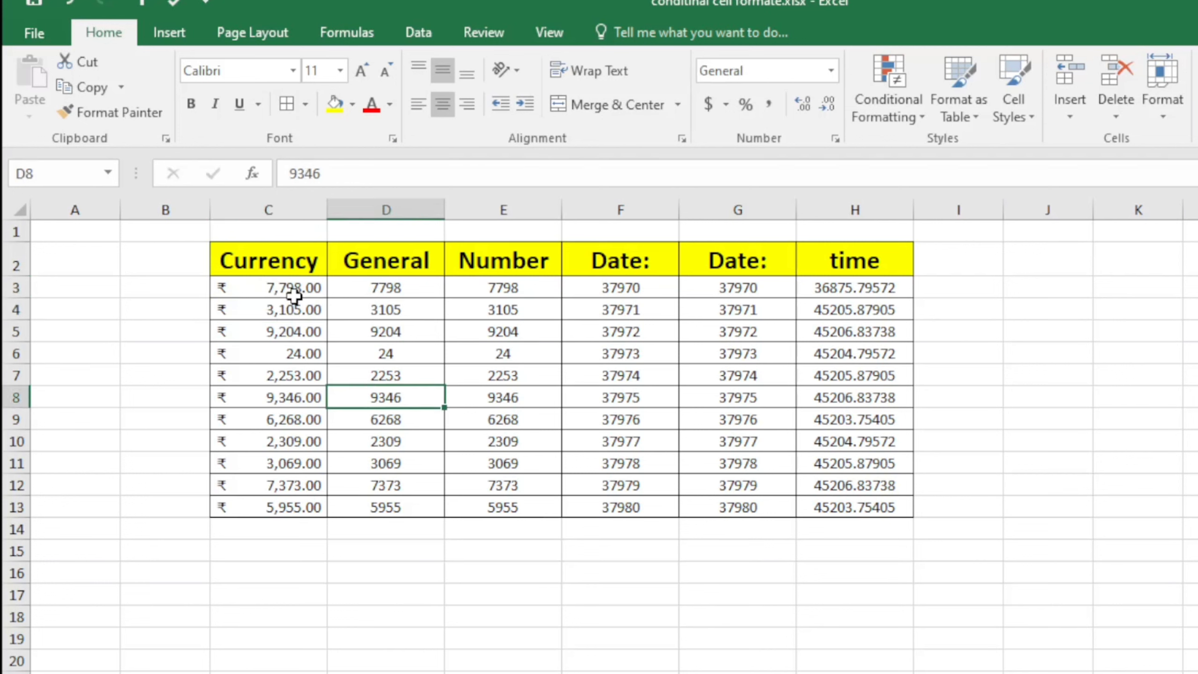
click(269, 439)
click(428, 632)
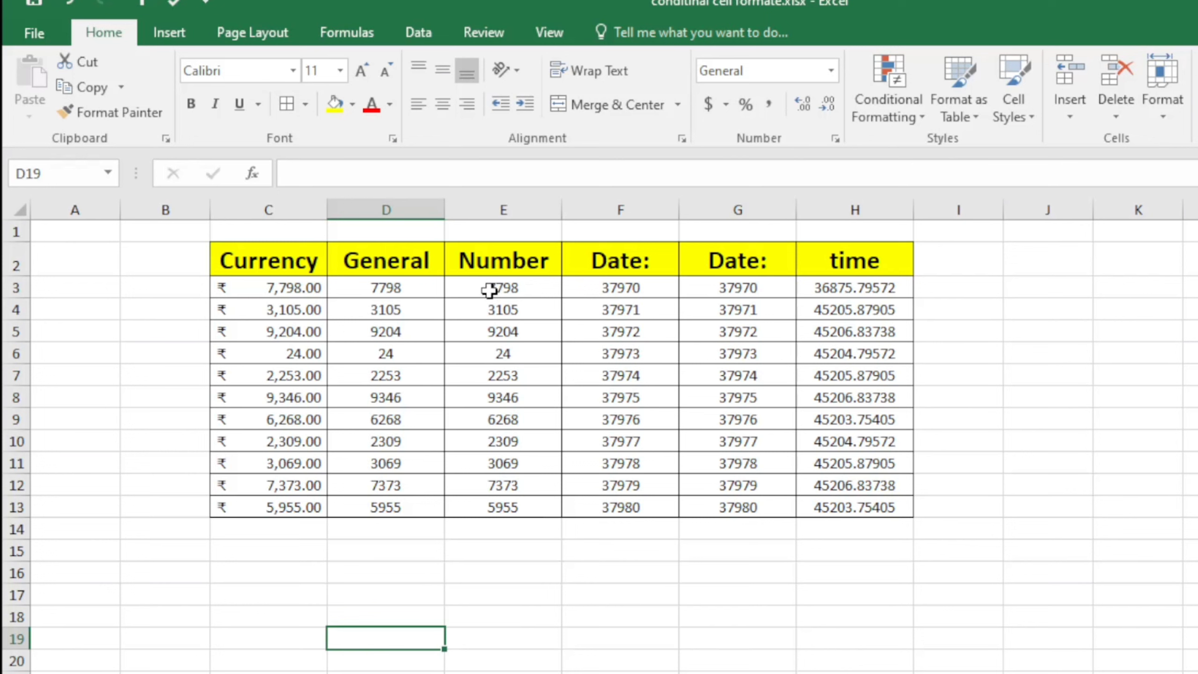
click(509, 573)
Apply Number format to E3:E13 so values show two decimals, e.g. 7798.00
drag(497, 289, 494, 508)
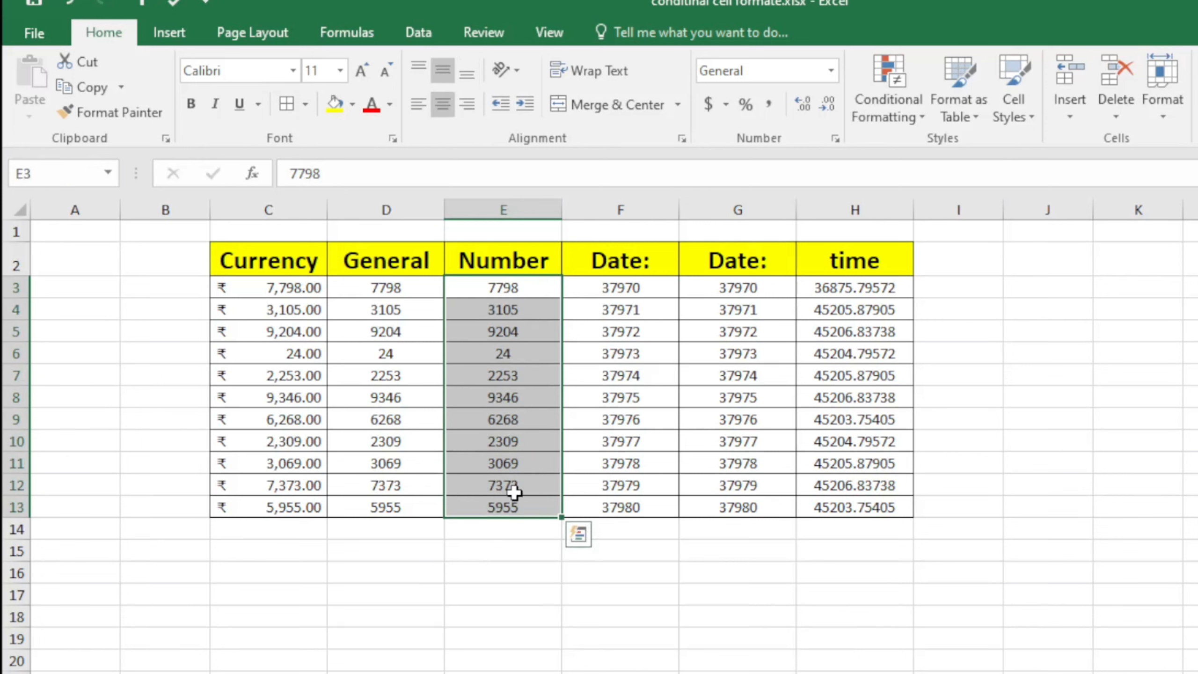
click(831, 70)
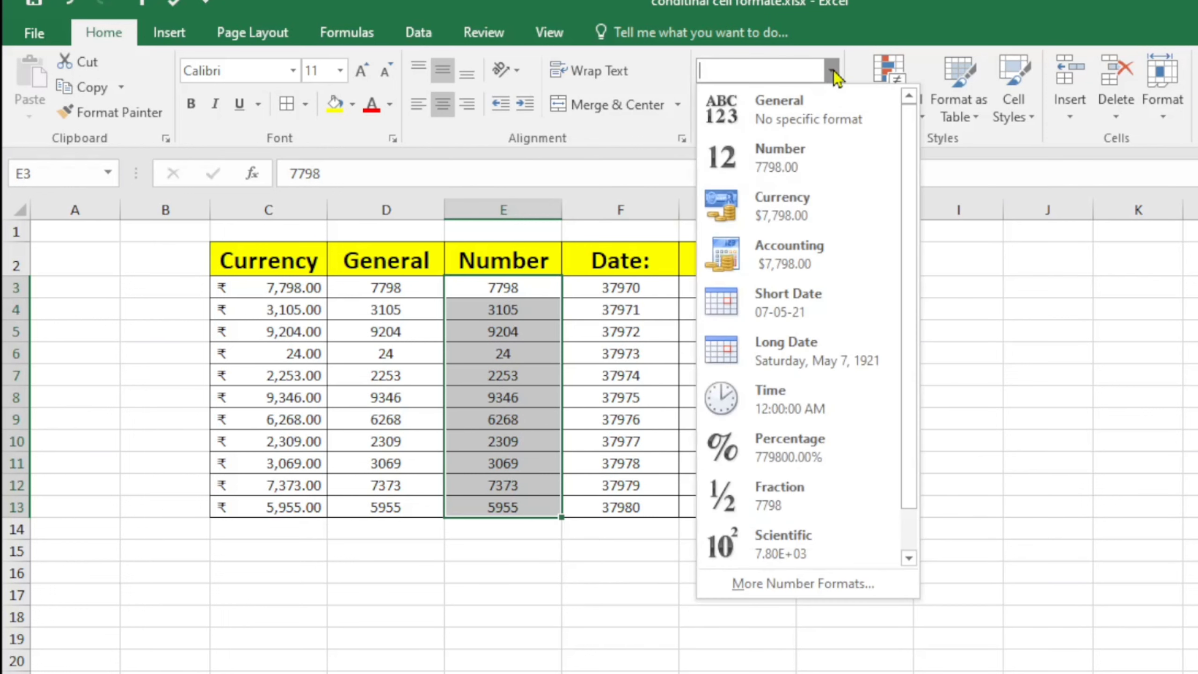
click(791, 169)
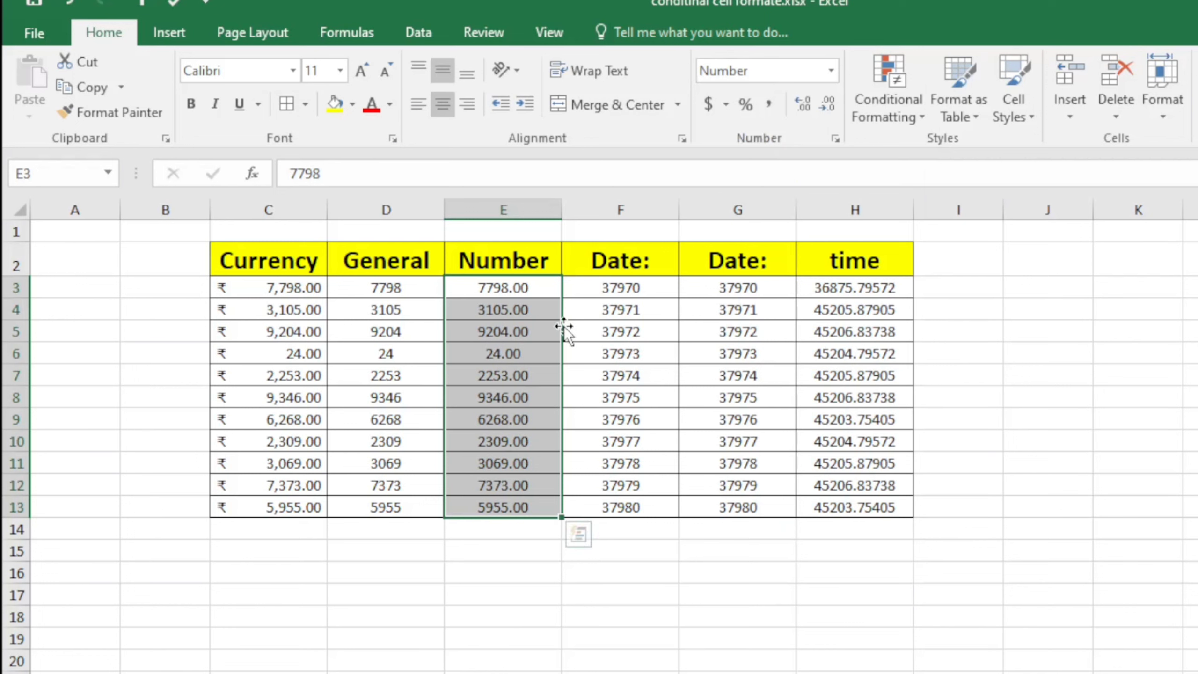
click(511, 582)
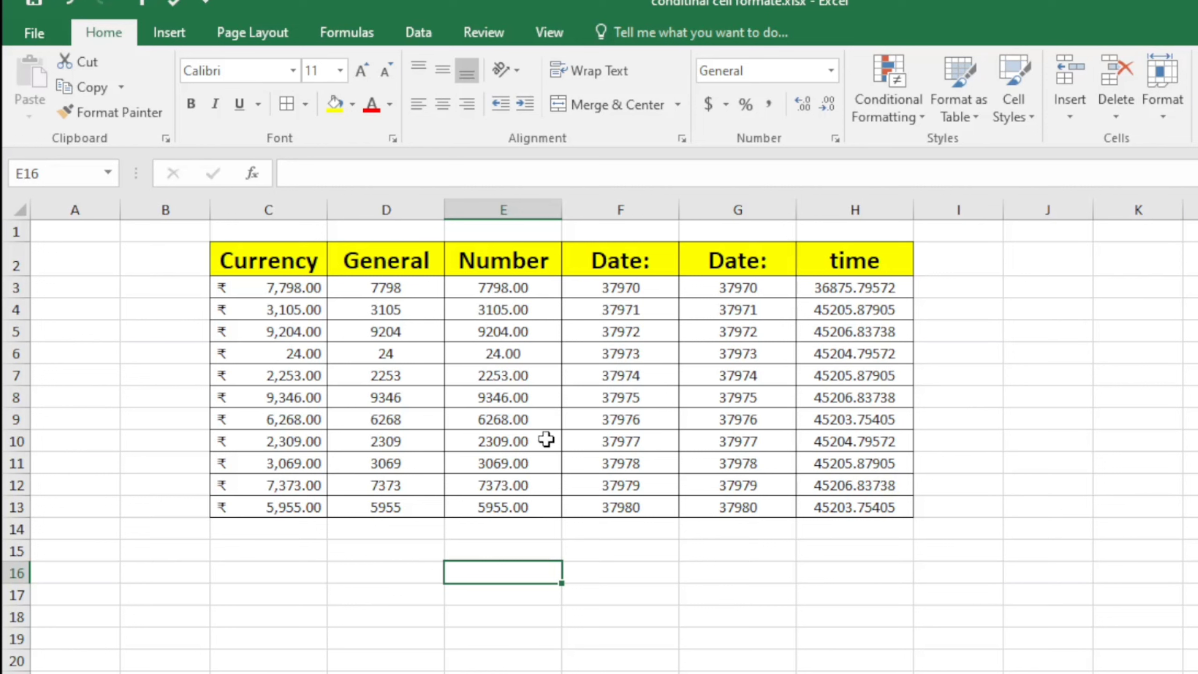
Edit E4 from 3105 to 3105.365666, shown rounded as 3105.37
double_click(549, 312)
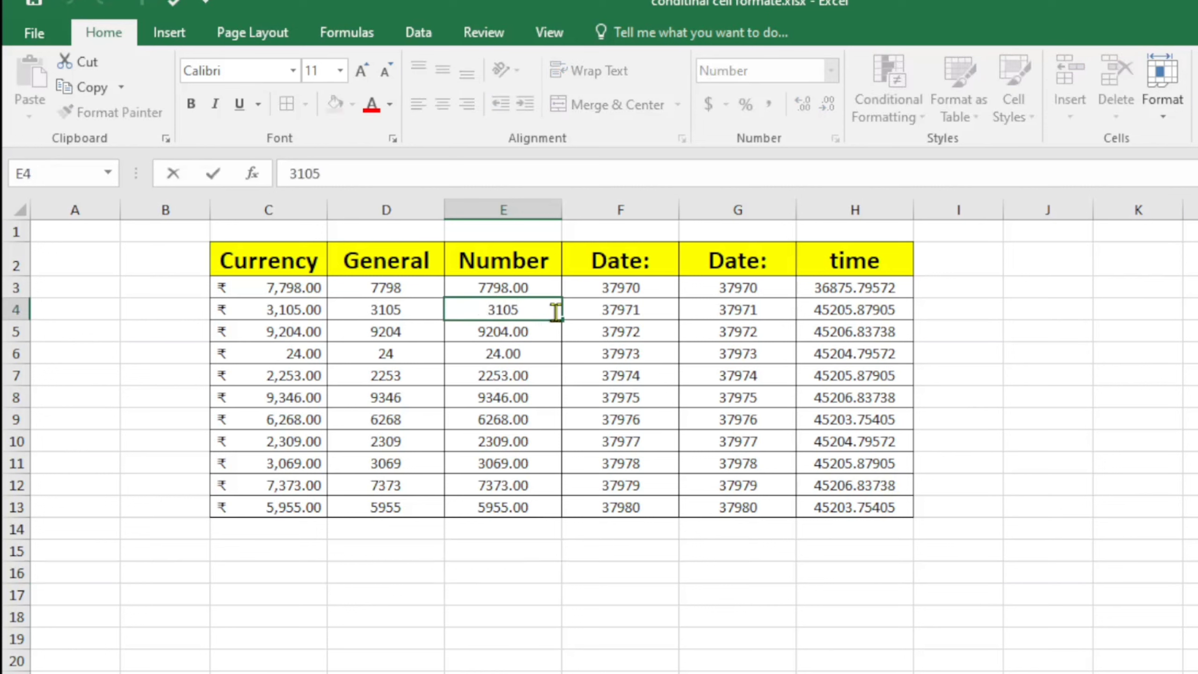
text(.36)
key(Return)
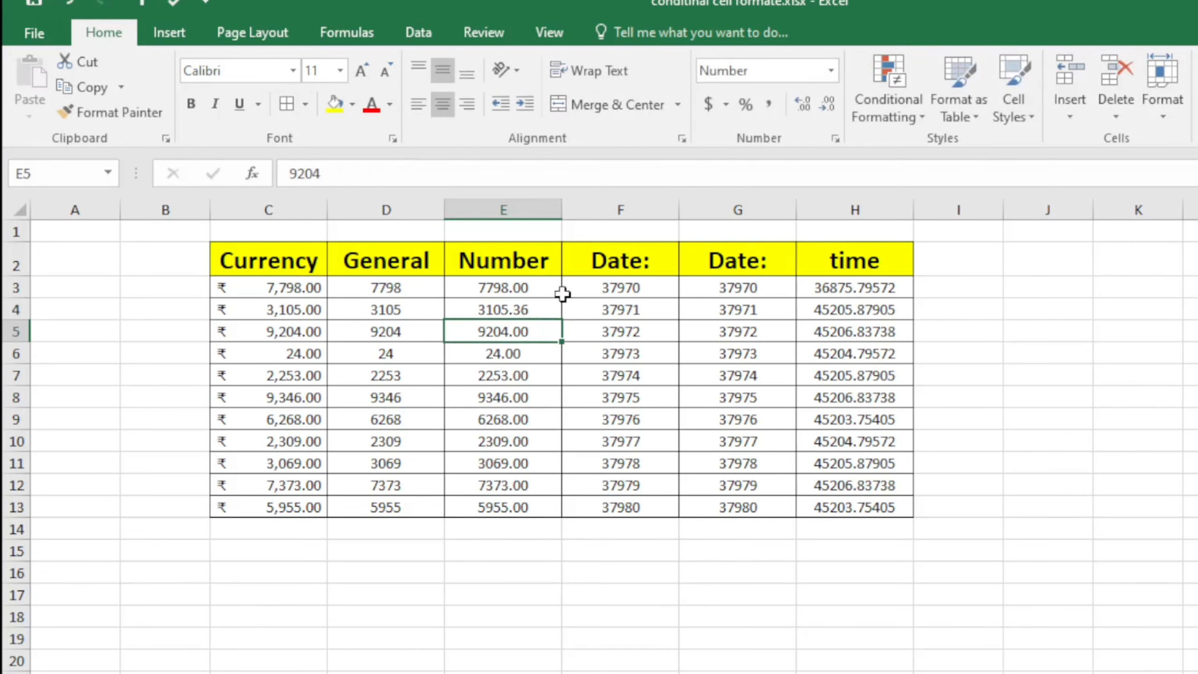
drag(569, 569, 597, 549)
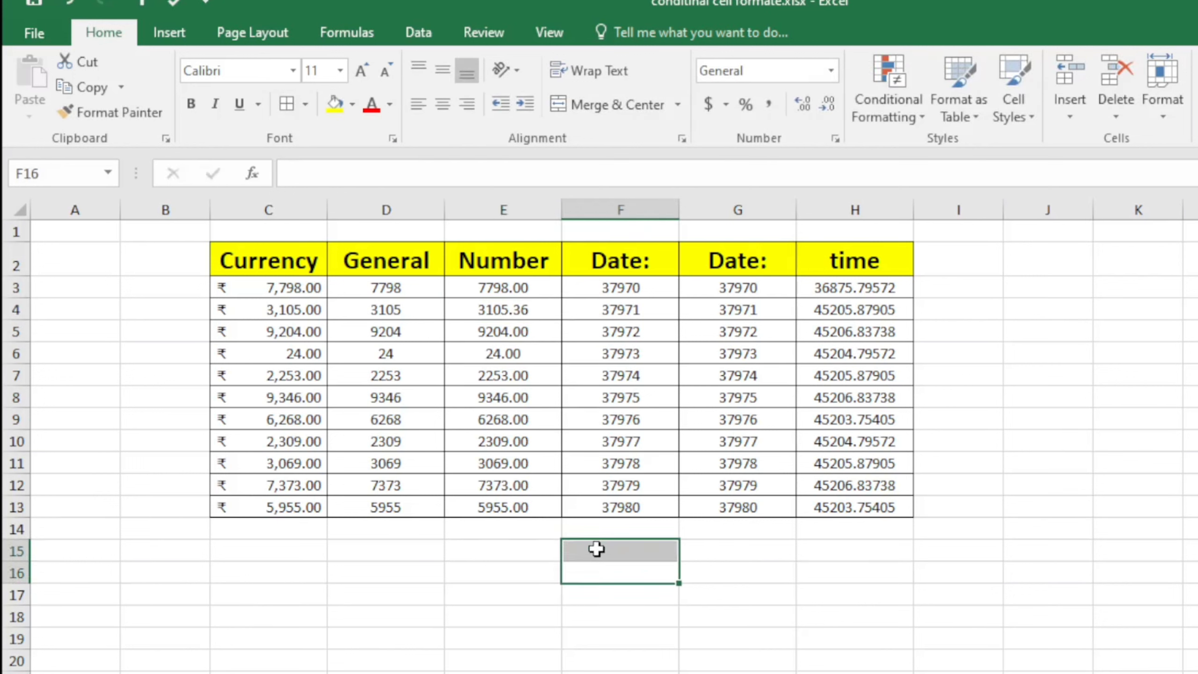
double_click(542, 310)
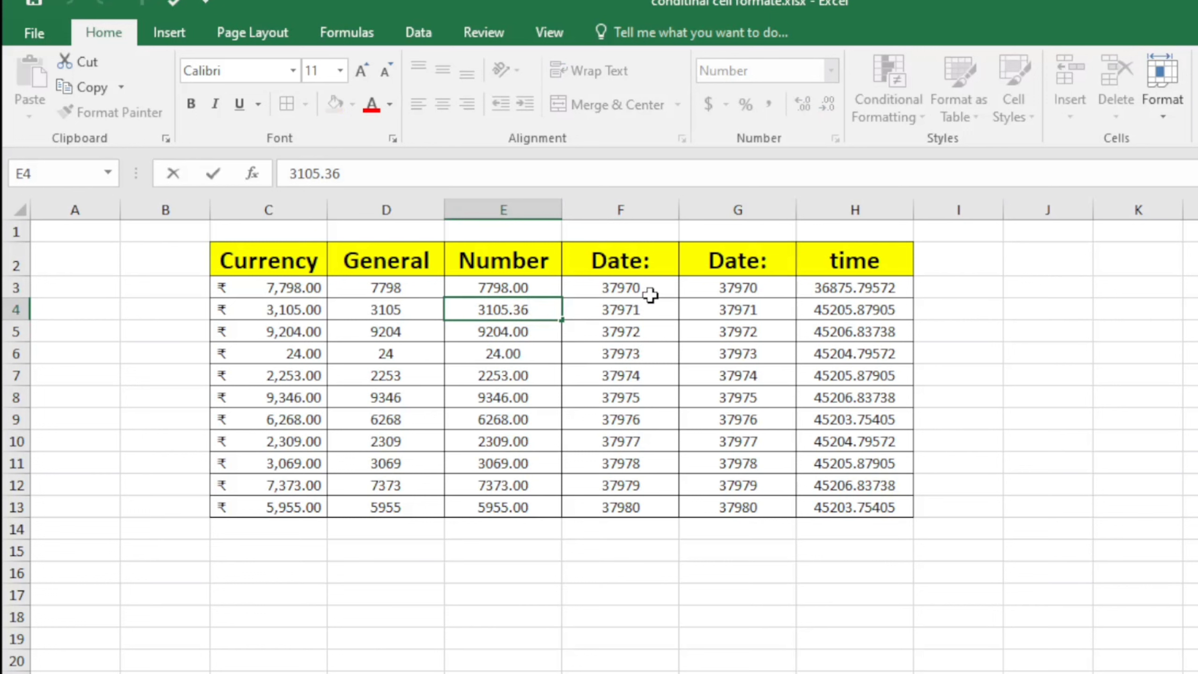
text(5666)
key(Return)
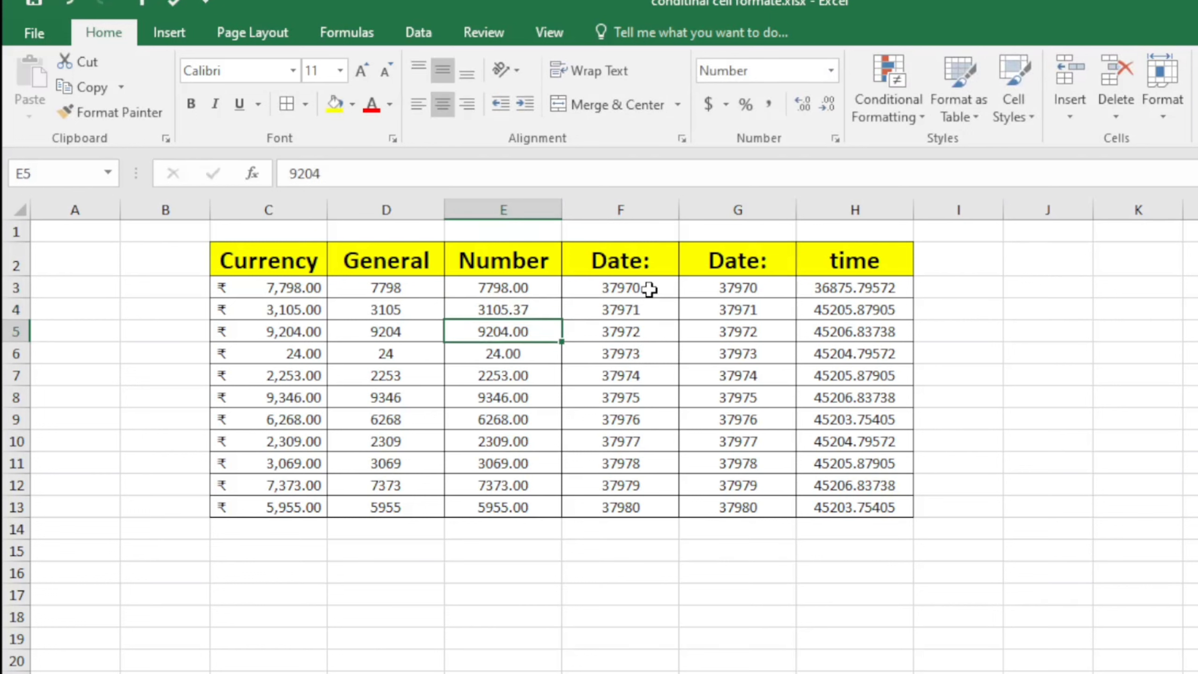
click(546, 308)
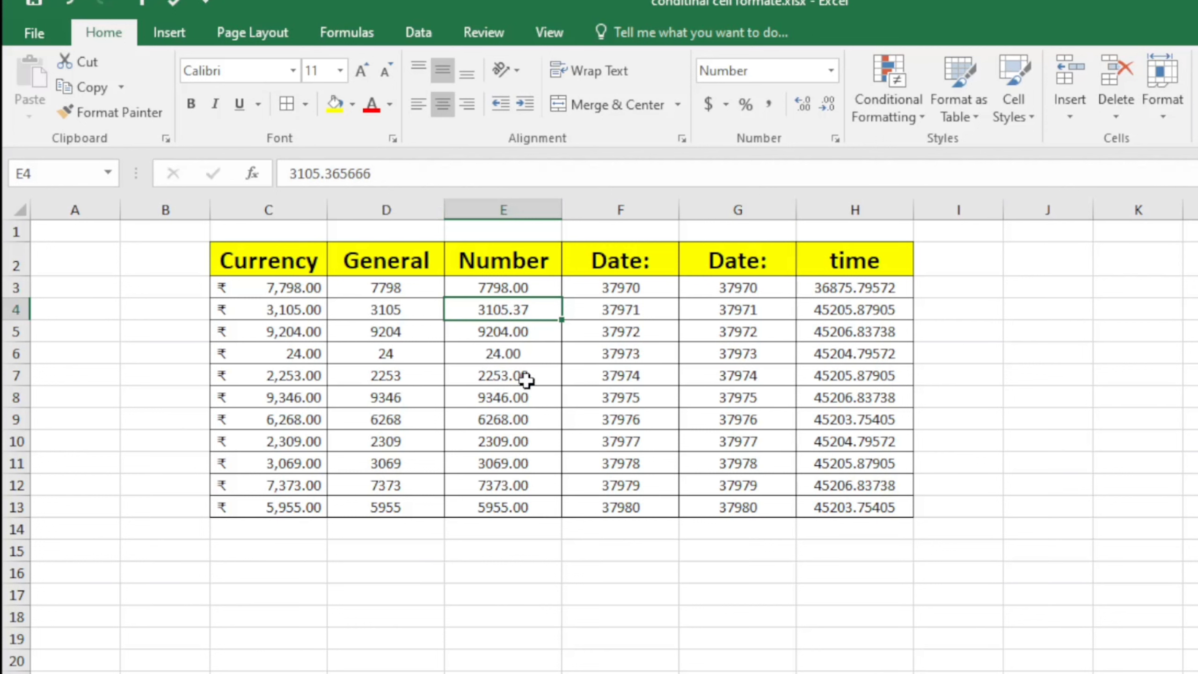
click(514, 538)
Try Increase and Decrease Decimal on E3:E13, ending at two decimal places (E4 reads 3105.37)
drag(543, 289, 525, 504)
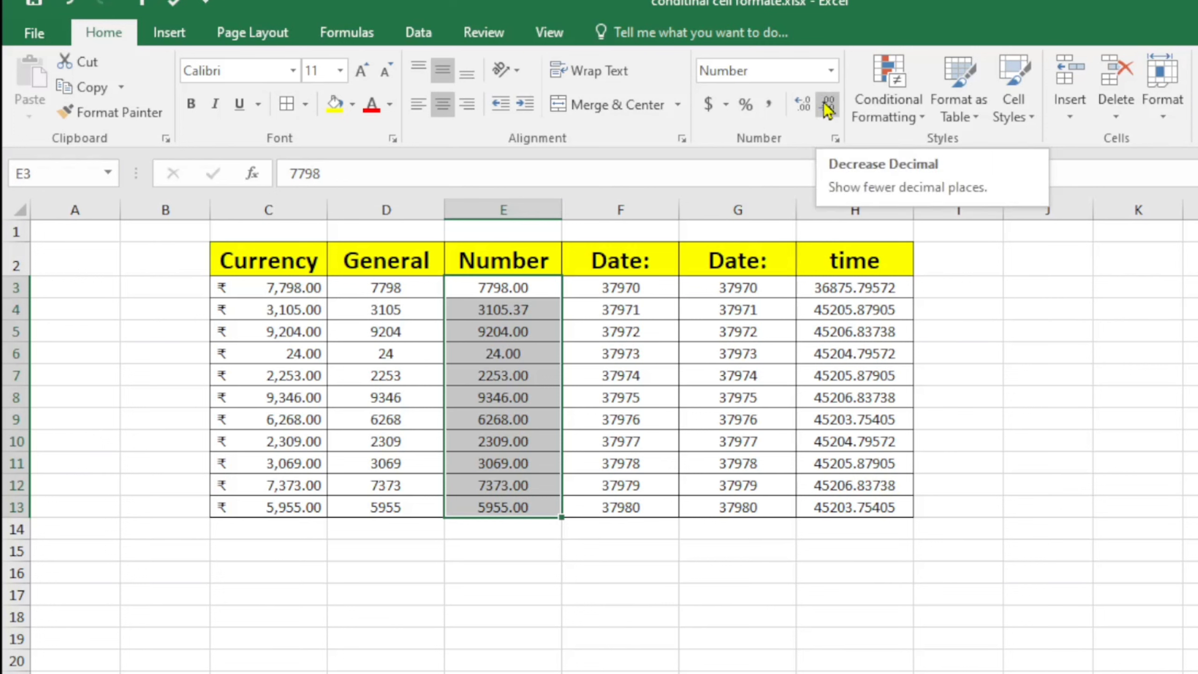
click(802, 109)
click(801, 108)
click(801, 109)
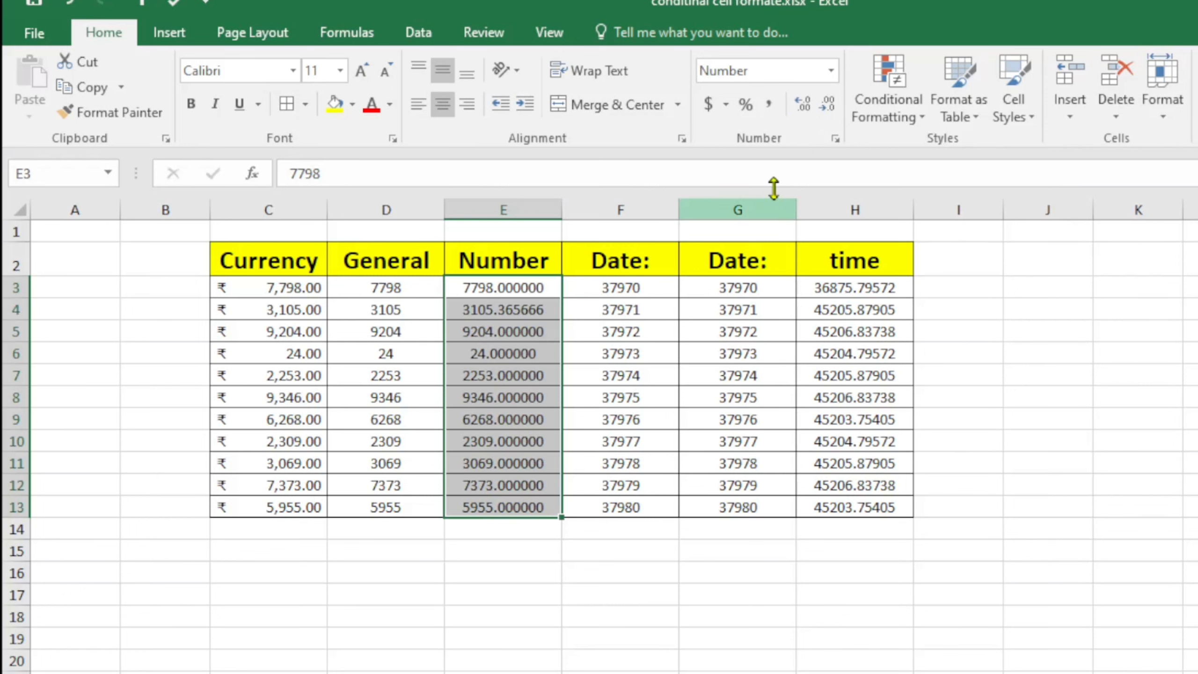
click(803, 106)
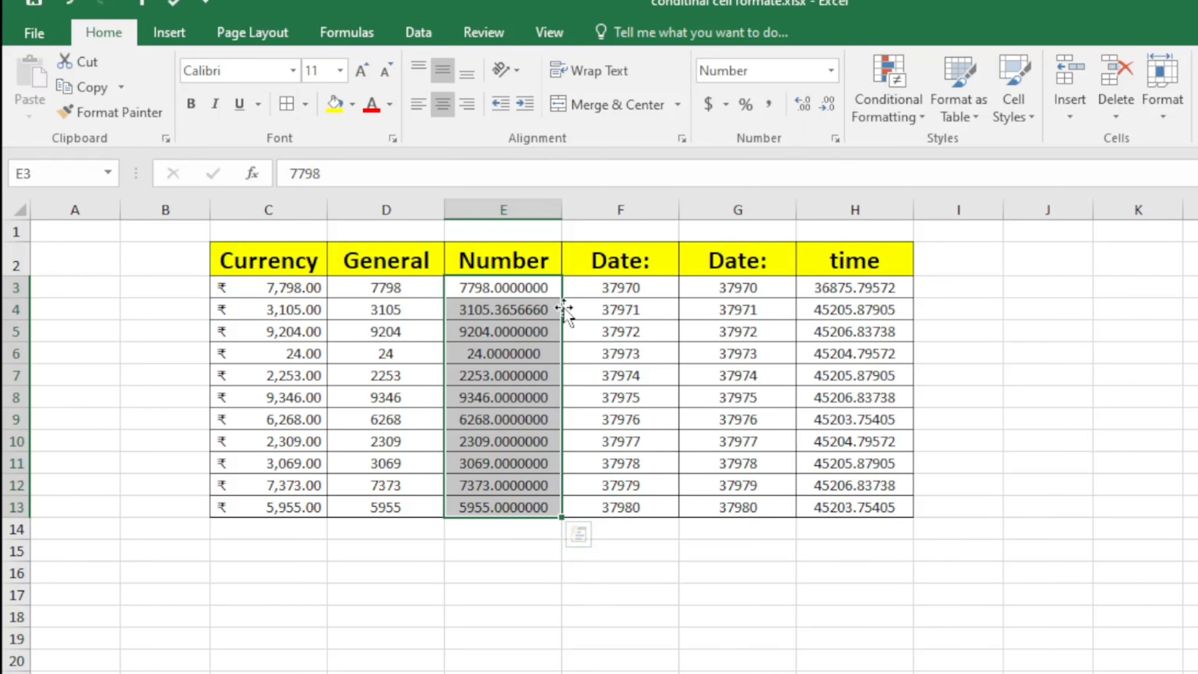
click(830, 113)
click(830, 113)
click(829, 112)
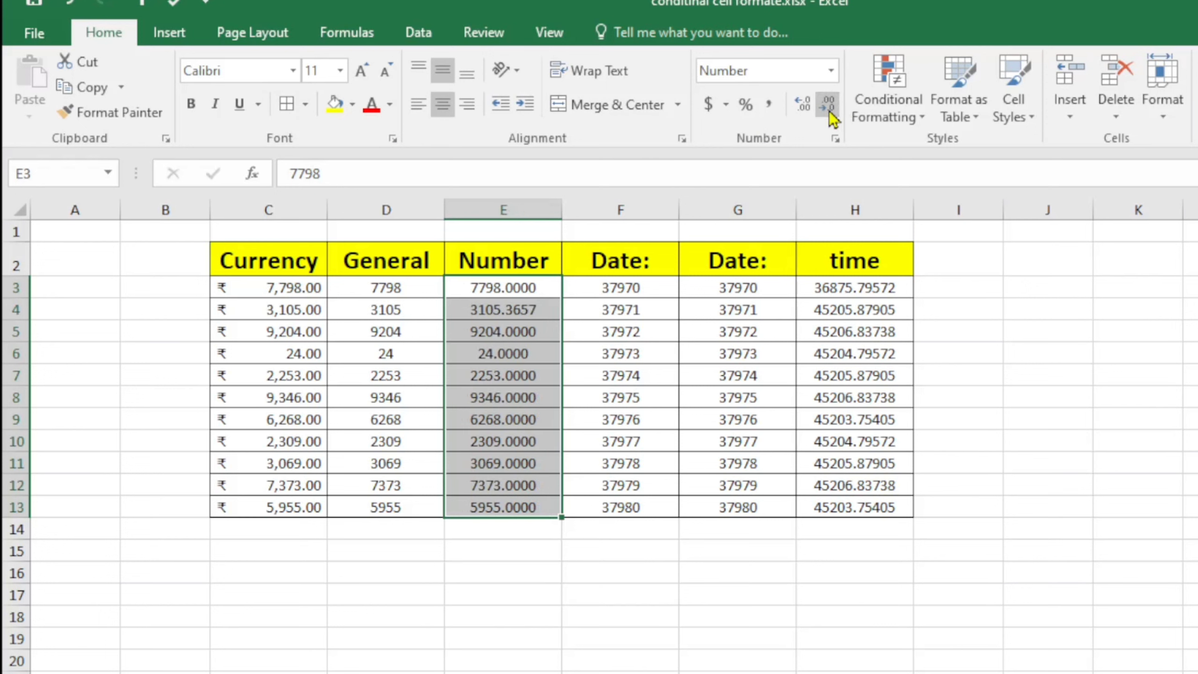
click(829, 112)
click(830, 113)
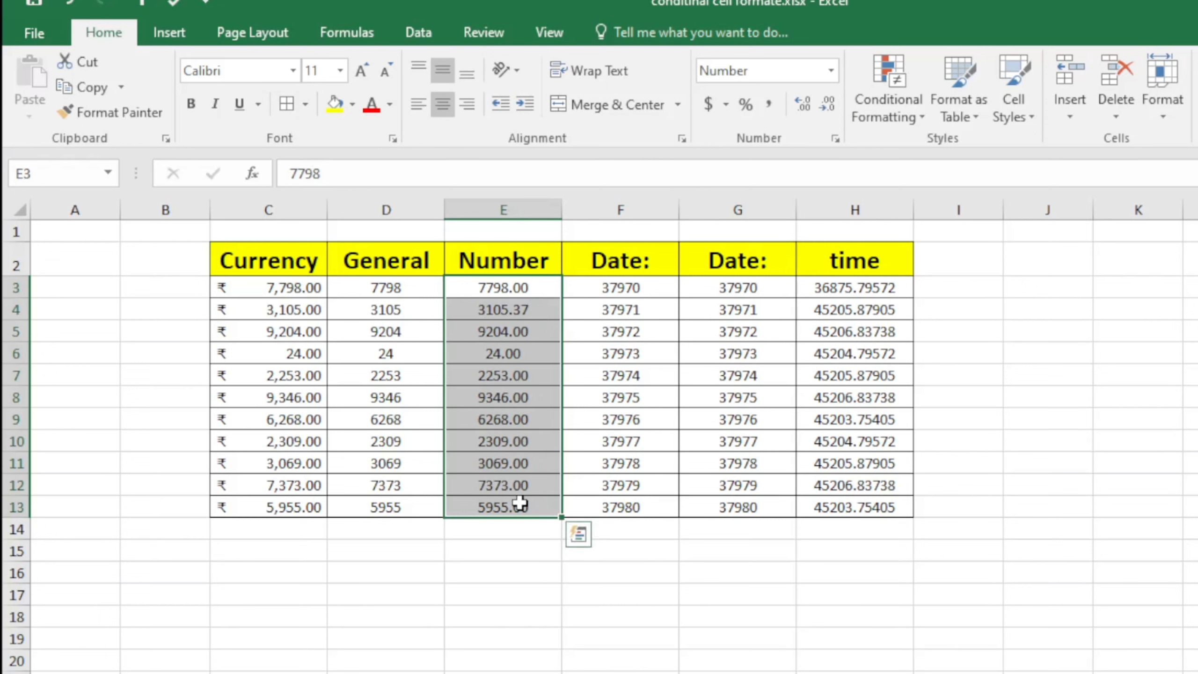
click(807, 106)
click(806, 107)
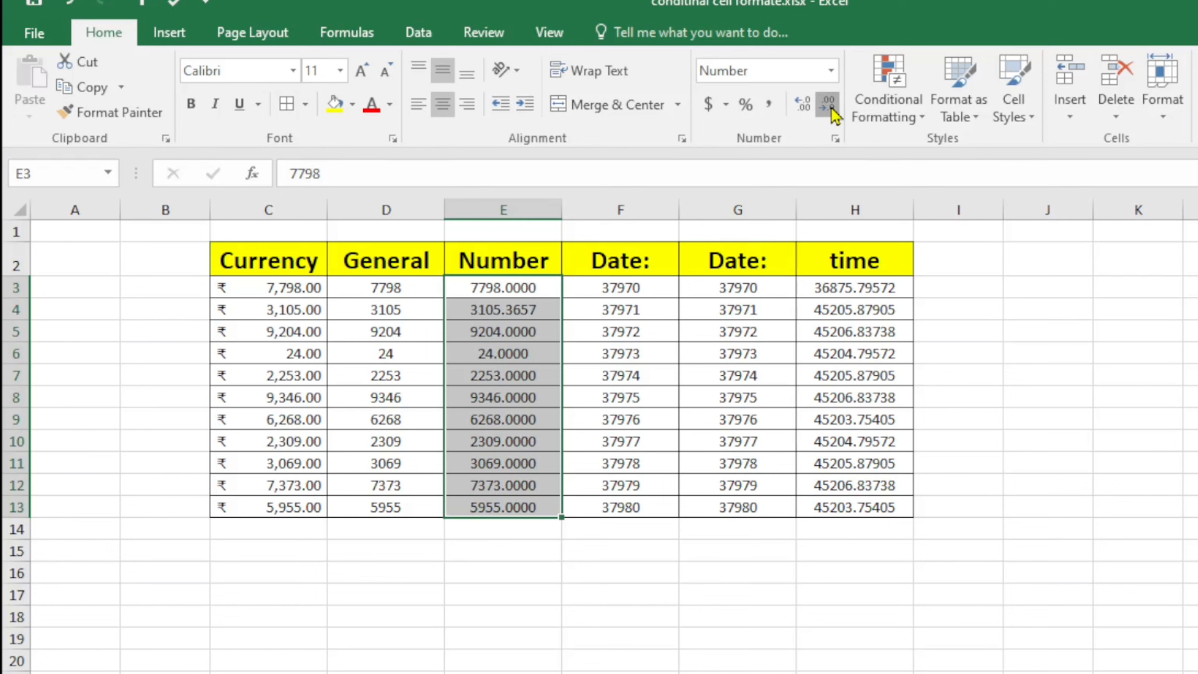
click(829, 105)
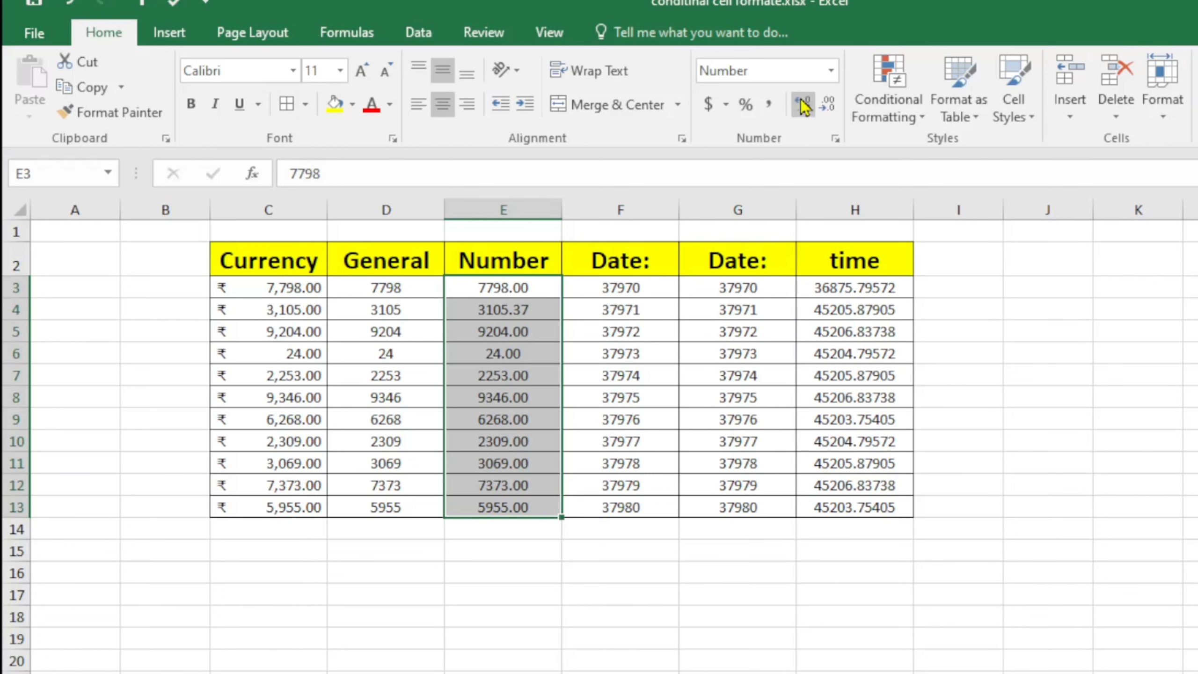
click(828, 105)
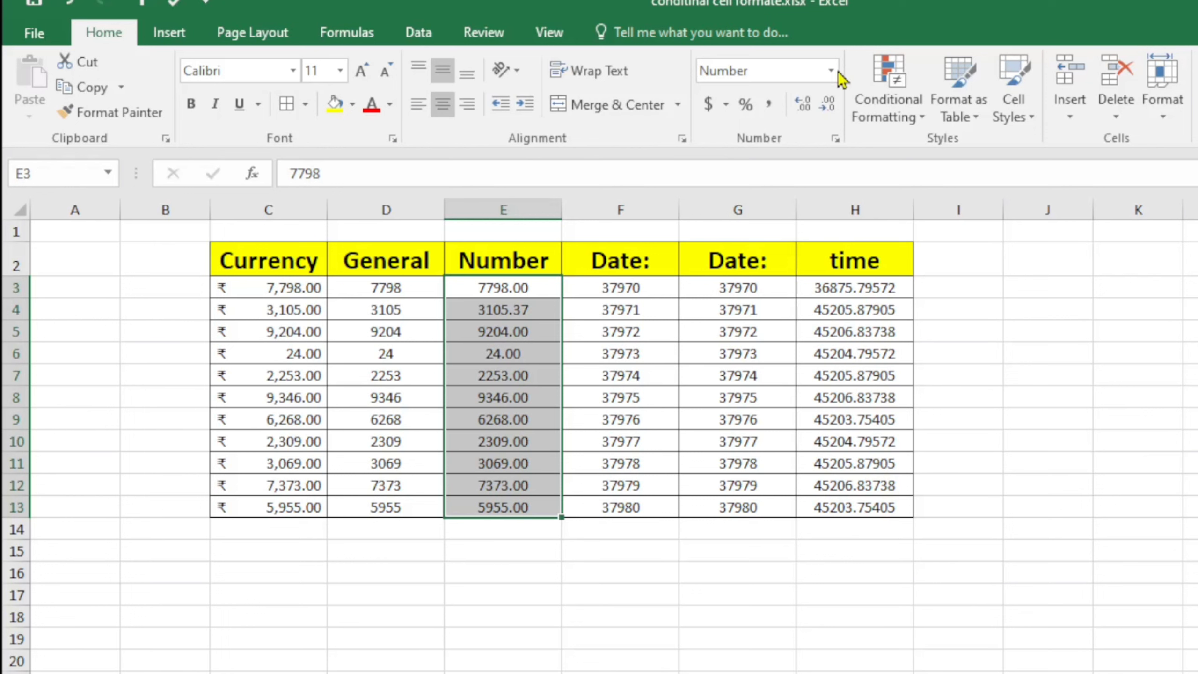
Inspect the raw serial values in the first Date column F3:F13
click(687, 573)
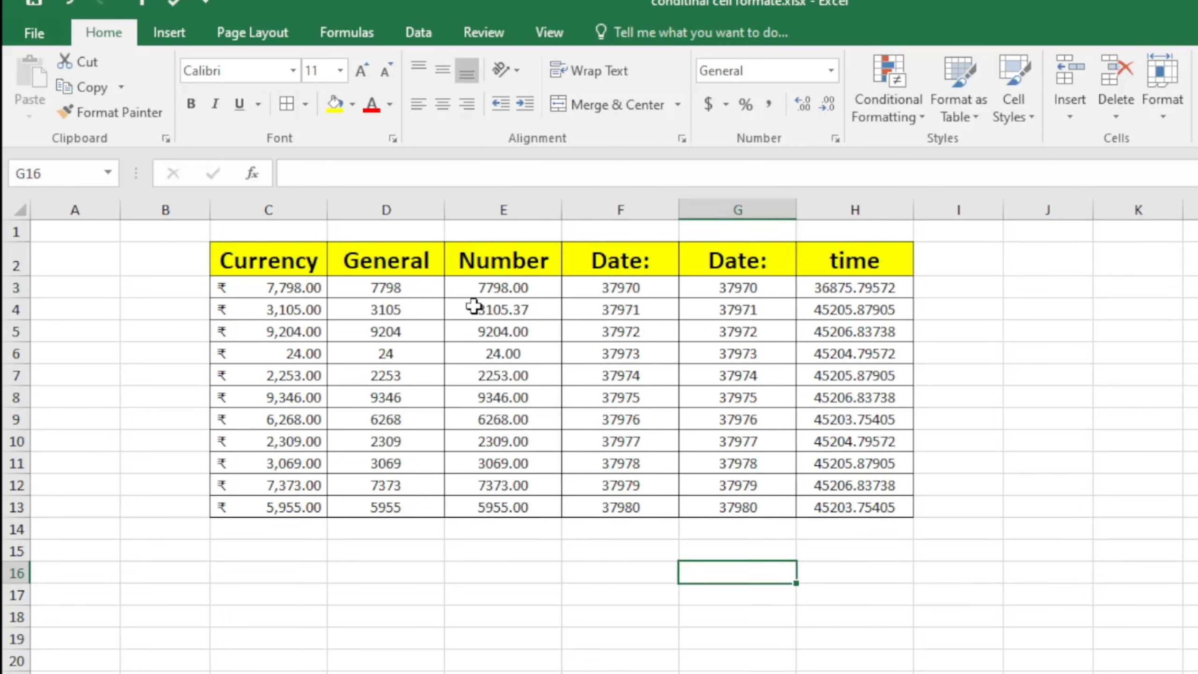
click(622, 287)
click(623, 376)
click(625, 487)
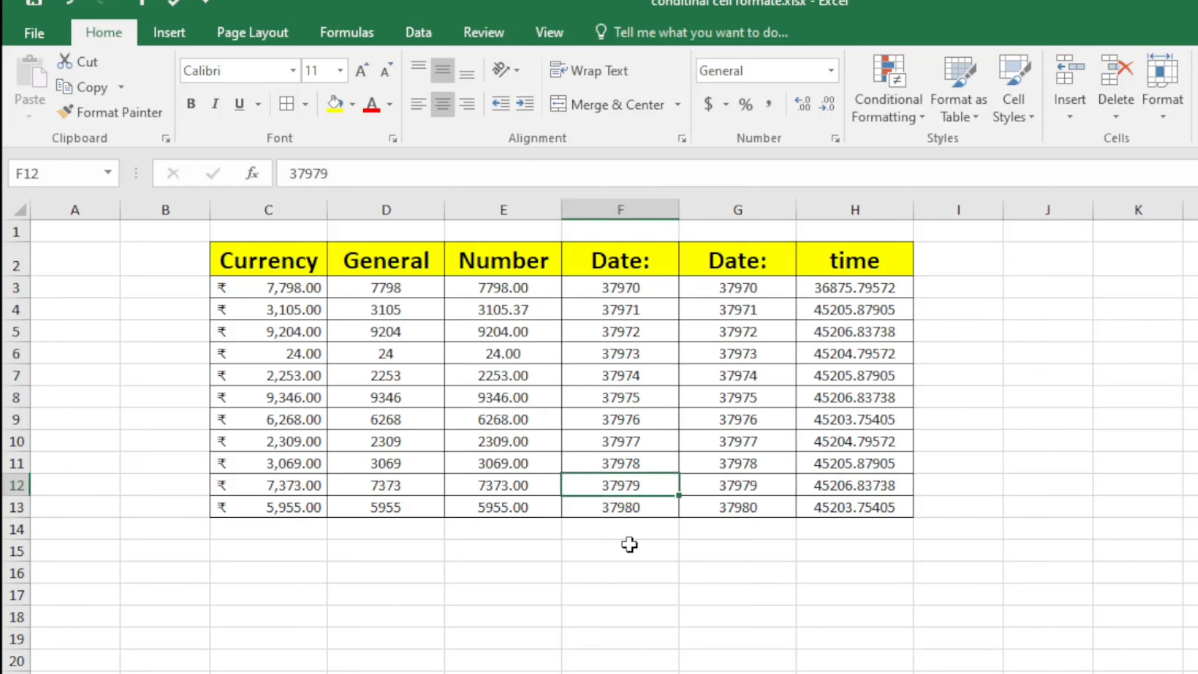
click(628, 548)
click(627, 287)
click(630, 310)
click(630, 353)
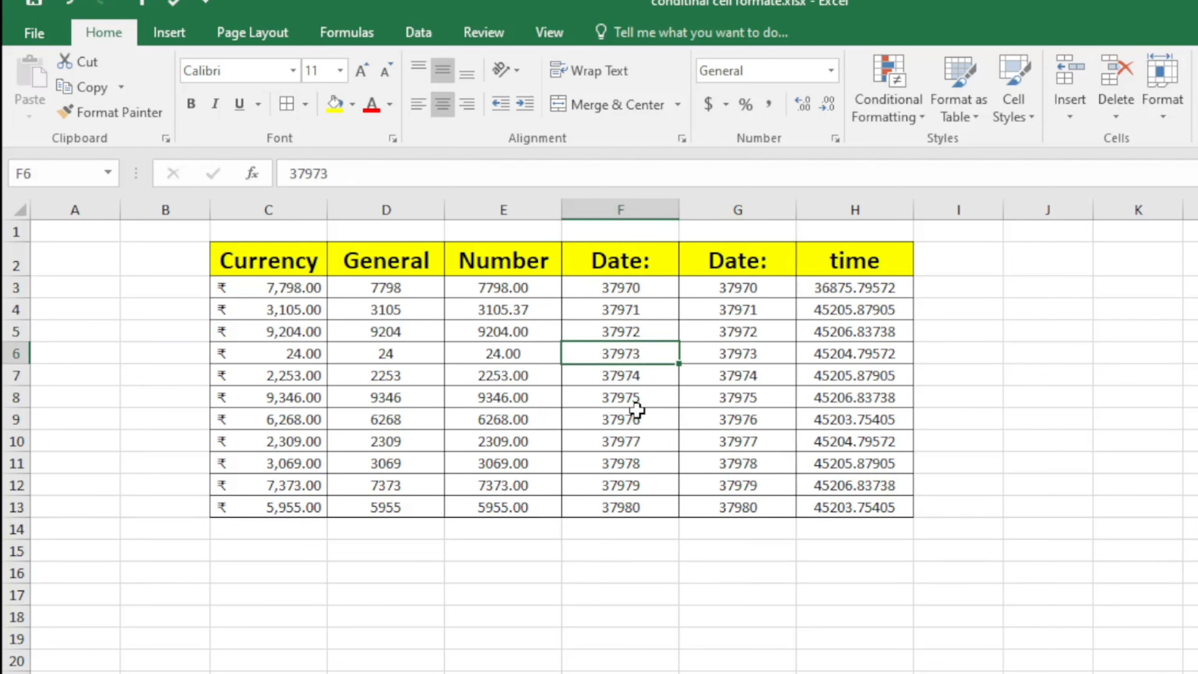
click(630, 419)
click(652, 485)
click(642, 543)
Format F3:F13 as Number, then as Short Date (15-12-03 to 25-12-03)
drag(658, 295, 659, 508)
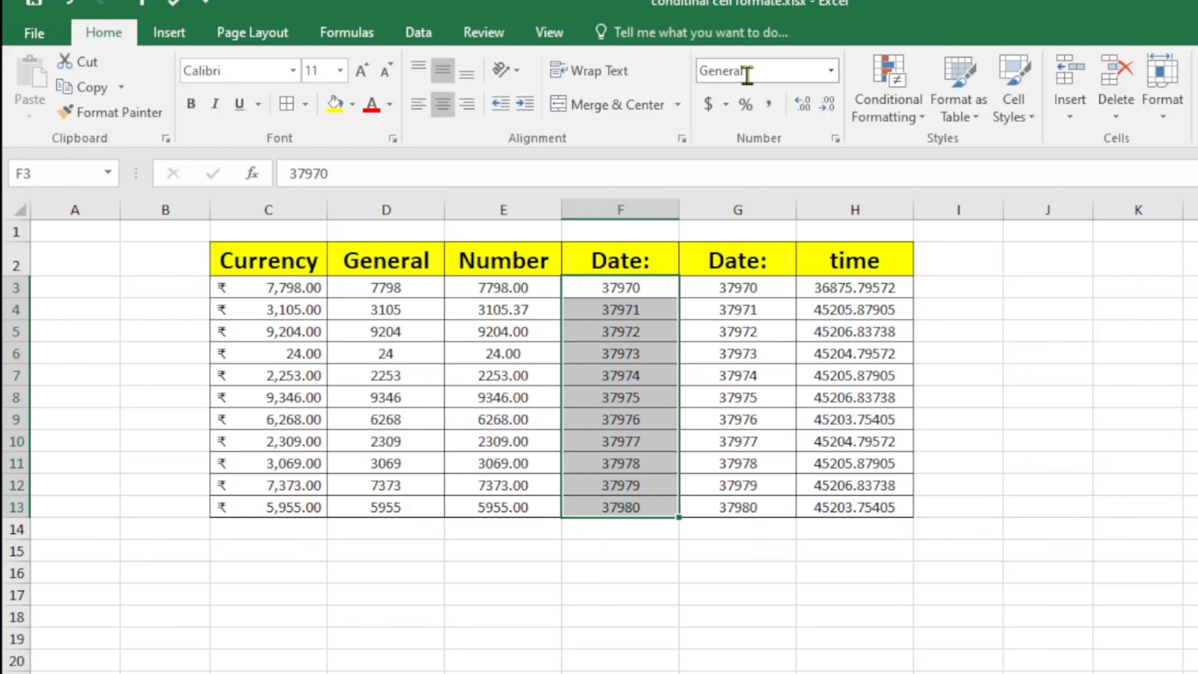
click(830, 72)
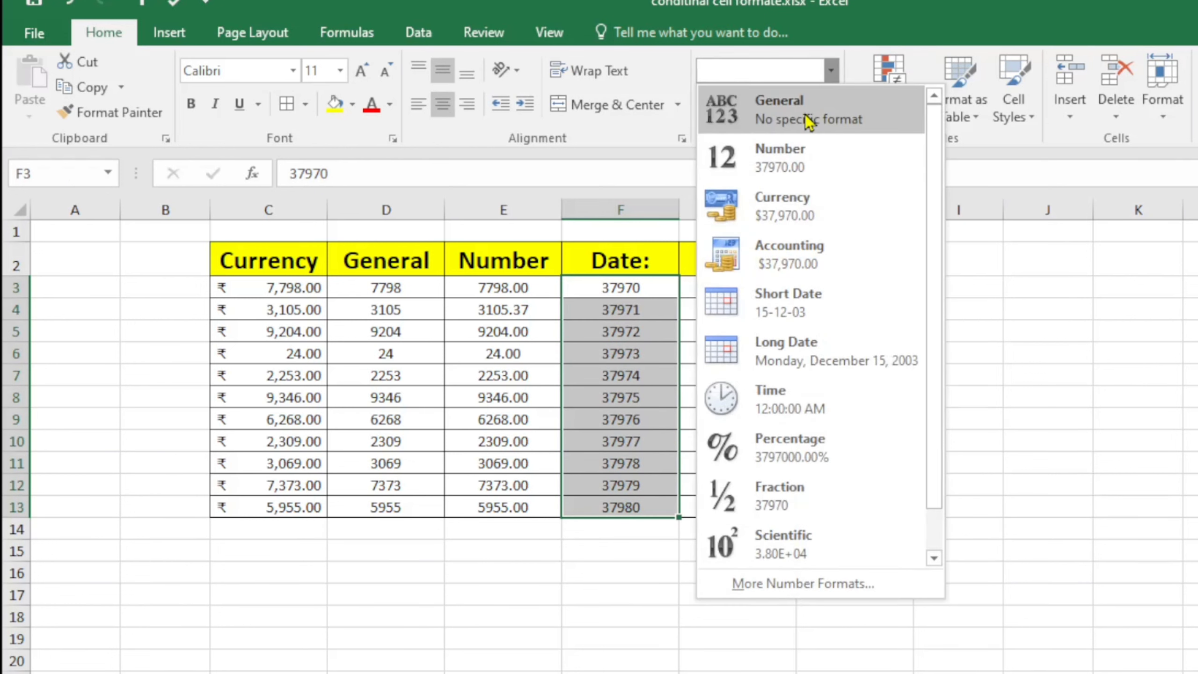
click(805, 167)
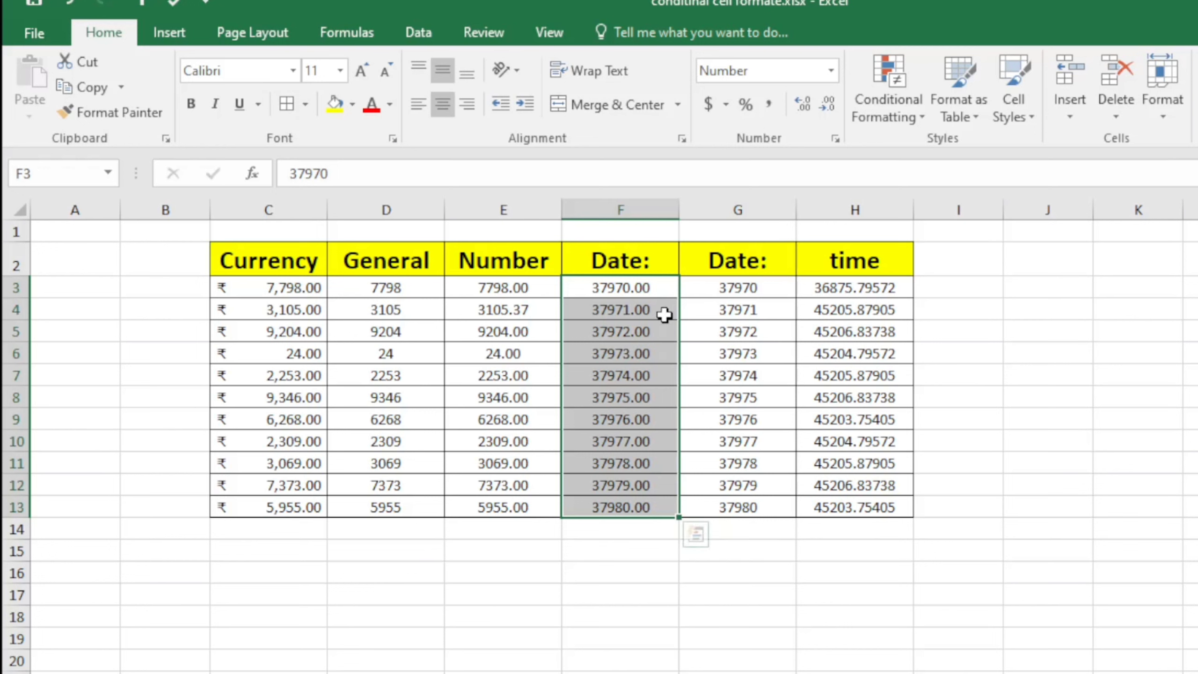
click(831, 71)
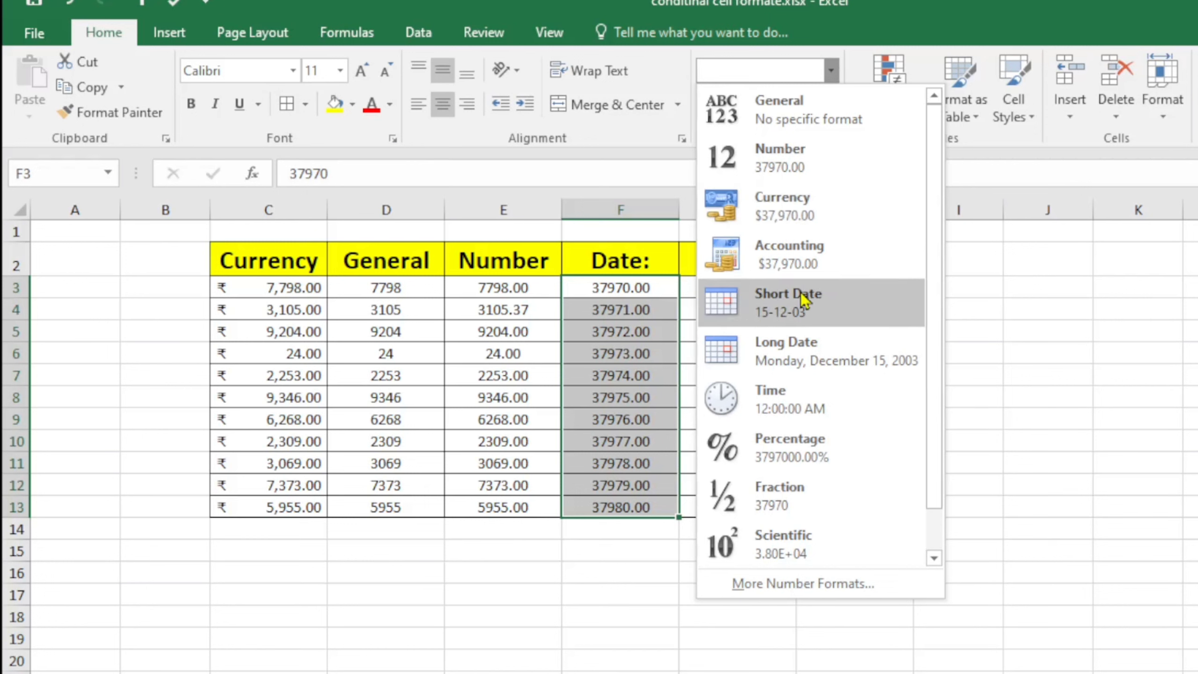
click(787, 318)
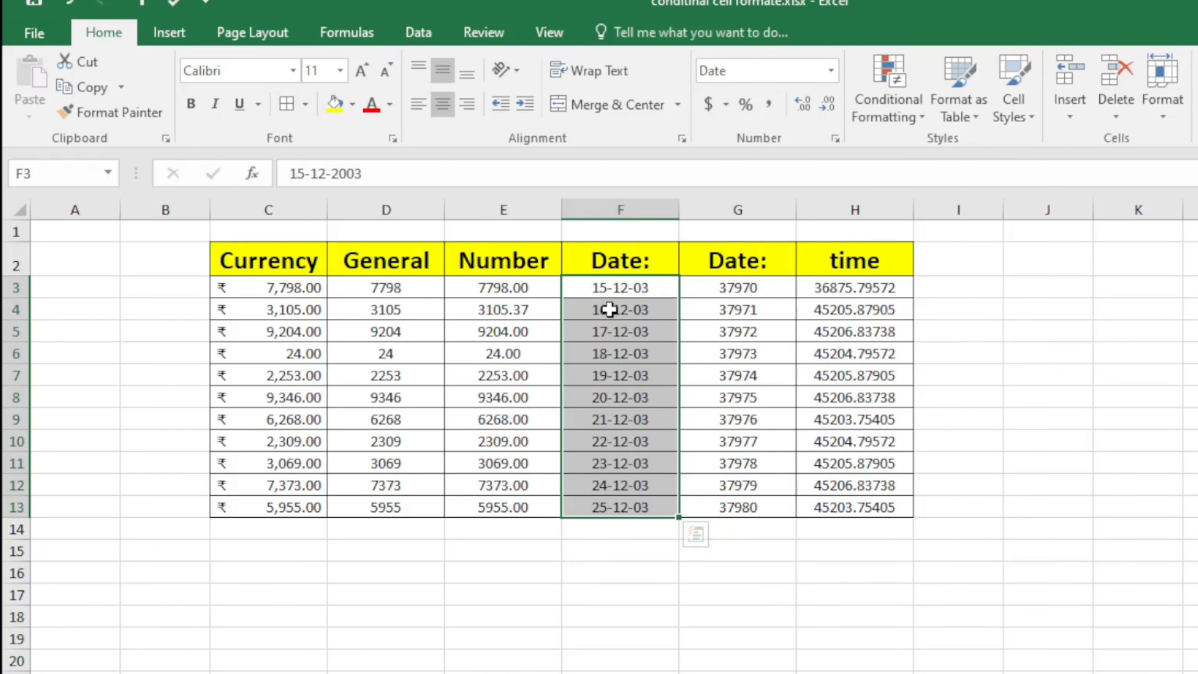
Check the stored short dates in column F and select G3:G13
drag(631, 613, 624, 573)
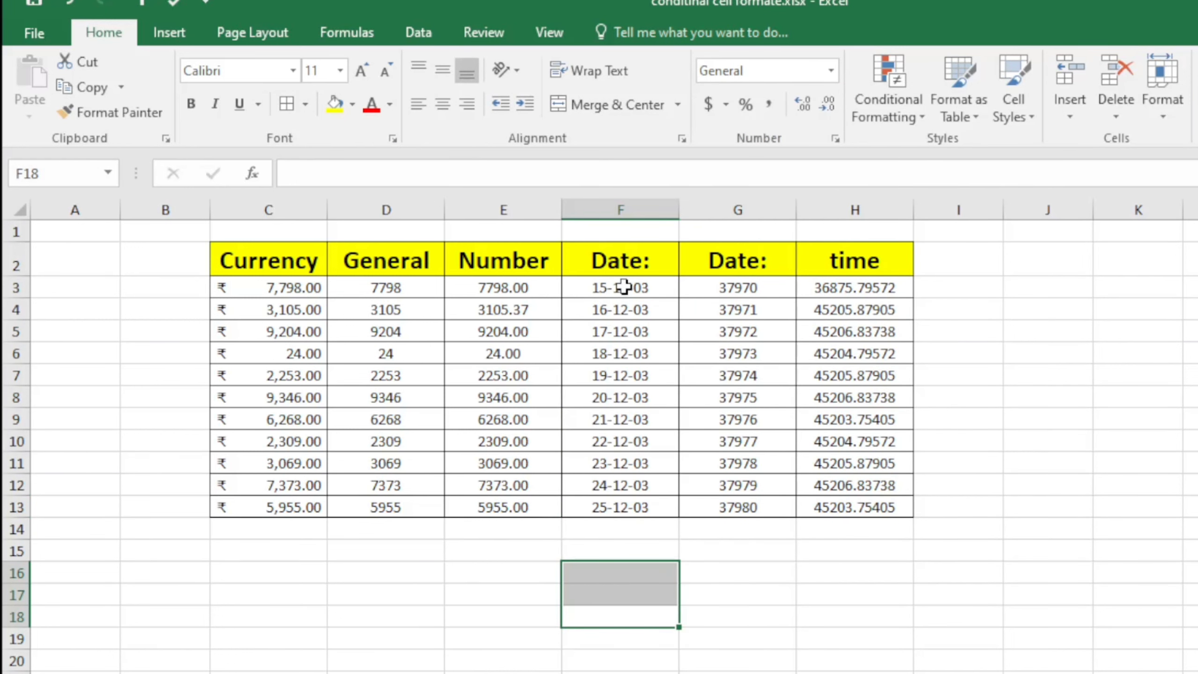
click(609, 484)
click(631, 465)
click(650, 308)
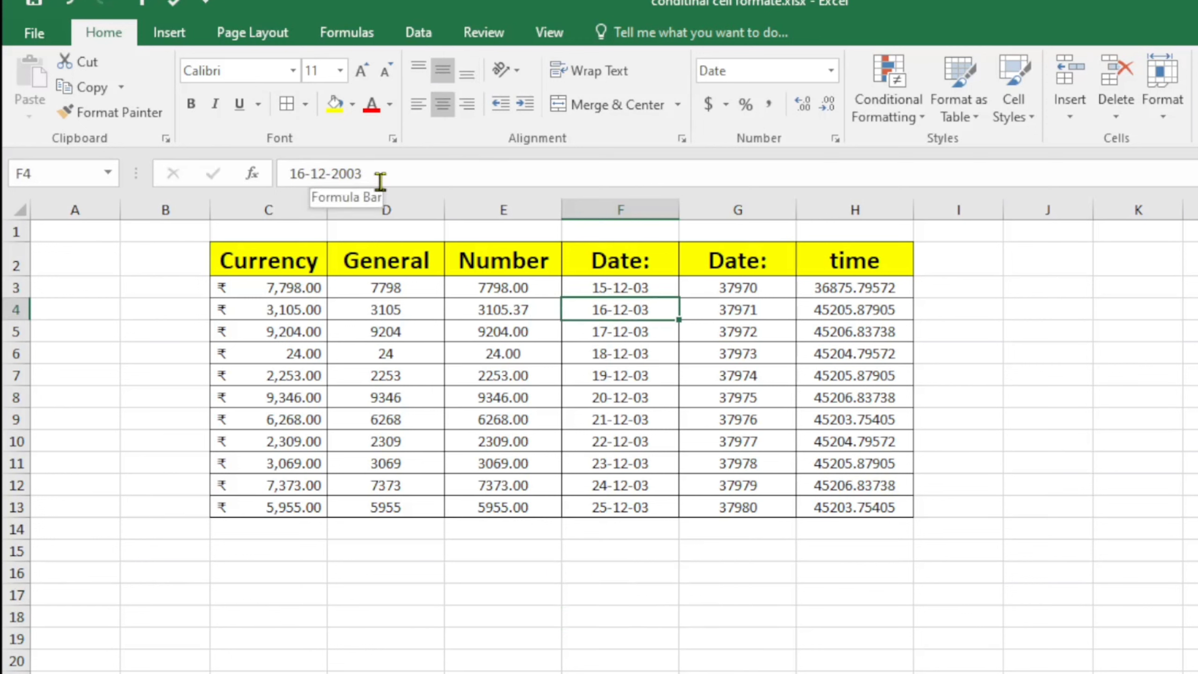
click(735, 663)
drag(642, 285, 663, 486)
click(650, 596)
drag(757, 295, 750, 506)
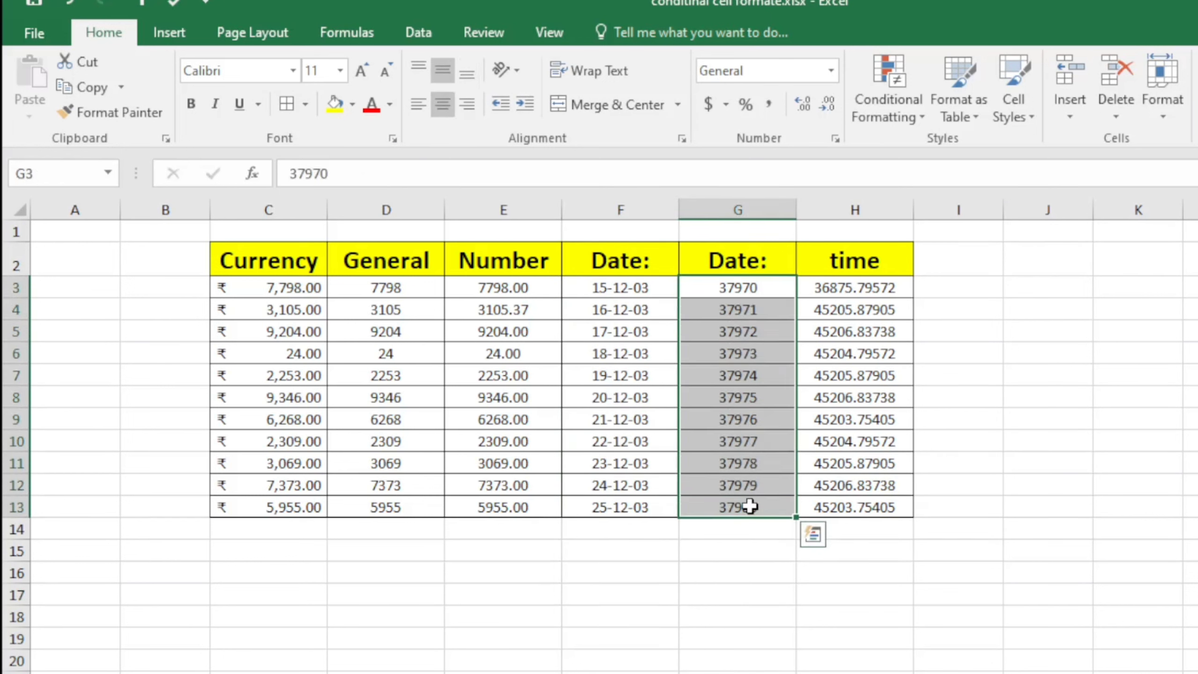
Apply Long Date to G3:G13 and autofit column G to show dates like Monday, December 15, 2003
click(830, 72)
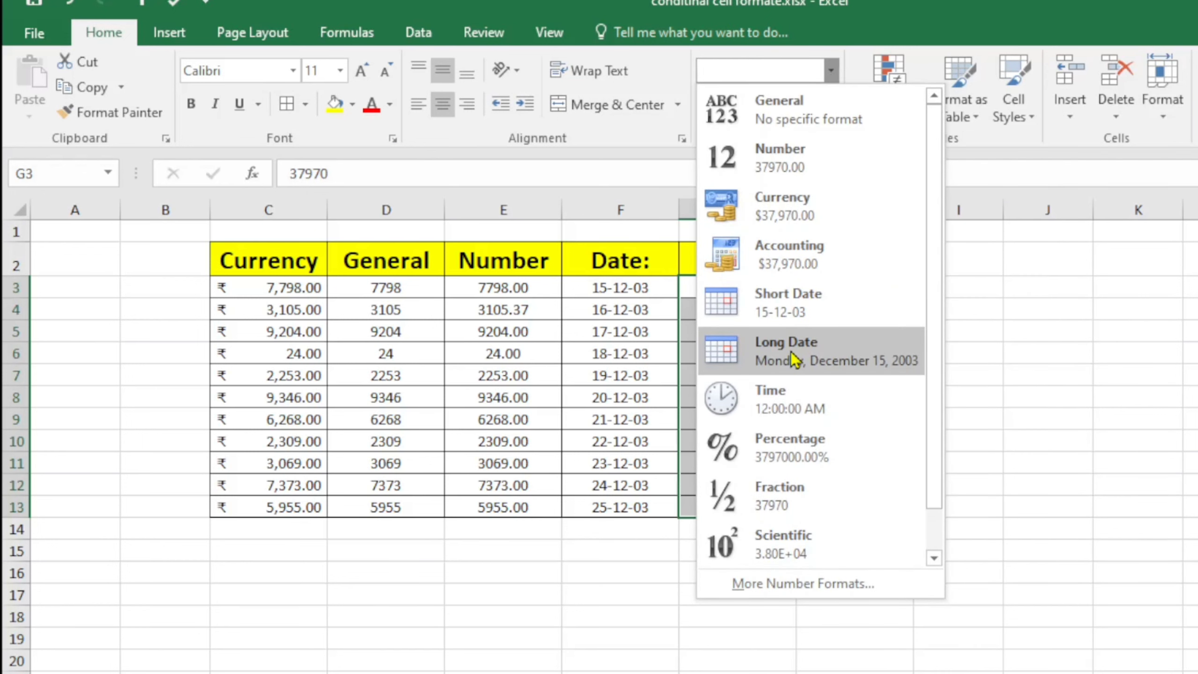
click(784, 364)
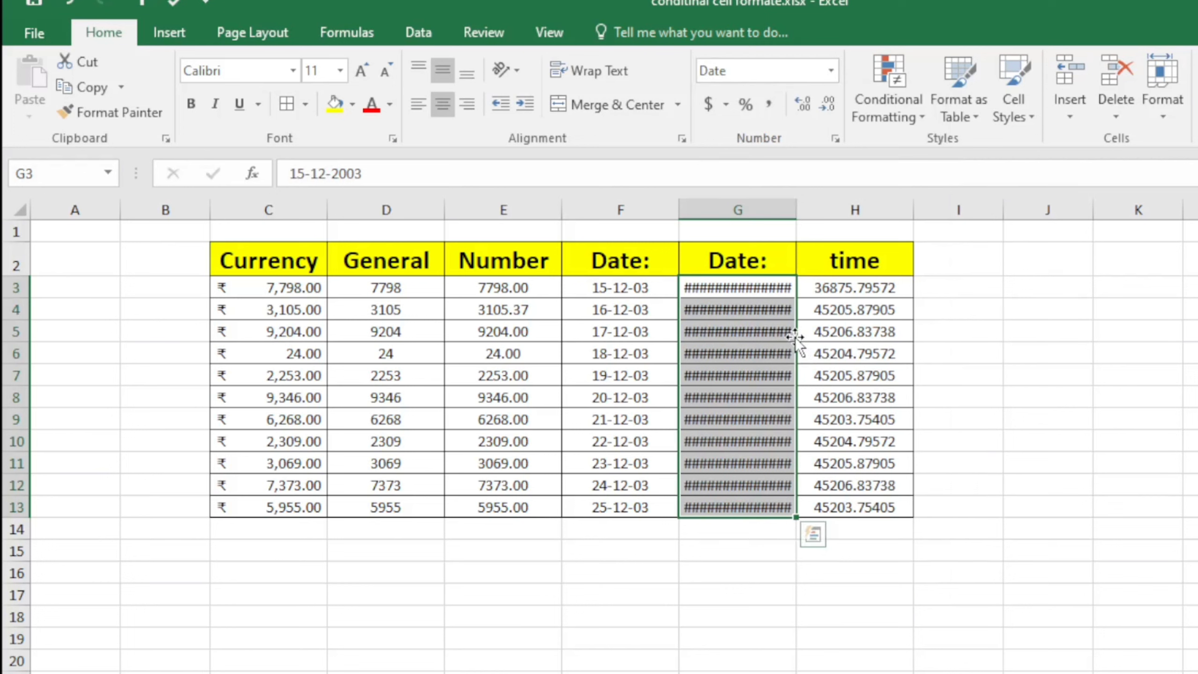
double_click(797, 207)
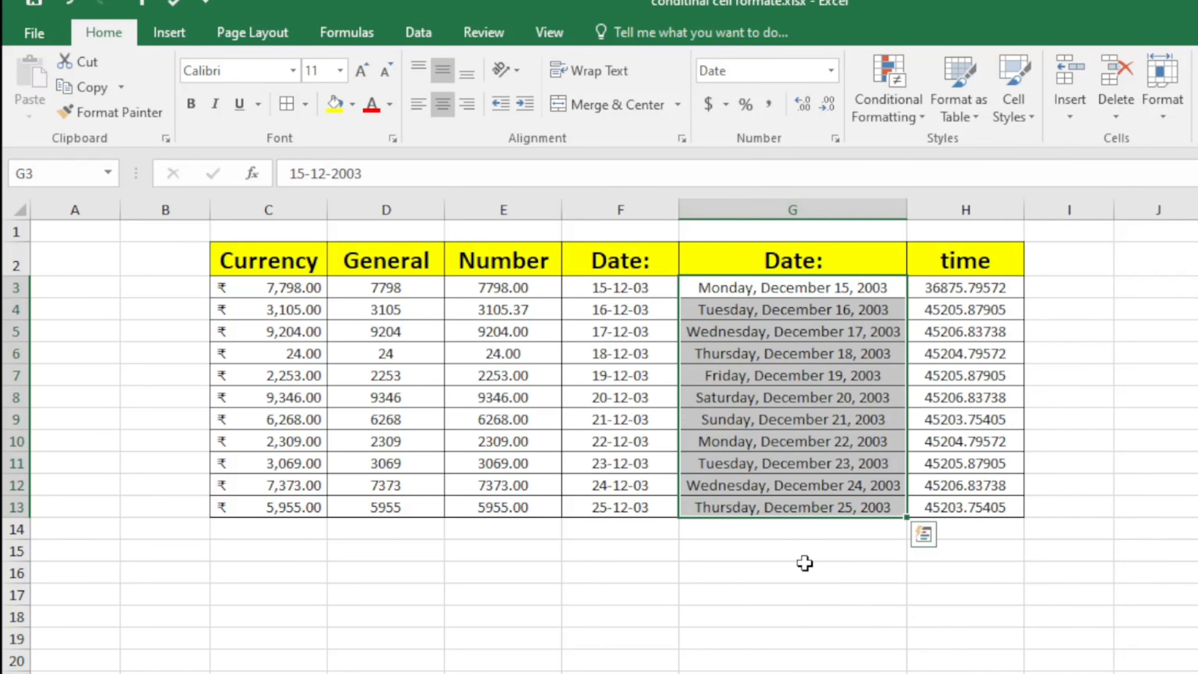
click(834, 623)
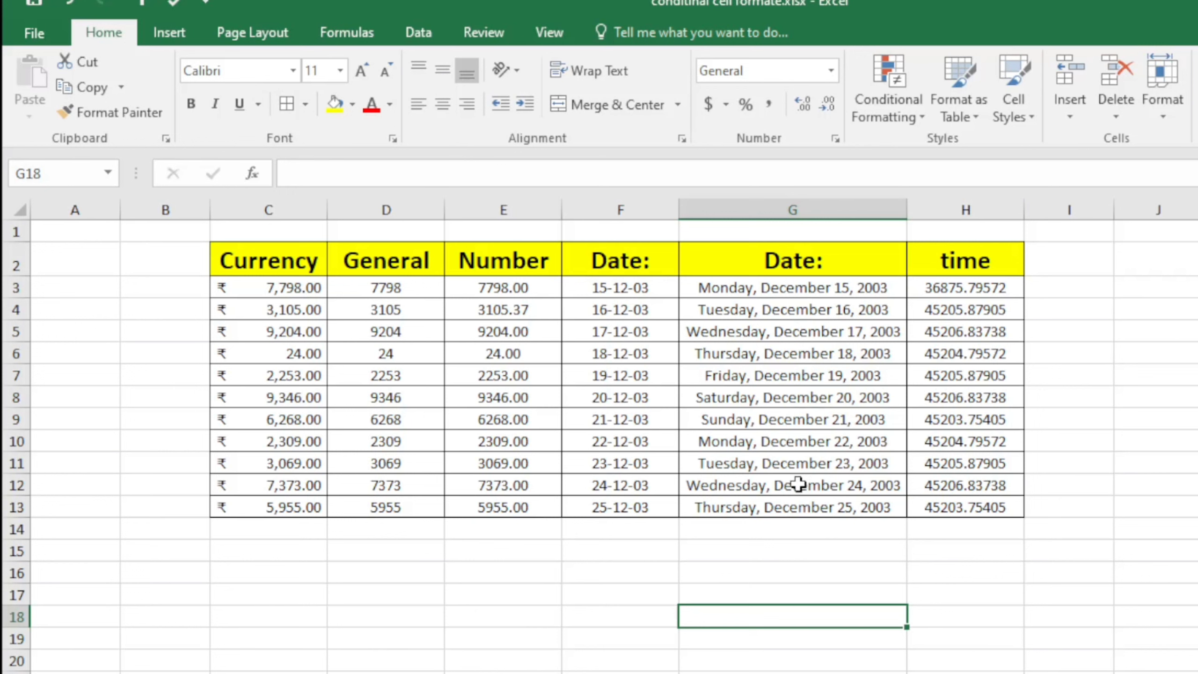
Inspect the stored long-date value and the raw serial numbers in the time column
click(817, 359)
click(983, 338)
click(961, 290)
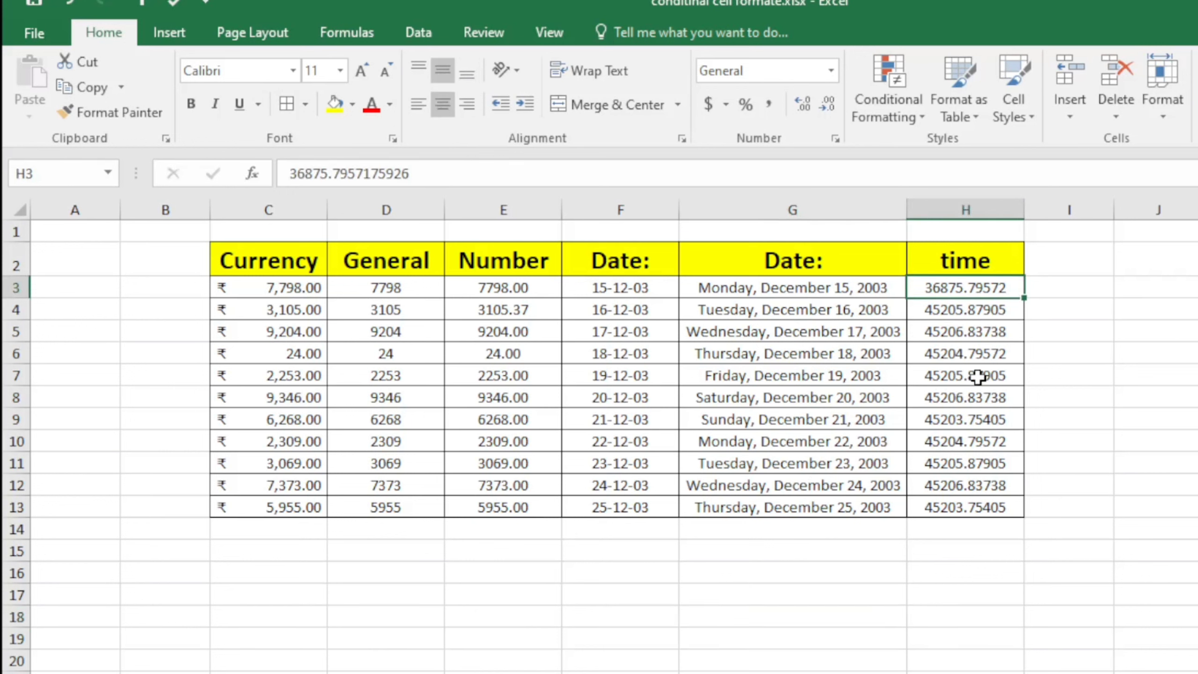
click(979, 394)
click(989, 487)
click(965, 571)
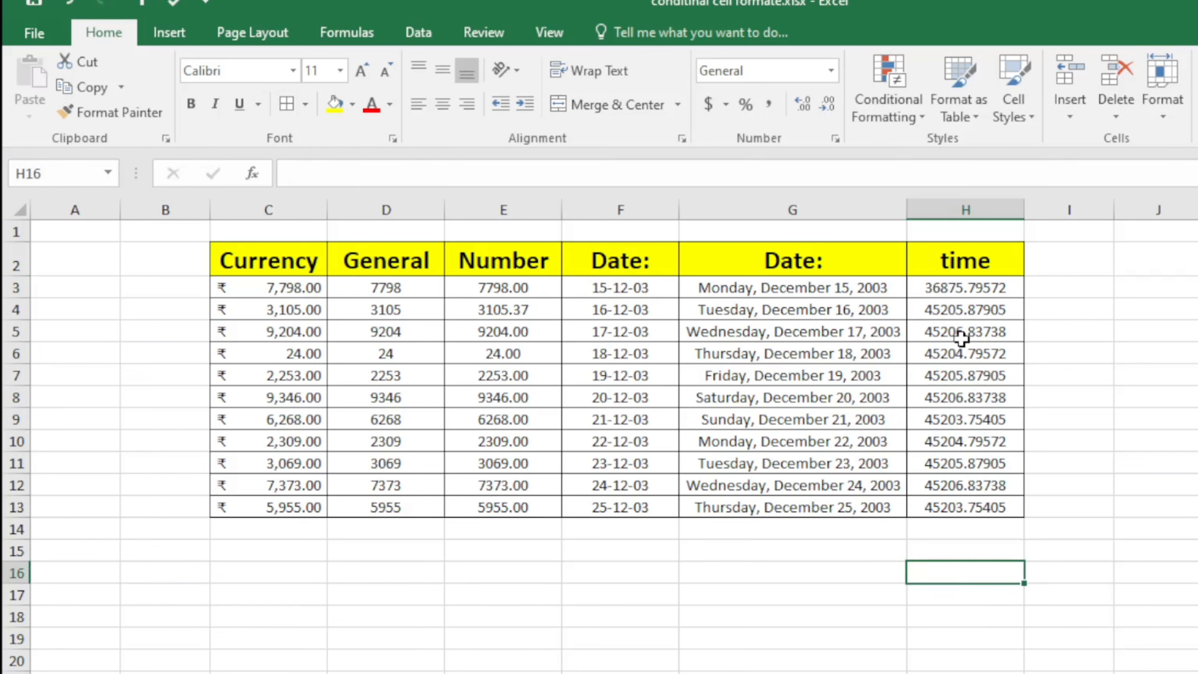
Apply the Time number format to H3:H13 so values read like 7:05:50 PM
drag(968, 293, 990, 506)
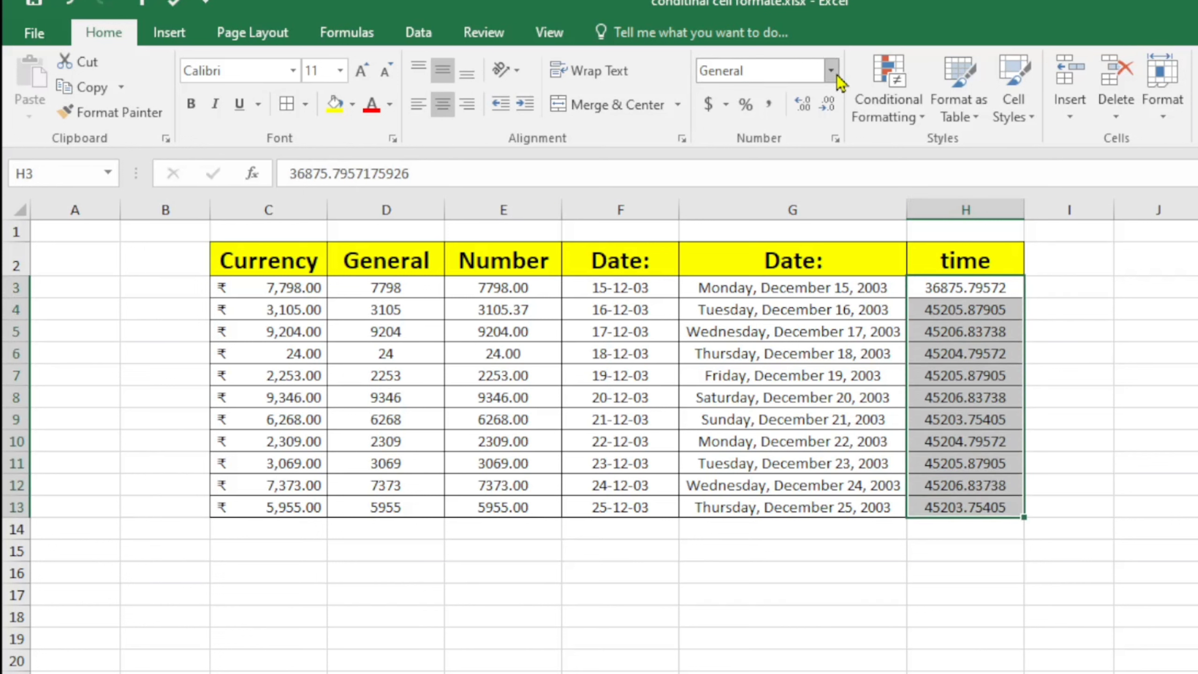
click(832, 71)
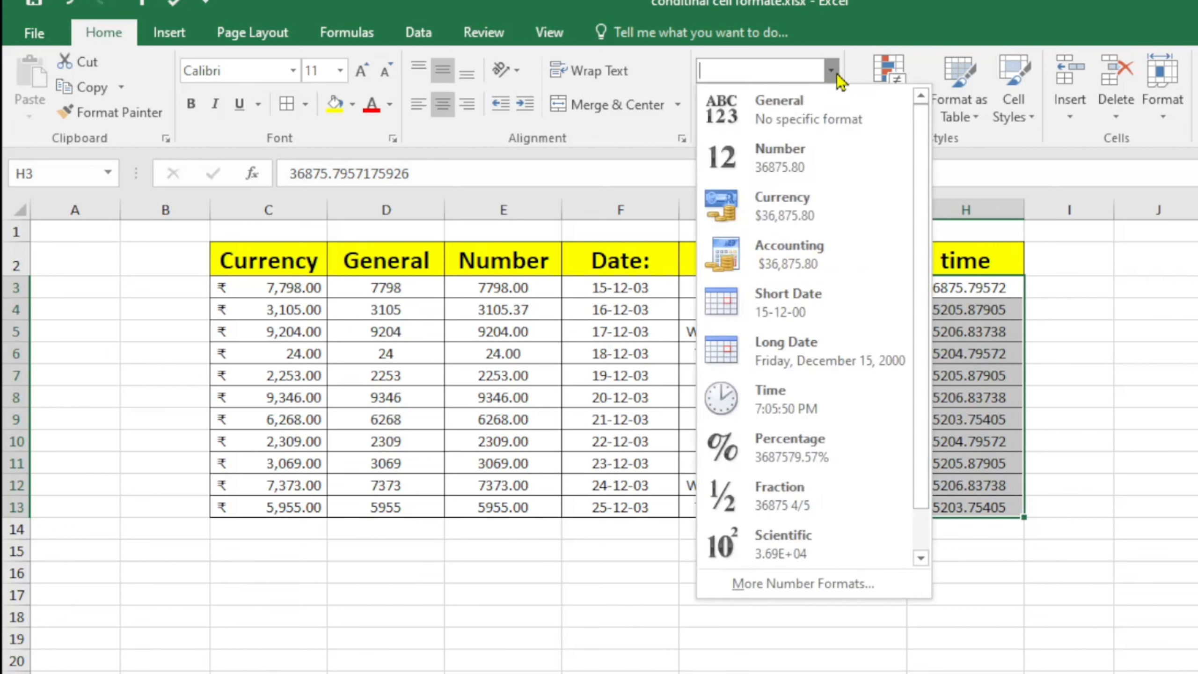
click(779, 400)
click(1033, 331)
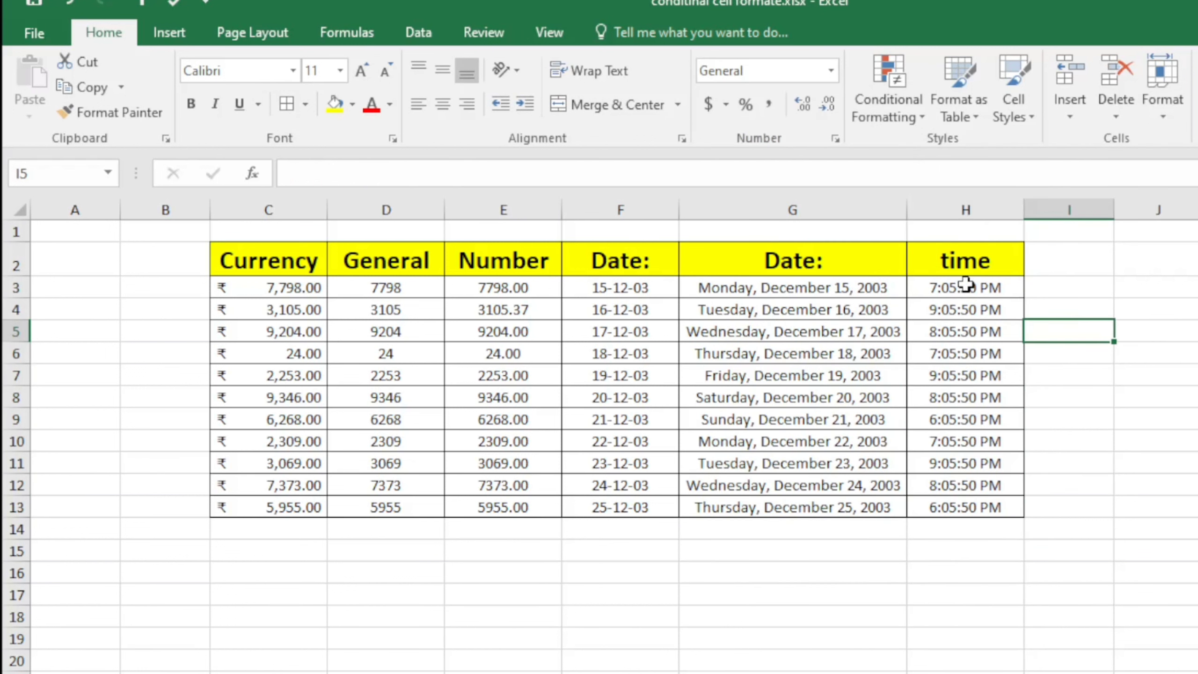
Widen column H and check the full date-time stored in H8
drag(1025, 212, 1069, 211)
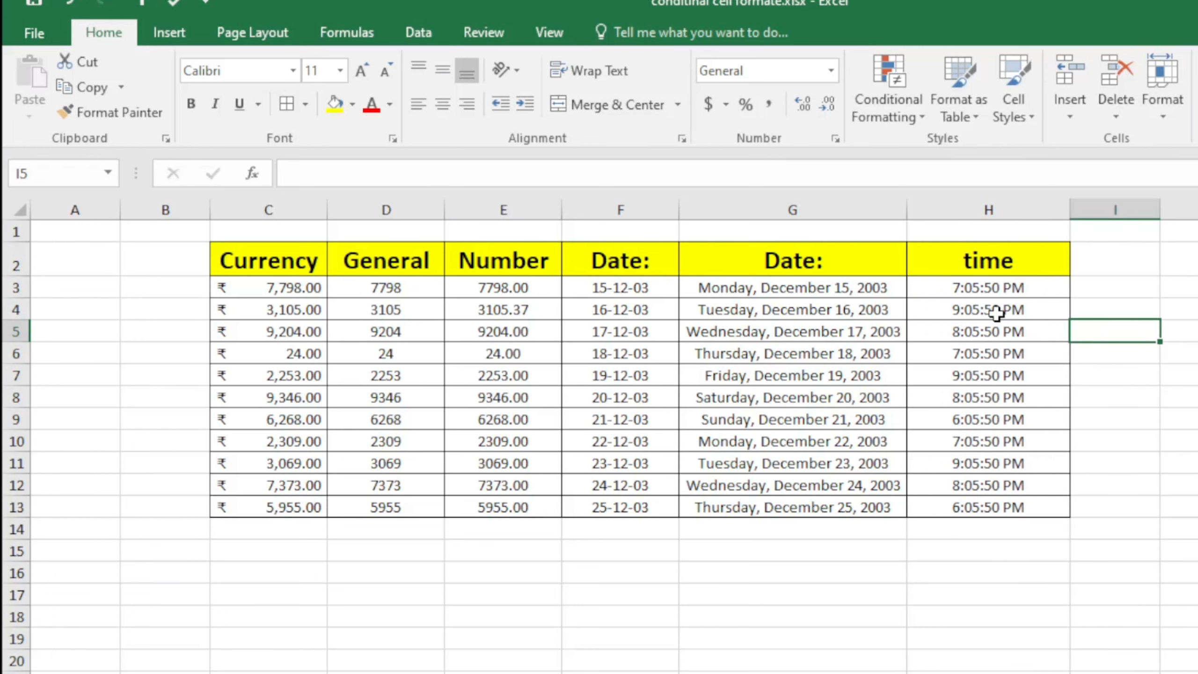
click(981, 401)
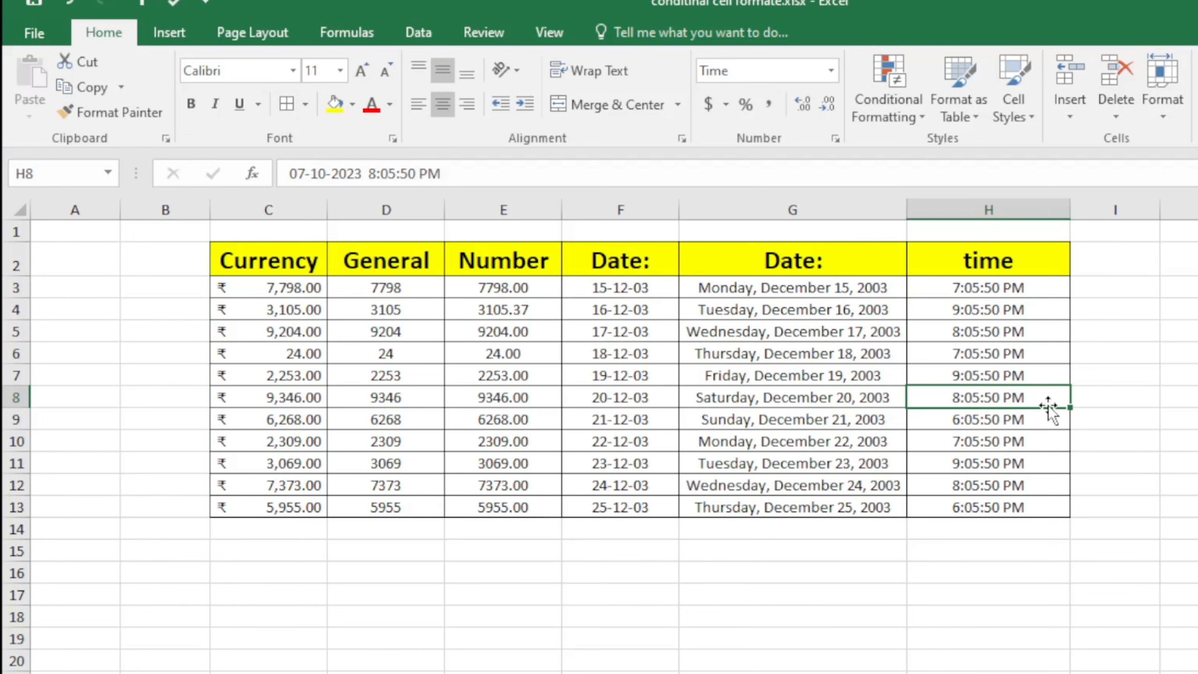
click(1074, 506)
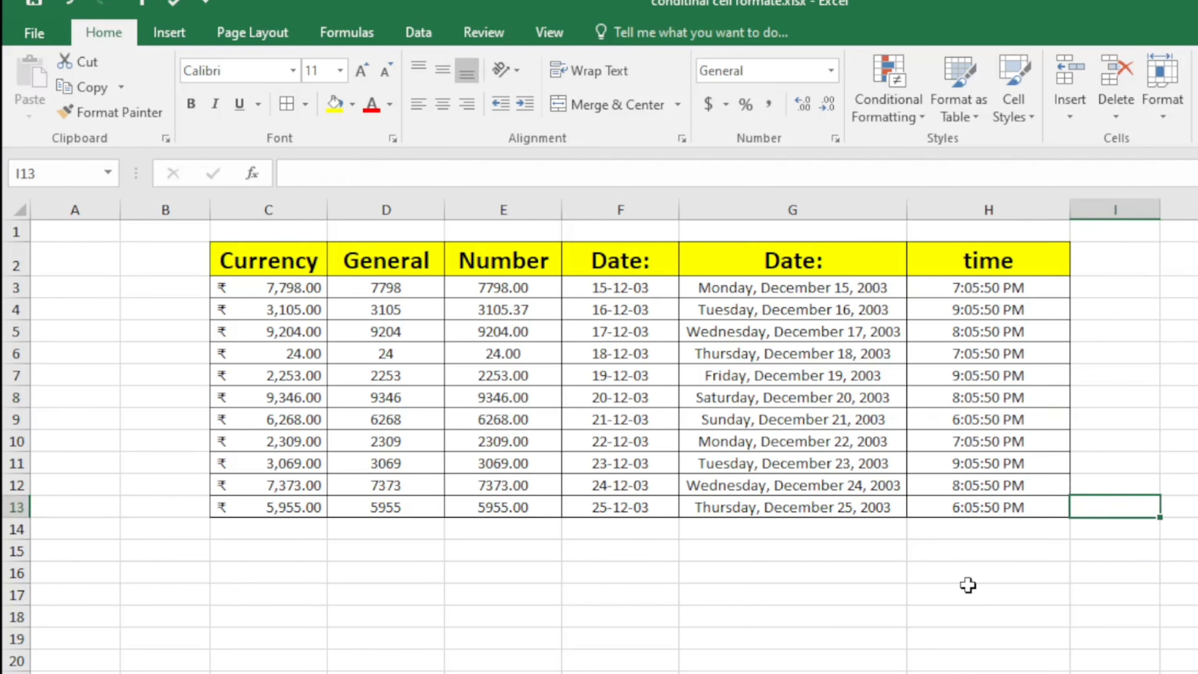
click(989, 569)
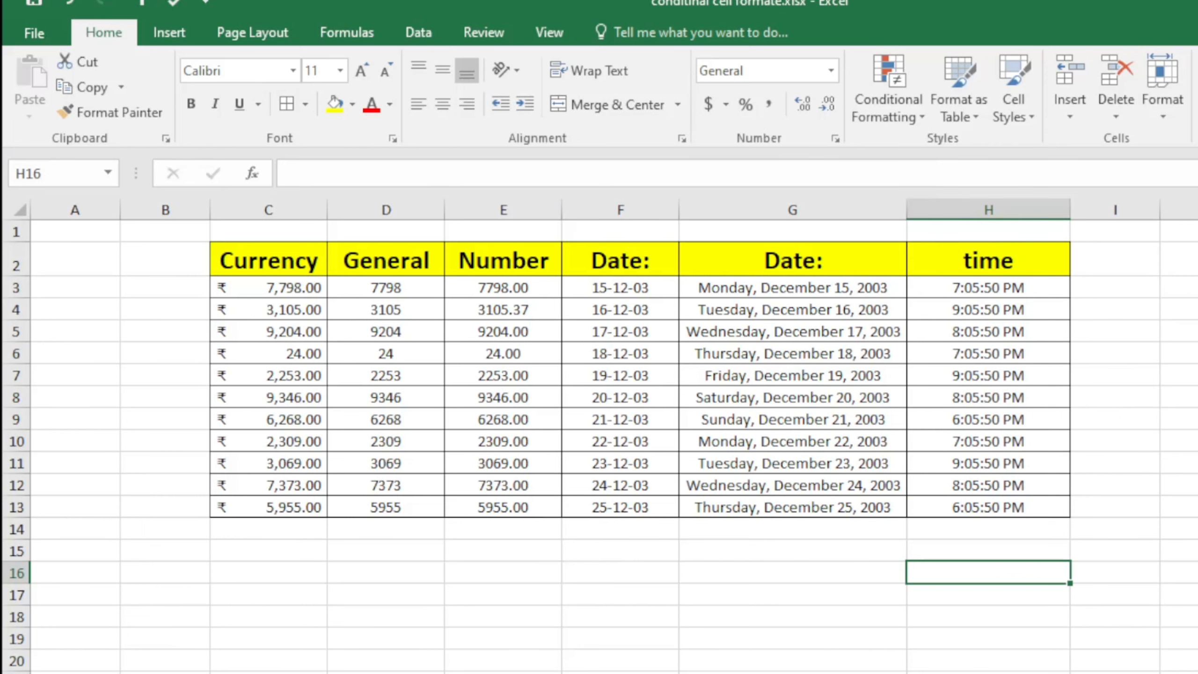
click(1185, 286)
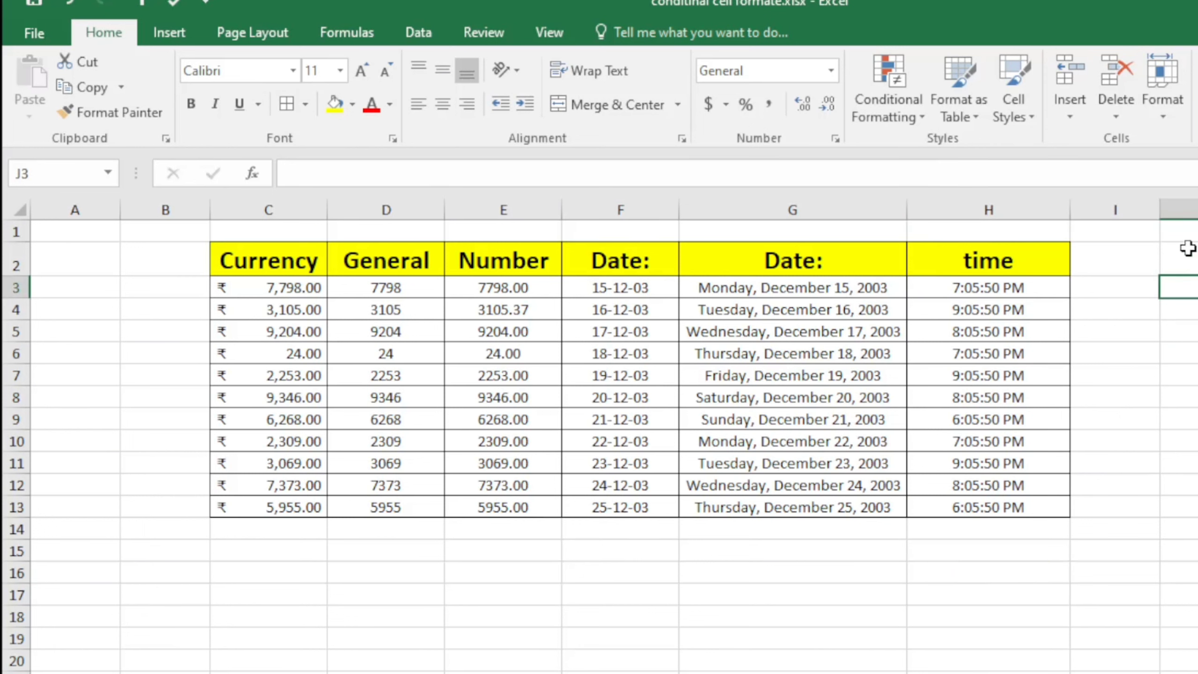
click(520, 296)
click(514, 396)
click(503, 484)
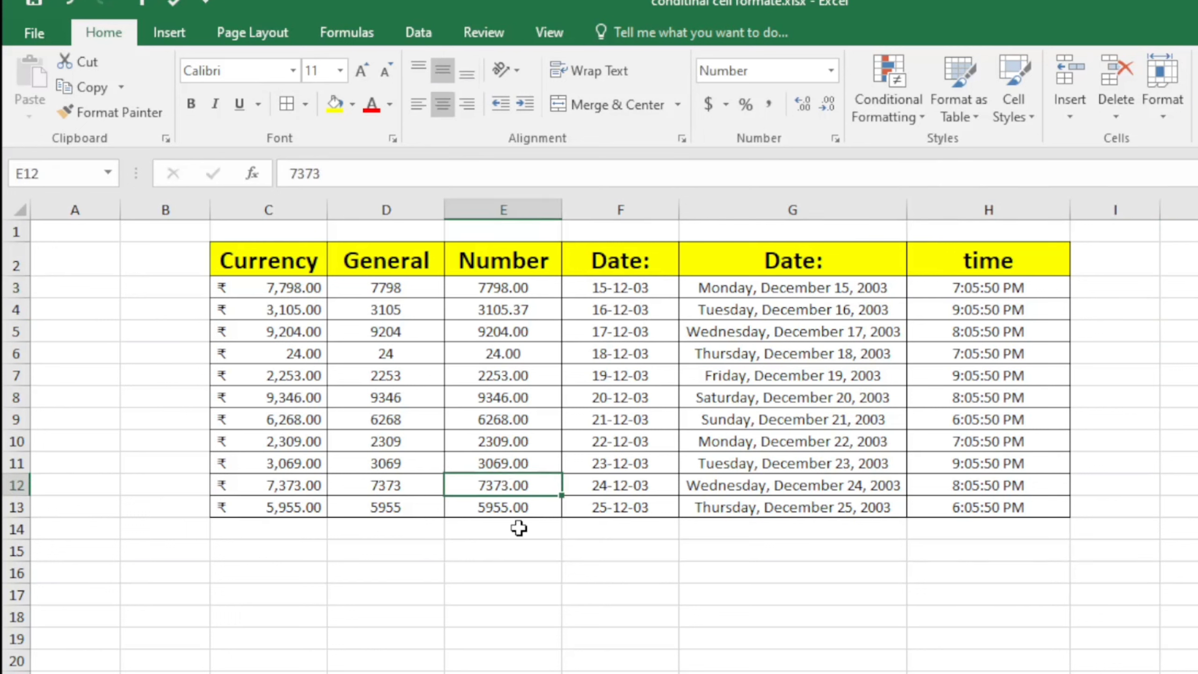
click(519, 527)
click(508, 287)
click(524, 414)
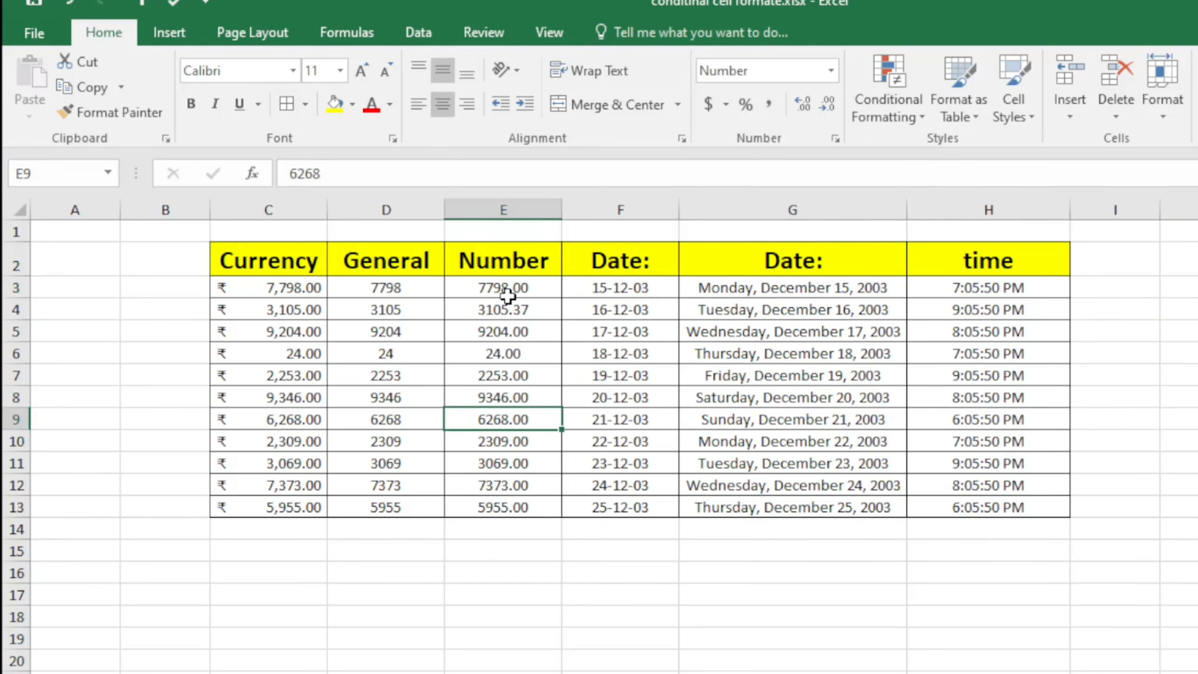
drag(402, 297, 409, 507)
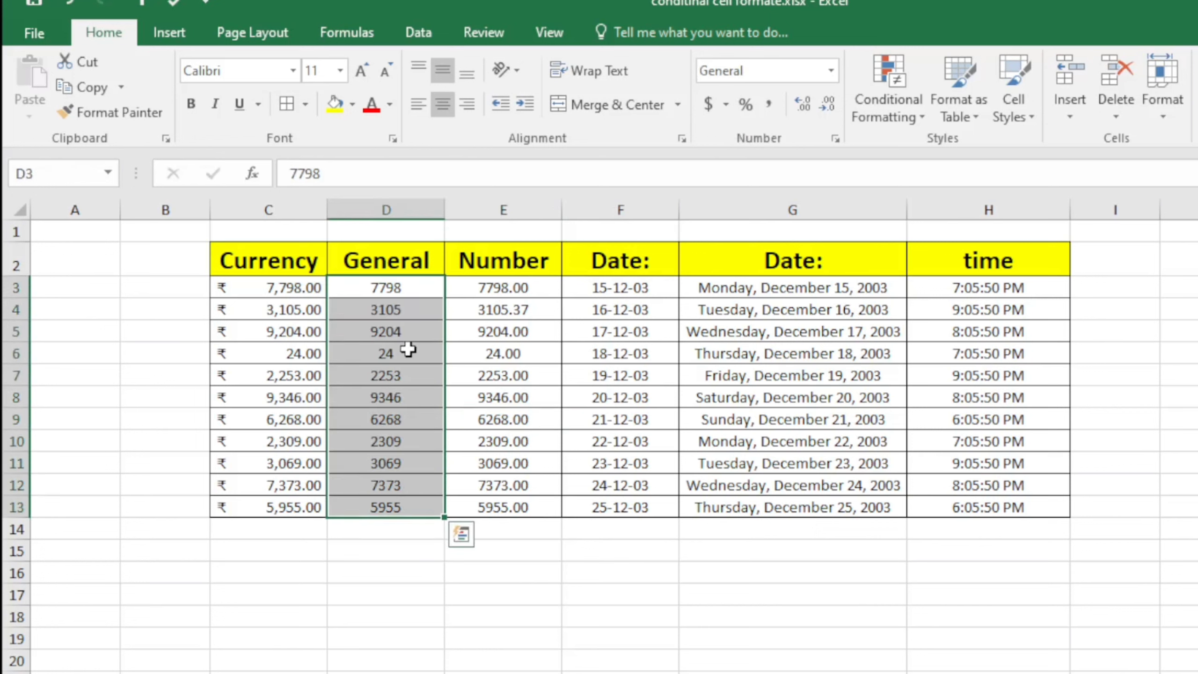
Apply Percent Style to D3:D13 and look over the resulting values, such as 779800%
click(744, 113)
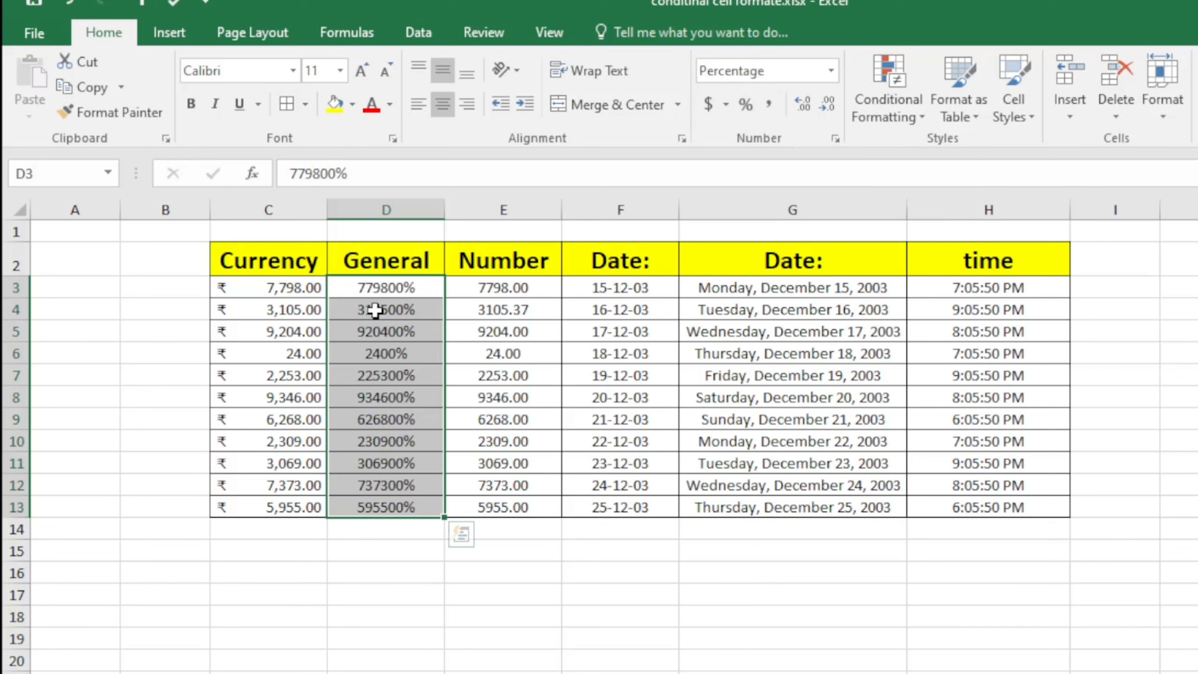
drag(388, 310, 392, 353)
click(411, 298)
click(416, 373)
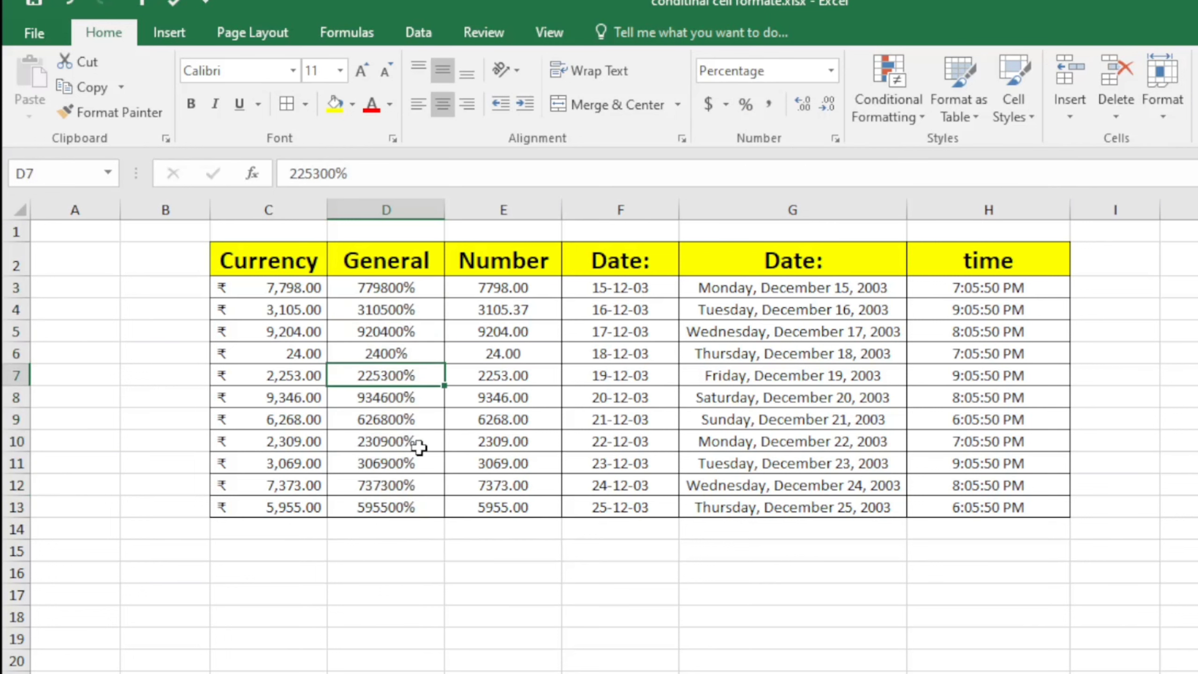
click(419, 444)
click(418, 416)
click(408, 332)
click(398, 286)
click(384, 417)
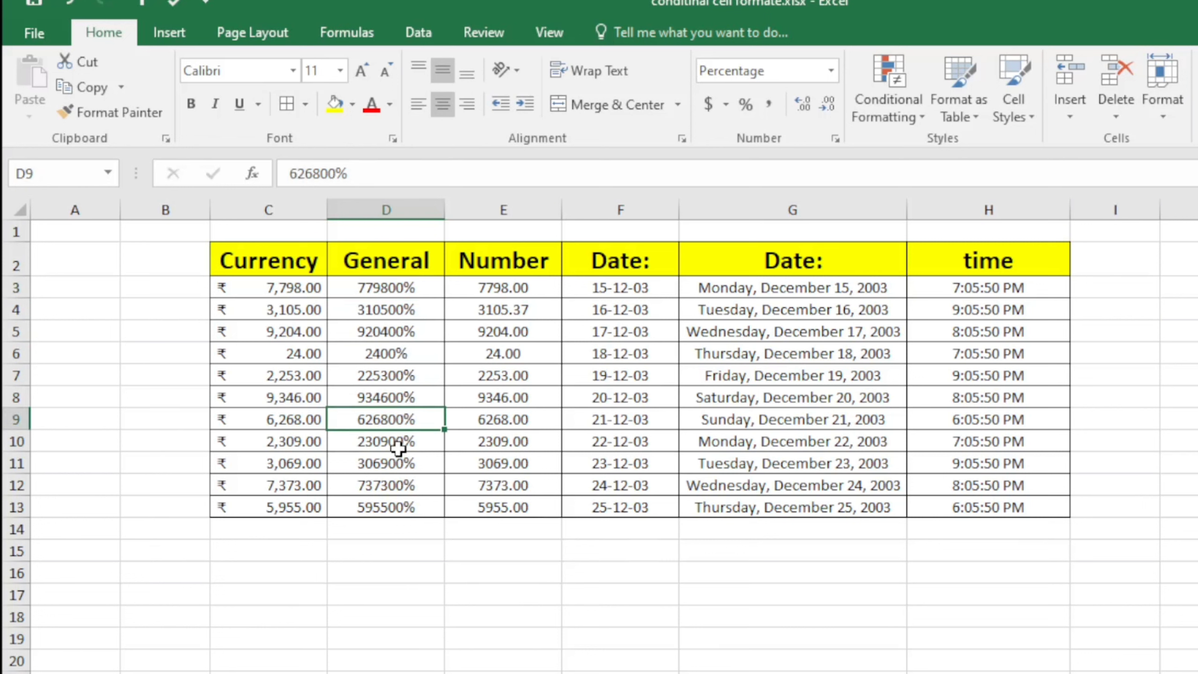
click(398, 448)
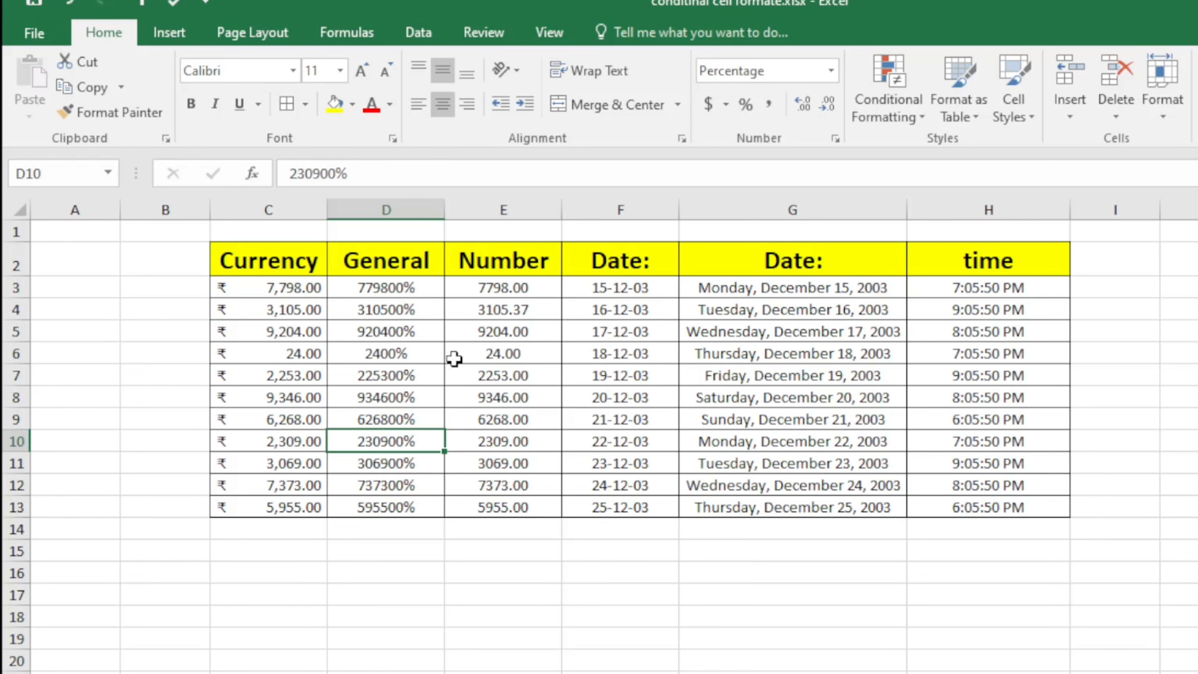
Try changing D3 to =779800%/100, undo it, and reselect the column D values
click(421, 287)
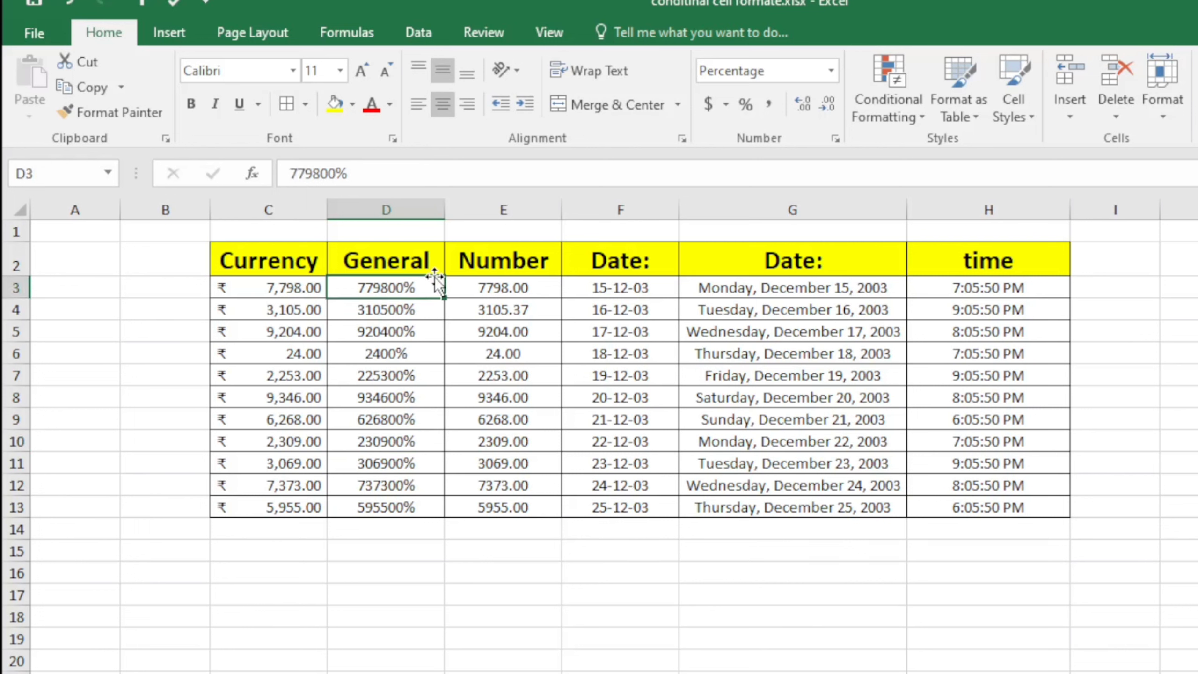
click(289, 173)
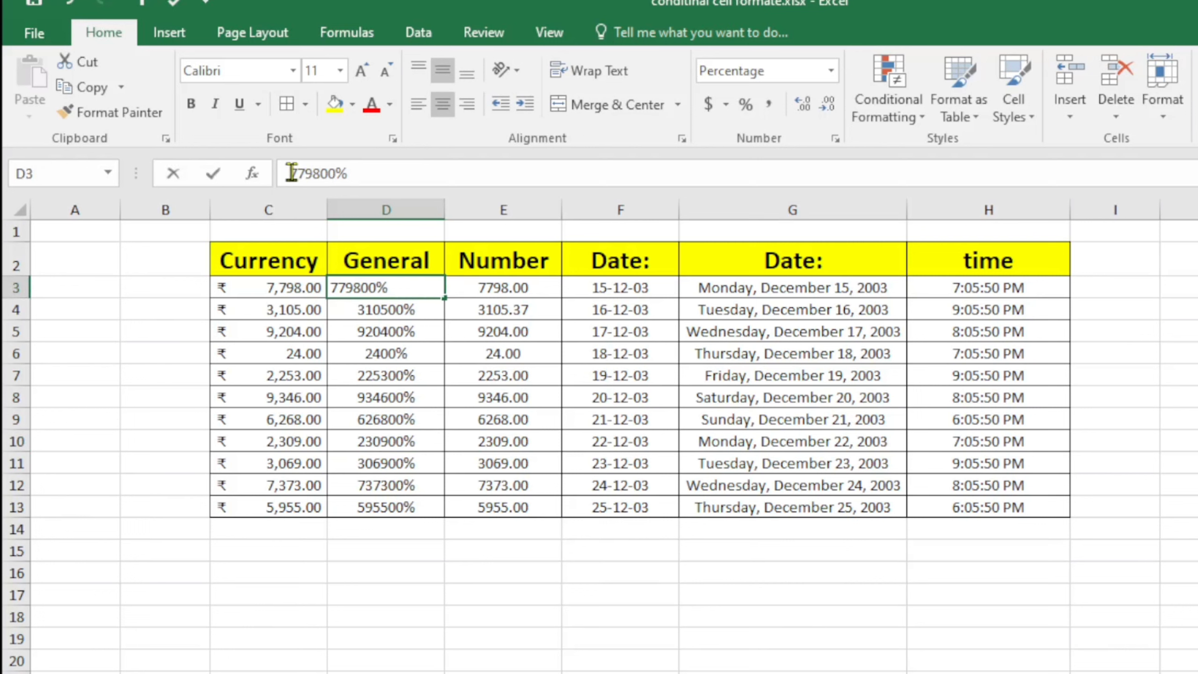
text(=)
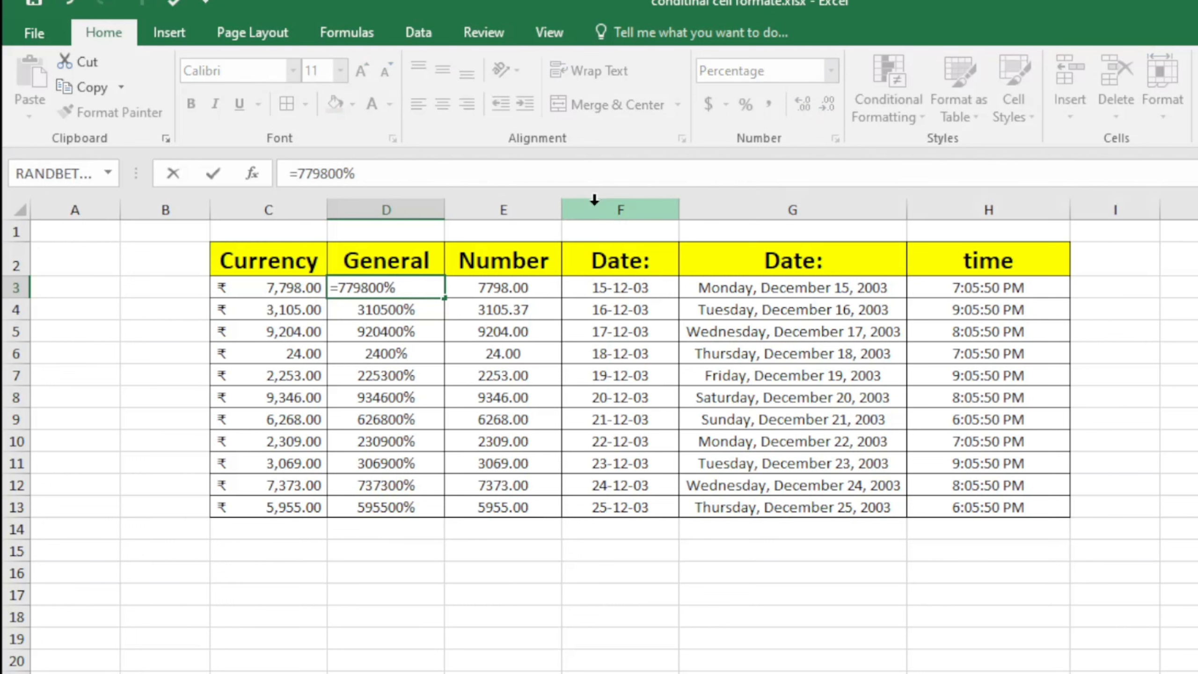
click(453, 175)
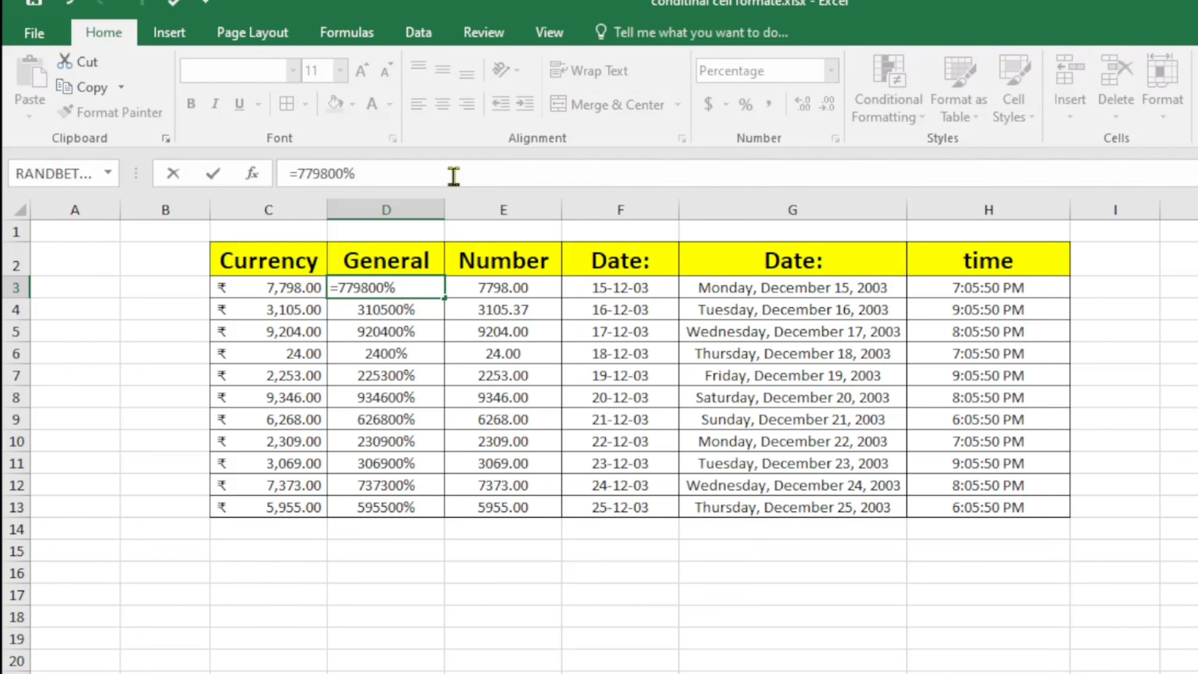
text(/100)
key(Return)
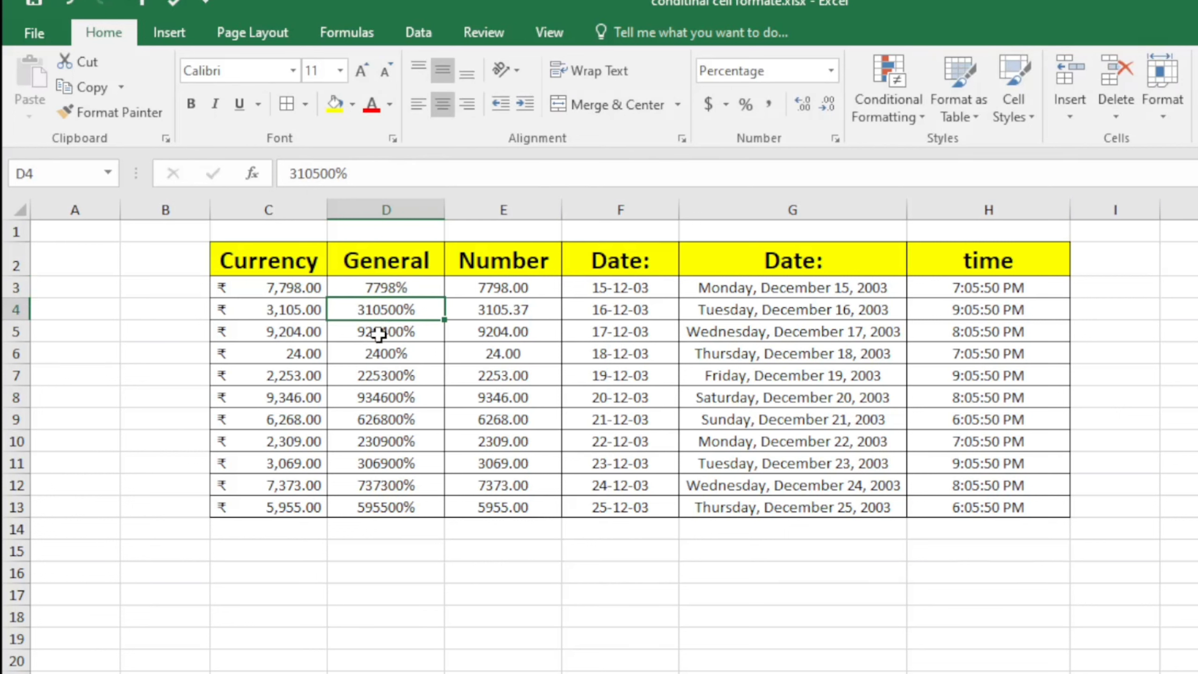
key(ctrl+z)
click(427, 485)
drag(420, 288, 394, 507)
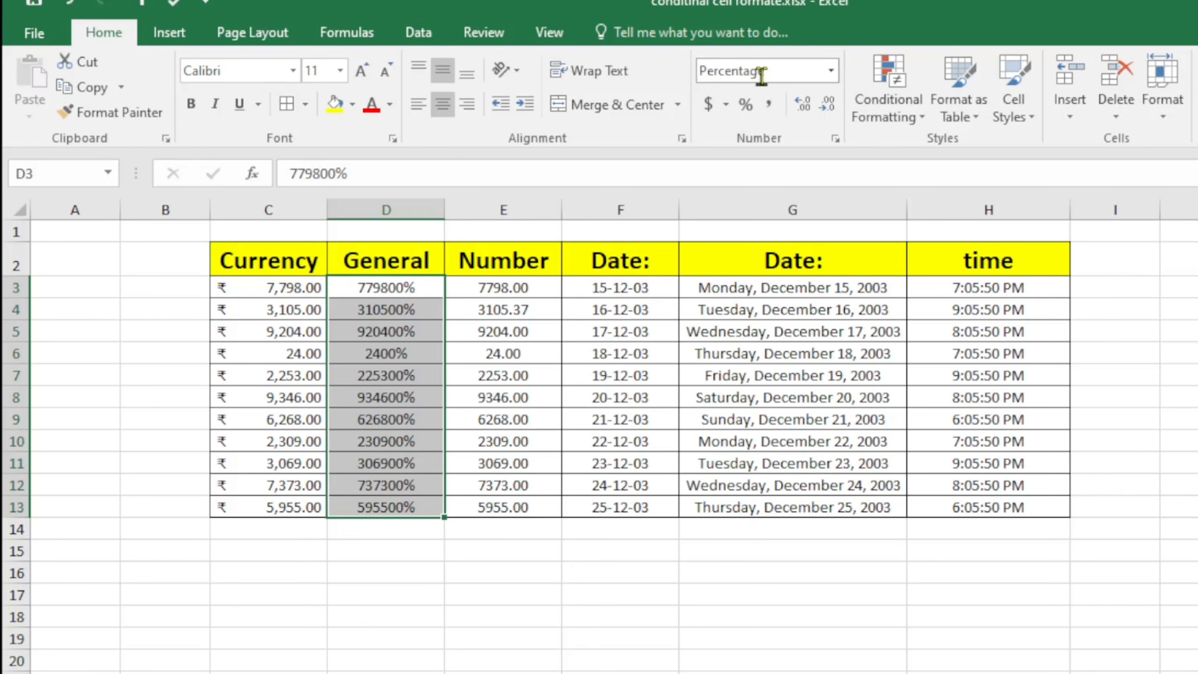
Reset D3:D13 to General, then apply Comma Style for thousands separators and two decimals
click(831, 70)
click(763, 105)
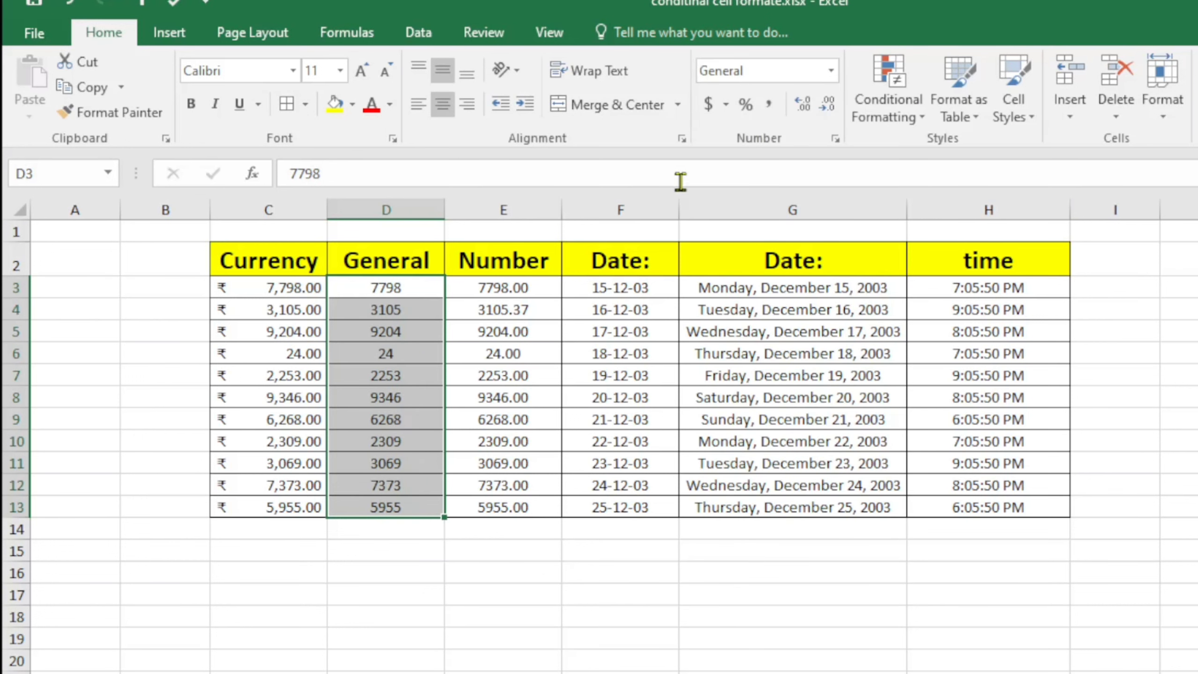
click(770, 111)
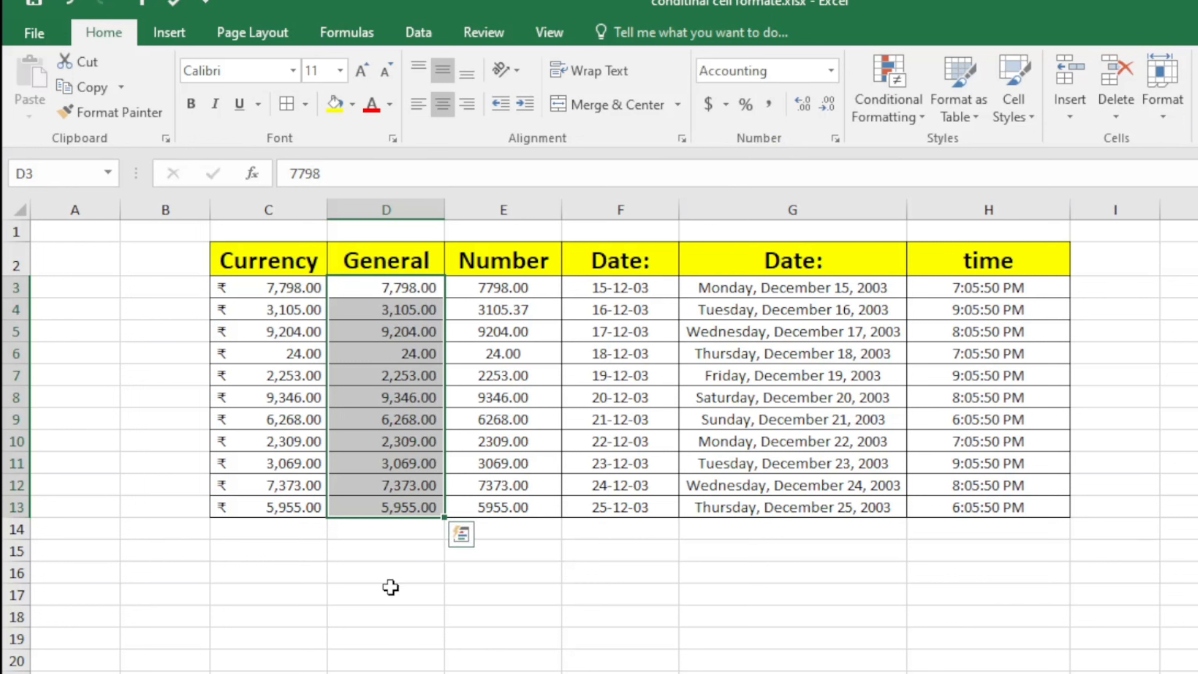
drag(390, 587, 391, 572)
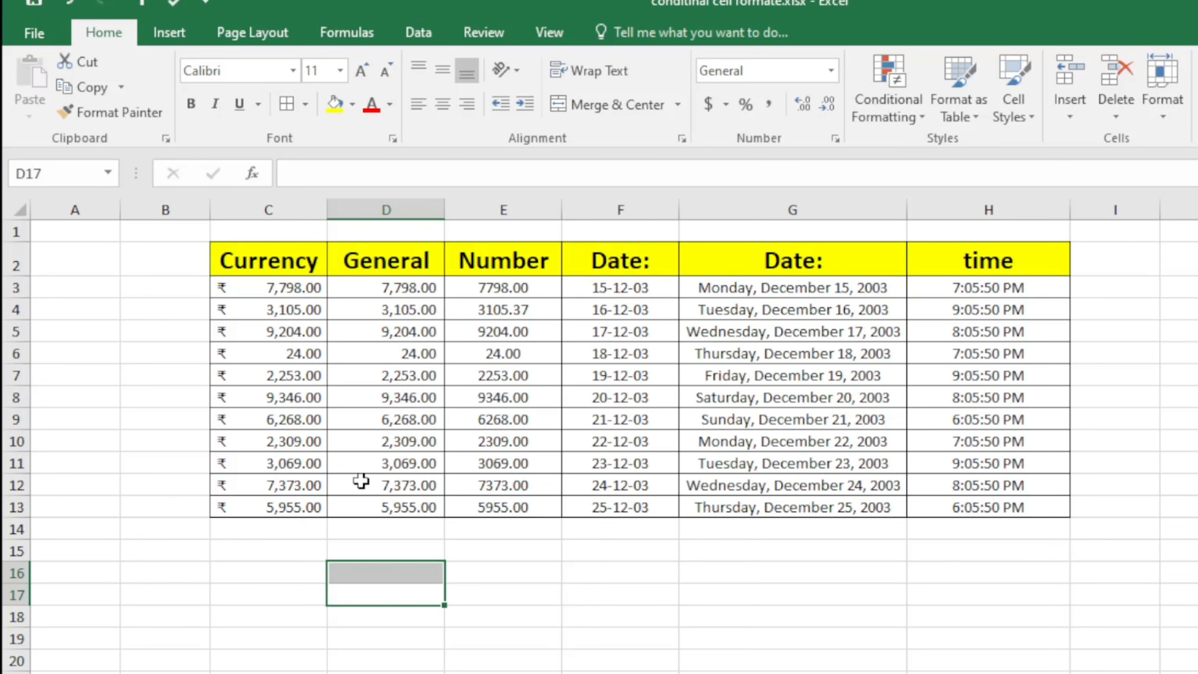
click(627, 602)
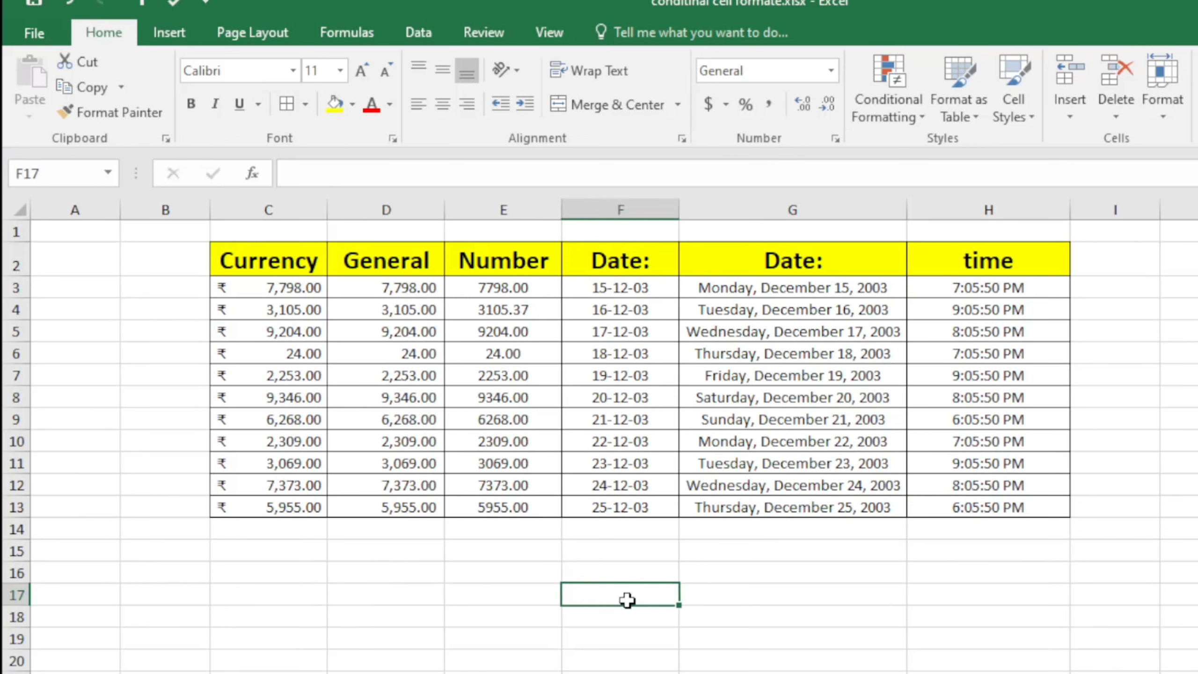
click(267, 354)
key(Right)
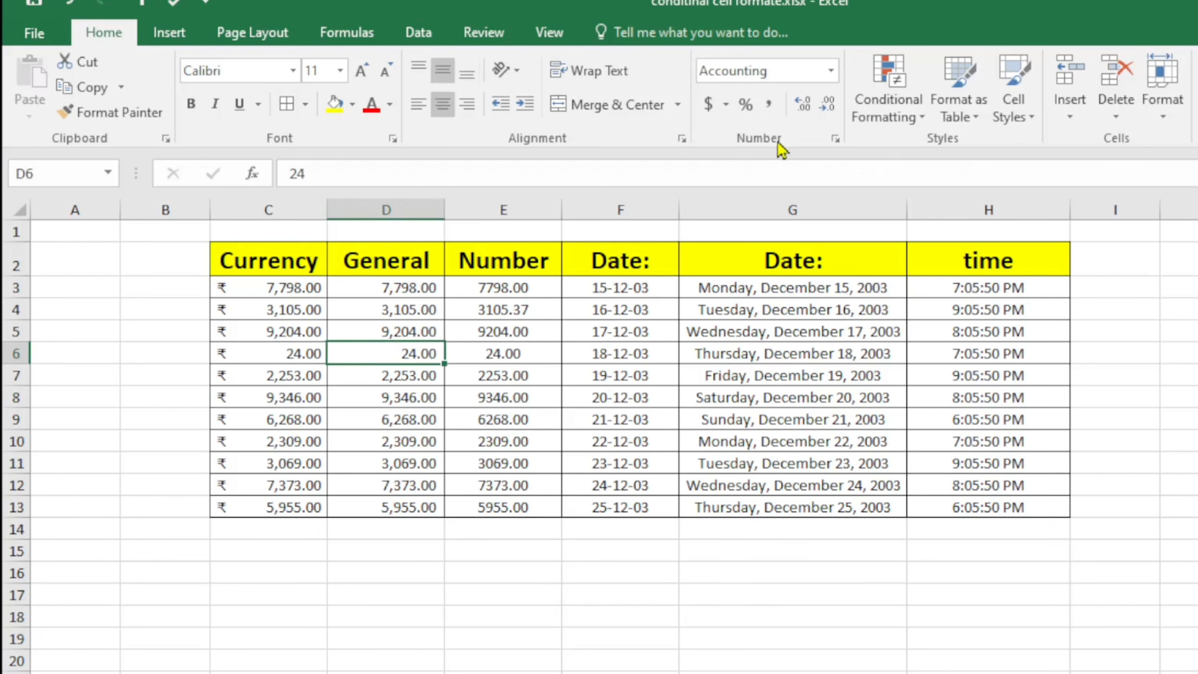
Look over the formatted table, then go to the student marks sheet
click(566, 375)
click(801, 331)
click(1014, 354)
click(1174, 336)
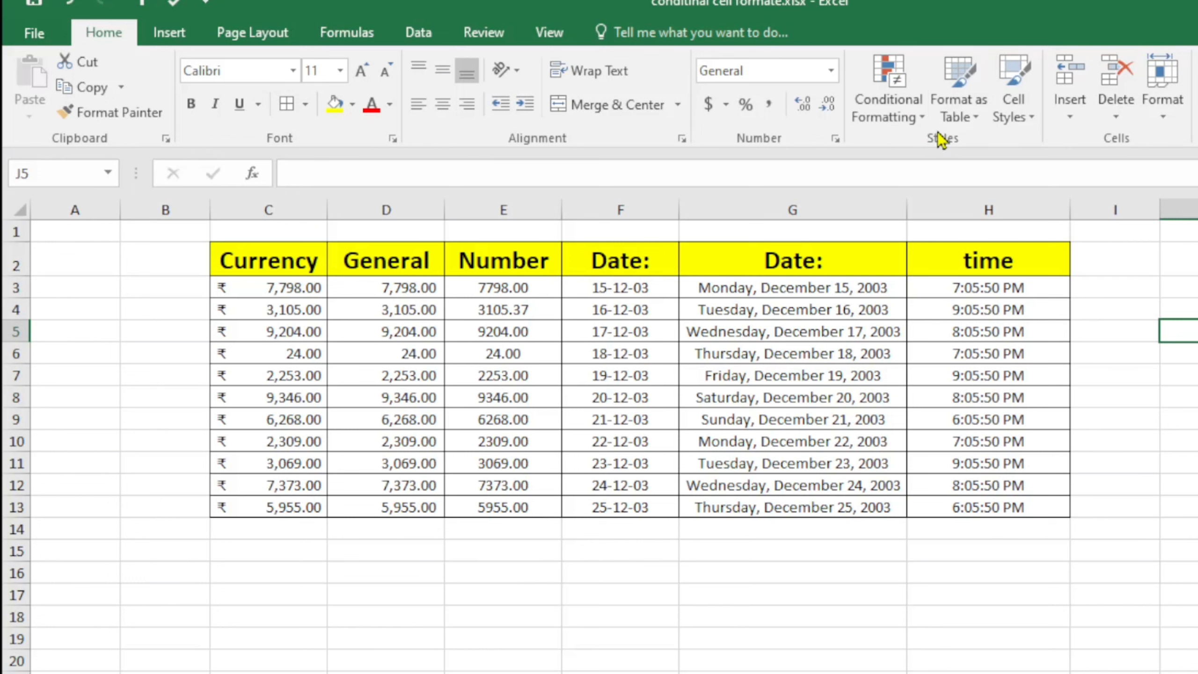
click(1109, 375)
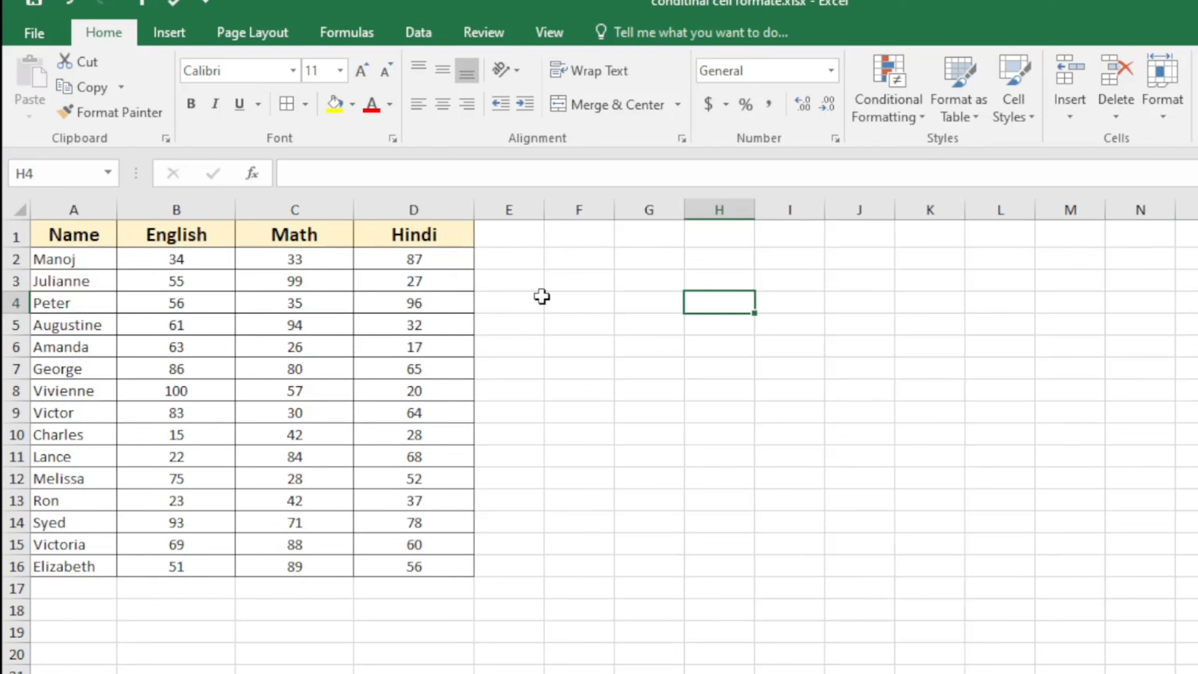
click(604, 452)
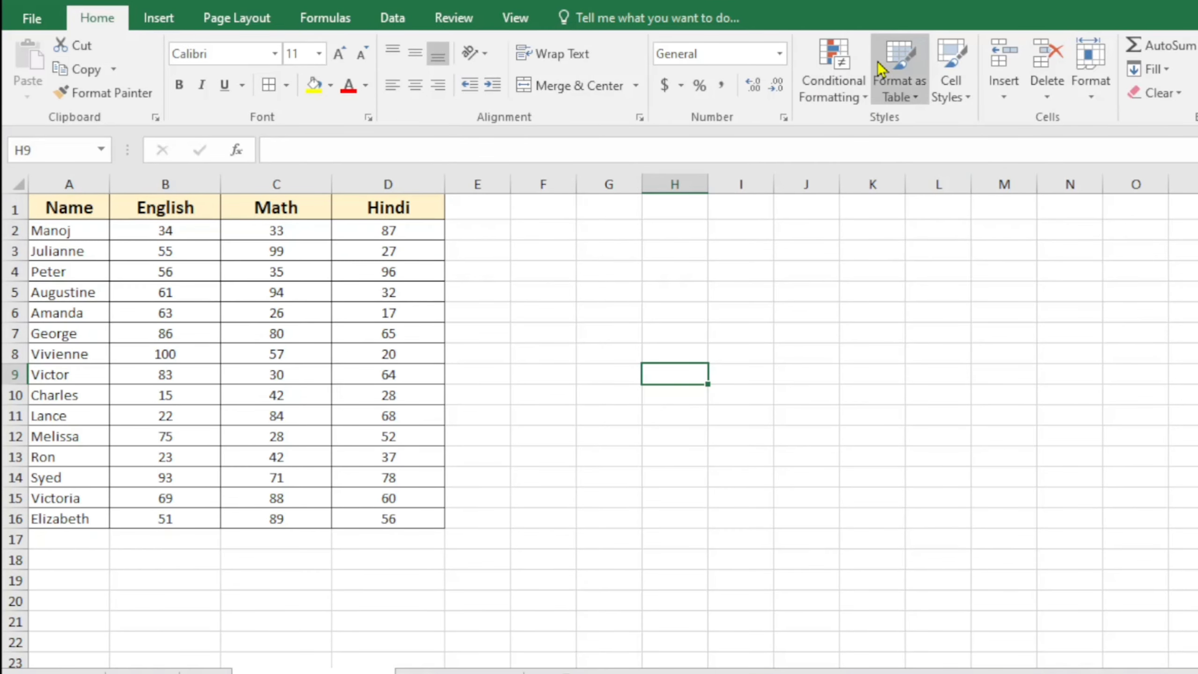
click(868, 102)
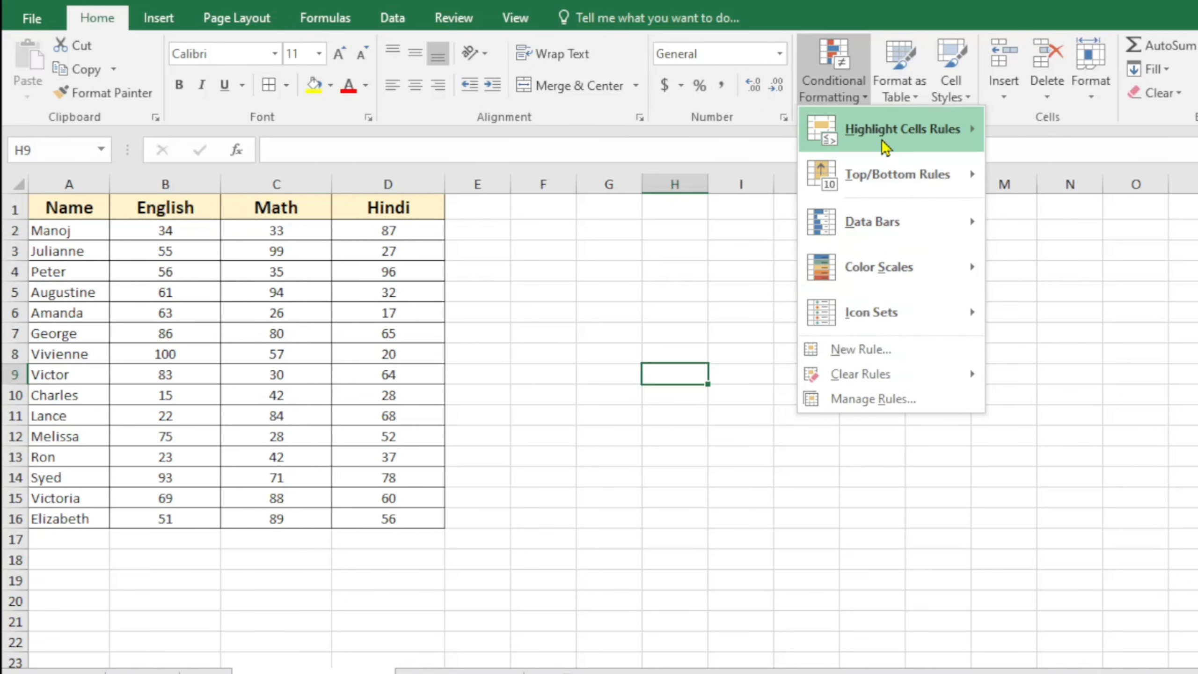
mouse_move(918, 196)
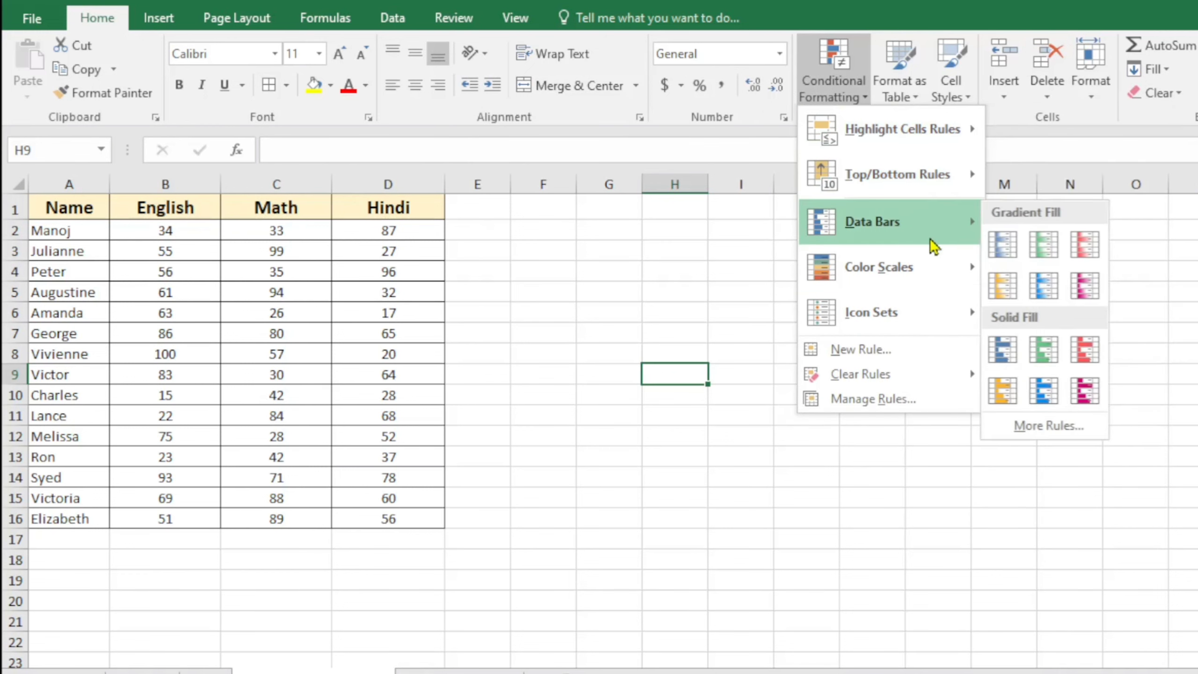
mouse_move(909, 314)
click(529, 313)
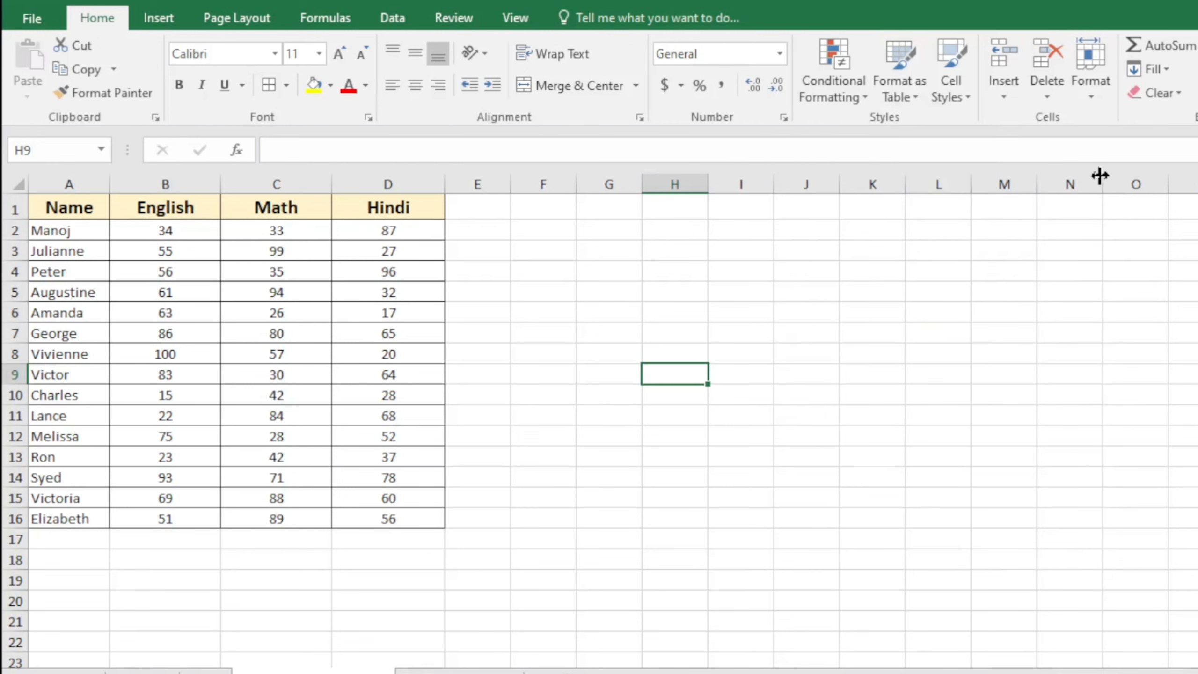
drag(165, 232, 367, 527)
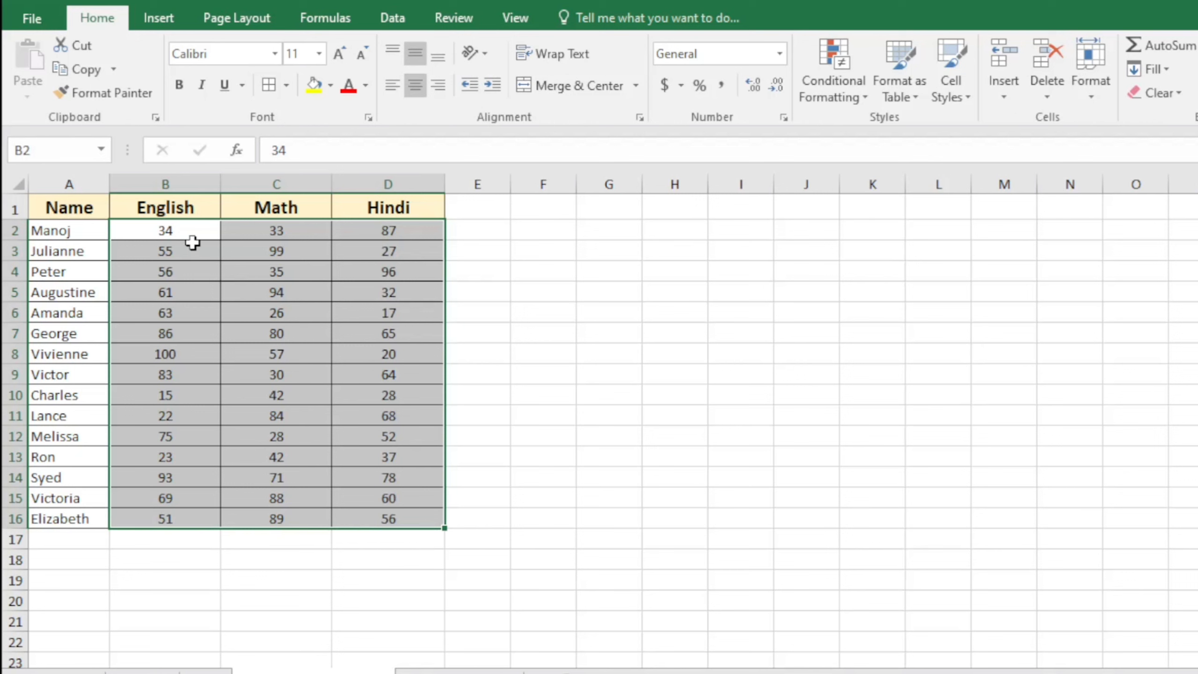
Preview a Greater Than highlight at 80, then 95, cancel it, and reopen Conditional Formatting
click(865, 99)
mouse_move(857, 150)
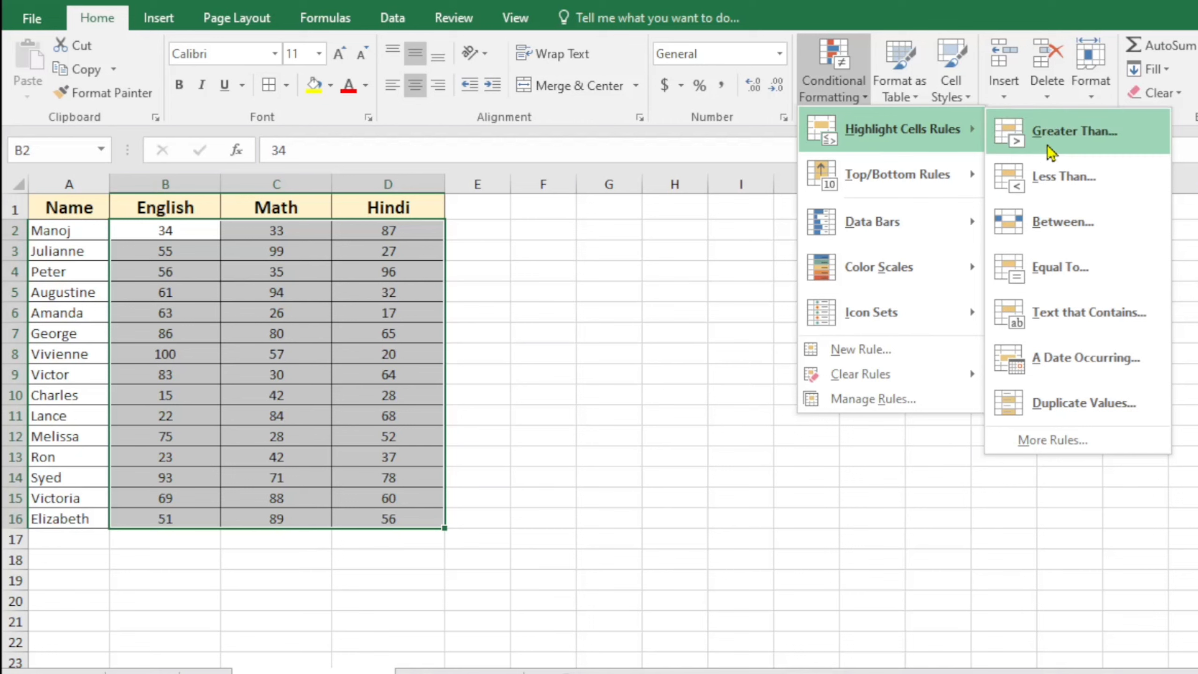
click(1087, 140)
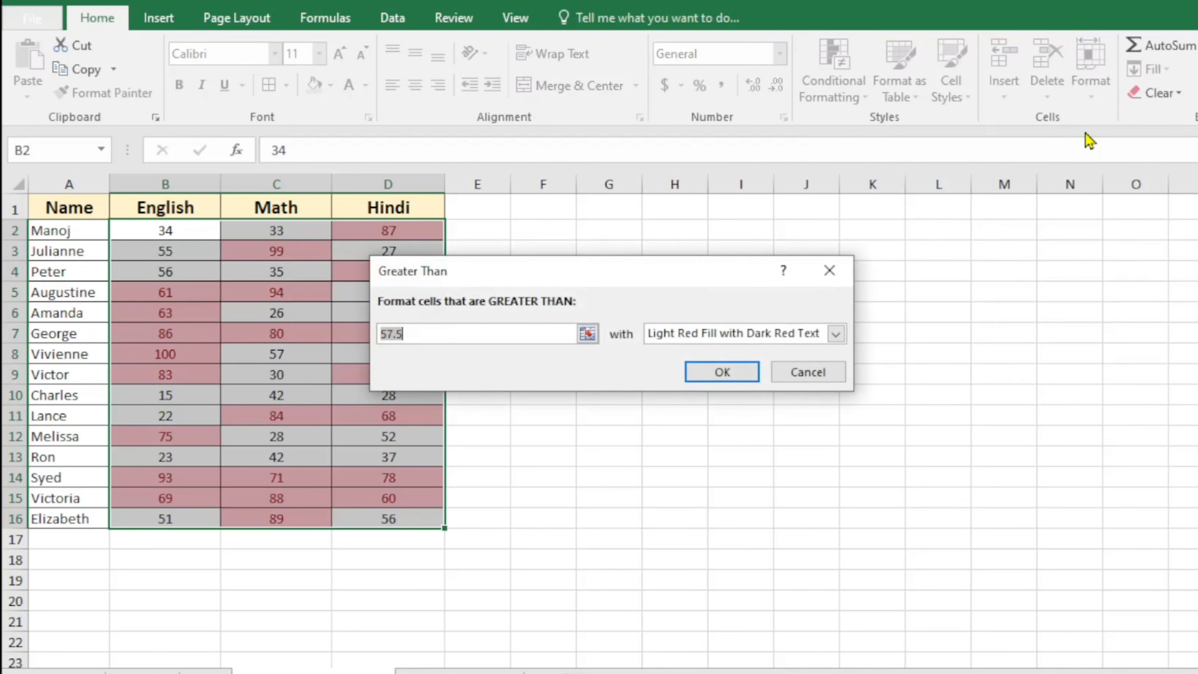
drag(509, 280, 617, 239)
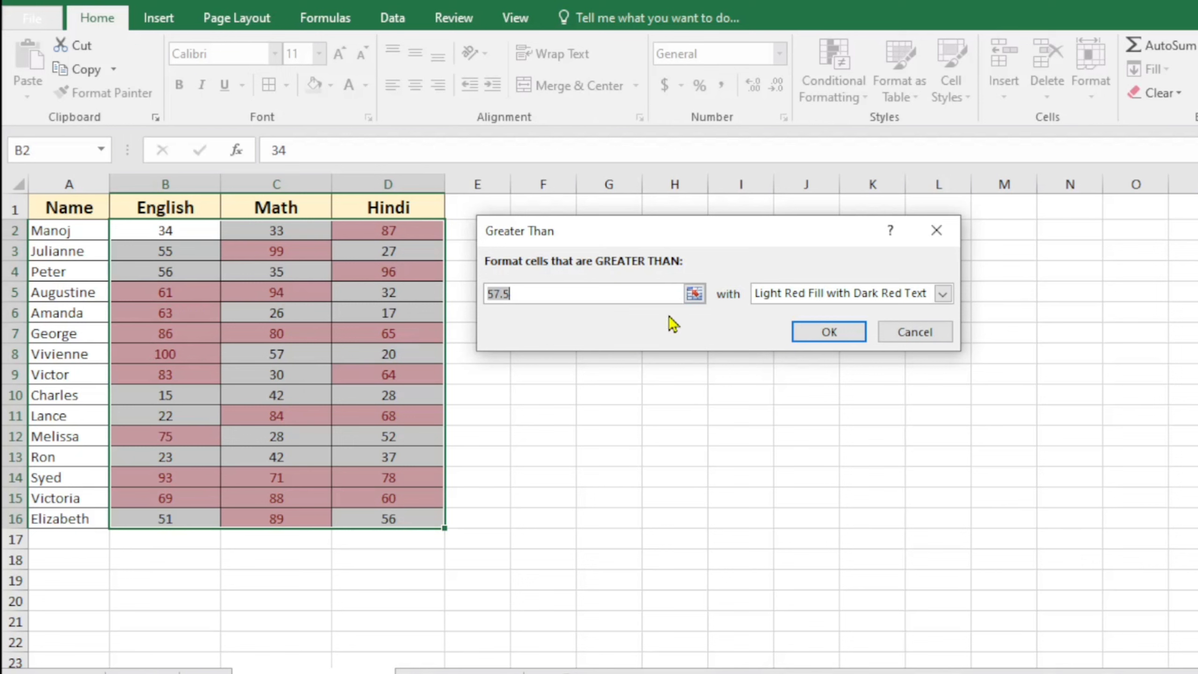
text(80)
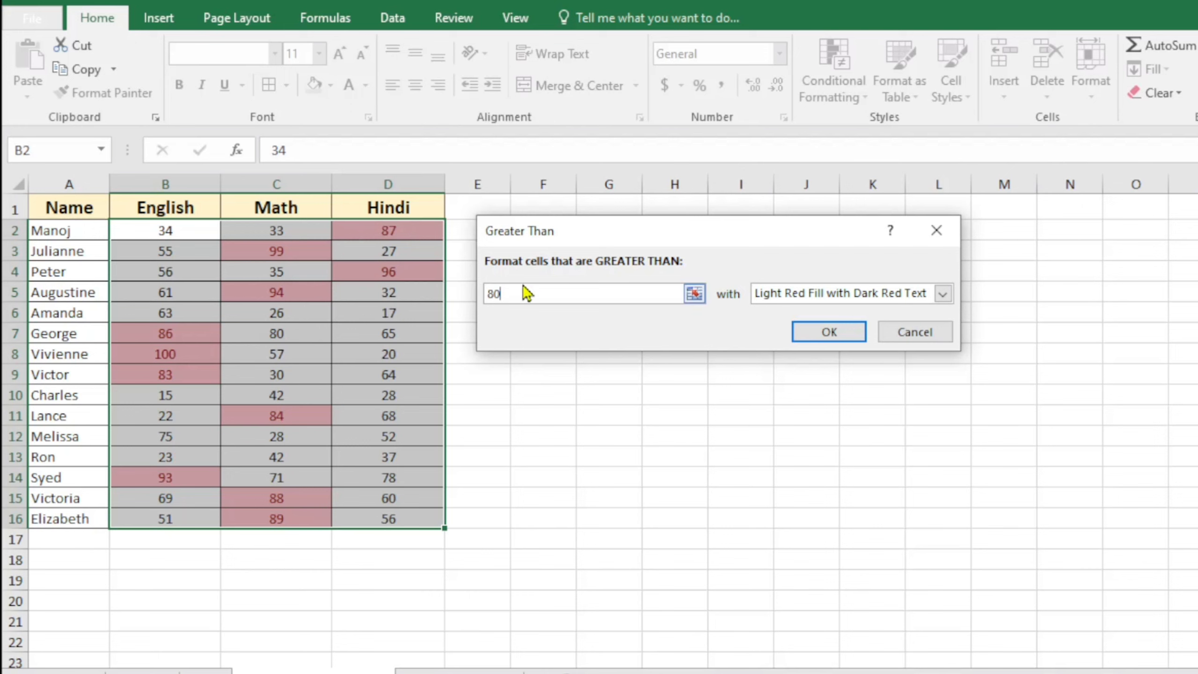
drag(499, 293, 465, 285)
text(95)
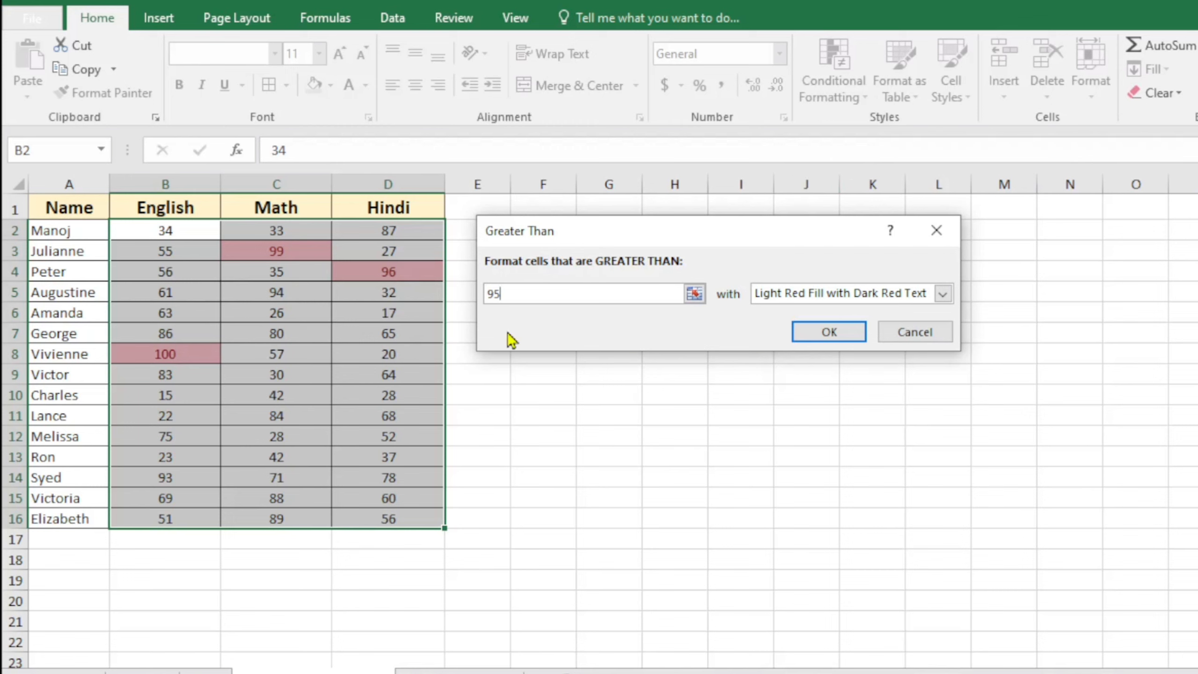
click(914, 333)
click(863, 97)
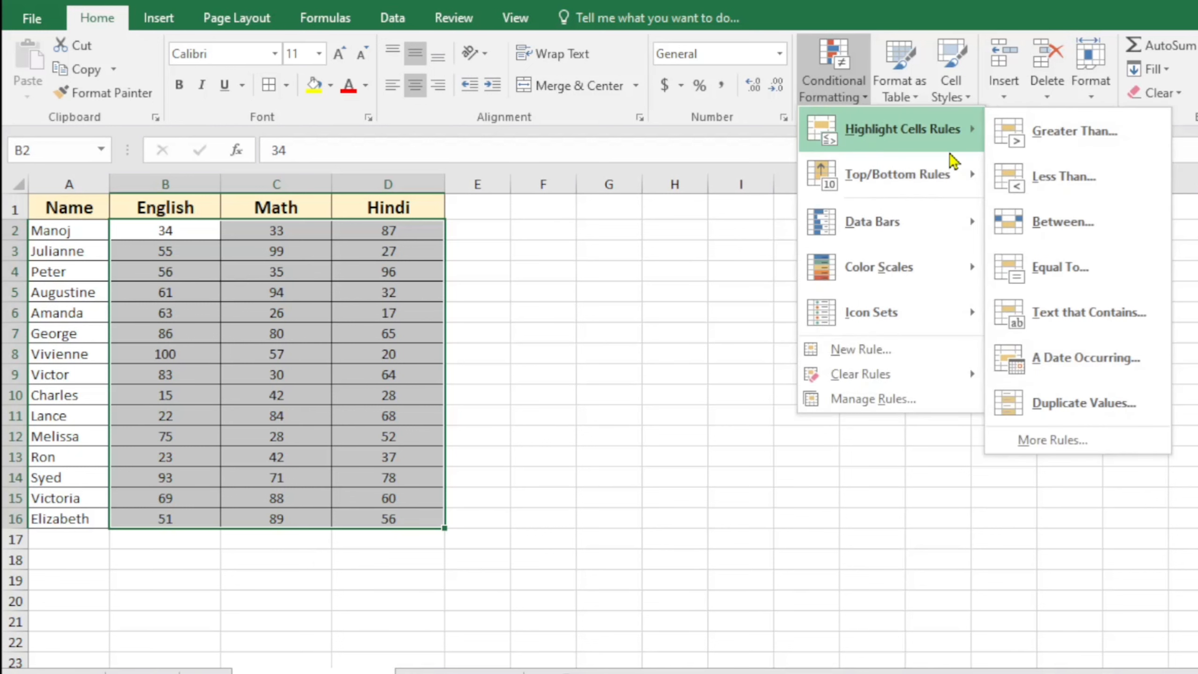
Preview a Less Than 30 highlight on the scores, then cancel it
click(1074, 187)
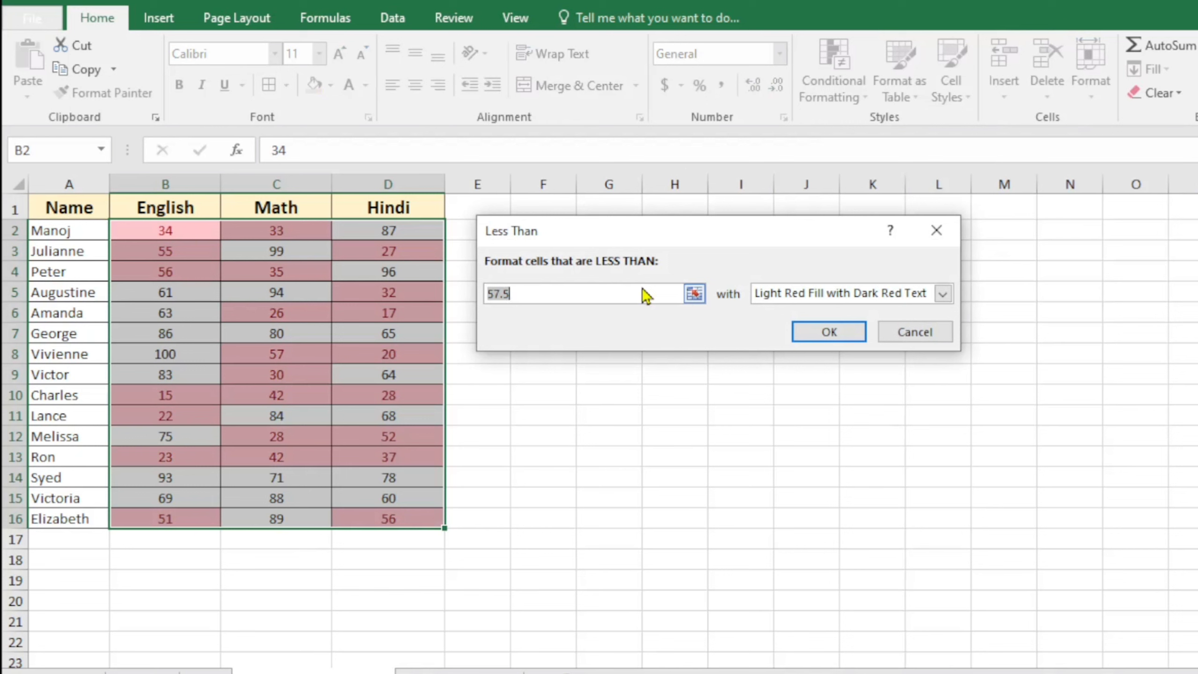
text(30)
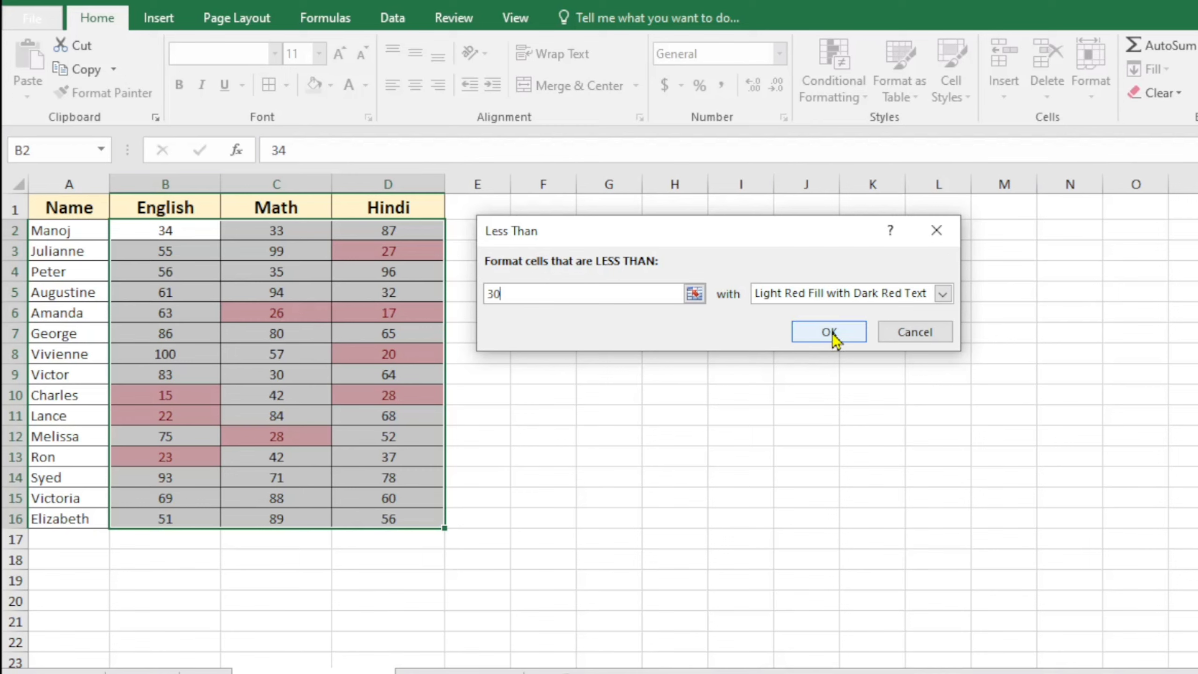
click(914, 333)
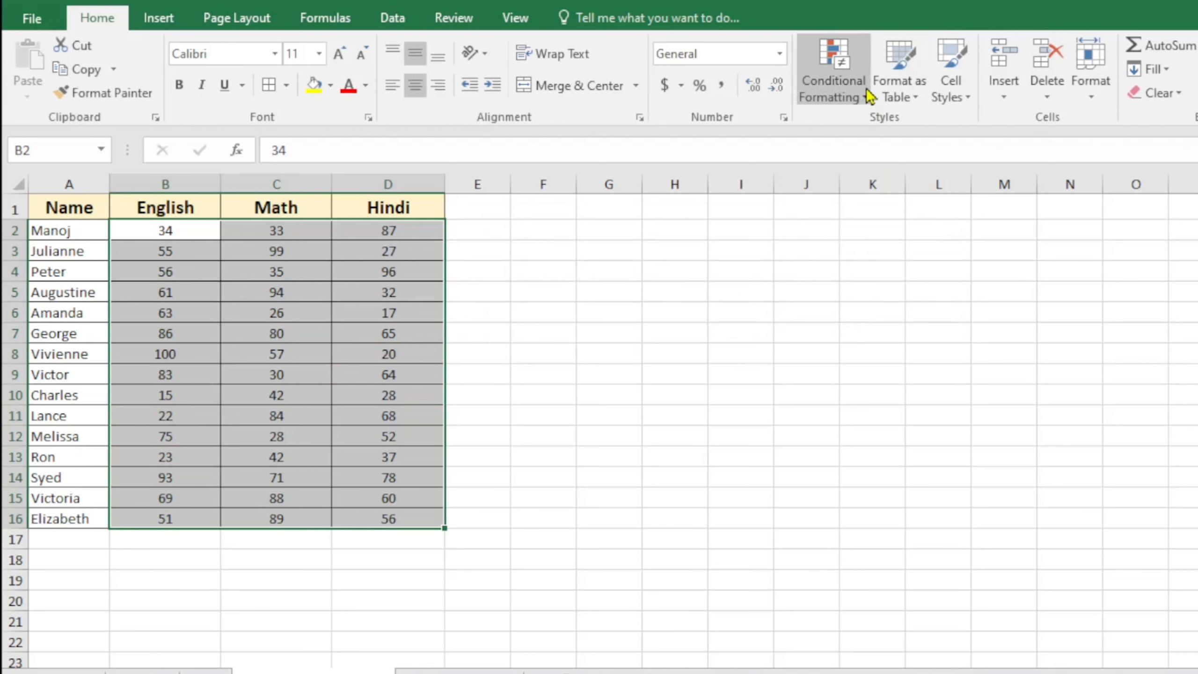
click(871, 97)
Apply a Between rule for 45 to 60 with light red fill and dark red text
mouse_move(883, 137)
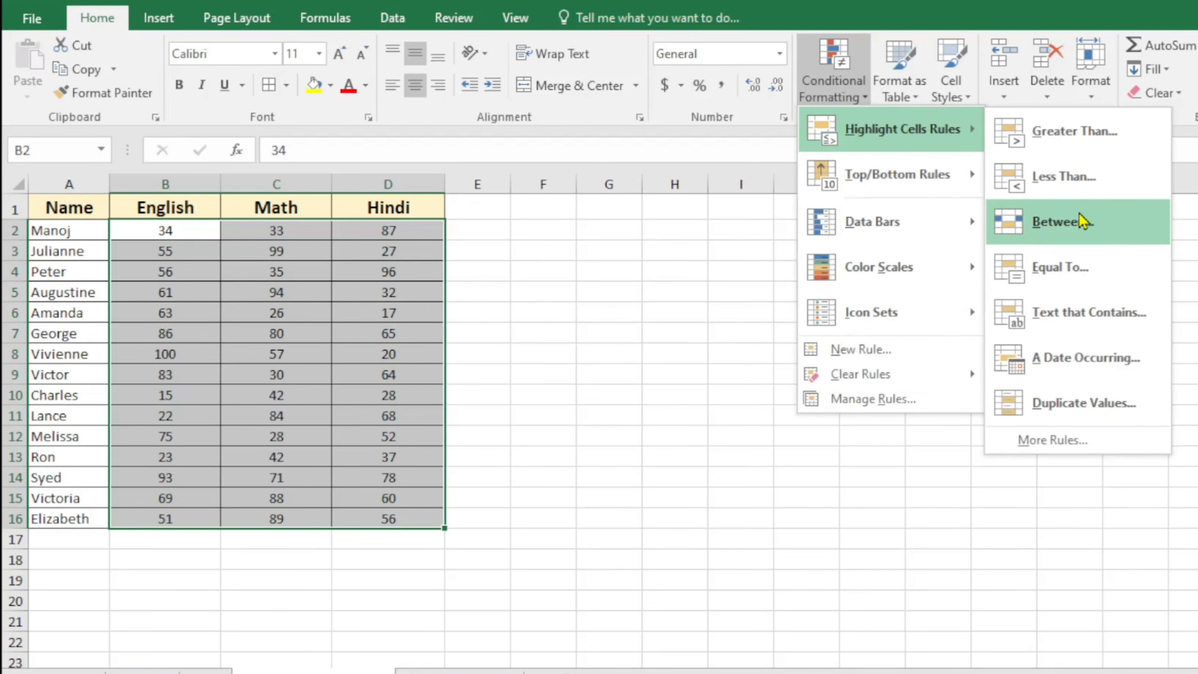
click(1053, 231)
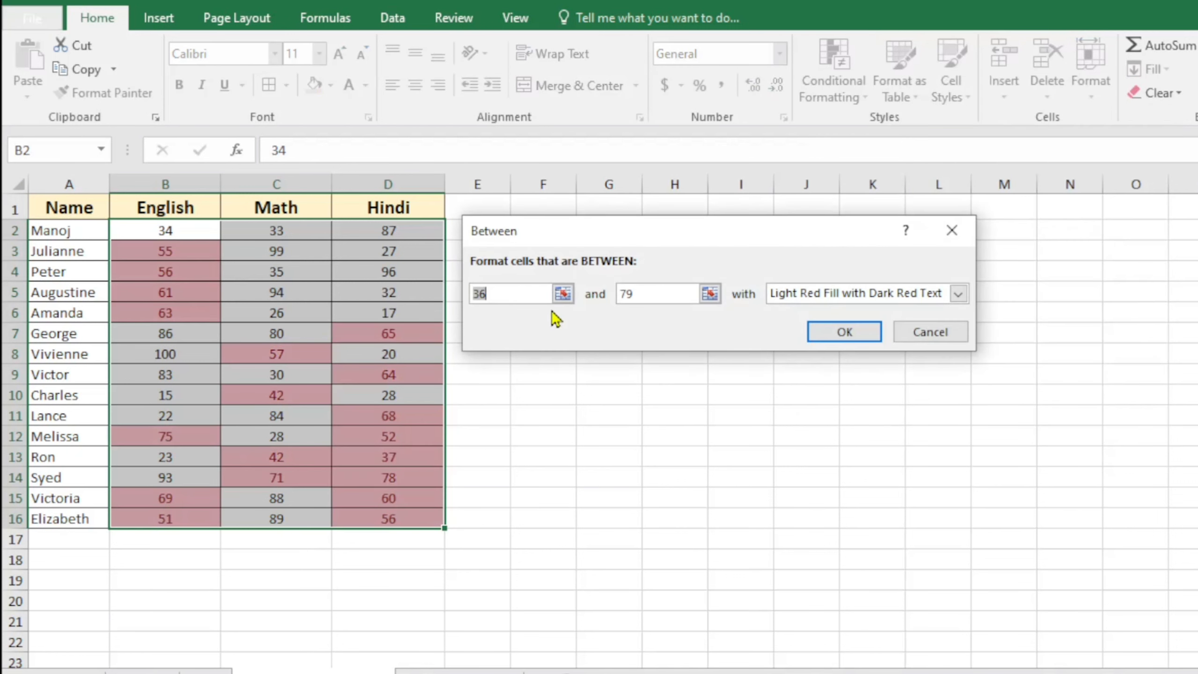
text(45)
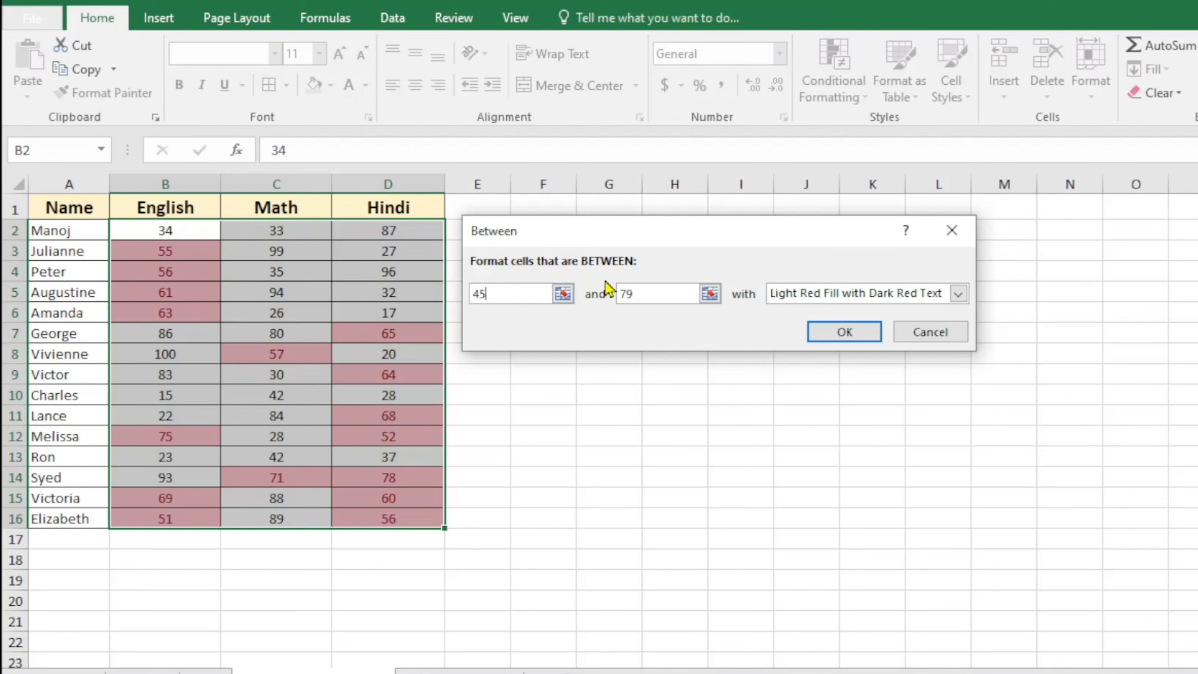
drag(647, 298, 630, 297)
text(6)
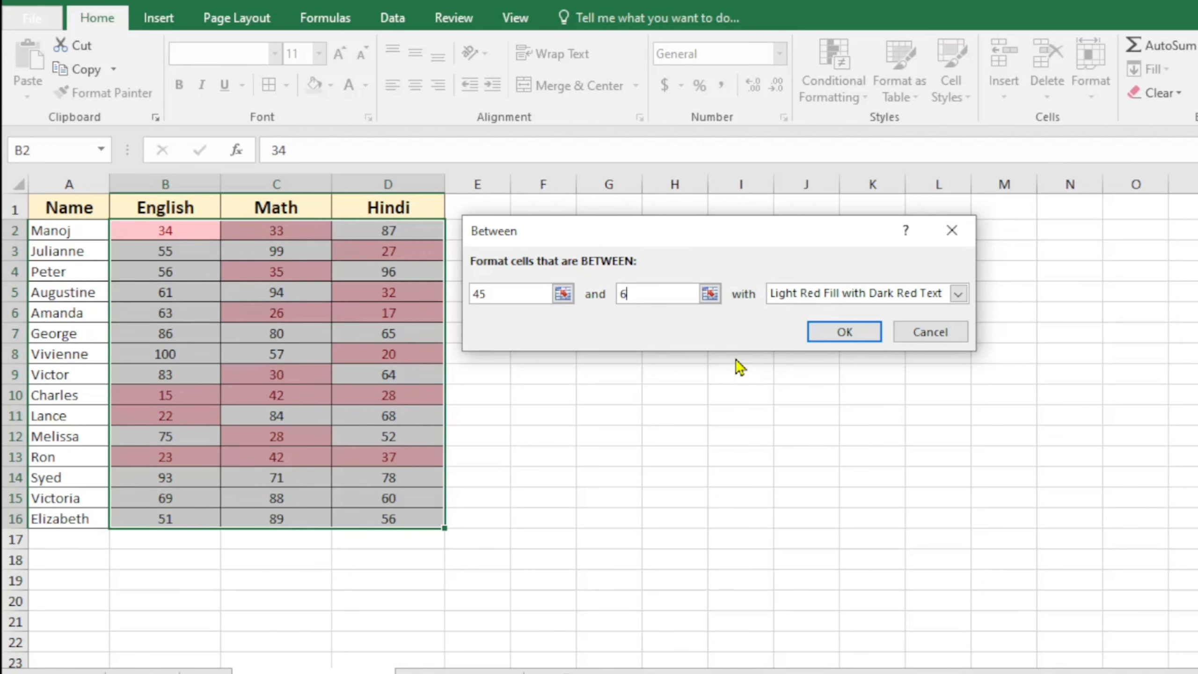
text(0)
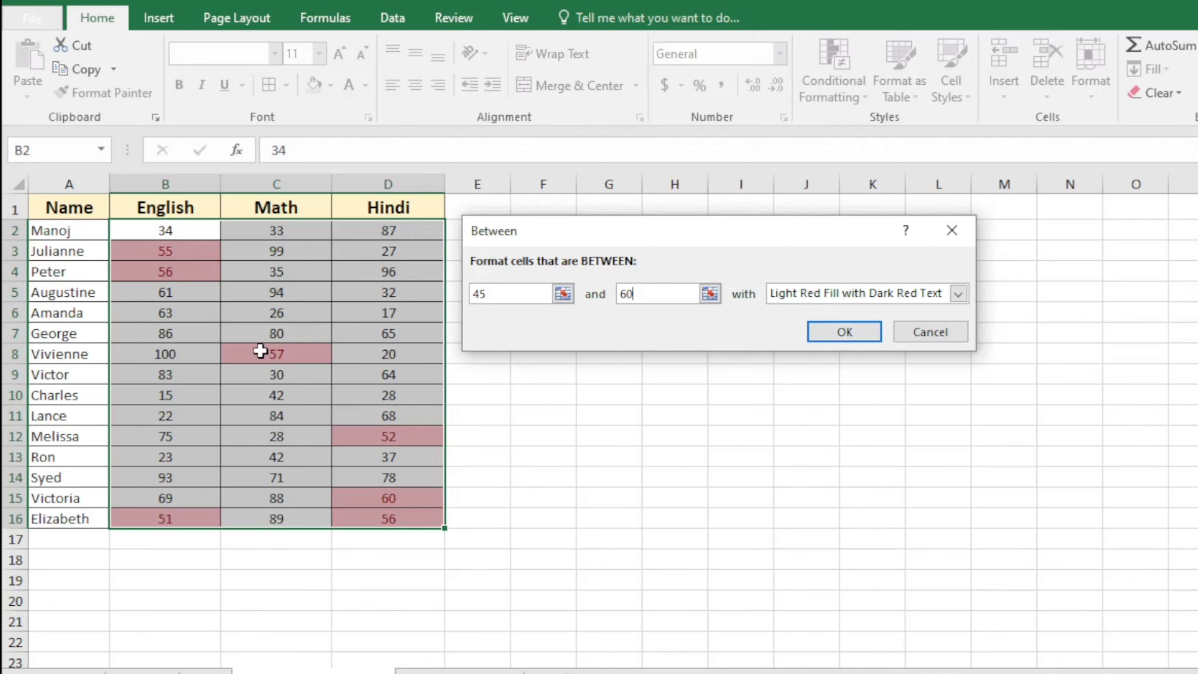
click(862, 336)
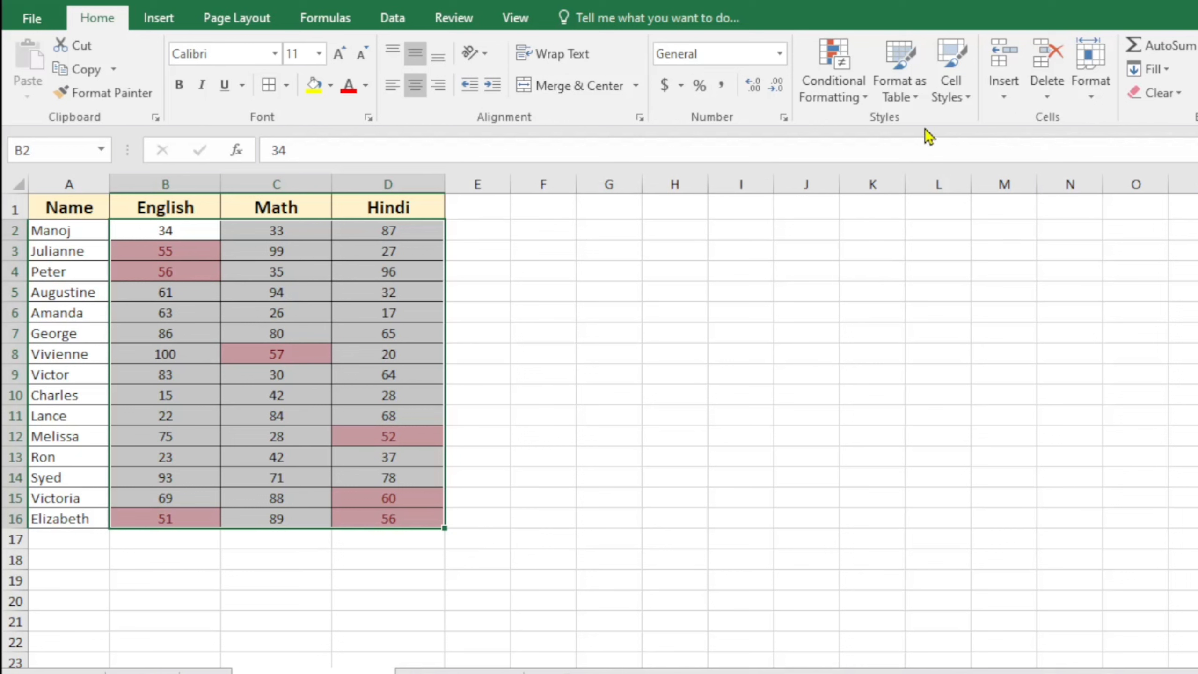
click(863, 97)
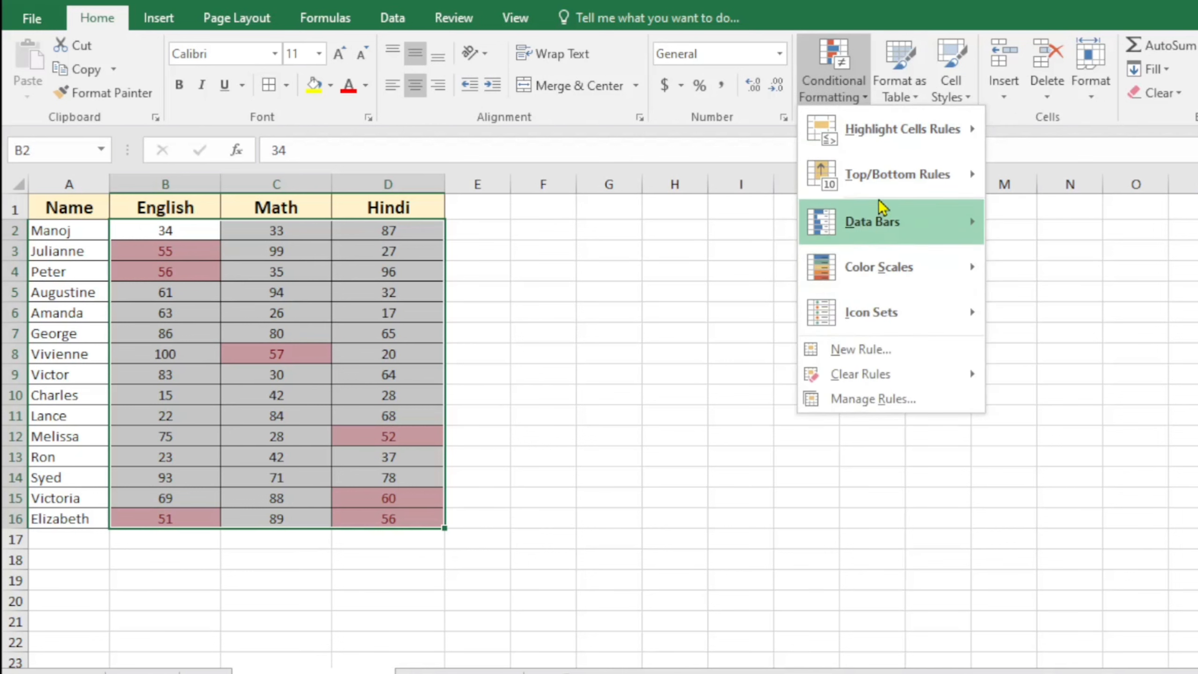
Close the rules menu and deselect the table to view the 45-60 highlights
mouse_move(956, 151)
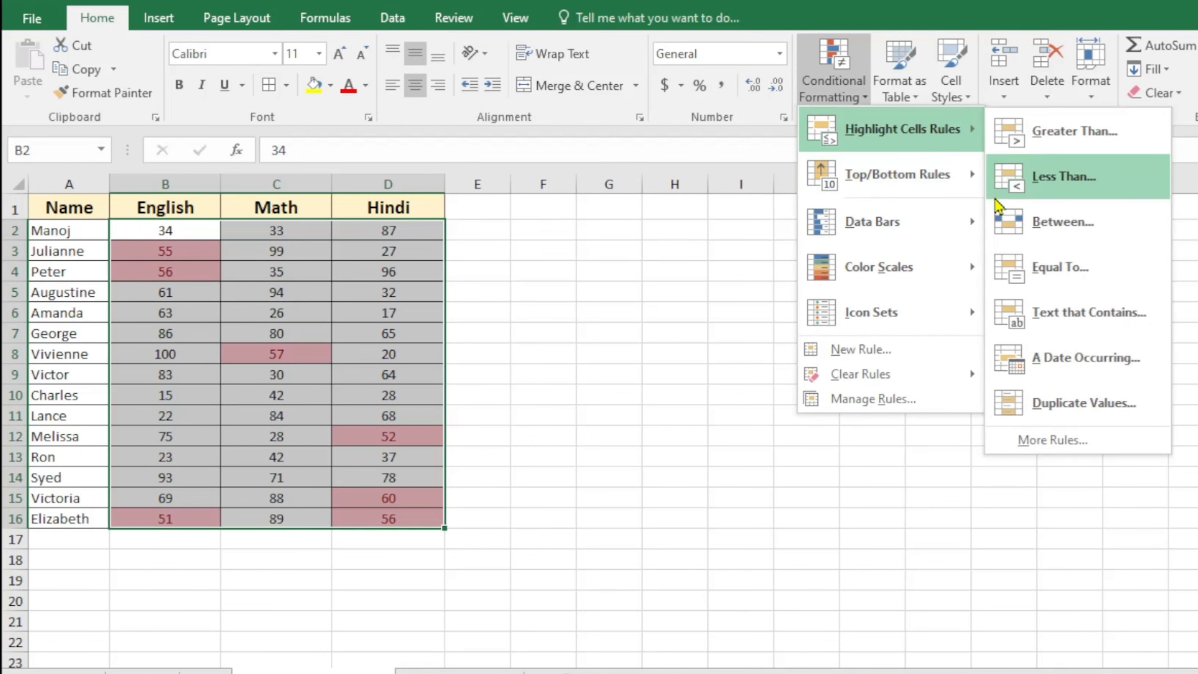
click(674, 436)
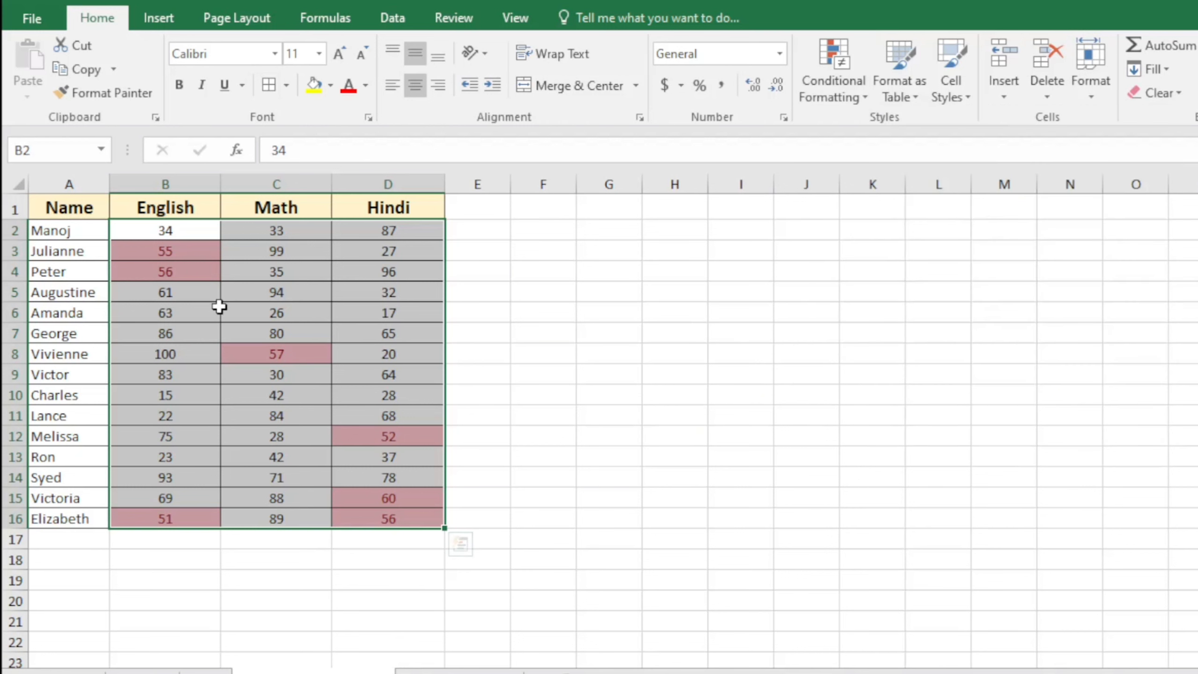
click(695, 305)
click(531, 383)
click(187, 277)
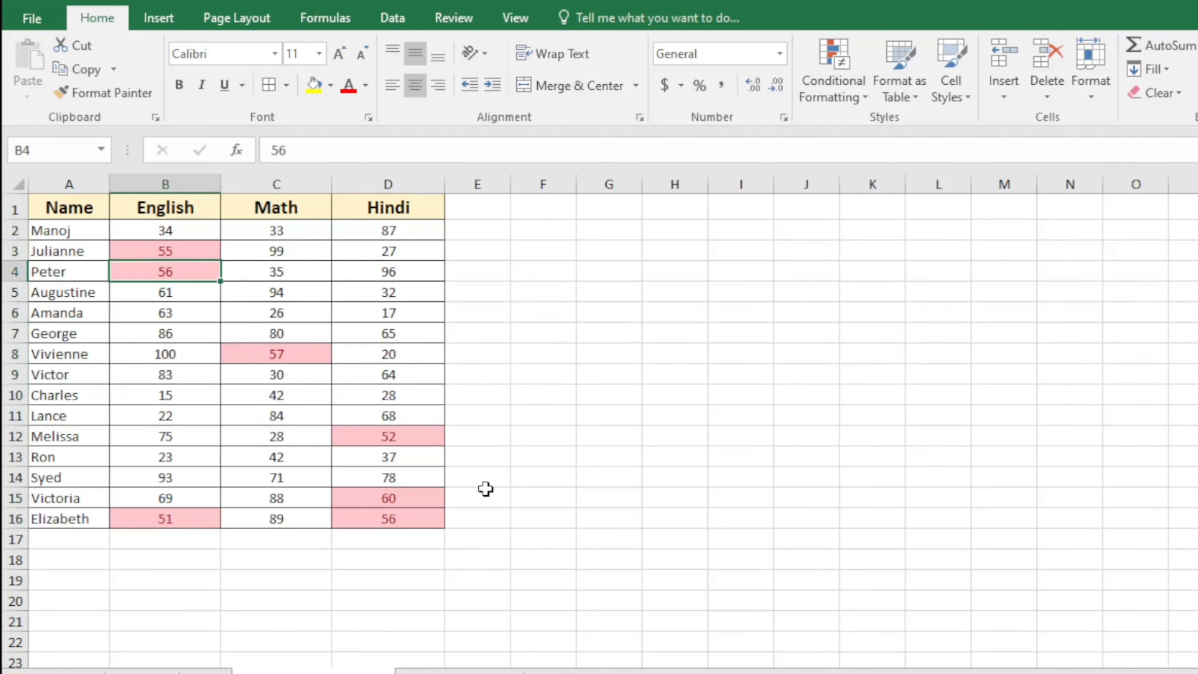
click(484, 489)
Select B2:D16 and clear the conditional formatting rules from the entire sheet
drag(181, 233, 391, 516)
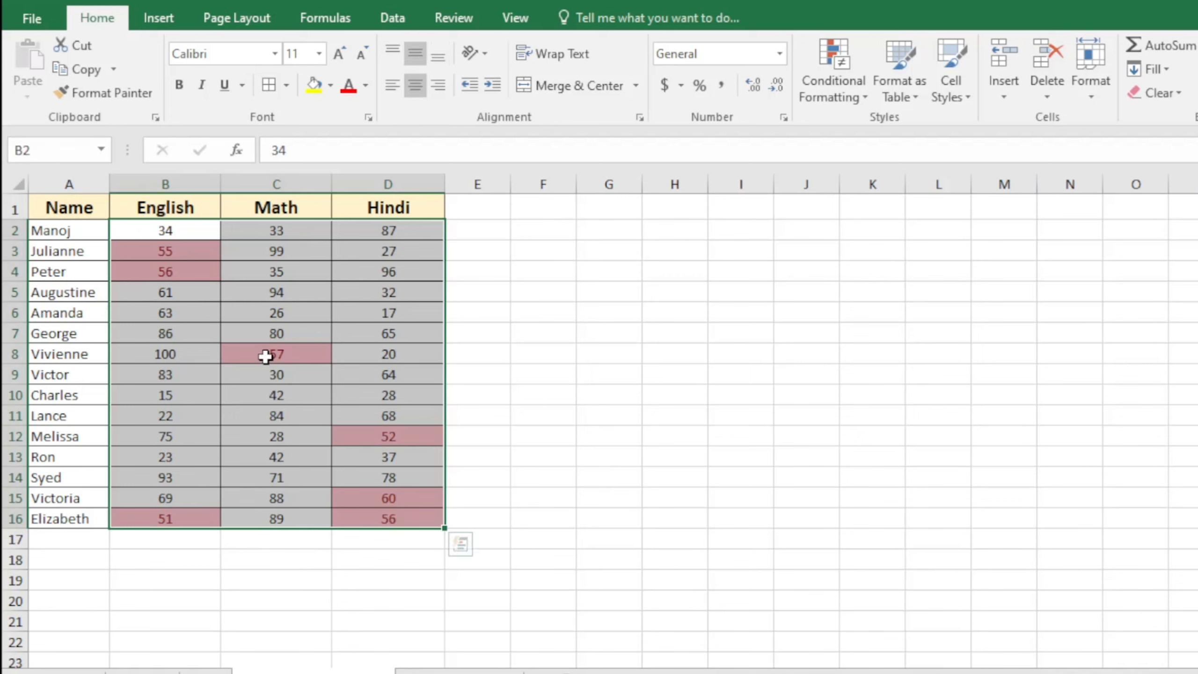
click(866, 98)
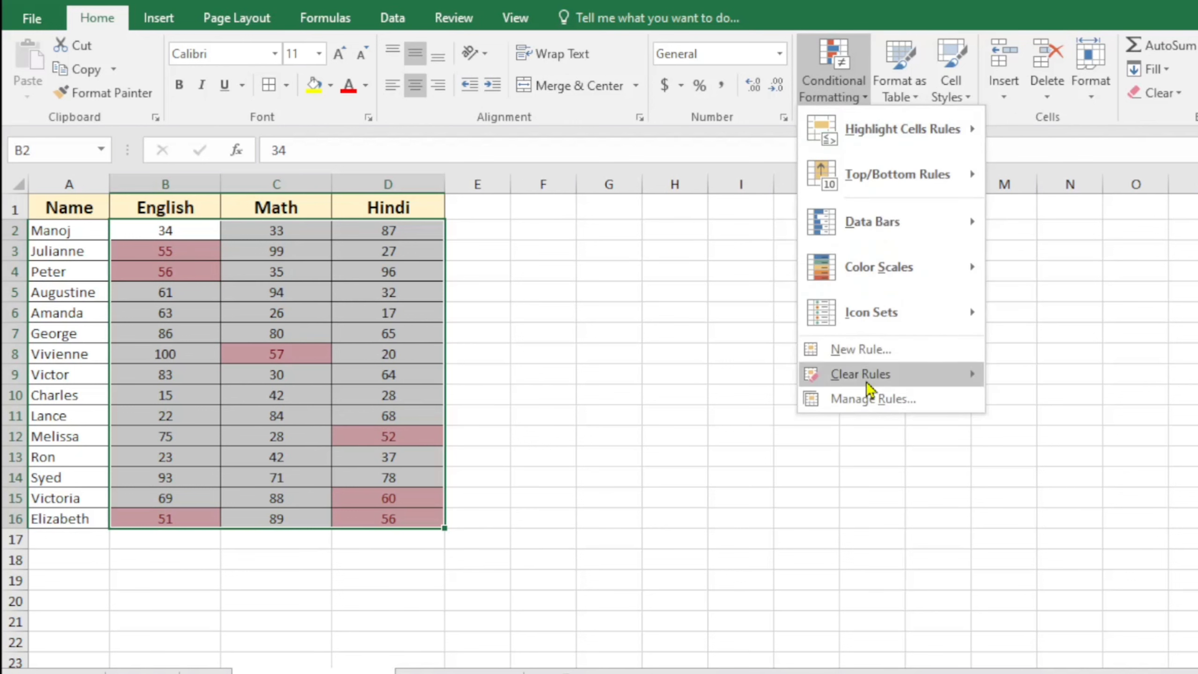
mouse_move(870, 388)
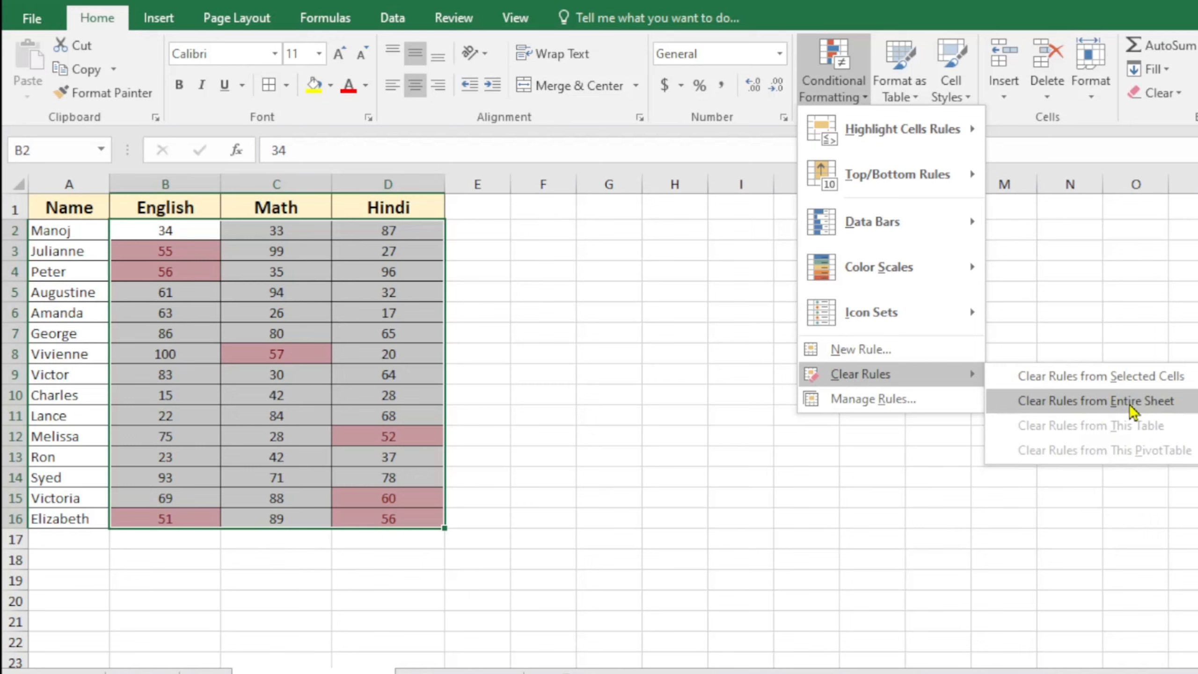
click(1136, 383)
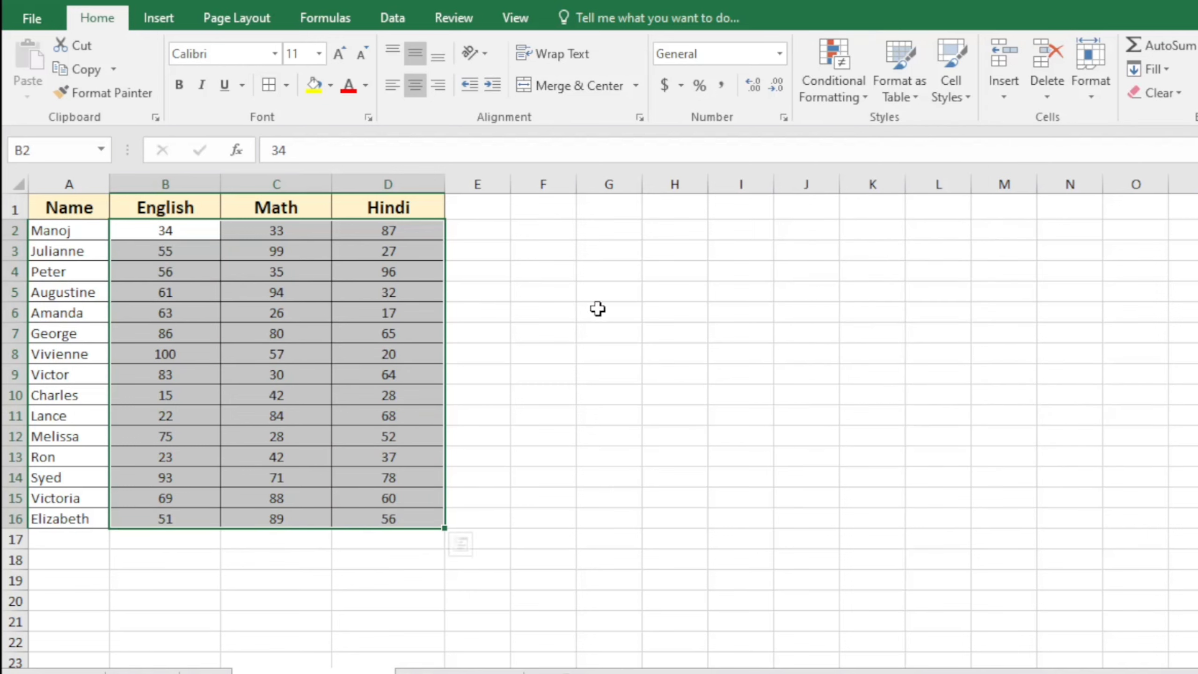
click(860, 97)
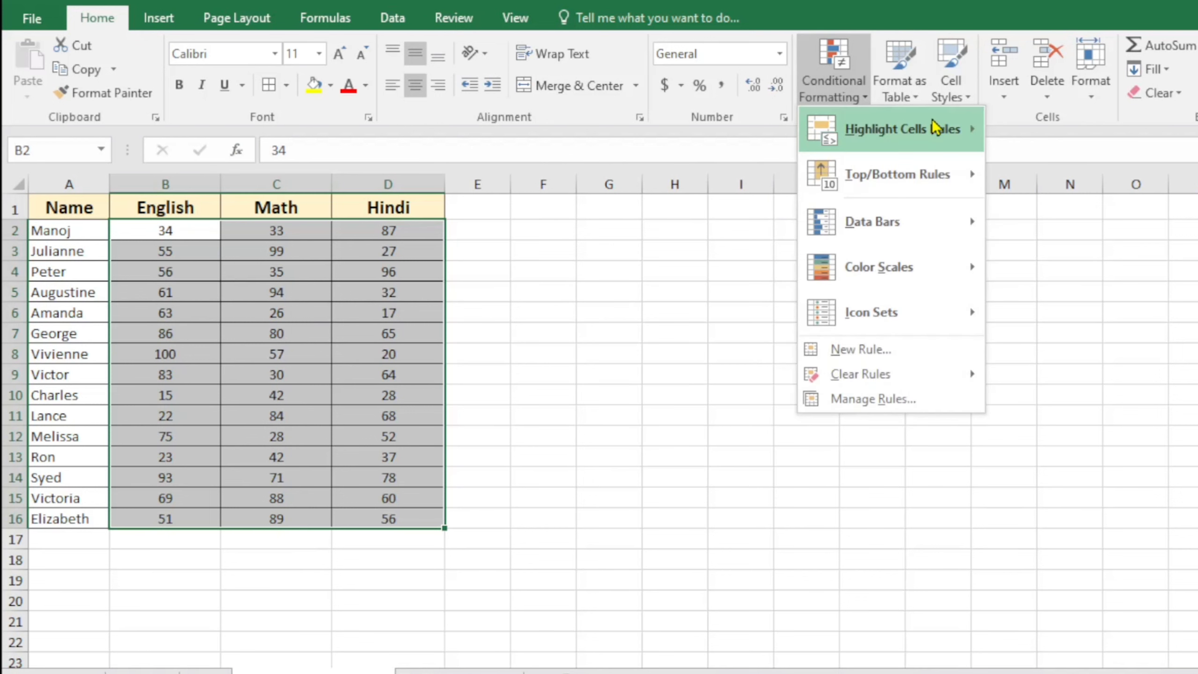
Preview an Equal To highlight for scores of 100, then cancel it
mouse_move(861, 126)
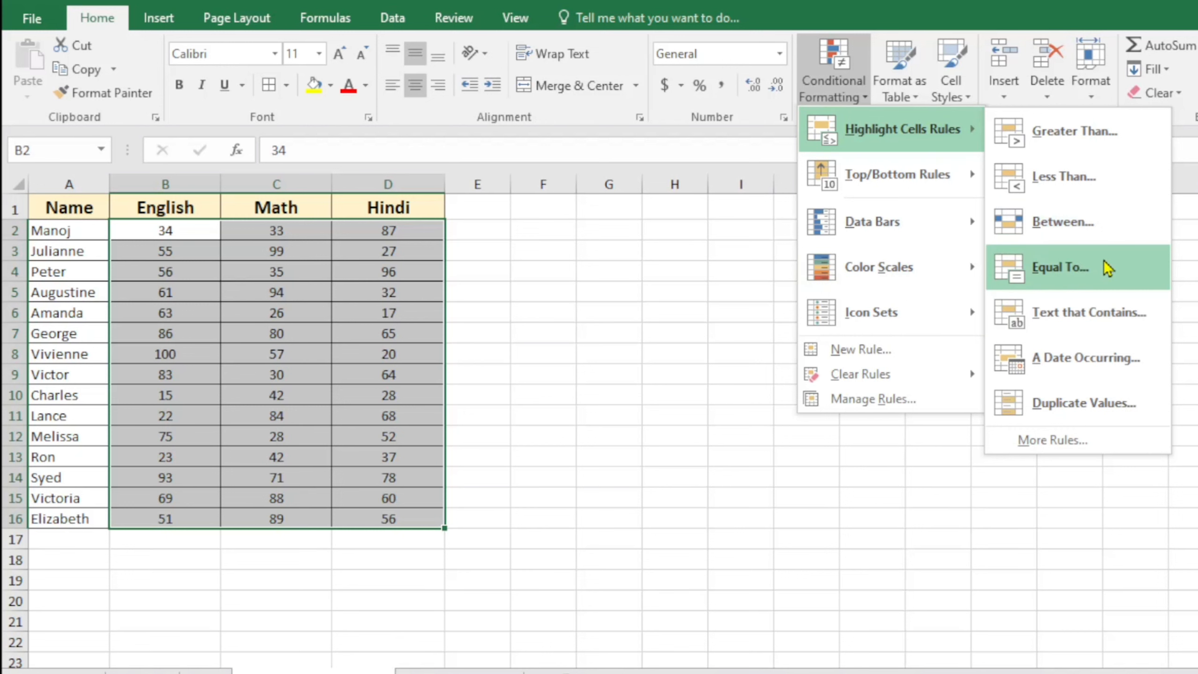
click(1077, 268)
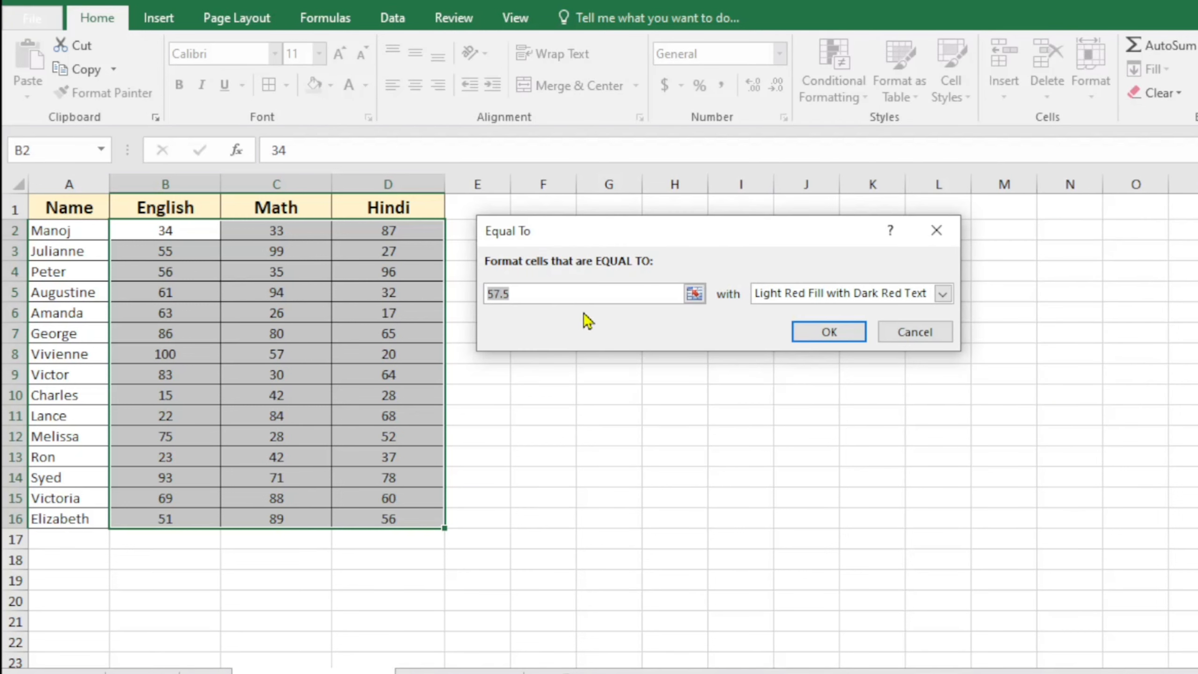
text(100)
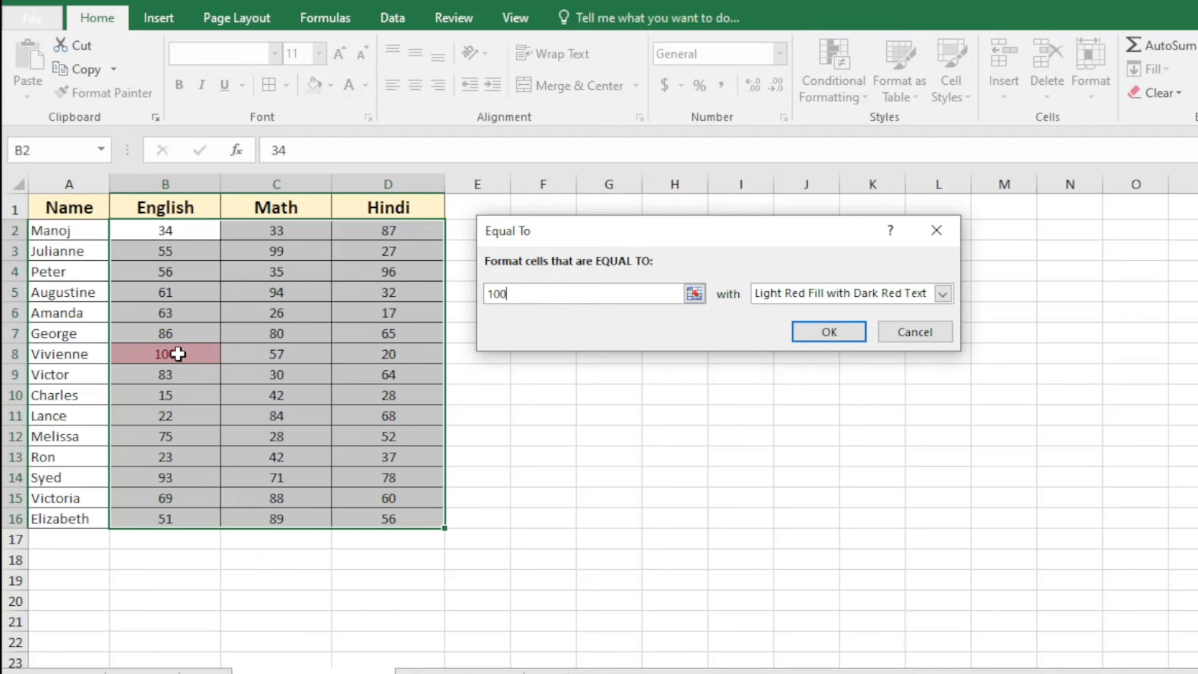
click(906, 336)
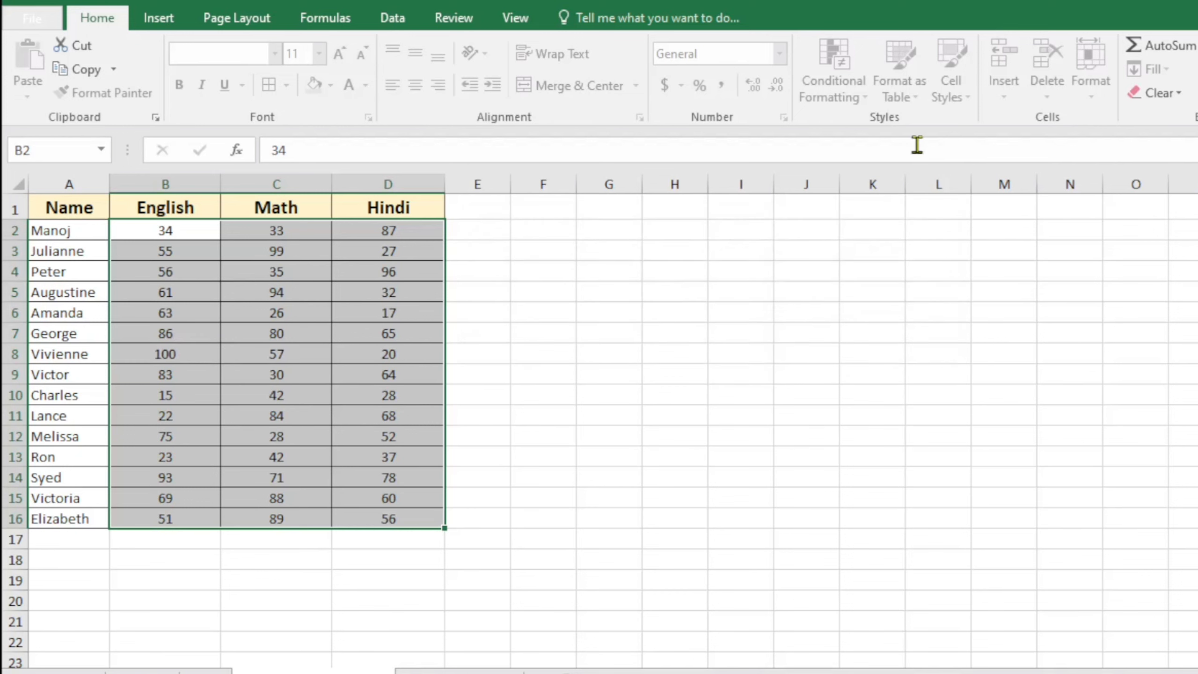
click(865, 101)
Try a Text That Contains rule with 90, then cancel without applying it
mouse_move(896, 130)
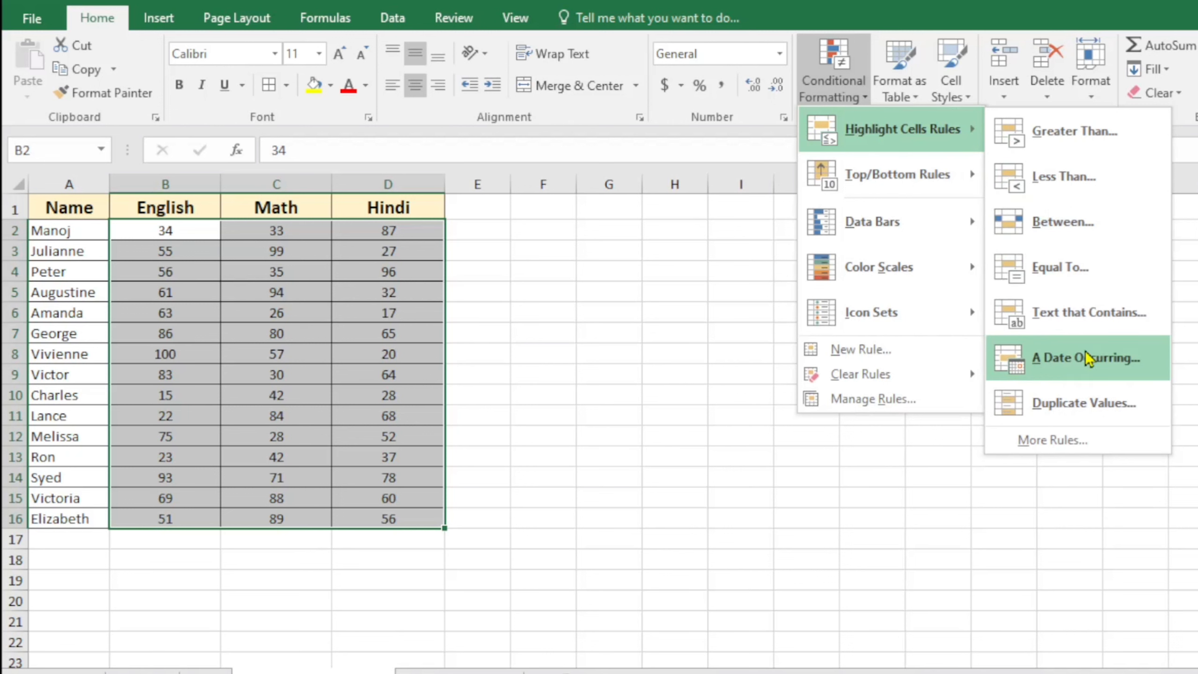
click(1116, 315)
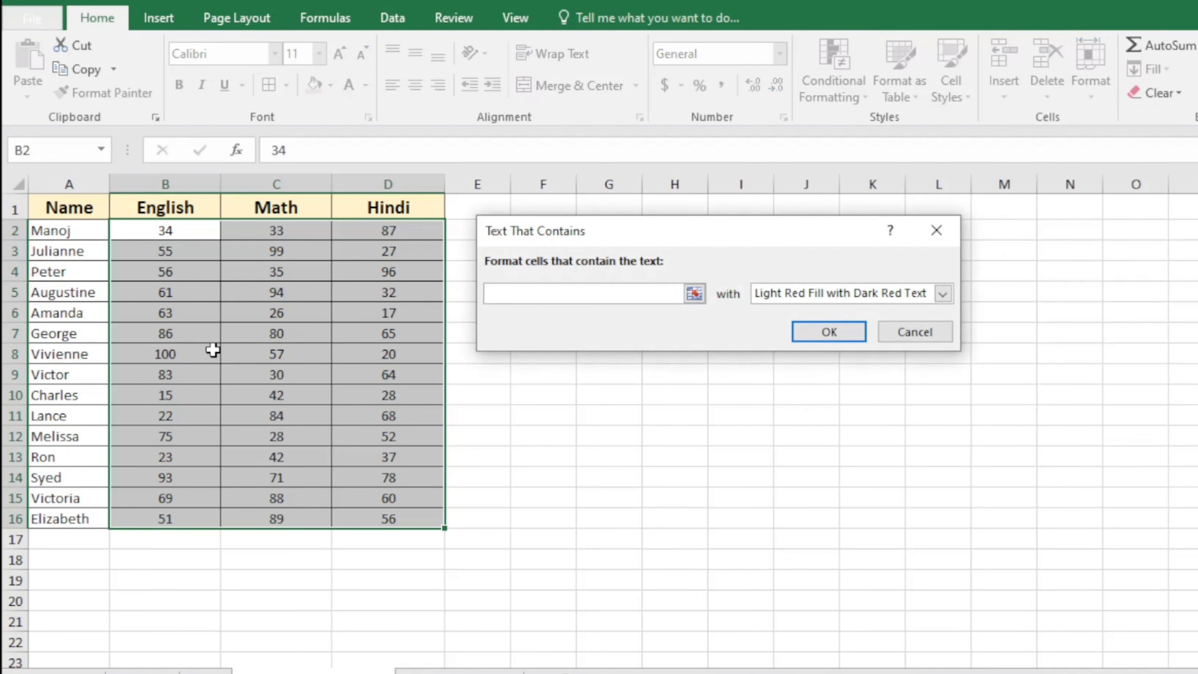
text(9)
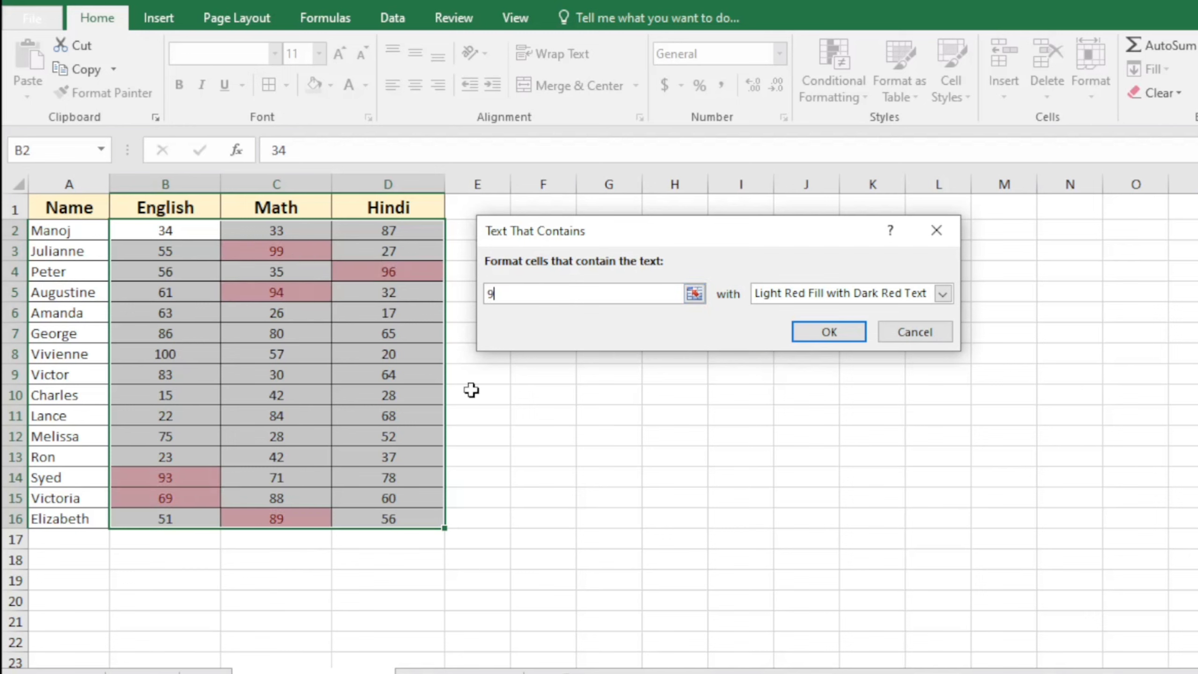
text(0)
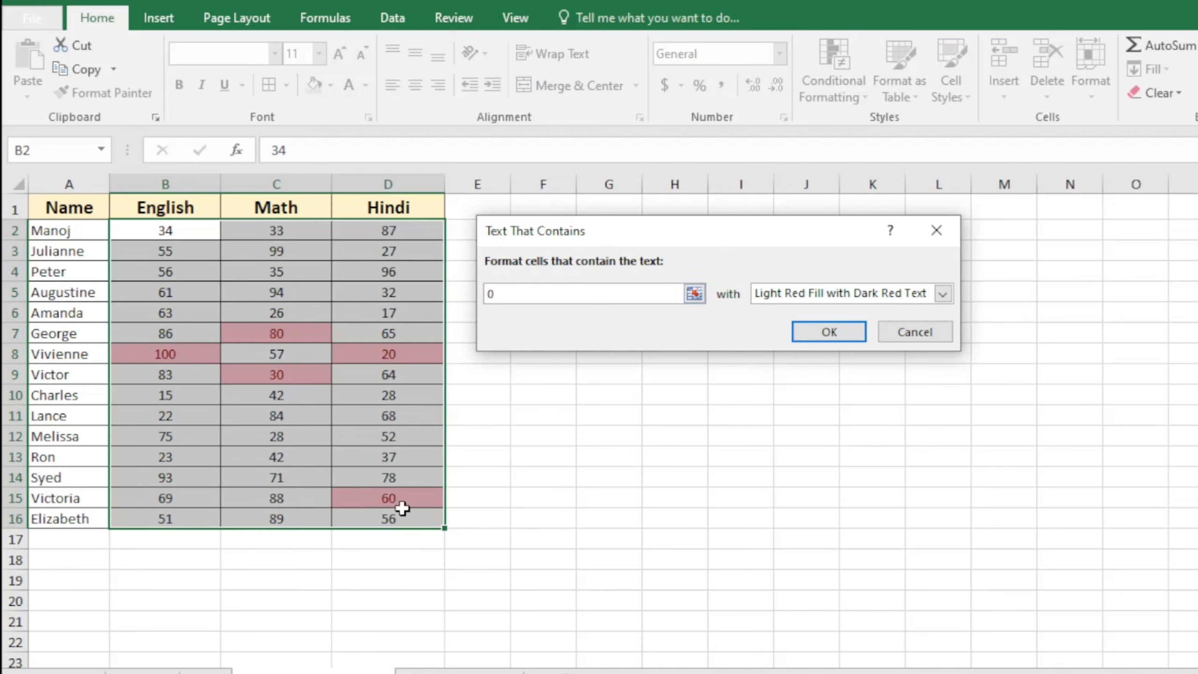
click(915, 331)
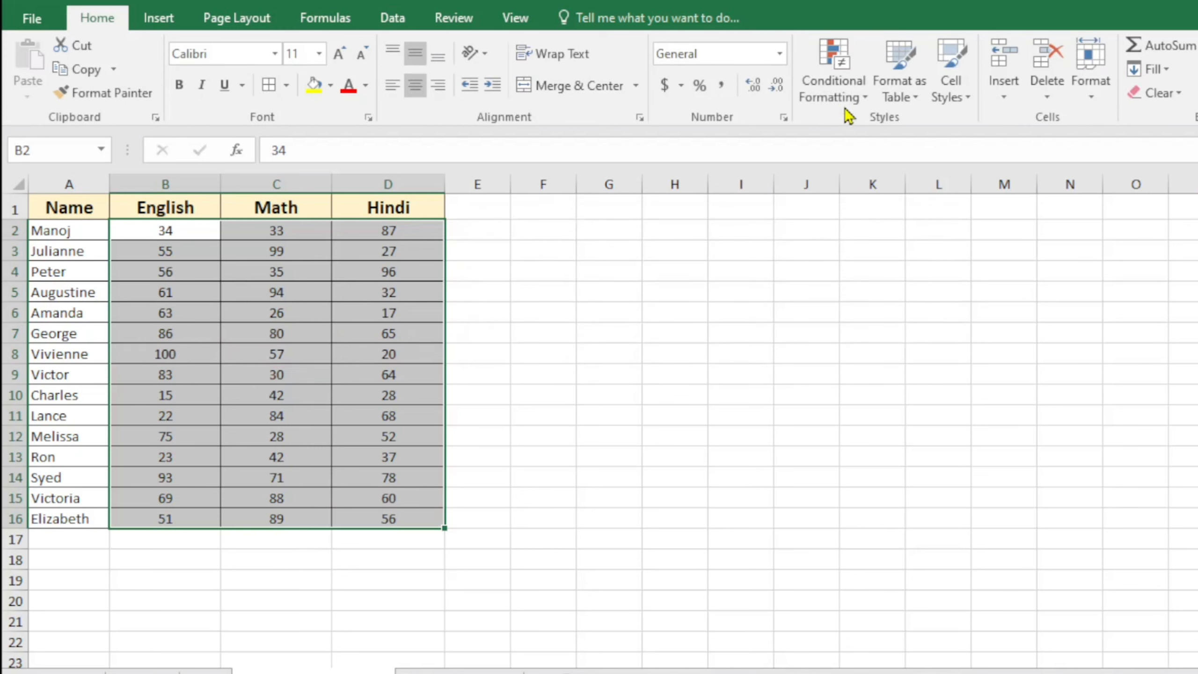
click(833, 80)
mouse_move(957, 132)
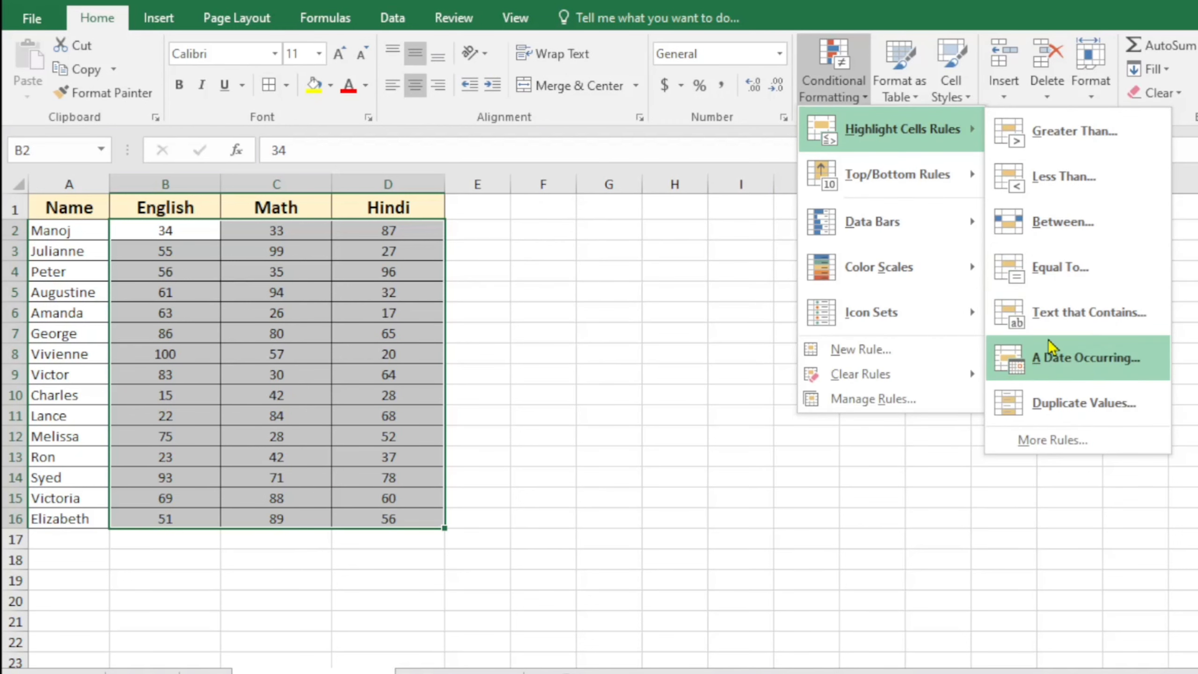
click(1083, 403)
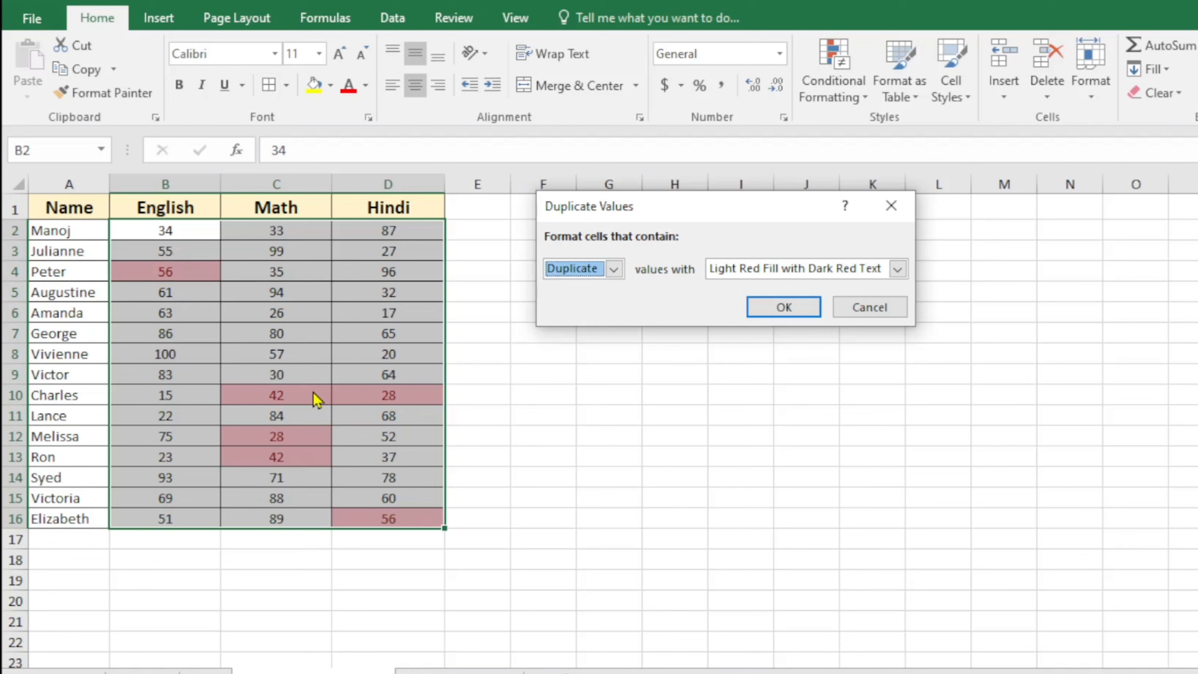
click(870, 307)
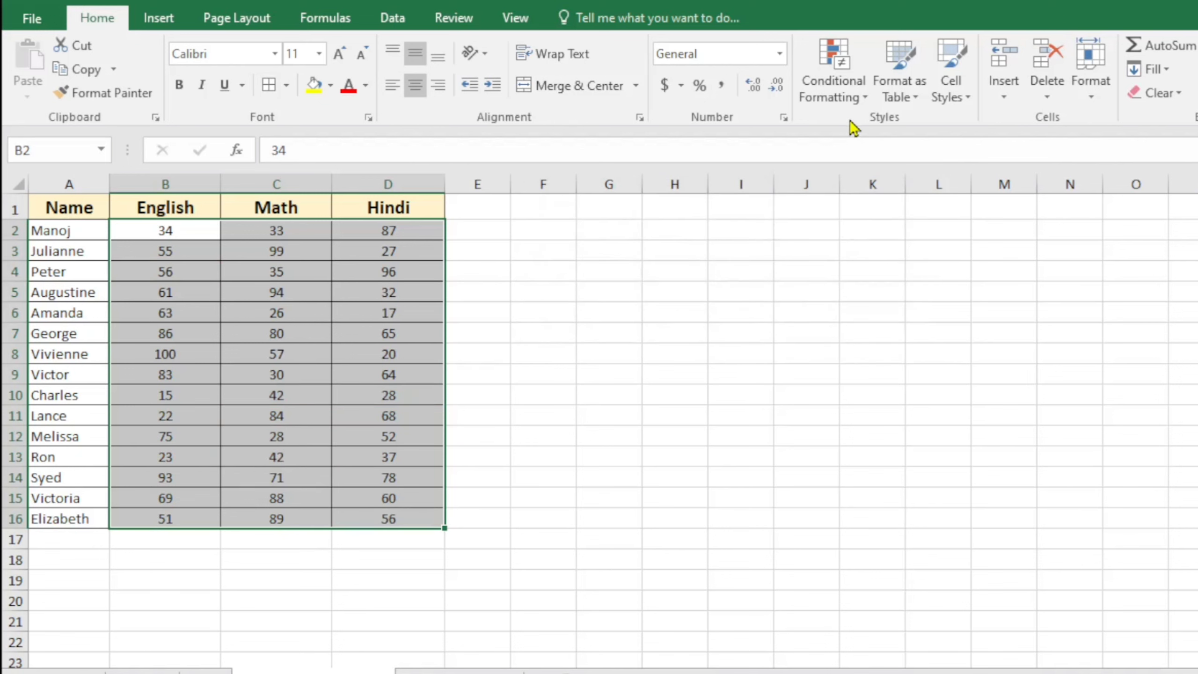
click(845, 90)
mouse_move(910, 128)
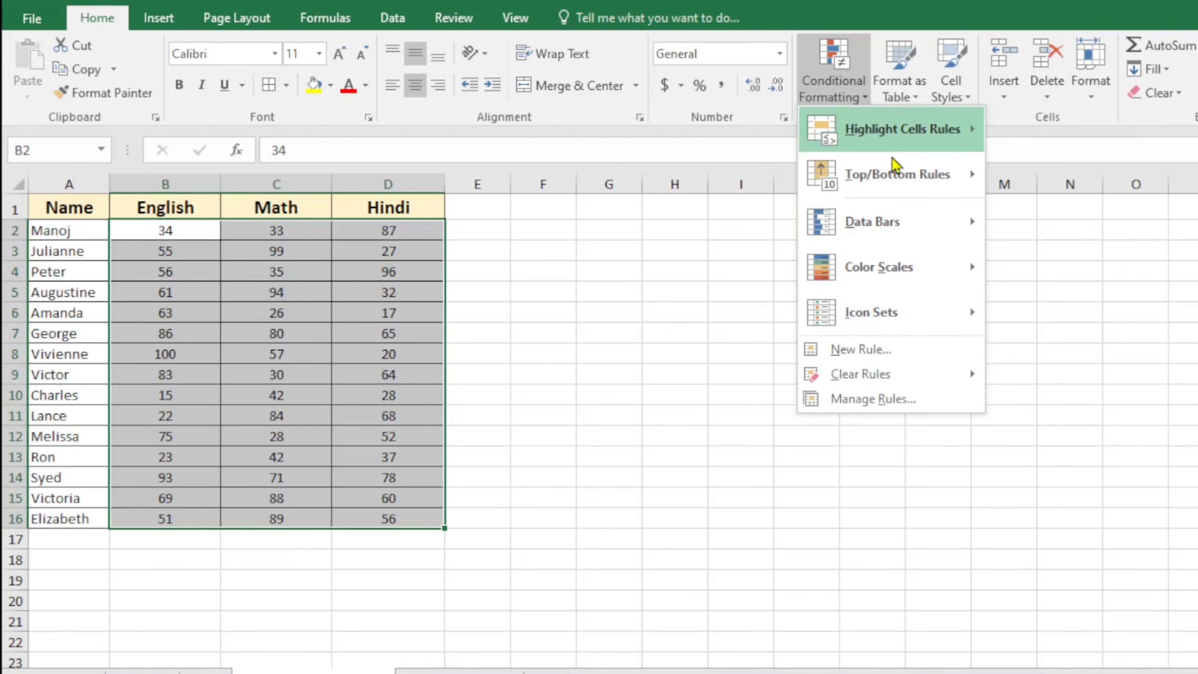
mouse_move(877, 230)
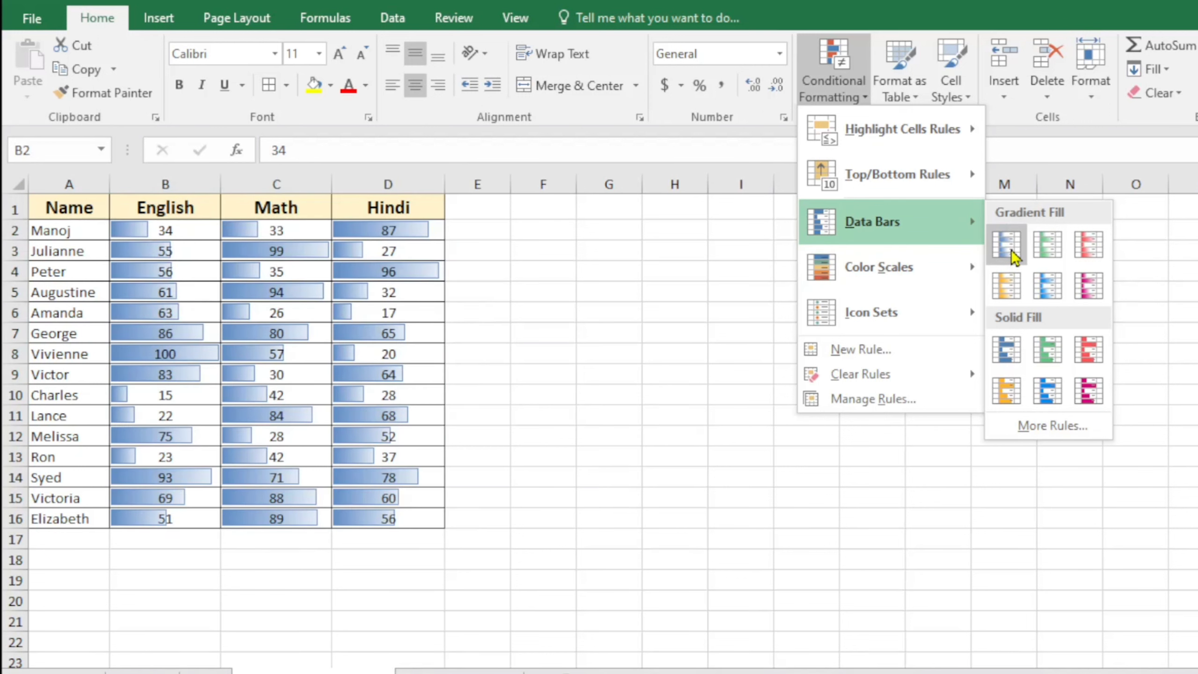
click(1013, 258)
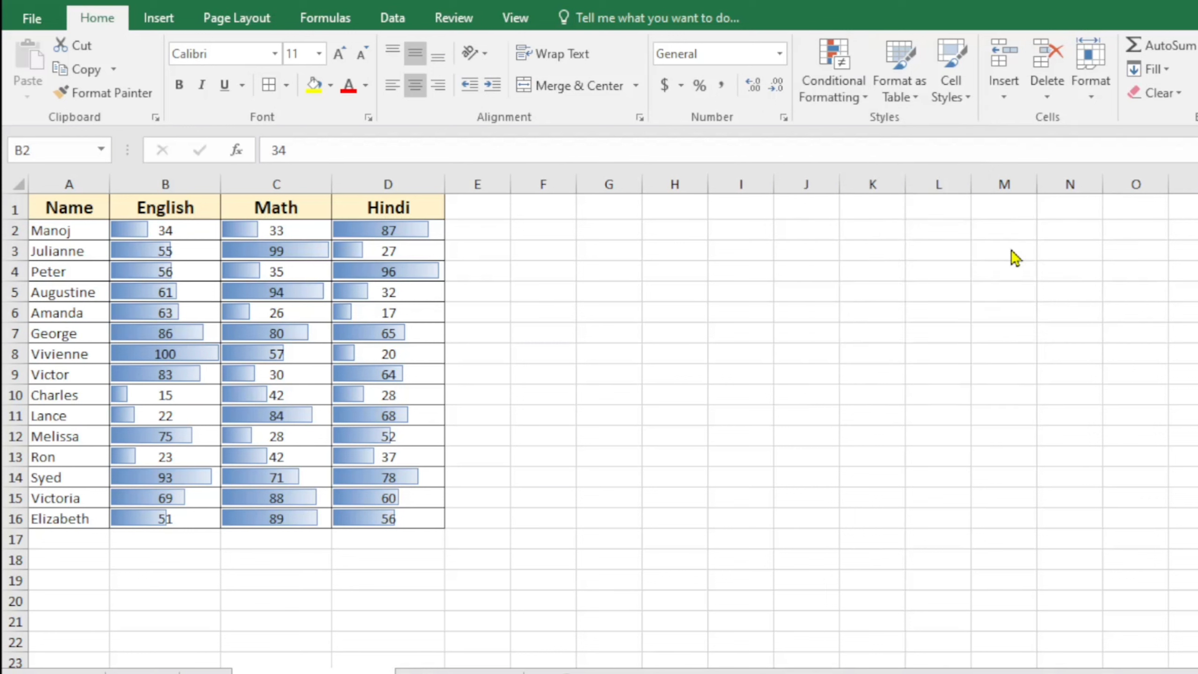
click(554, 341)
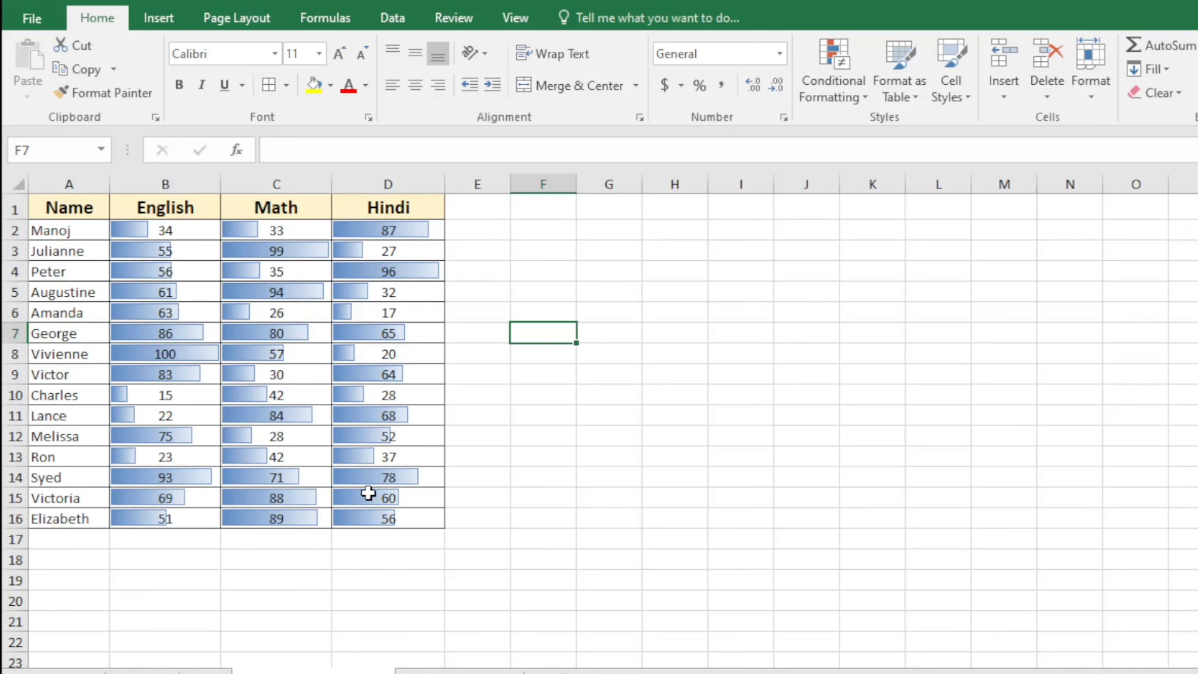
click(686, 414)
drag(164, 227, 419, 521)
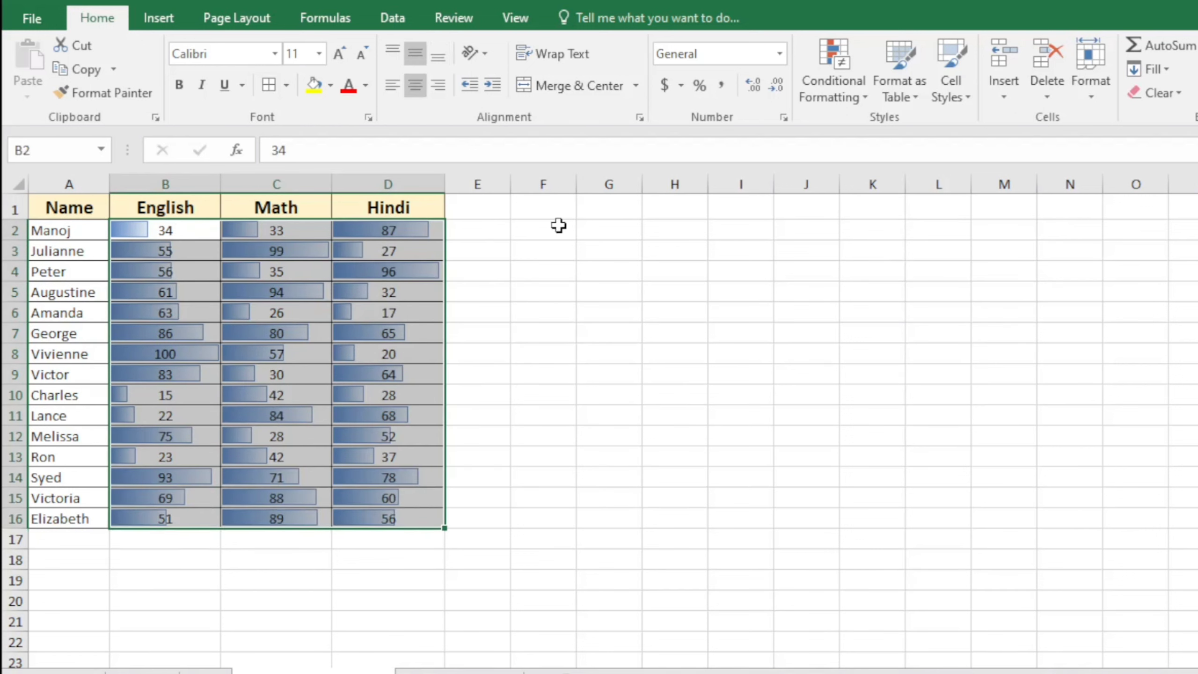
click(833, 82)
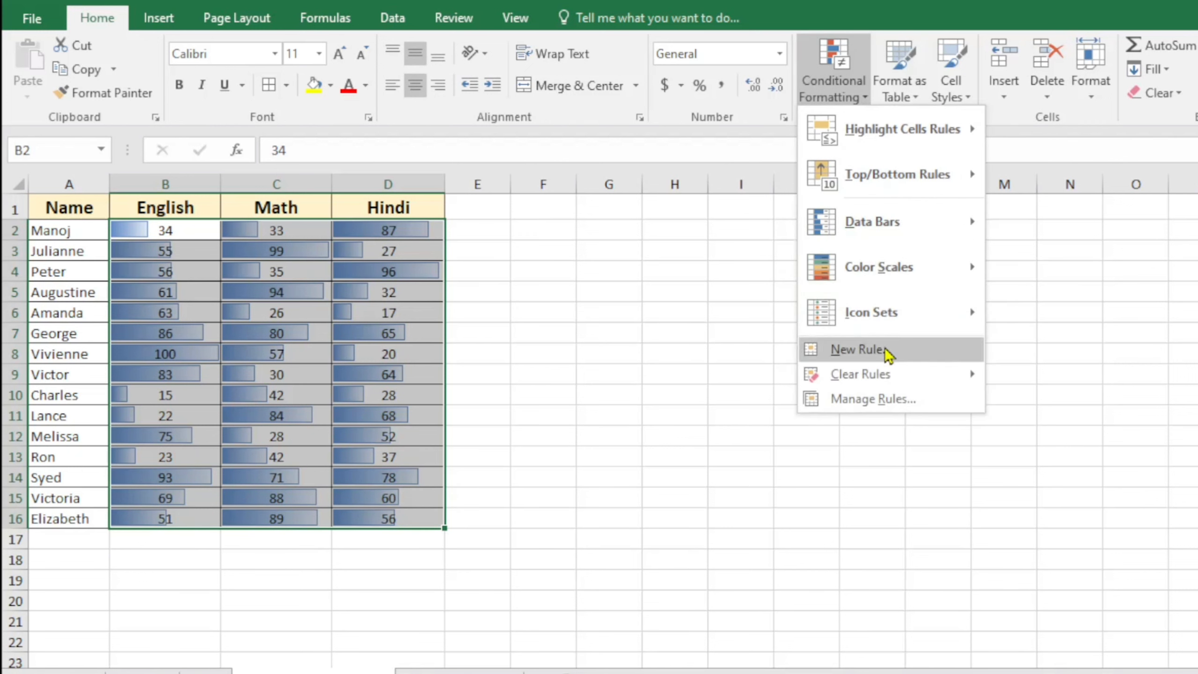
mouse_move(908, 375)
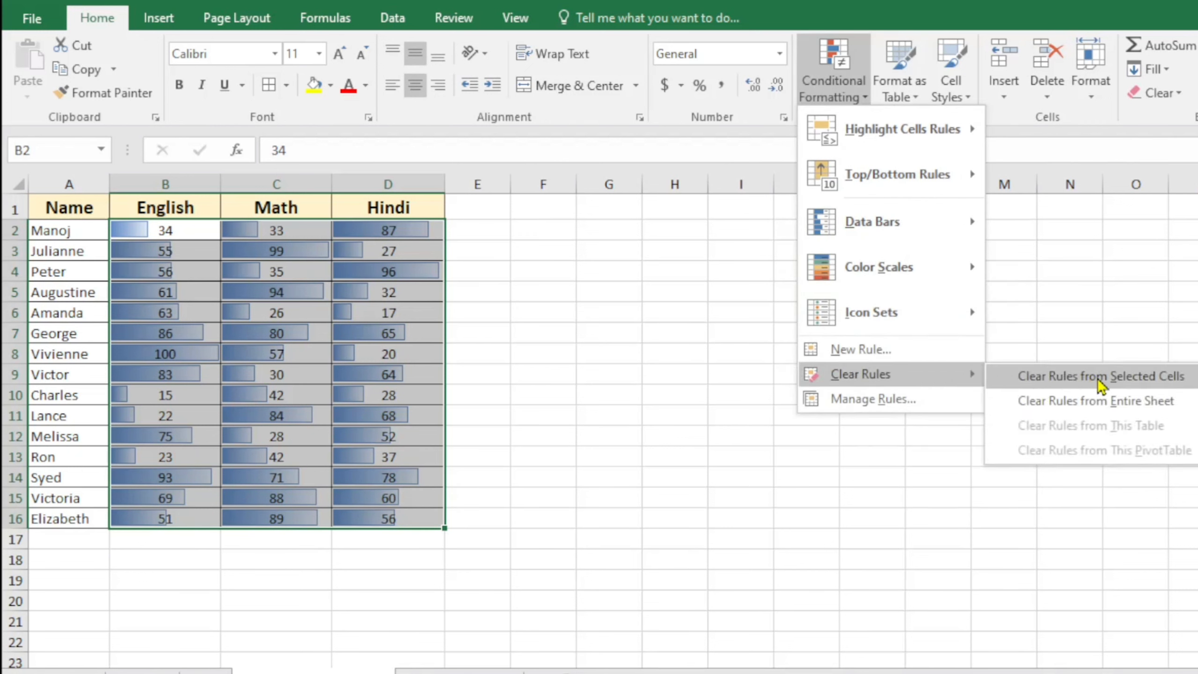
click(1158, 384)
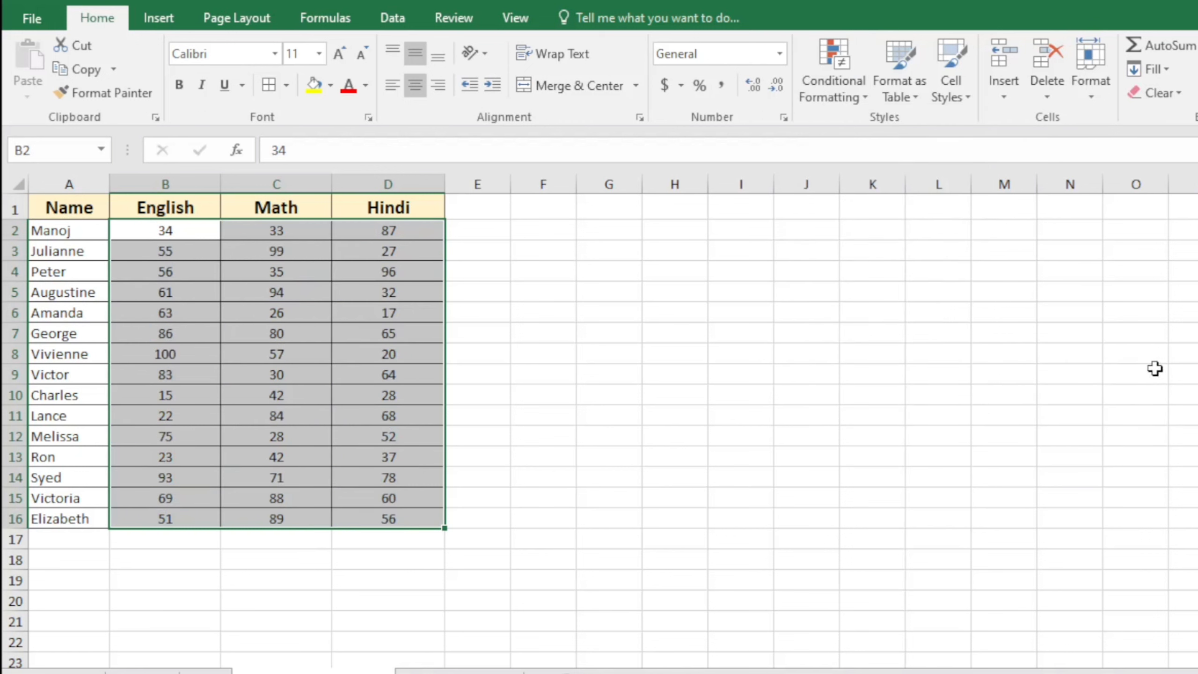
Apply the Green - Yellow - Red Color Scale to the B2:D16 scores
click(862, 102)
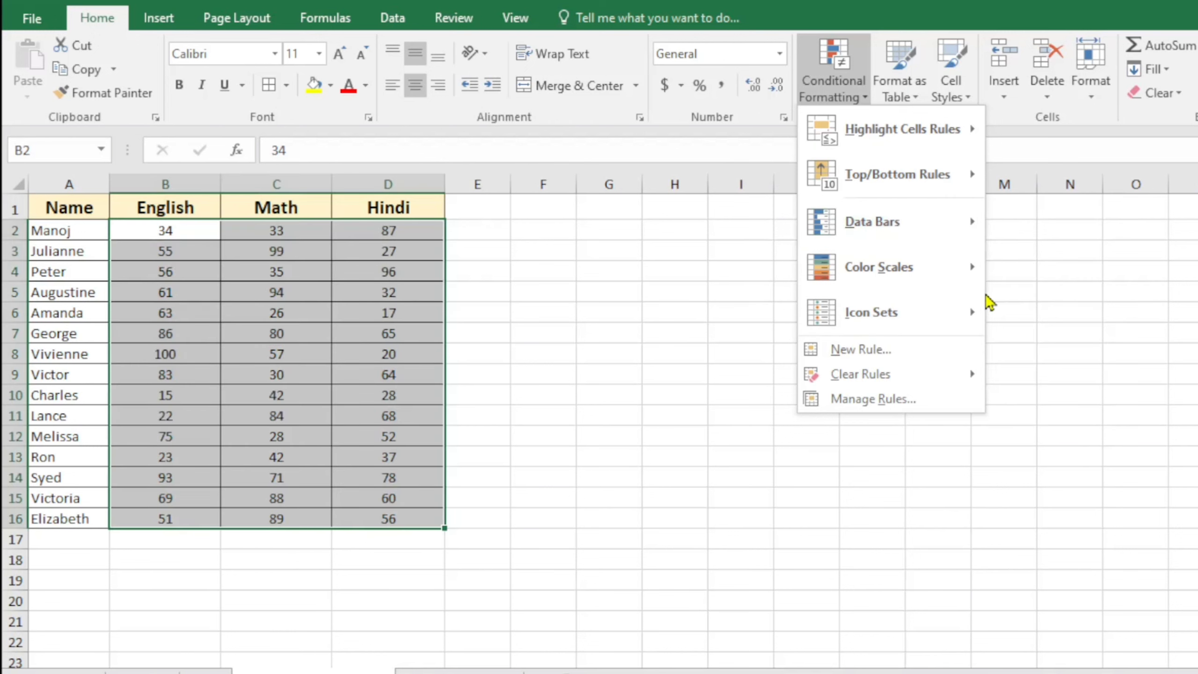
mouse_move(913, 283)
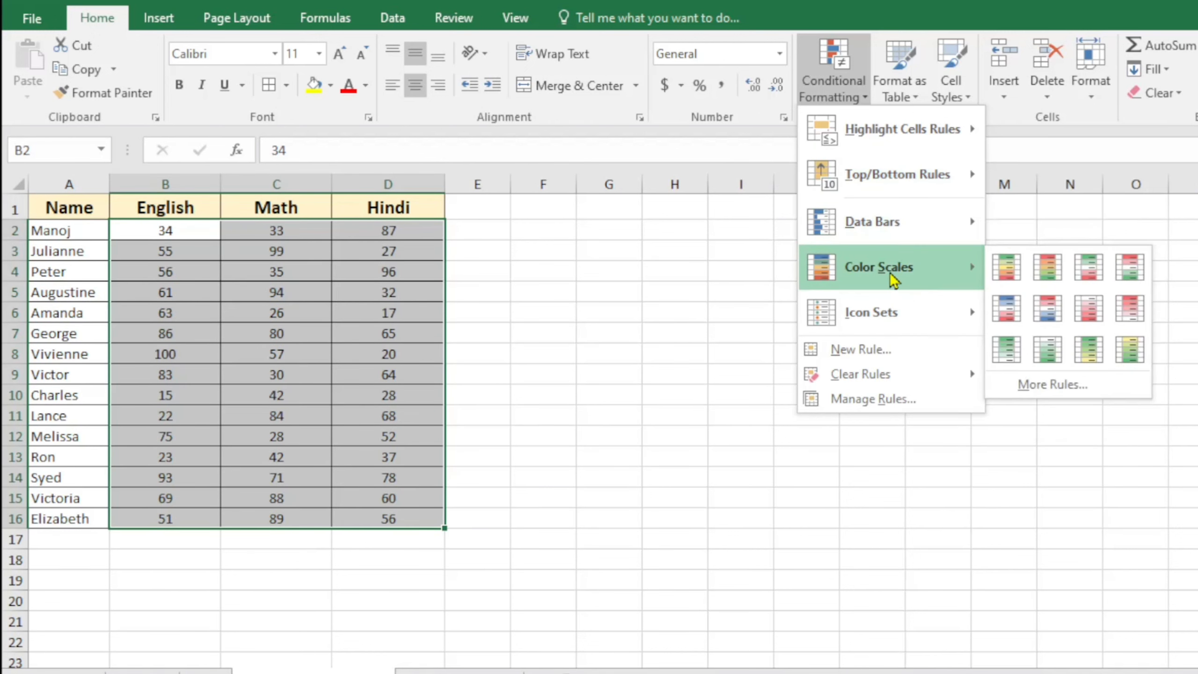
click(1006, 276)
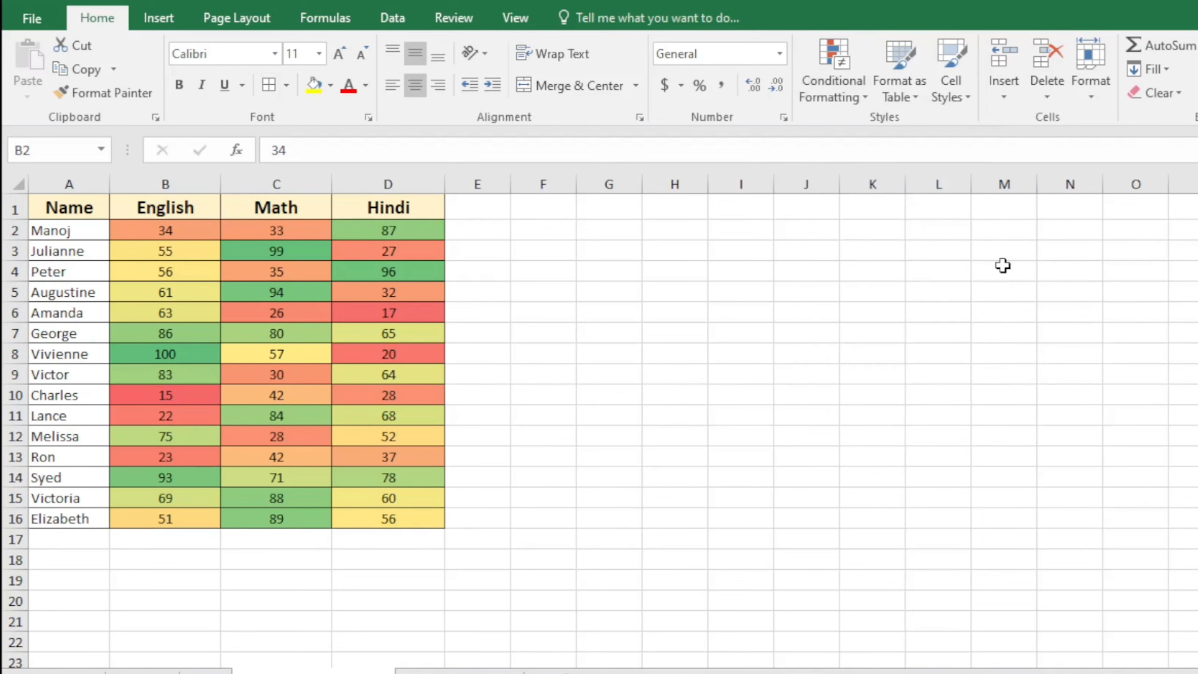
click(625, 414)
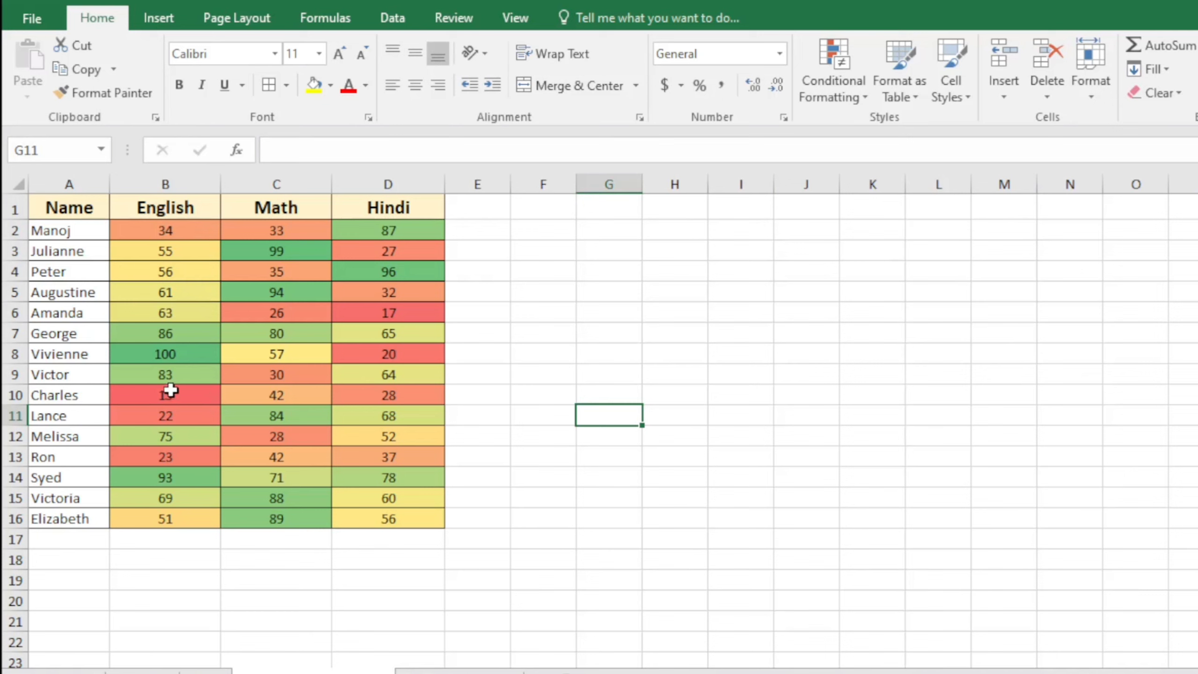
Inspect shaded scores such as Math 99, English 100, English 15 and Hindi 60
click(297, 249)
click(287, 294)
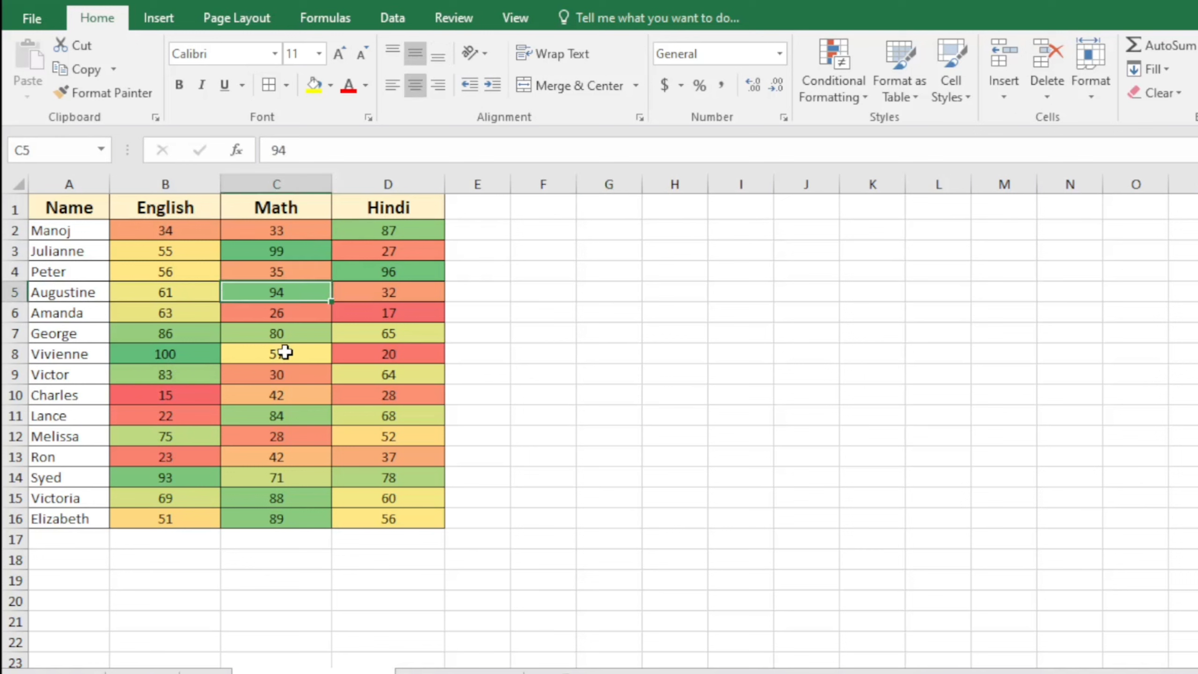
click(282, 351)
click(168, 369)
click(168, 353)
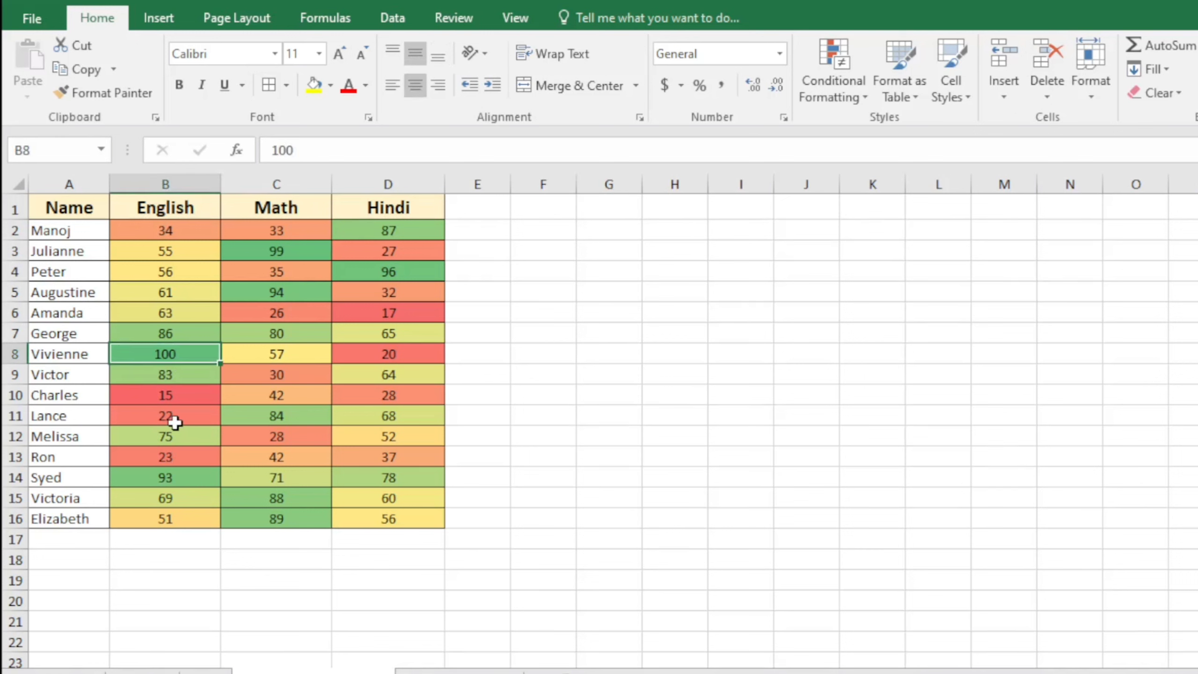
click(189, 400)
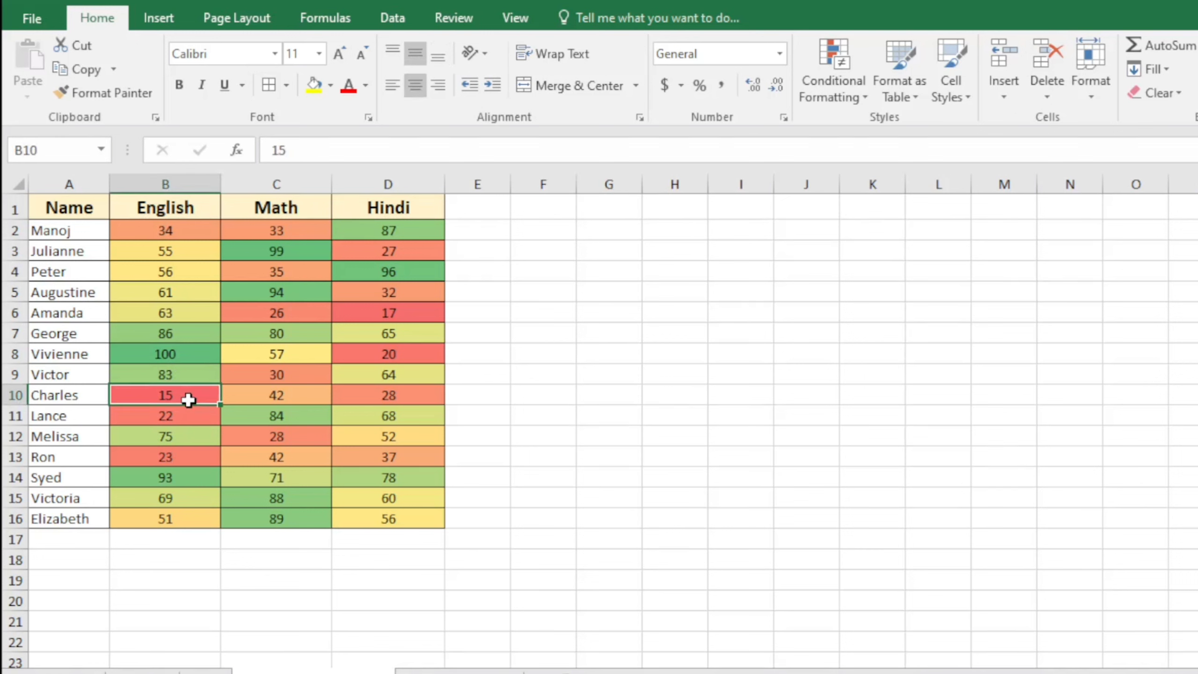
click(191, 273)
click(189, 290)
click(189, 253)
click(188, 315)
click(388, 498)
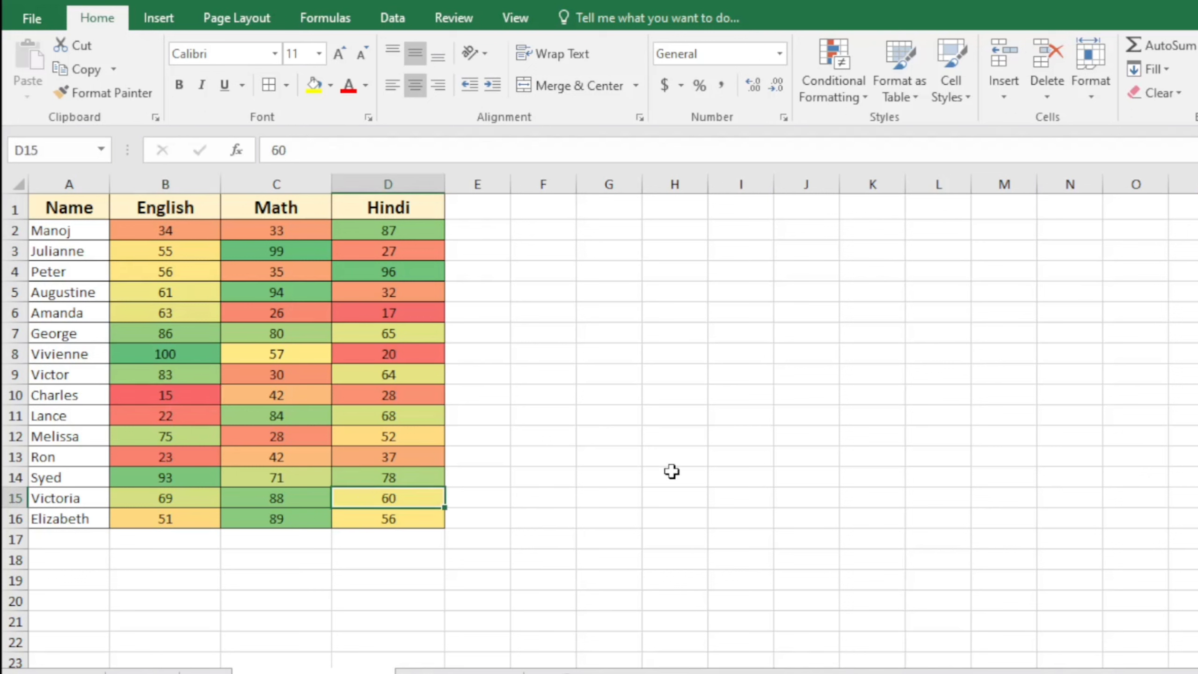
Reselect the scores B2:D16 and bring up Conditional Formatting again
click(670, 474)
drag(183, 231, 401, 517)
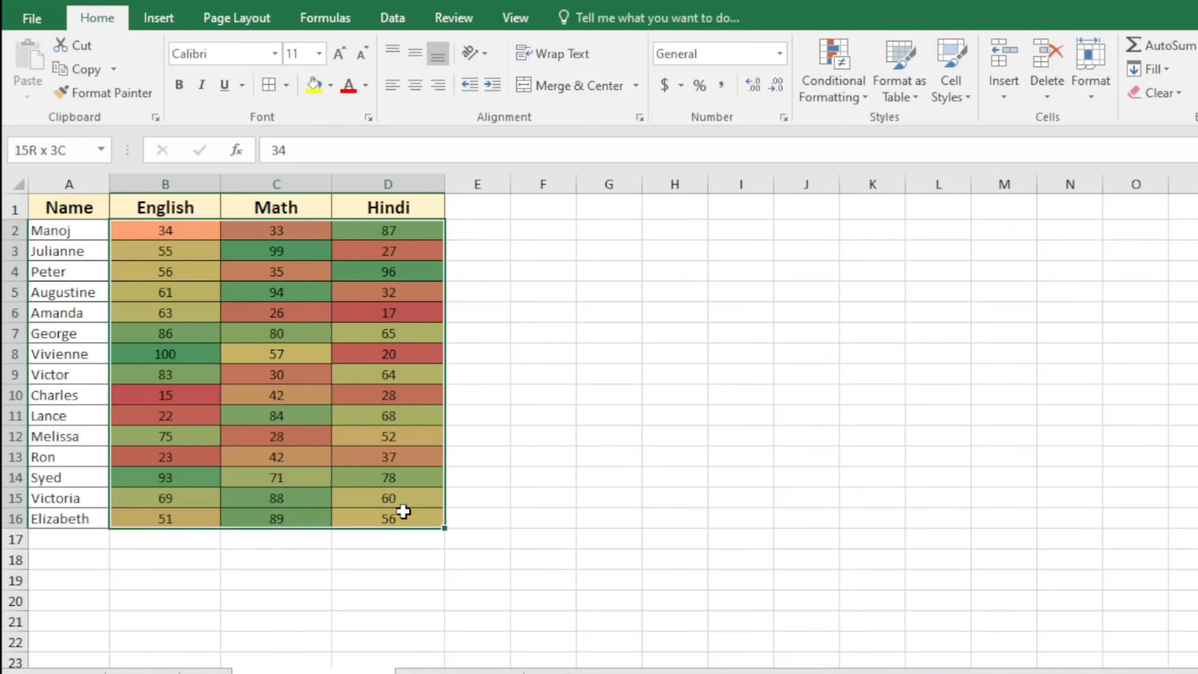
click(849, 90)
mouse_move(882, 137)
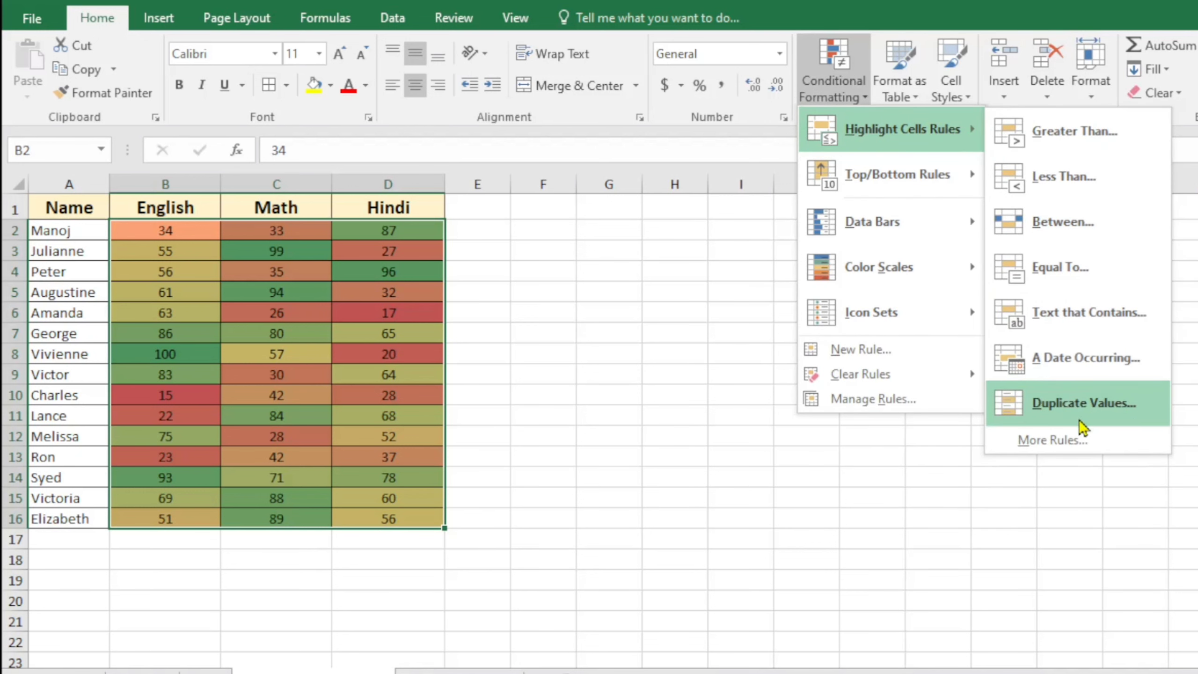
Replace the color scale on the scores with the 3 Arrows (Colored) icon set
mouse_move(965, 375)
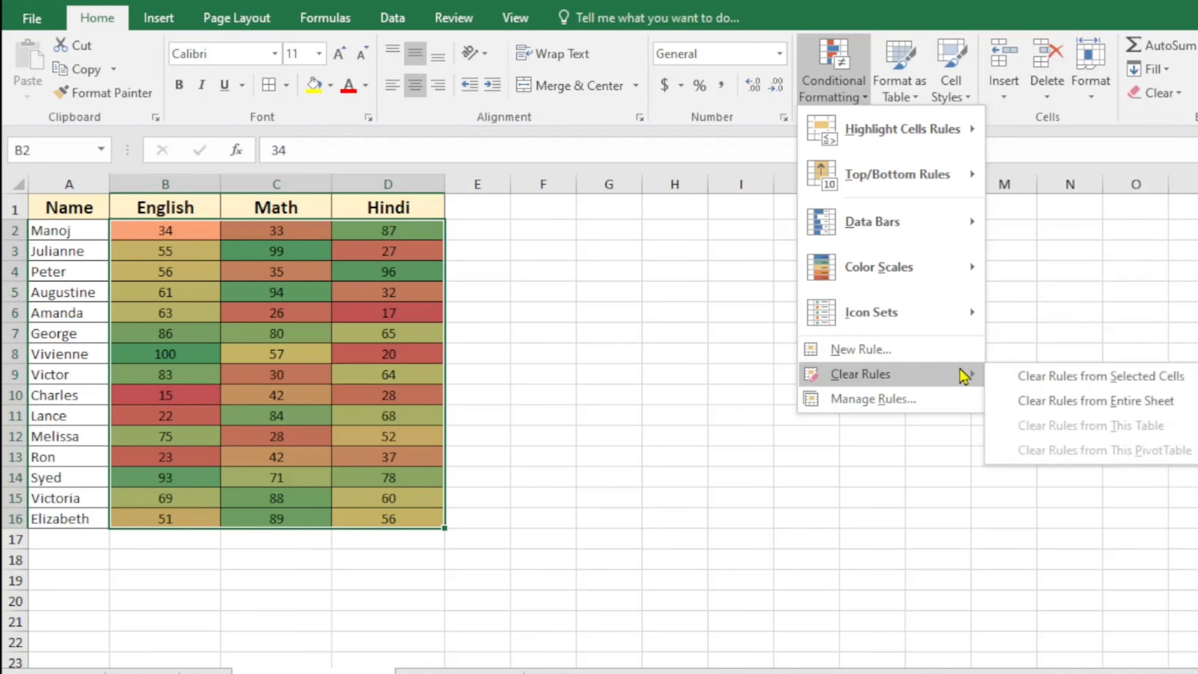
click(1035, 382)
click(864, 100)
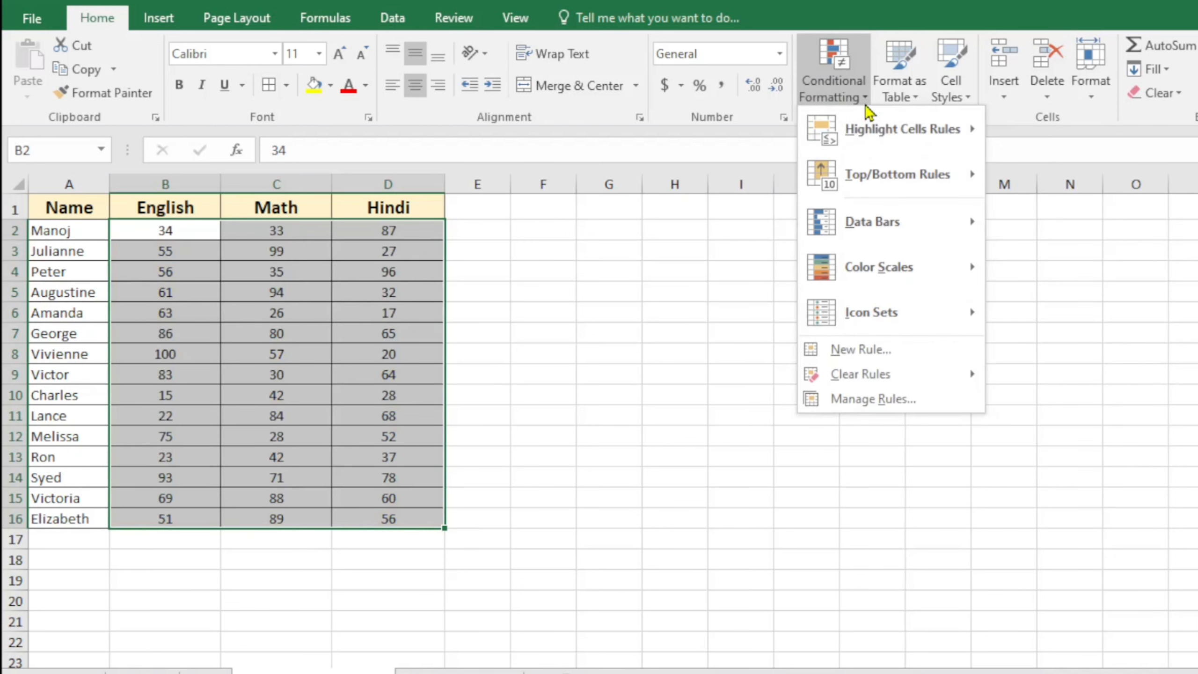
mouse_move(958, 131)
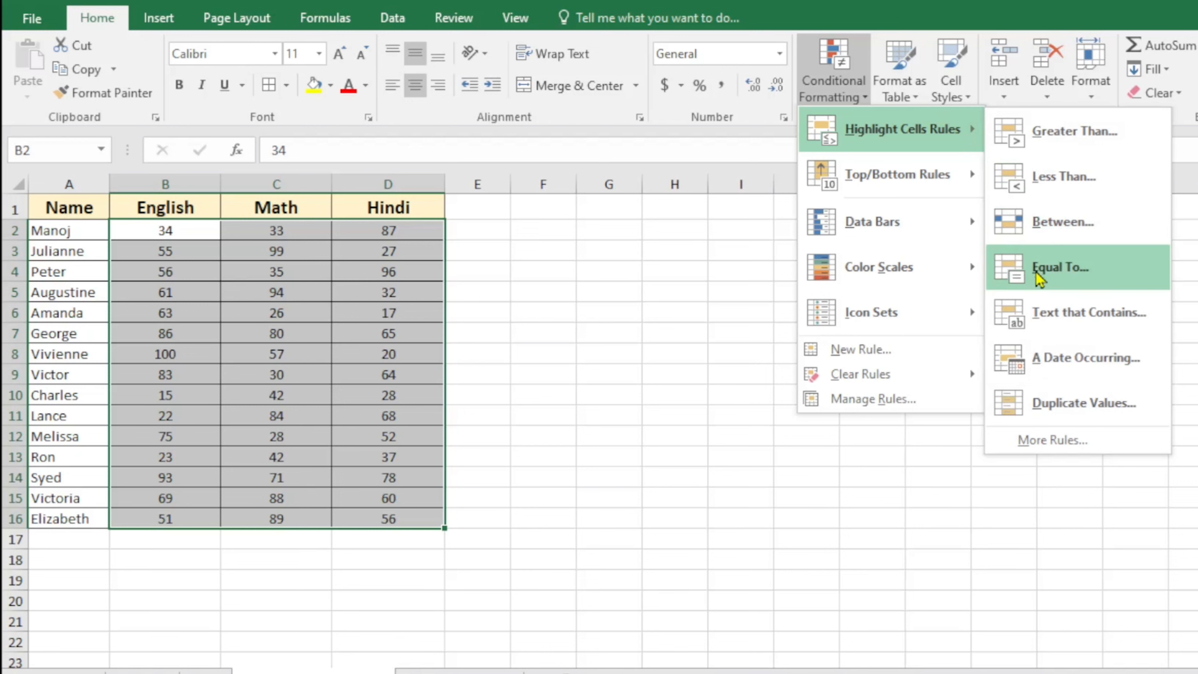
mouse_move(882, 267)
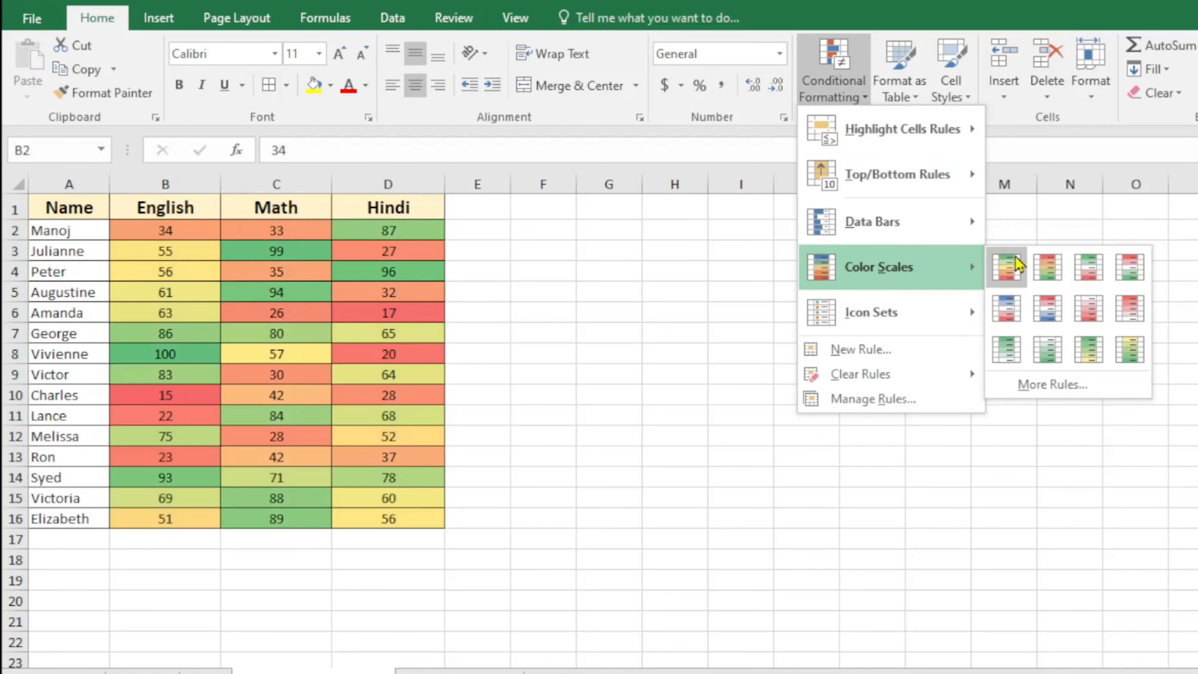
mouse_move(878, 319)
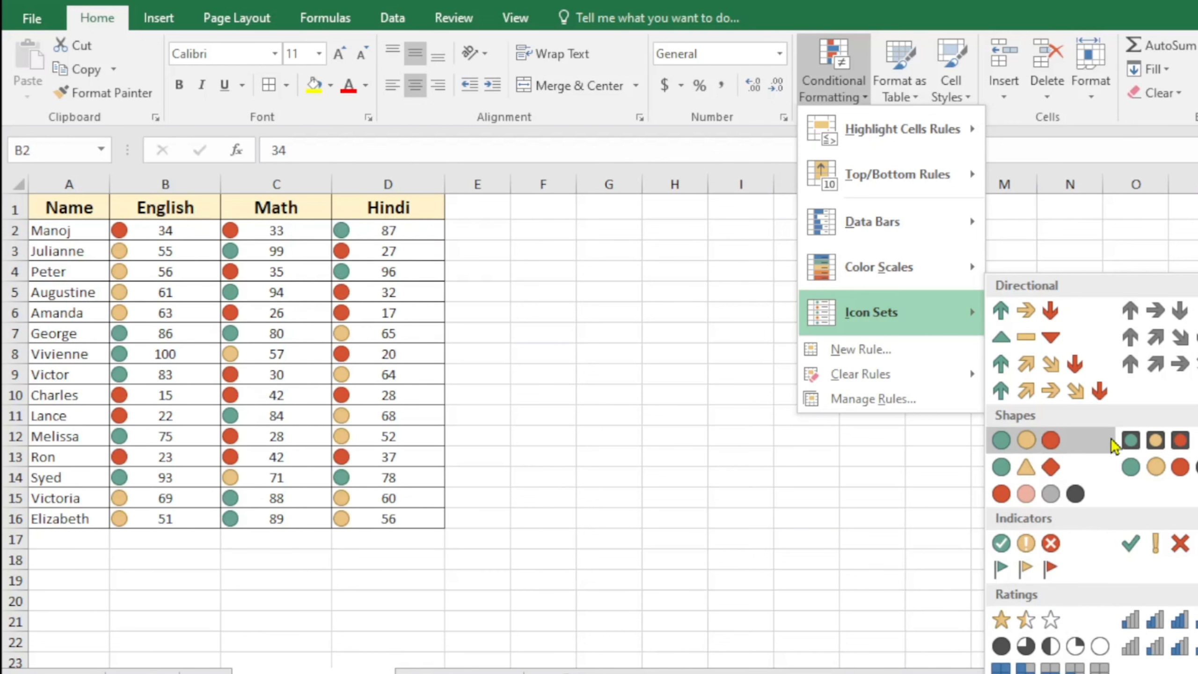
click(1019, 316)
click(682, 373)
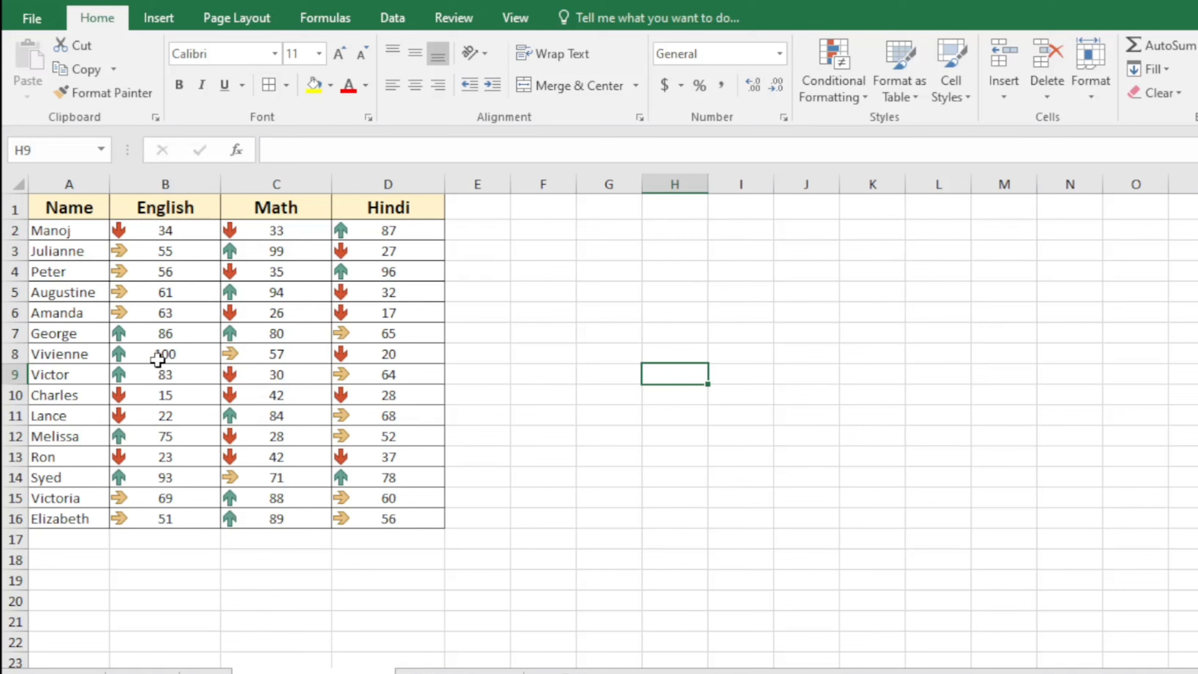
Reselect the scores and use the Conditional Formatting menu's clear-rules options
click(500, 321)
drag(188, 239, 384, 516)
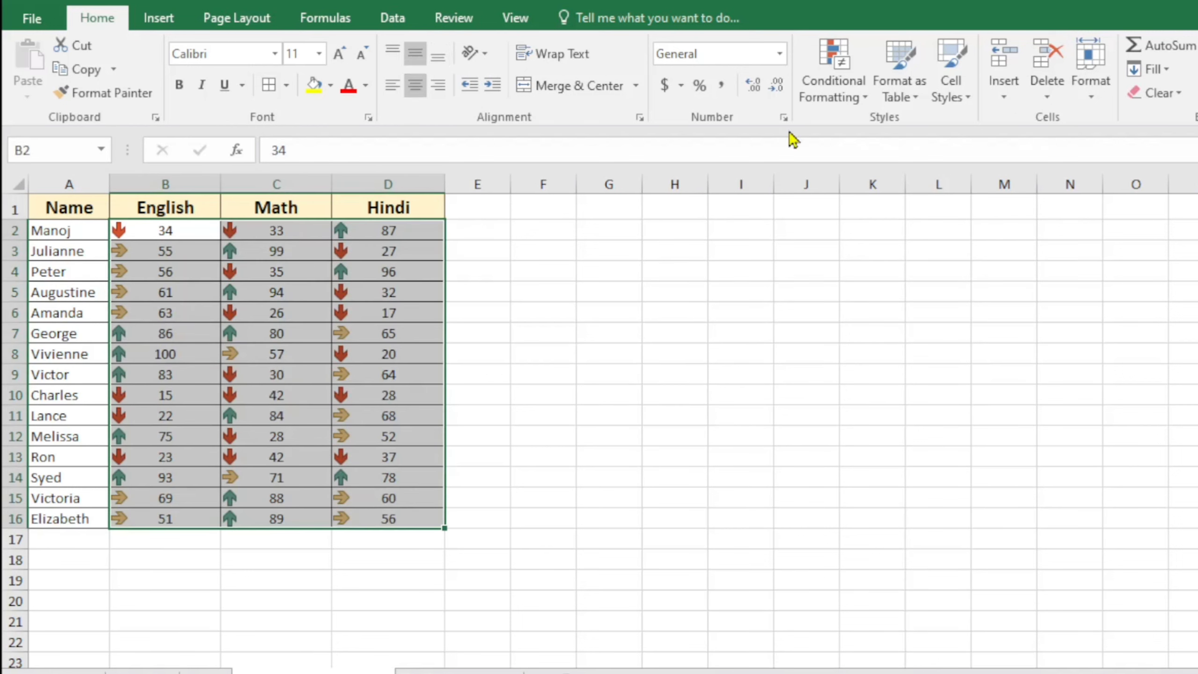
click(868, 95)
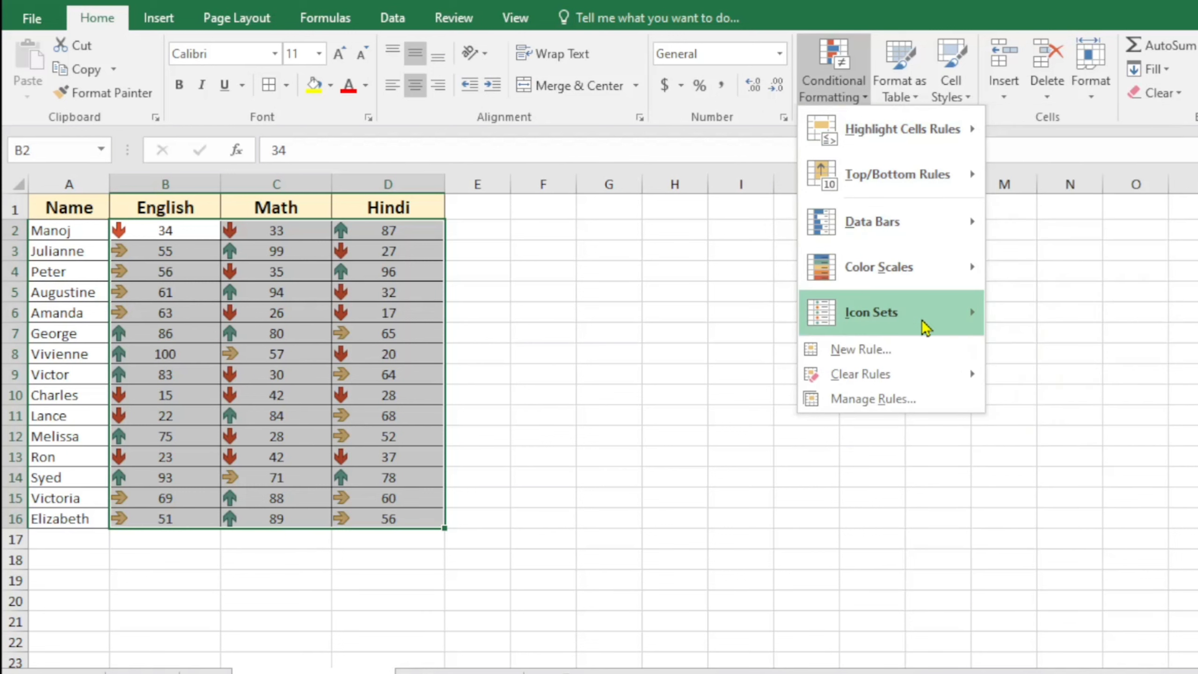
mouse_move(923, 320)
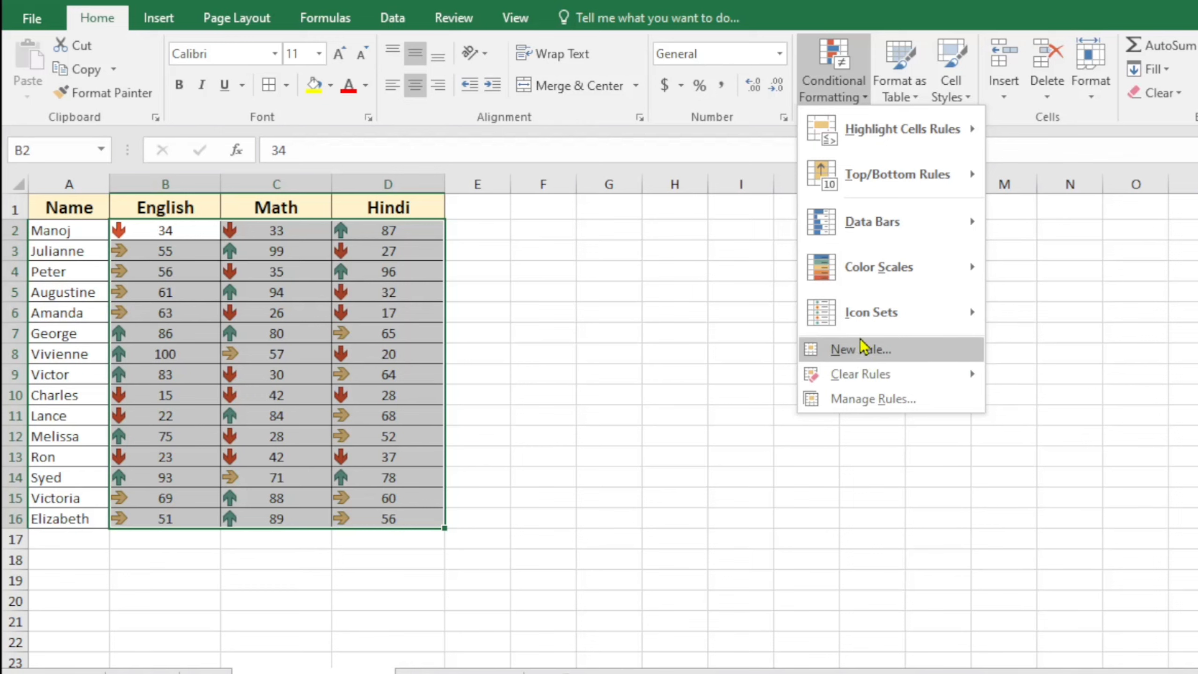
click(592, 299)
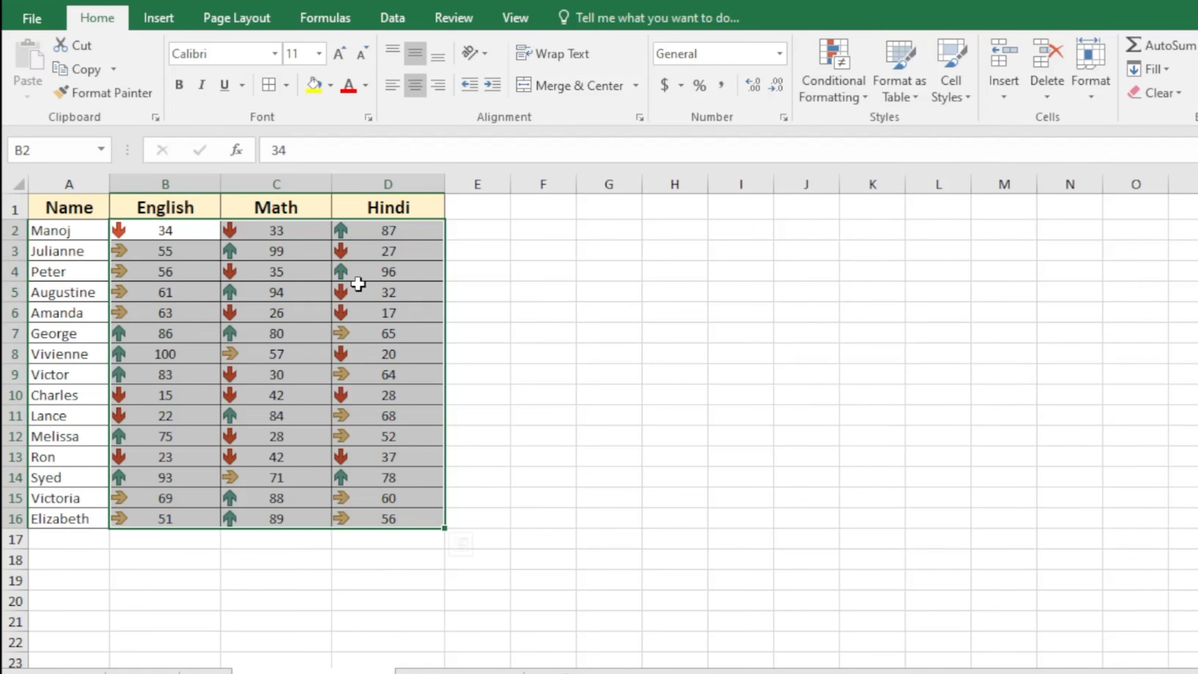
click(806, 374)
drag(177, 229, 388, 514)
click(751, 356)
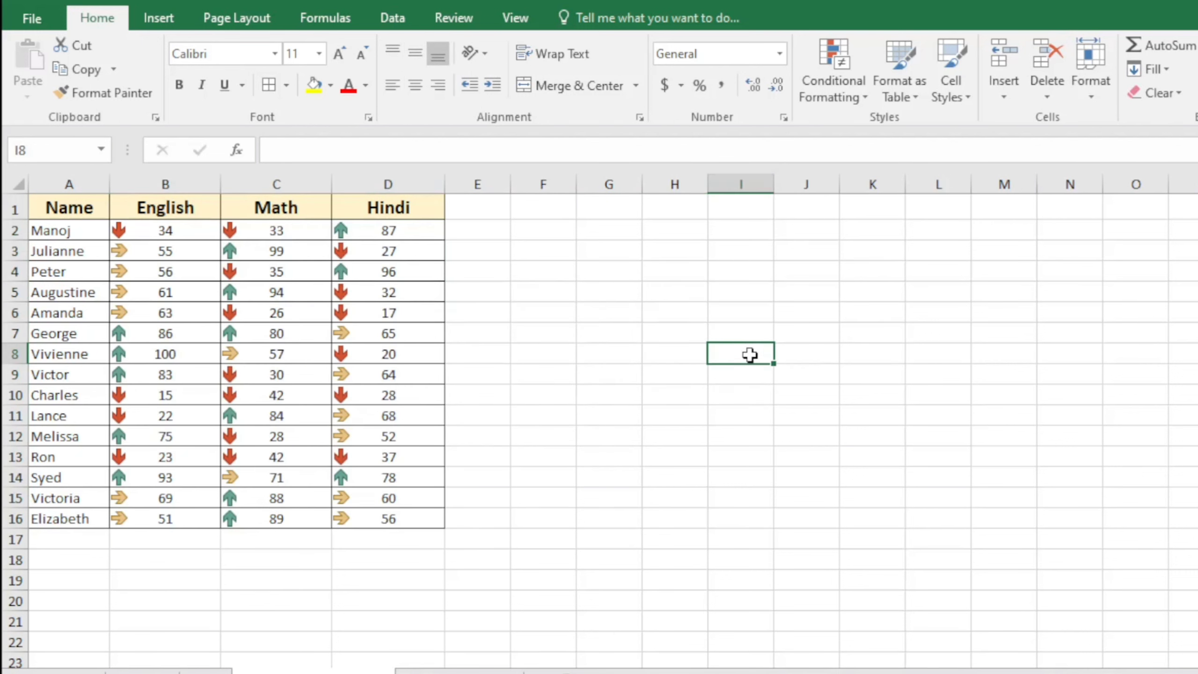
click(853, 75)
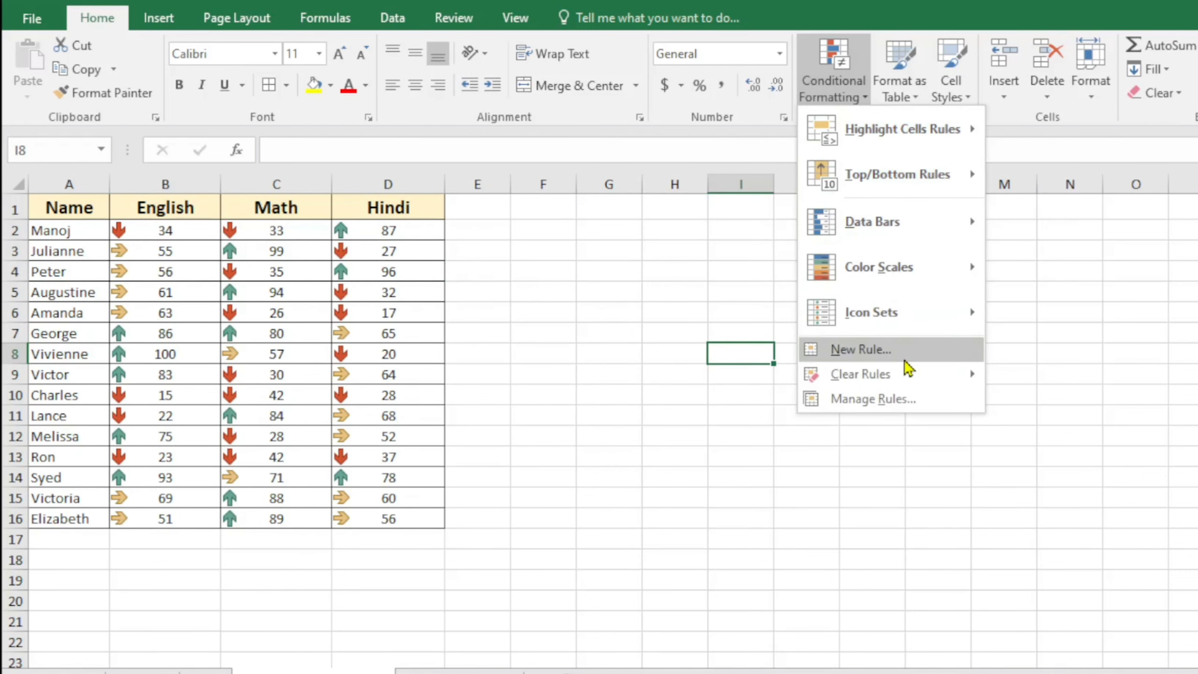
mouse_move(904, 375)
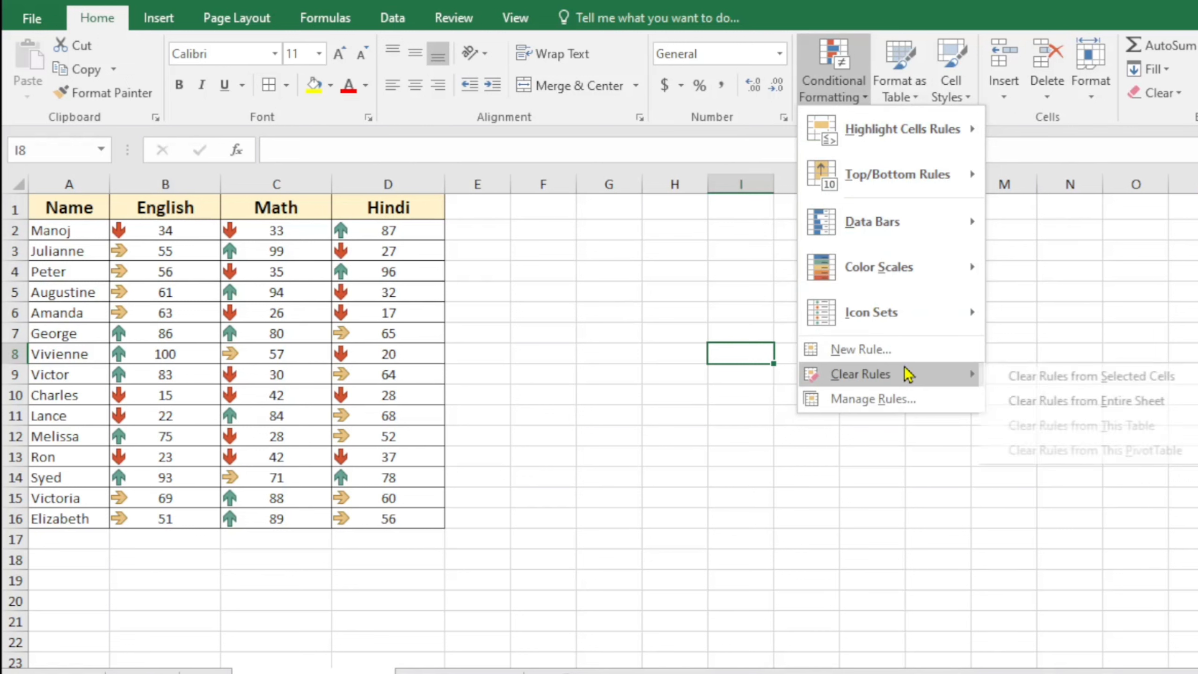
click(1033, 381)
Select B2:D16 again and bring up the Conditional Formatting Manage Rules option
click(406, 286)
drag(160, 233, 370, 494)
click(672, 395)
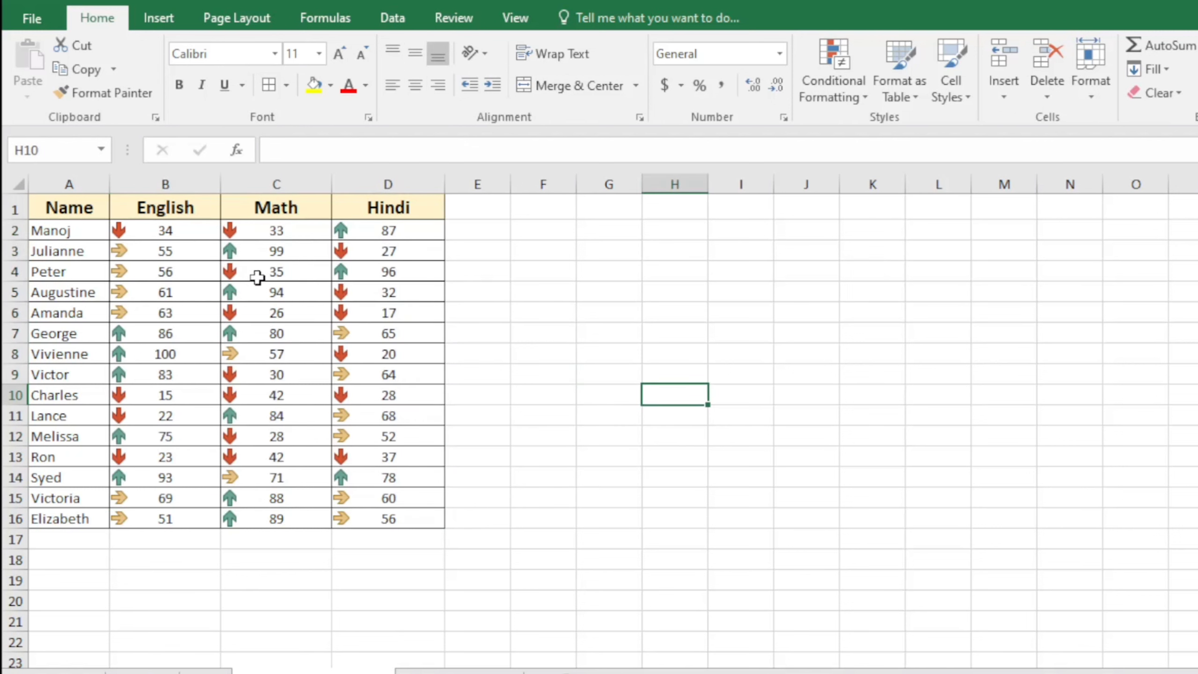
click(867, 90)
click(676, 302)
drag(153, 236, 387, 511)
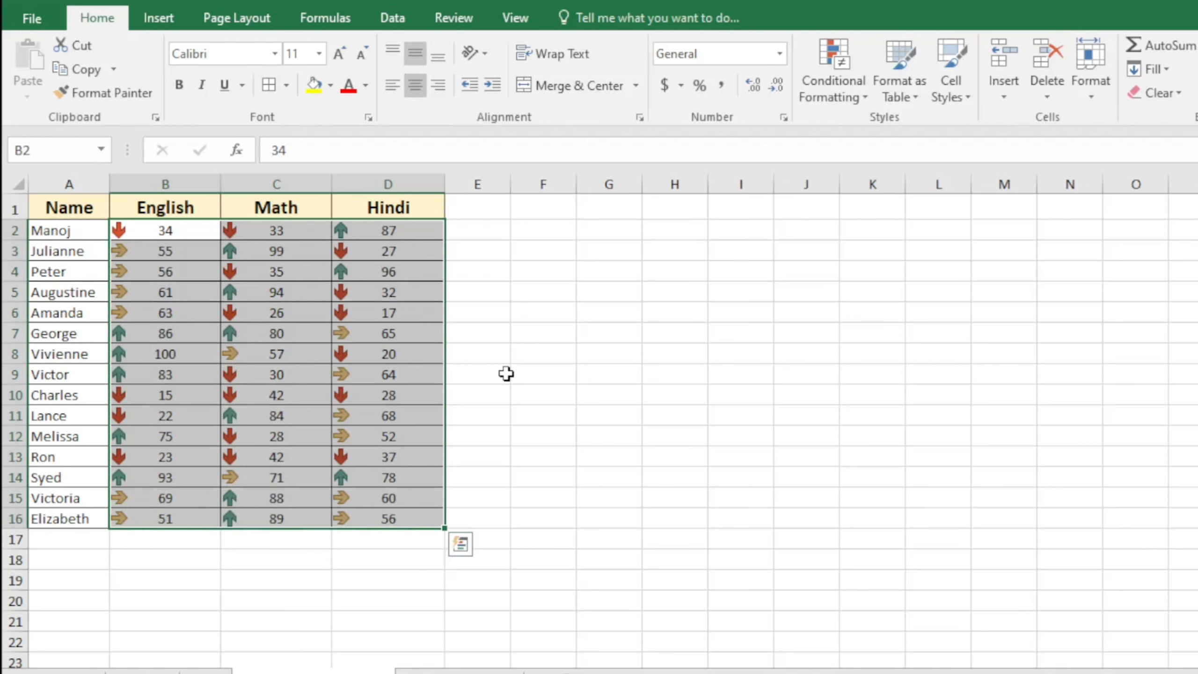
click(870, 97)
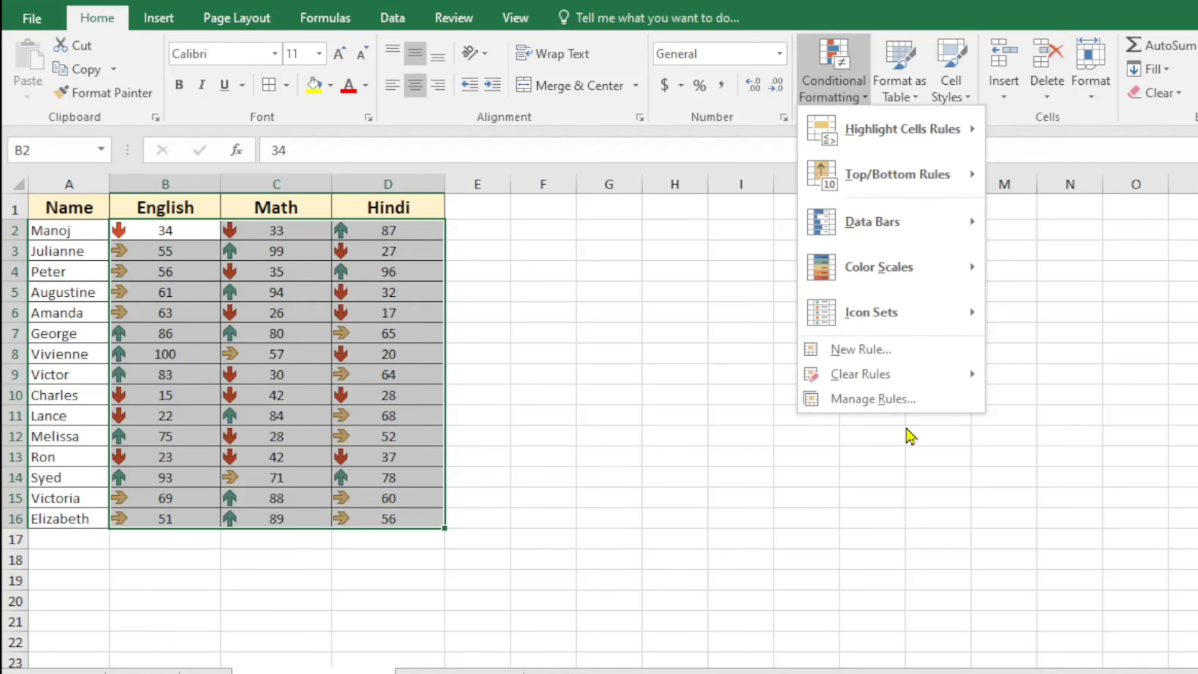
click(873, 398)
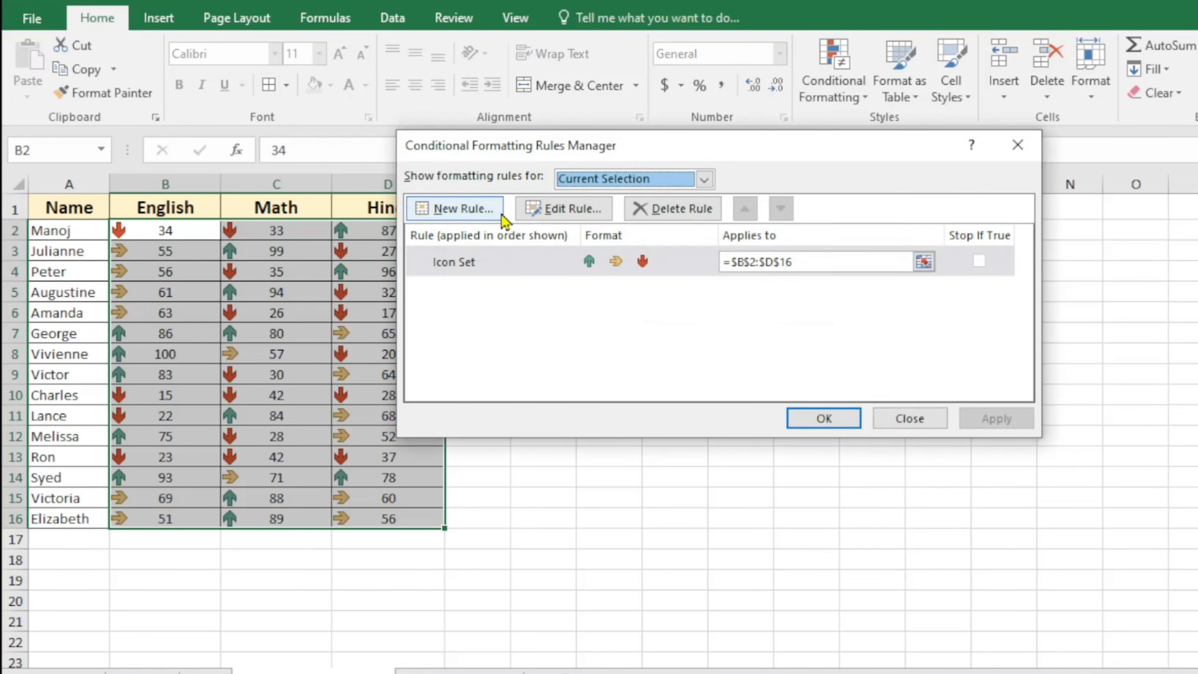
Change the Icon Set rule's upper threshold from 67 to 60 and apply it
click(565, 210)
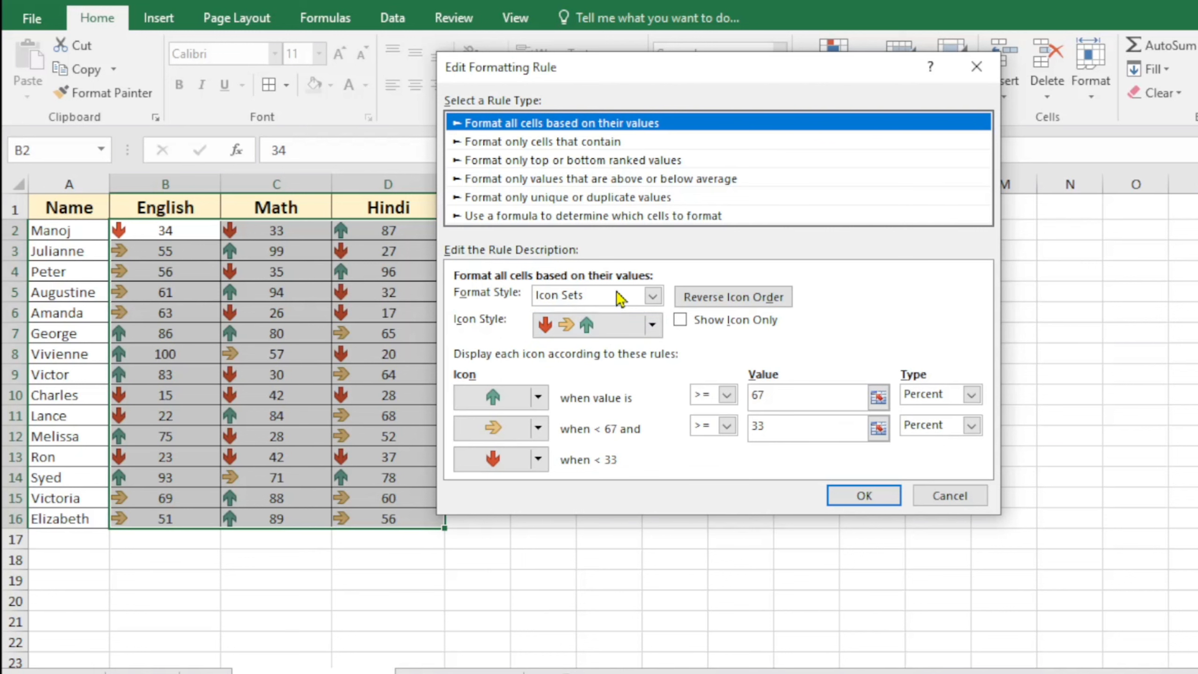
drag(704, 74, 793, 49)
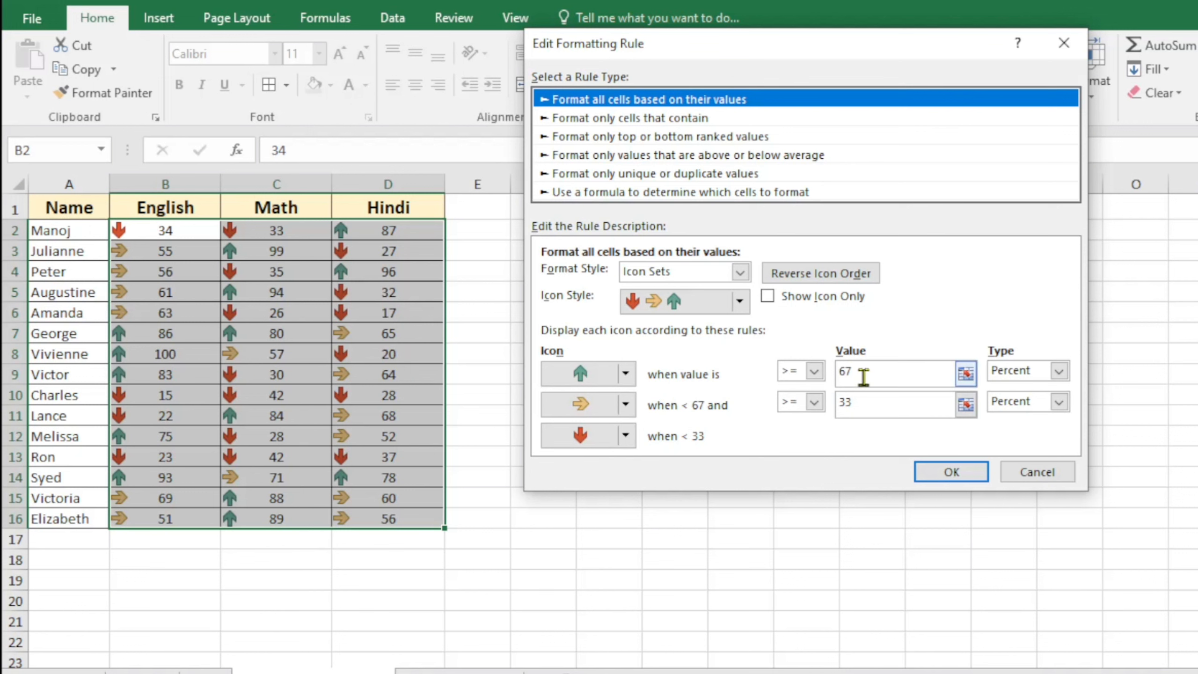
double_click(844, 371)
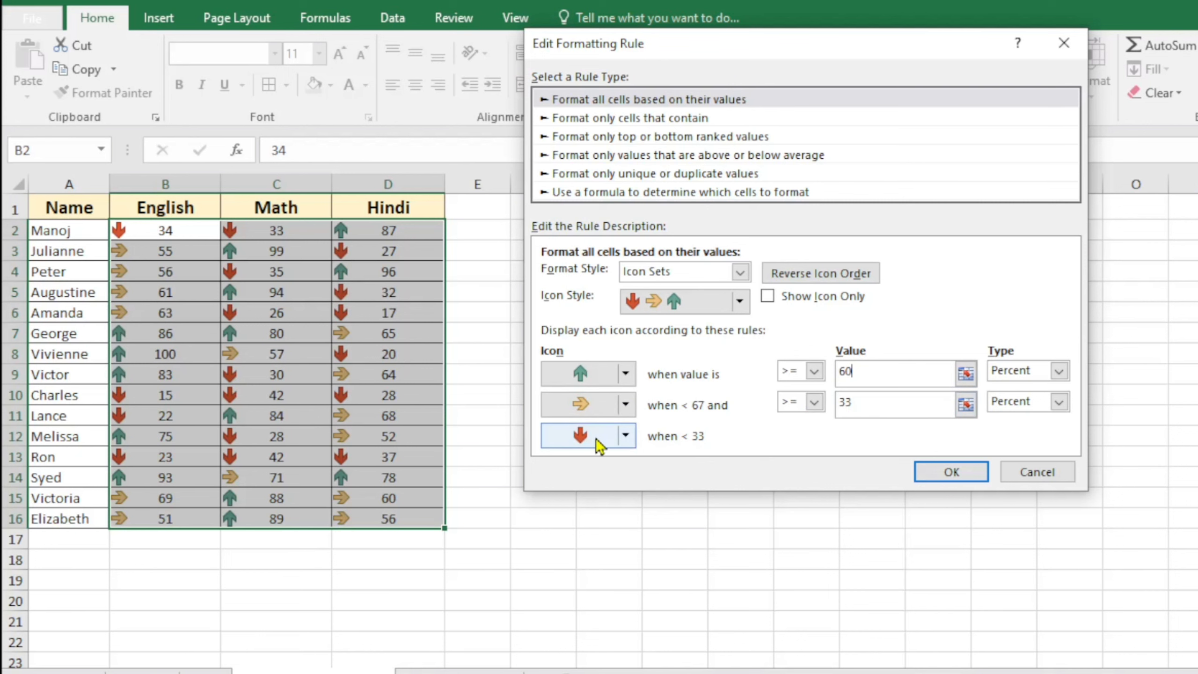
click(949, 471)
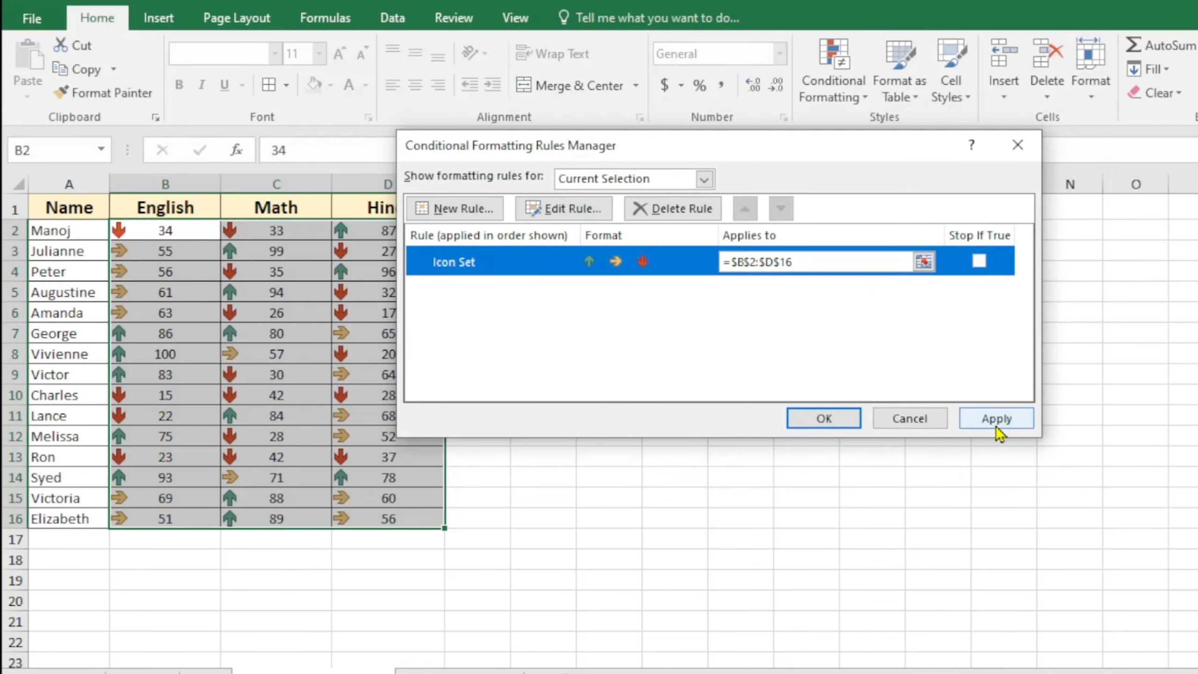
click(967, 425)
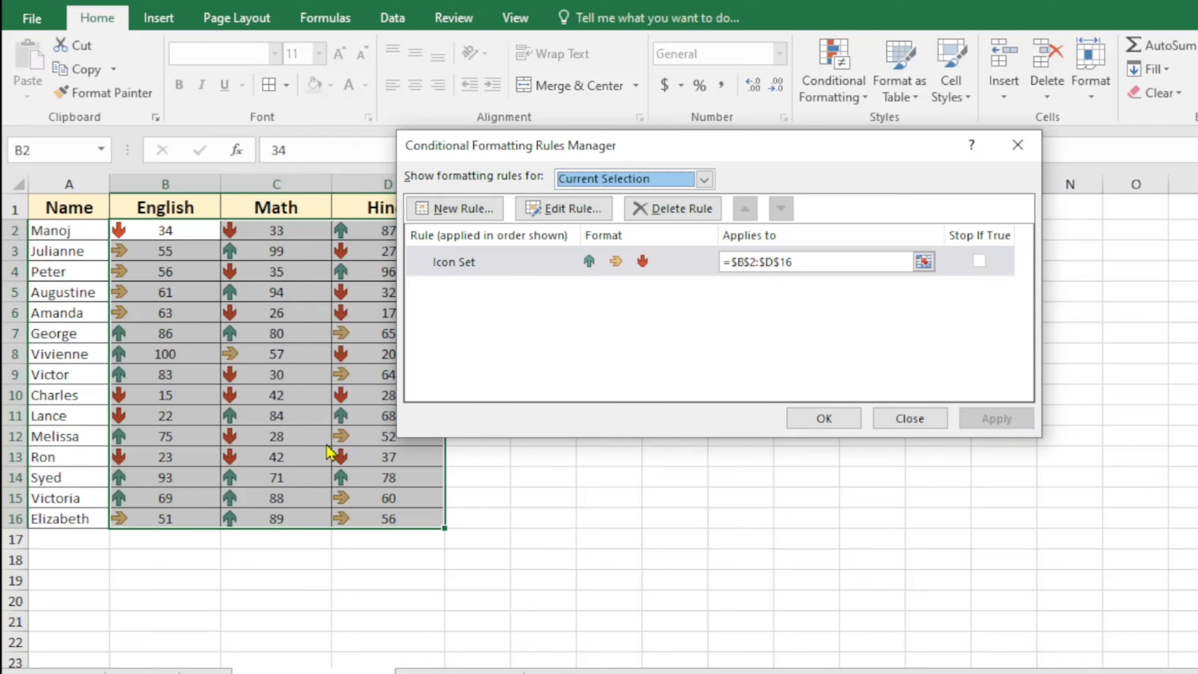
Delete the Icon Set rule from the scores and close the Rules Manager
drag(625, 142, 737, 112)
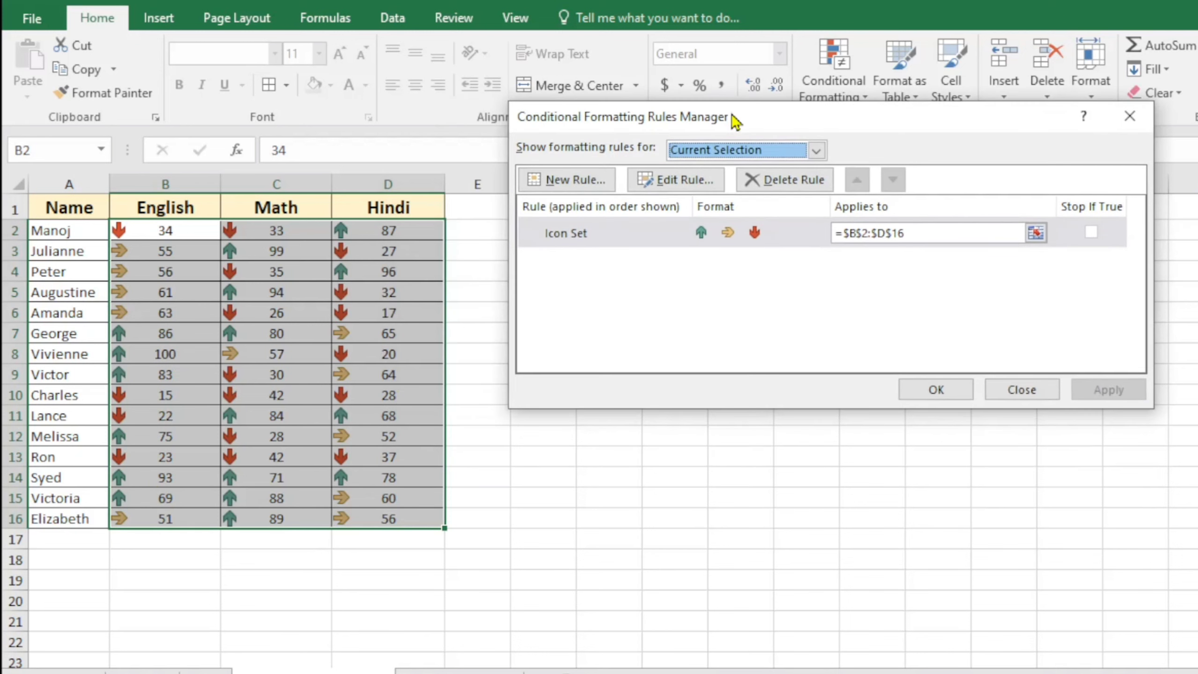
click(594, 236)
click(778, 179)
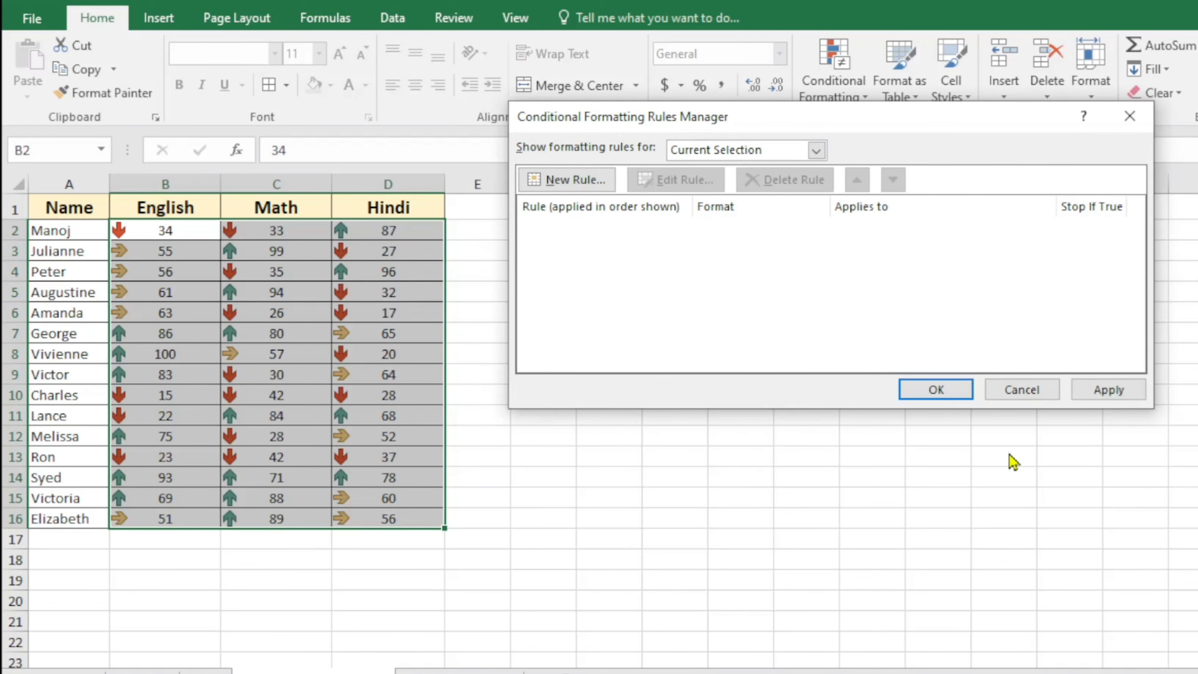
click(1127, 392)
click(925, 389)
click(542, 353)
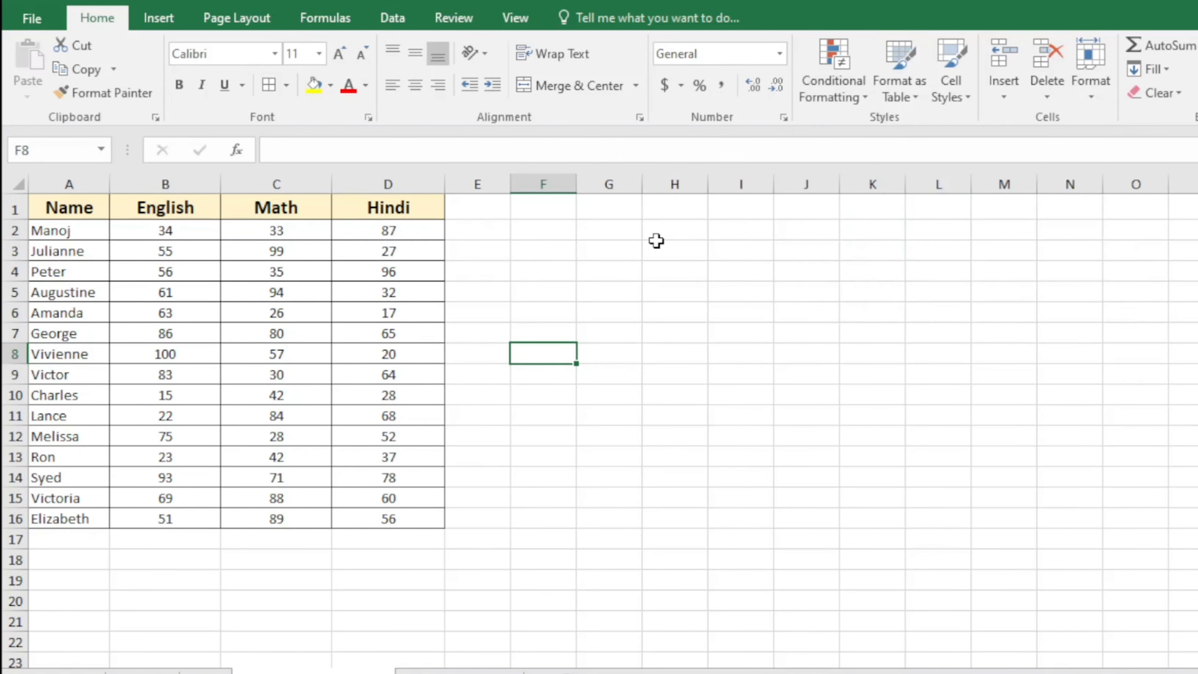
Format A1:D16 as a table with headers using an orange dark style
click(678, 283)
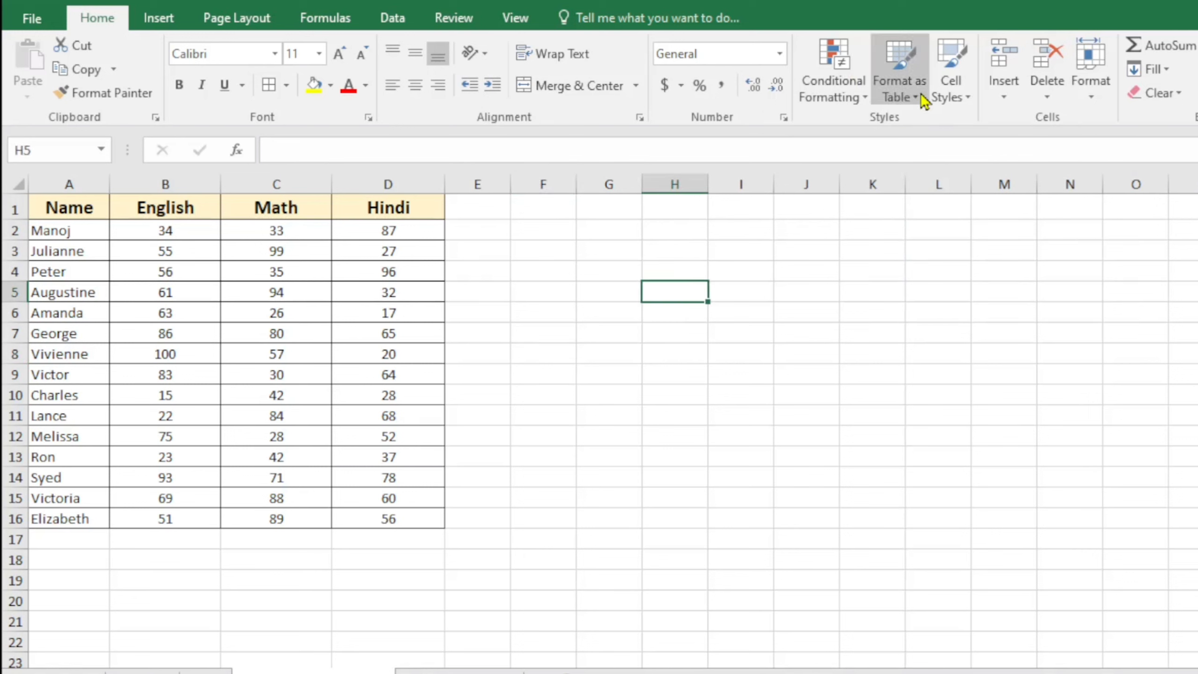
click(804, 201)
drag(106, 211, 407, 519)
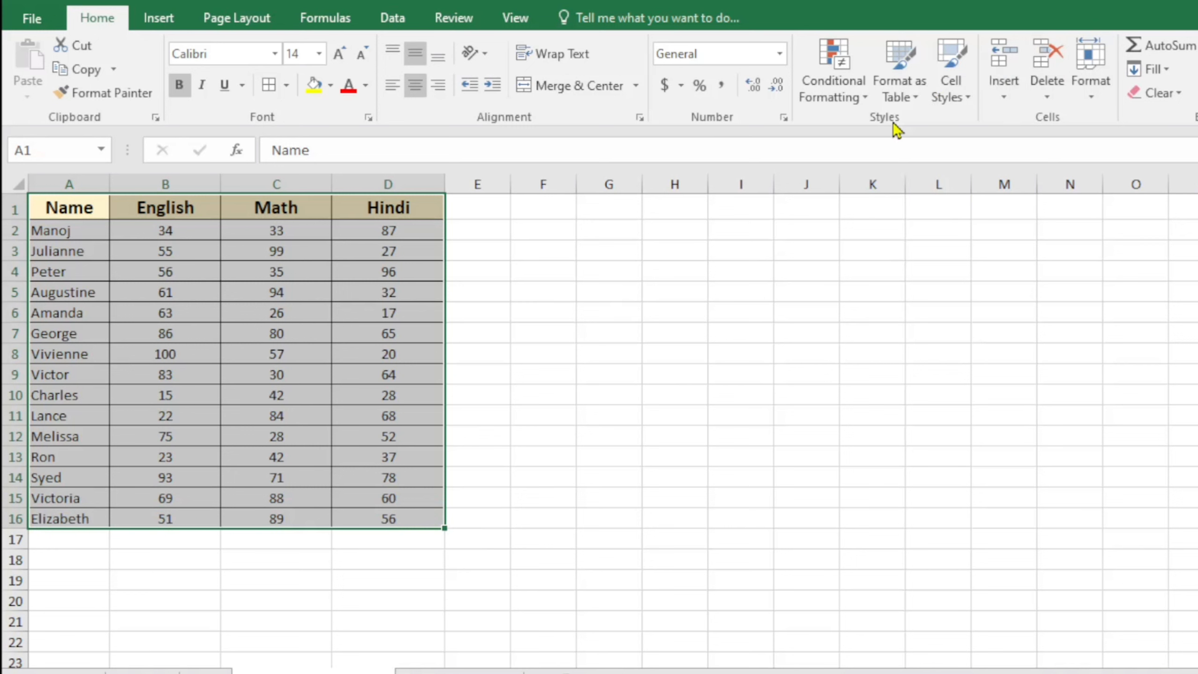
click(918, 102)
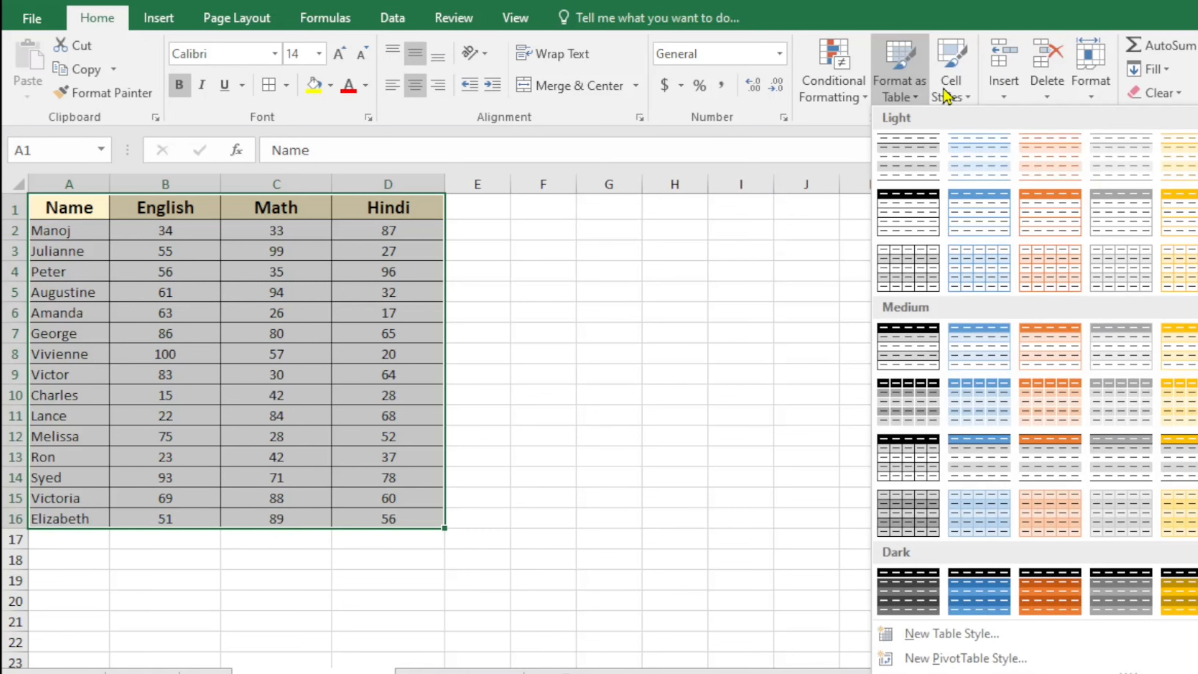
click(1052, 577)
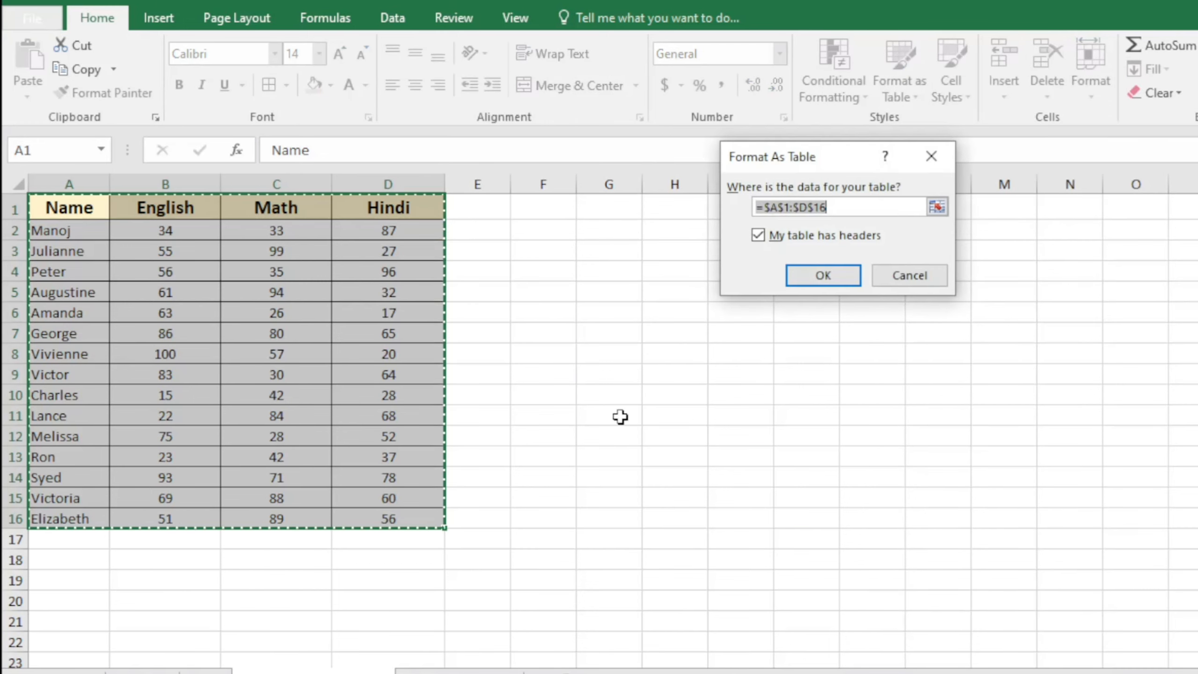
click(824, 276)
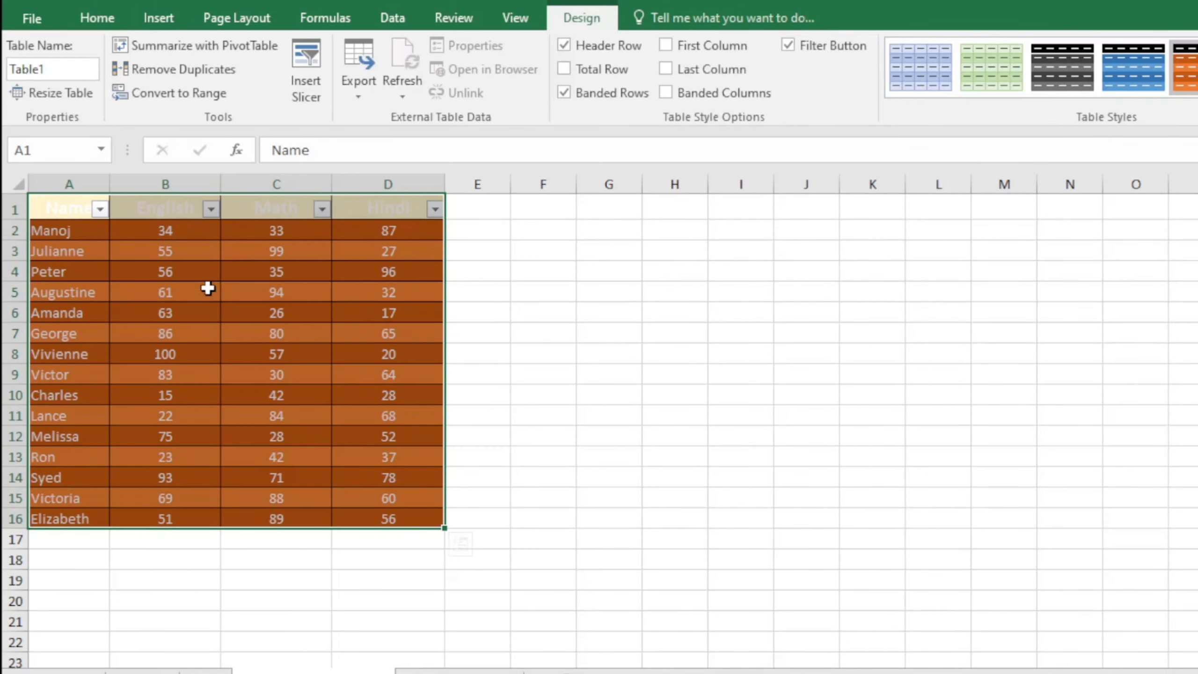
Try green, orange and lavender table styles, settling on the grey Medium banded style
click(1197, 90)
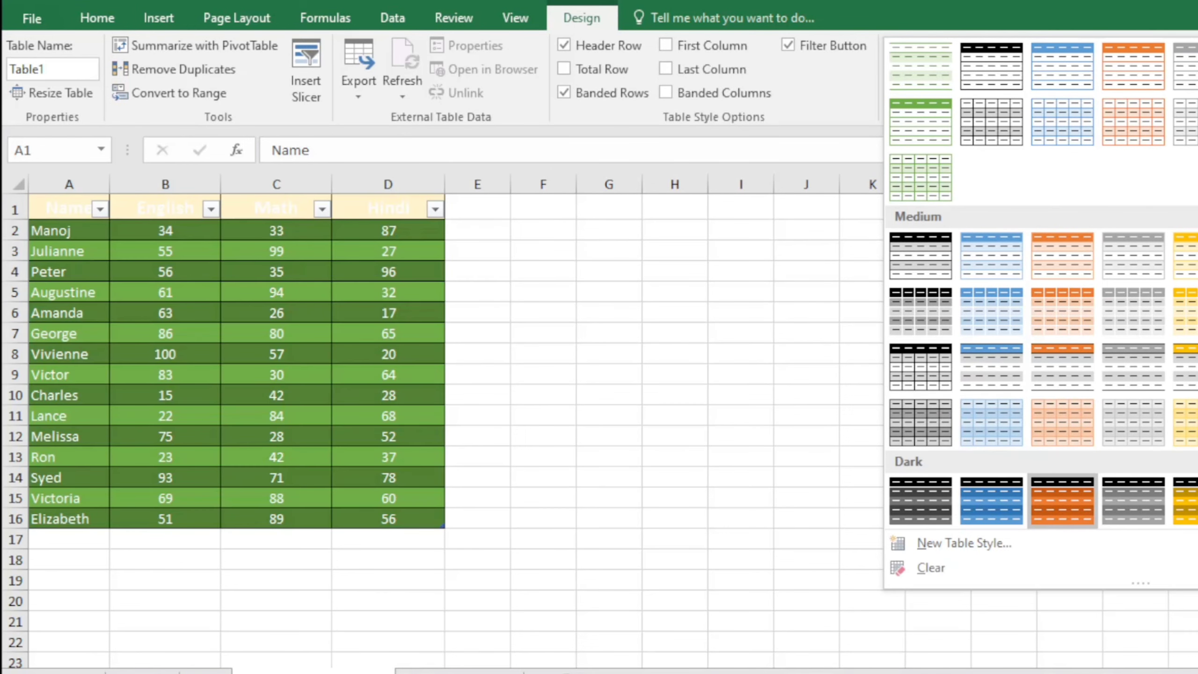
click(1063, 500)
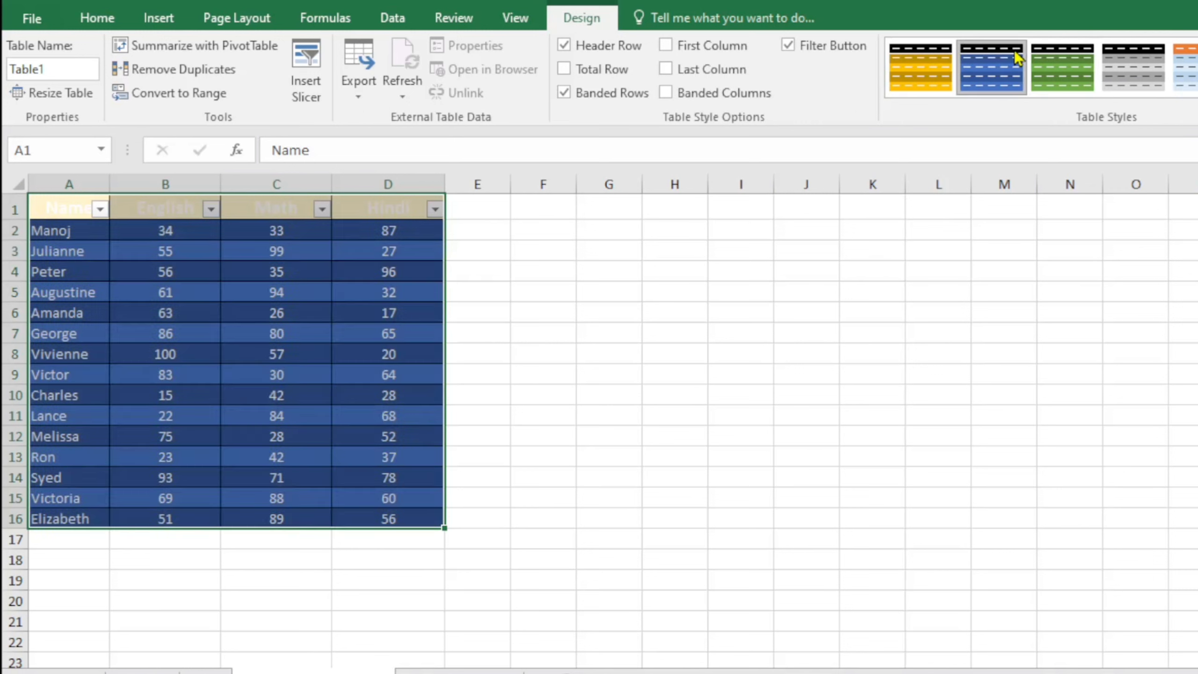
click(920, 66)
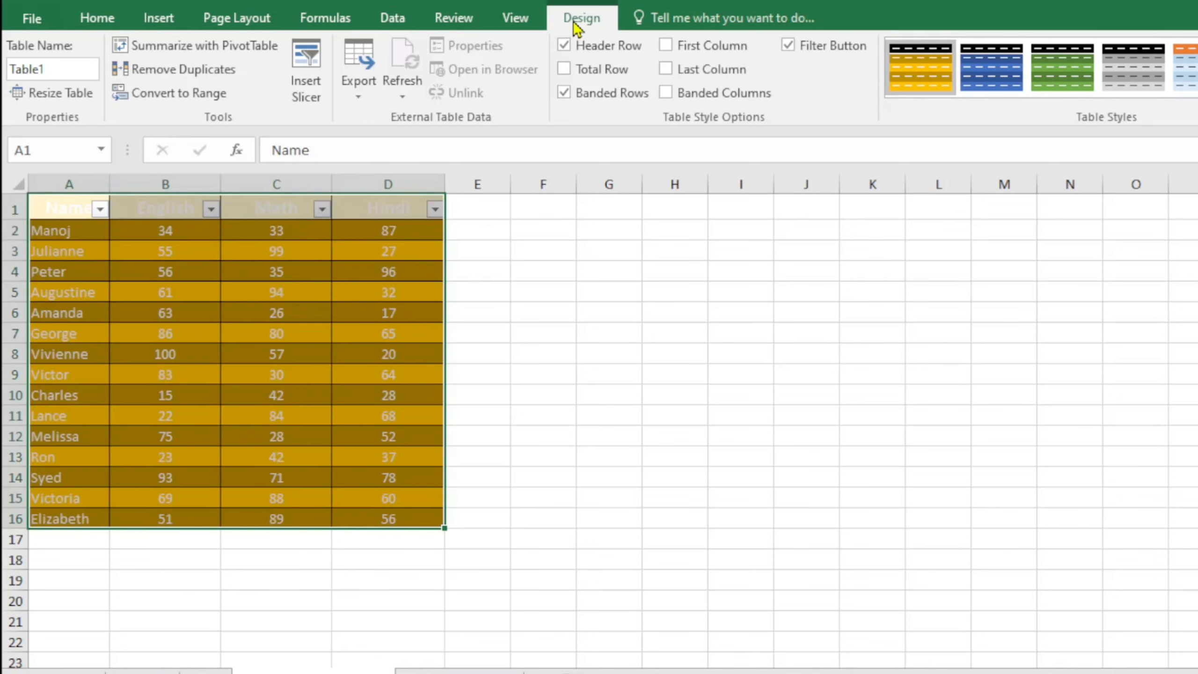
click(1196, 89)
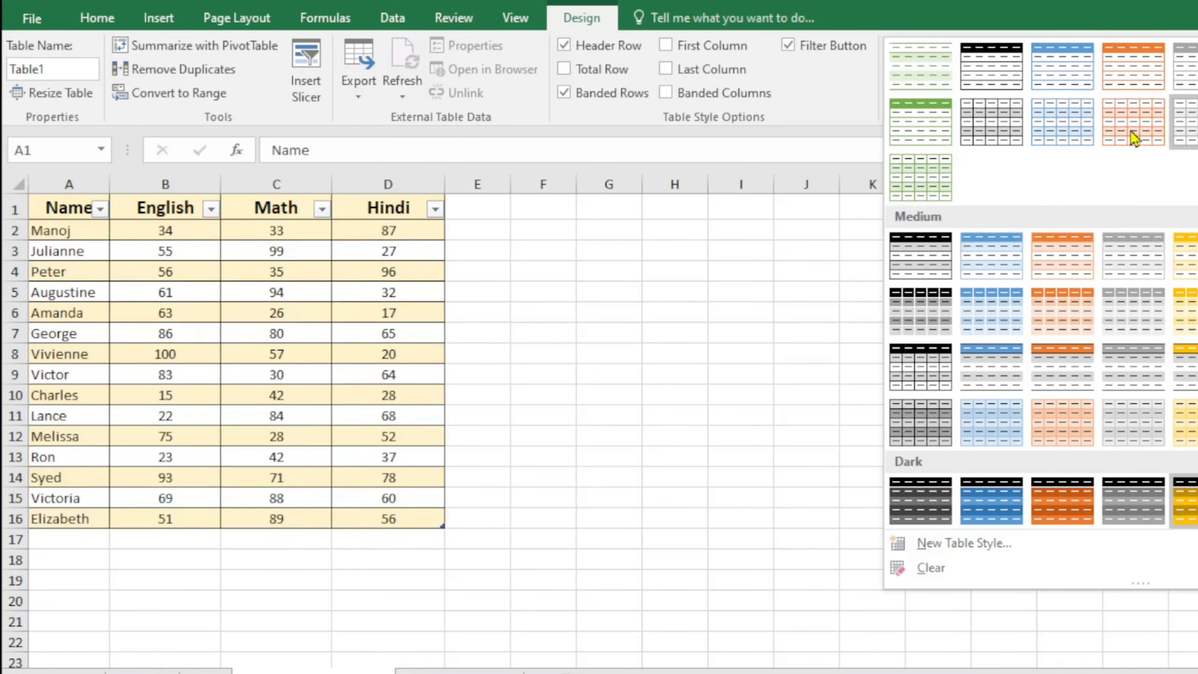
click(985, 66)
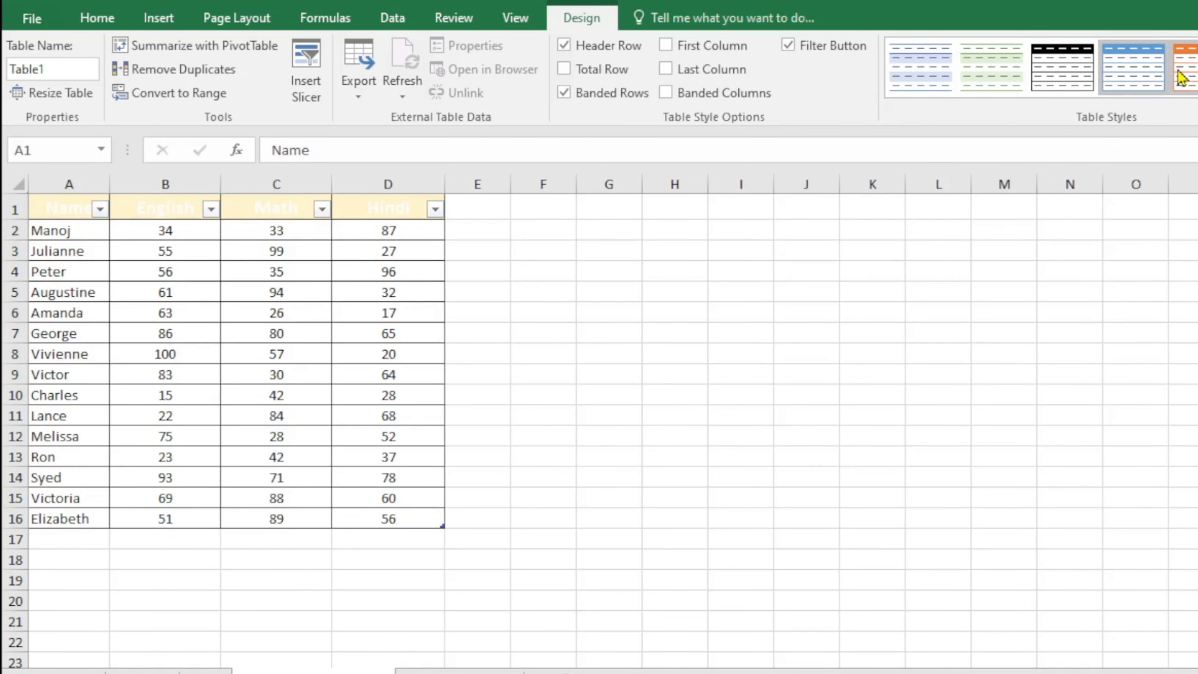
click(942, 79)
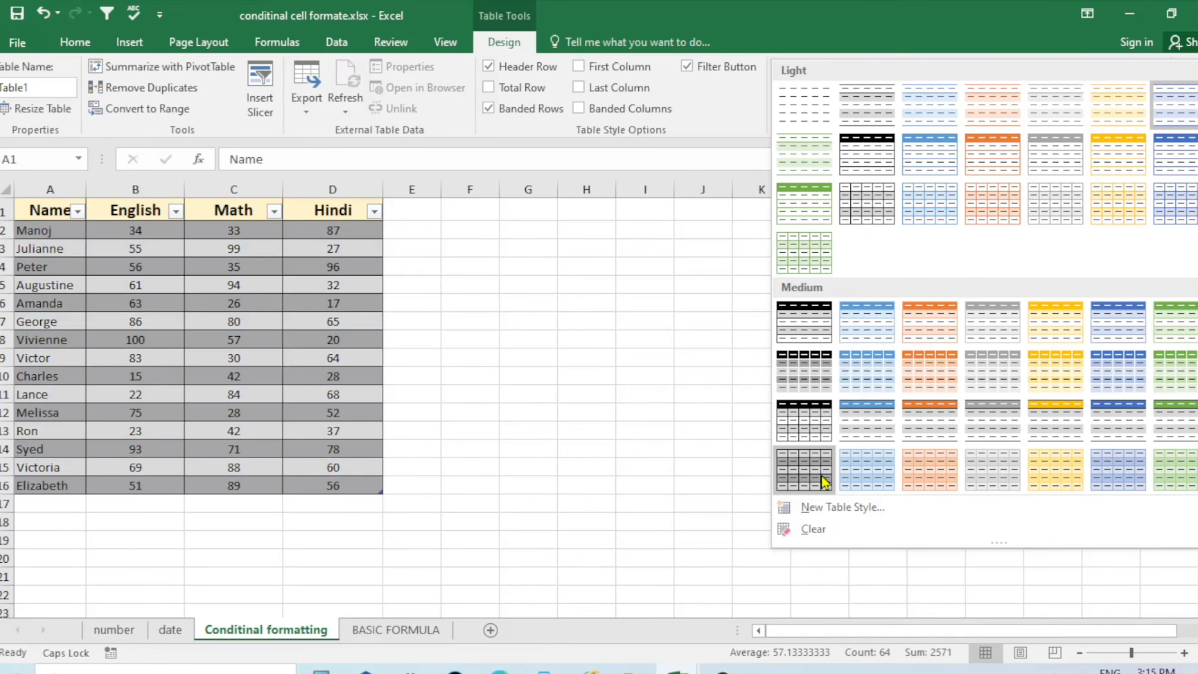
click(823, 480)
On Home, browse the Format as Table and Cell Styles galleries without applying anything
click(587, 339)
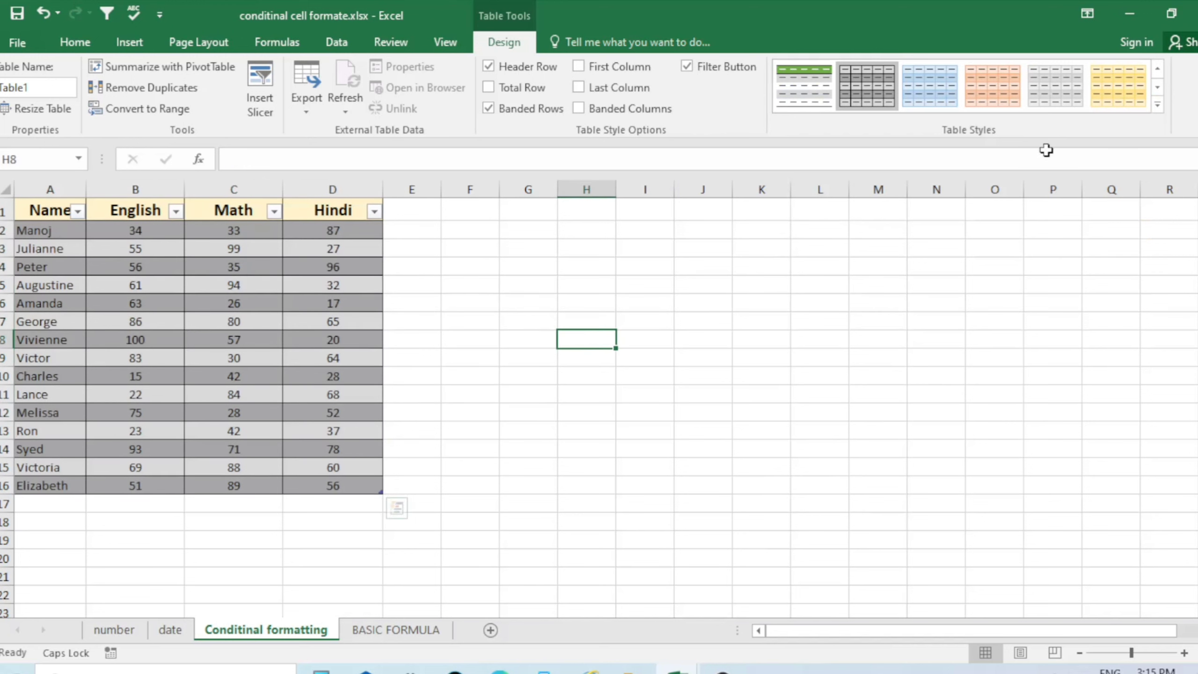
click(313, 417)
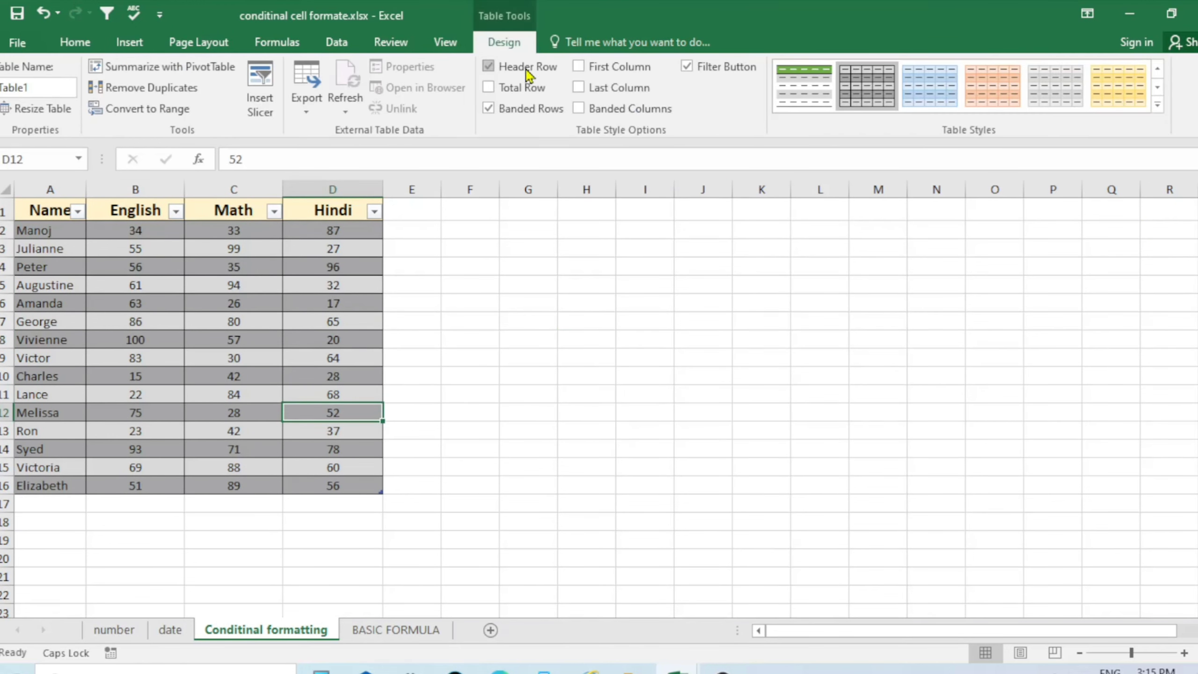
click(75, 42)
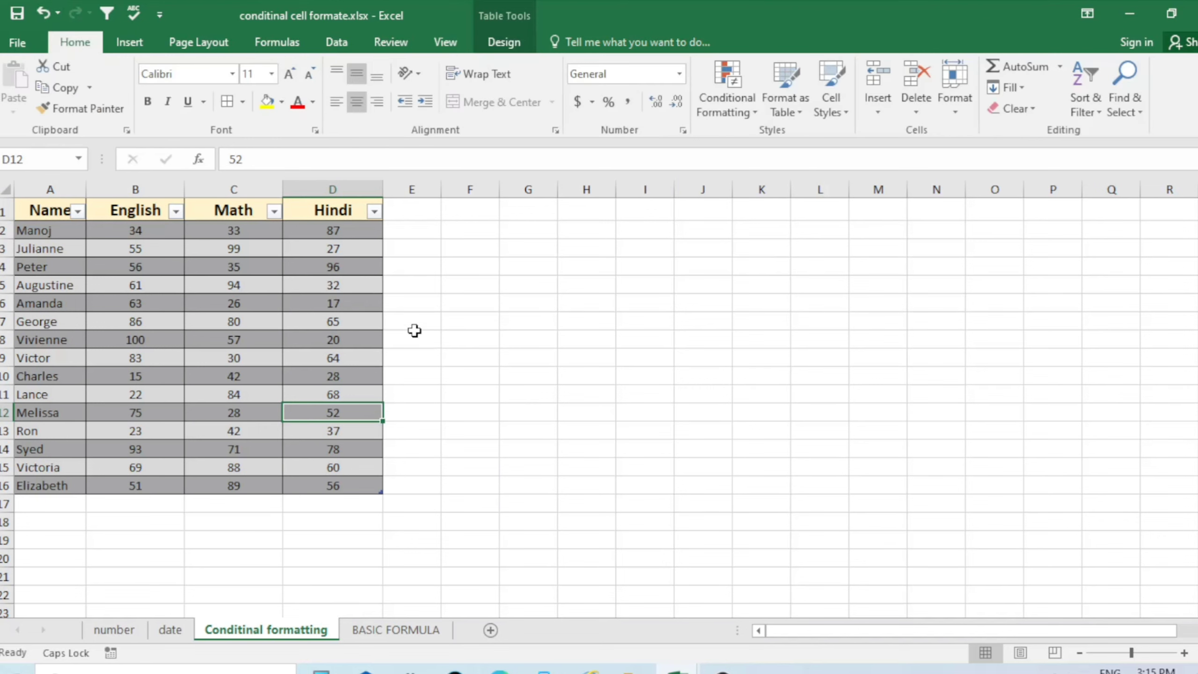
click(703, 285)
click(226, 324)
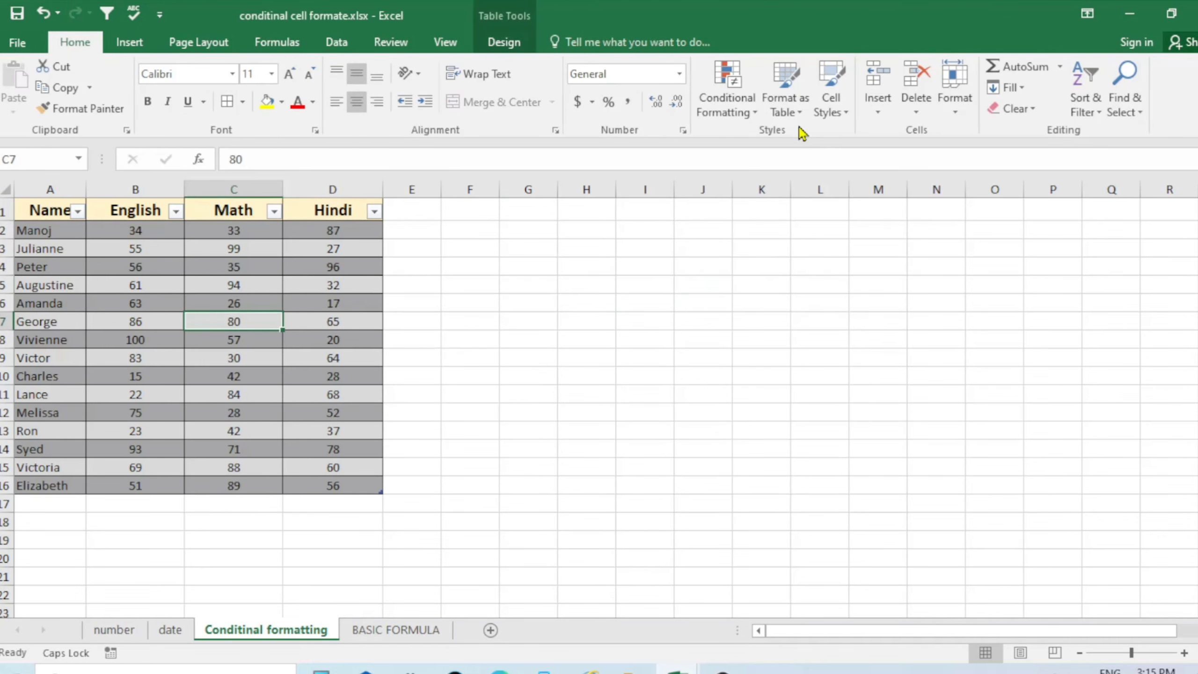
click(793, 110)
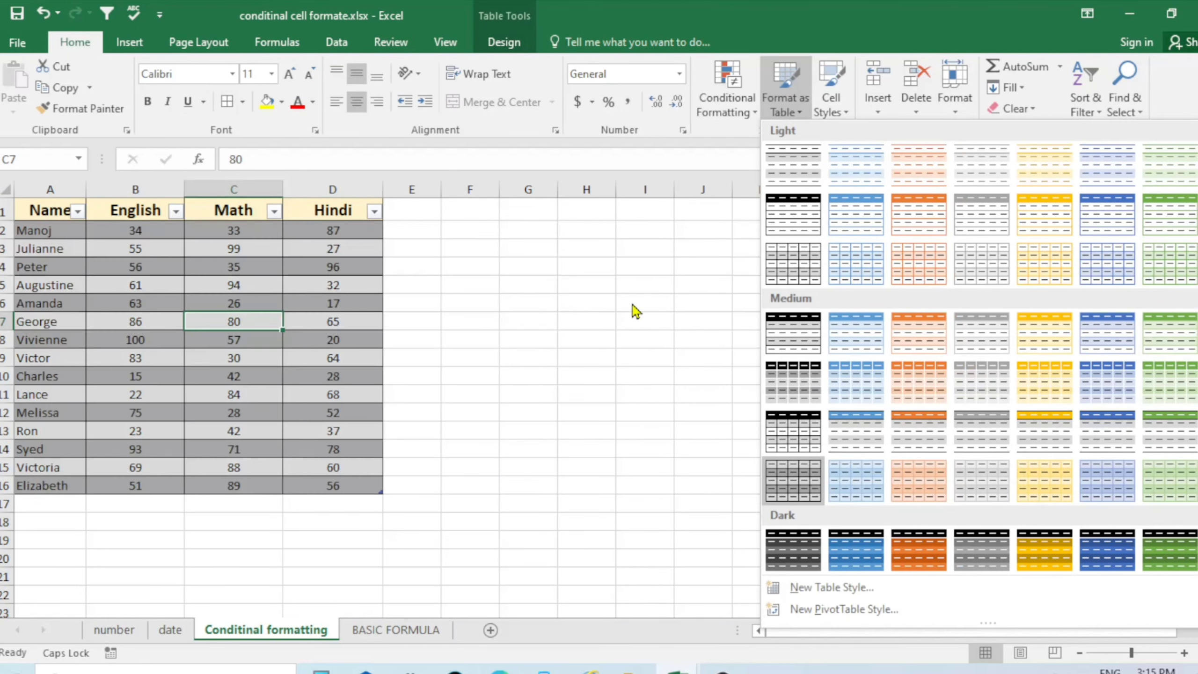
click(635, 313)
click(842, 116)
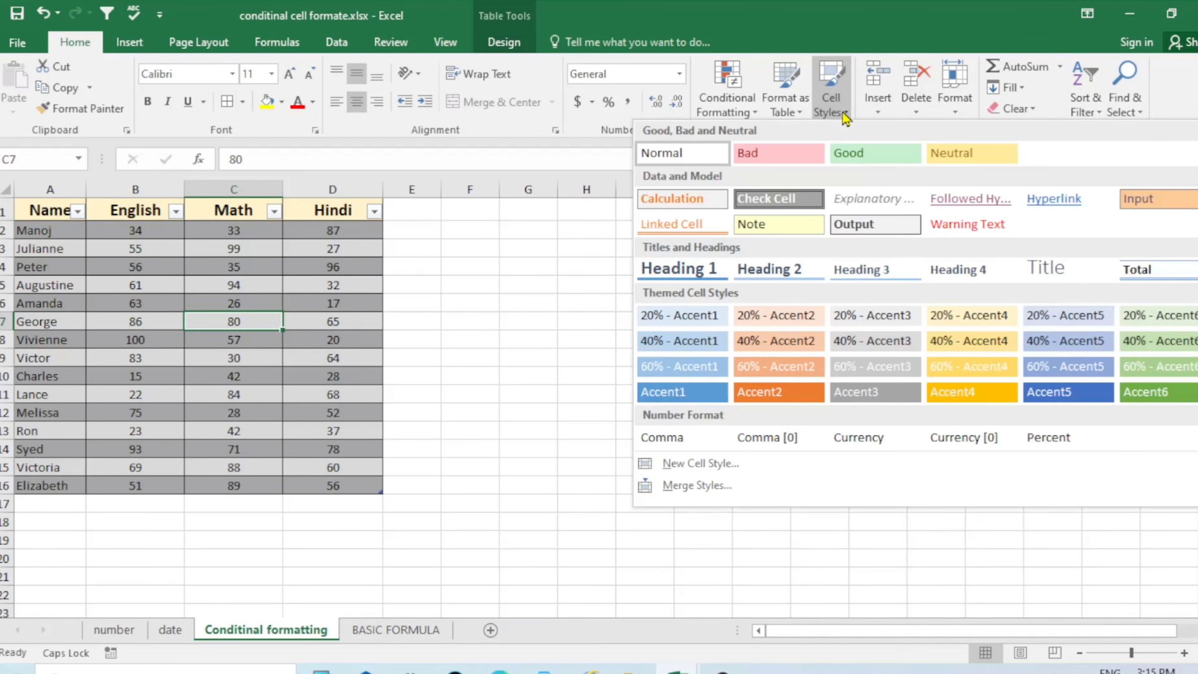
click(505, 329)
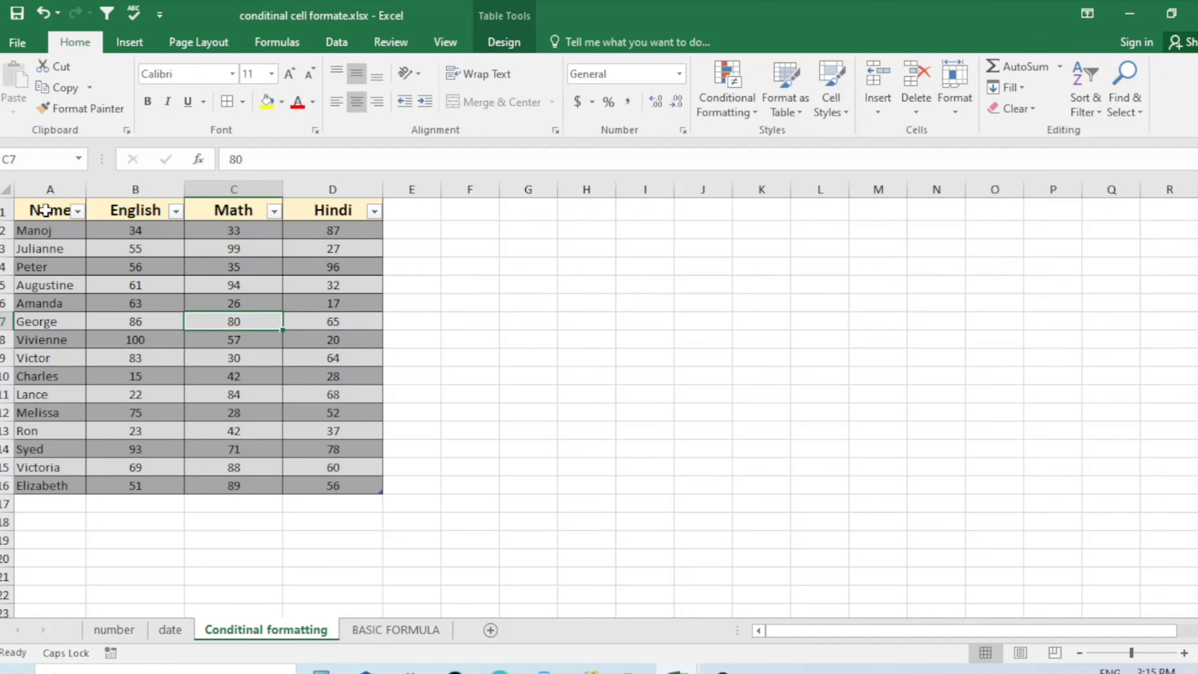
click(46, 211)
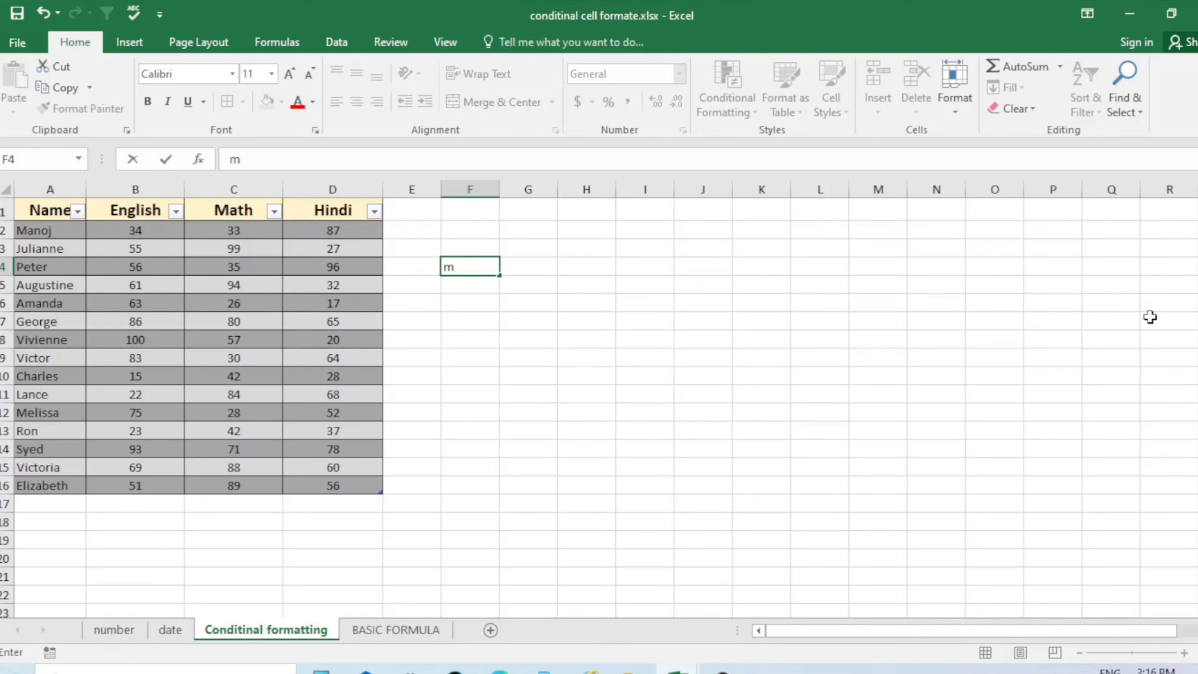
Enter the person's full name in F4 and widen column F to fit it
key(Caps_Lock)
key(Caps_Lock)
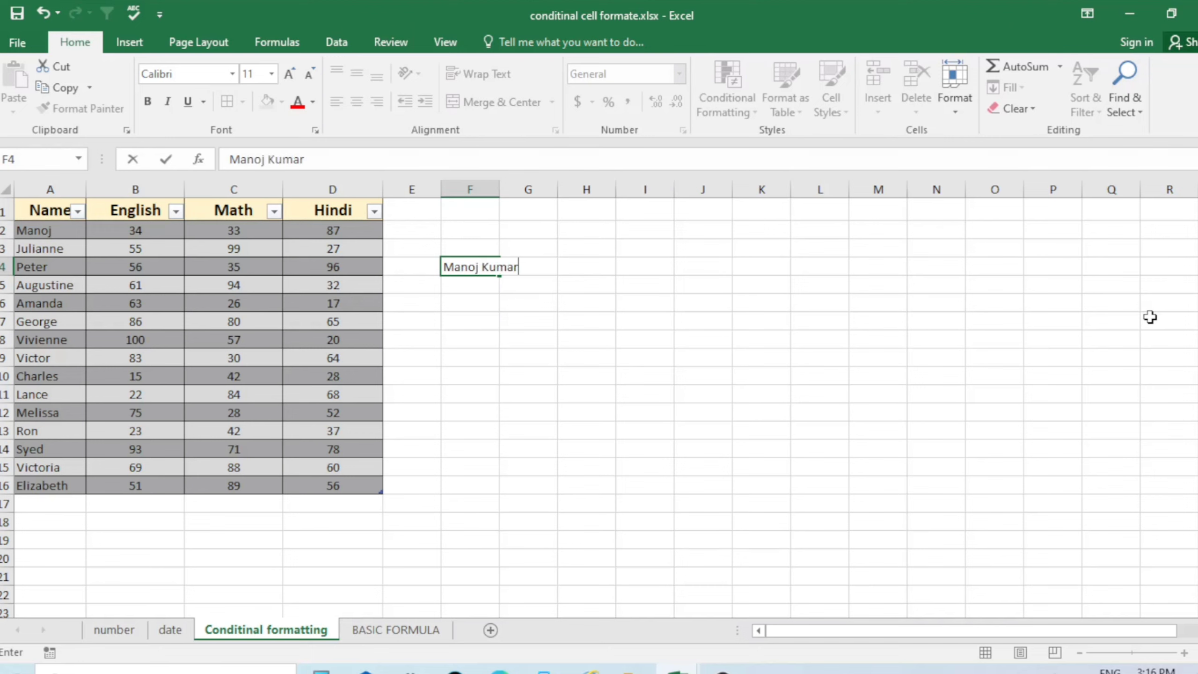
key(Return)
drag(500, 189, 564, 189)
Apply the Heading 1 cell style to the name in F4 and review the result
click(516, 268)
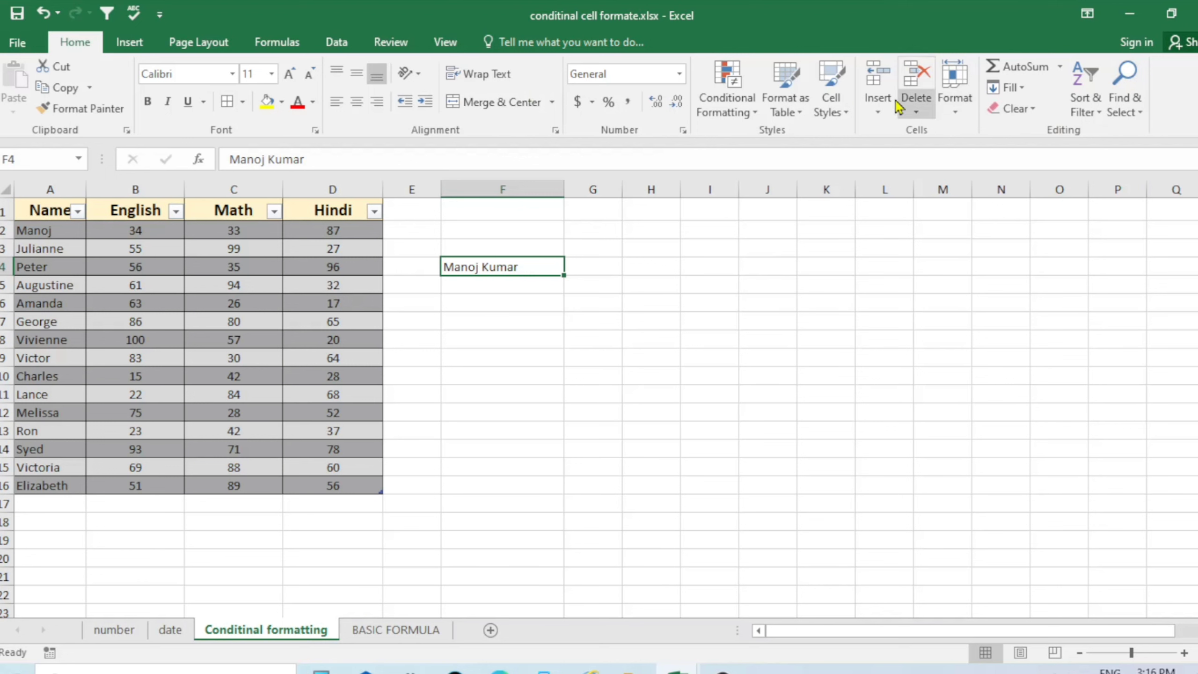
click(843, 119)
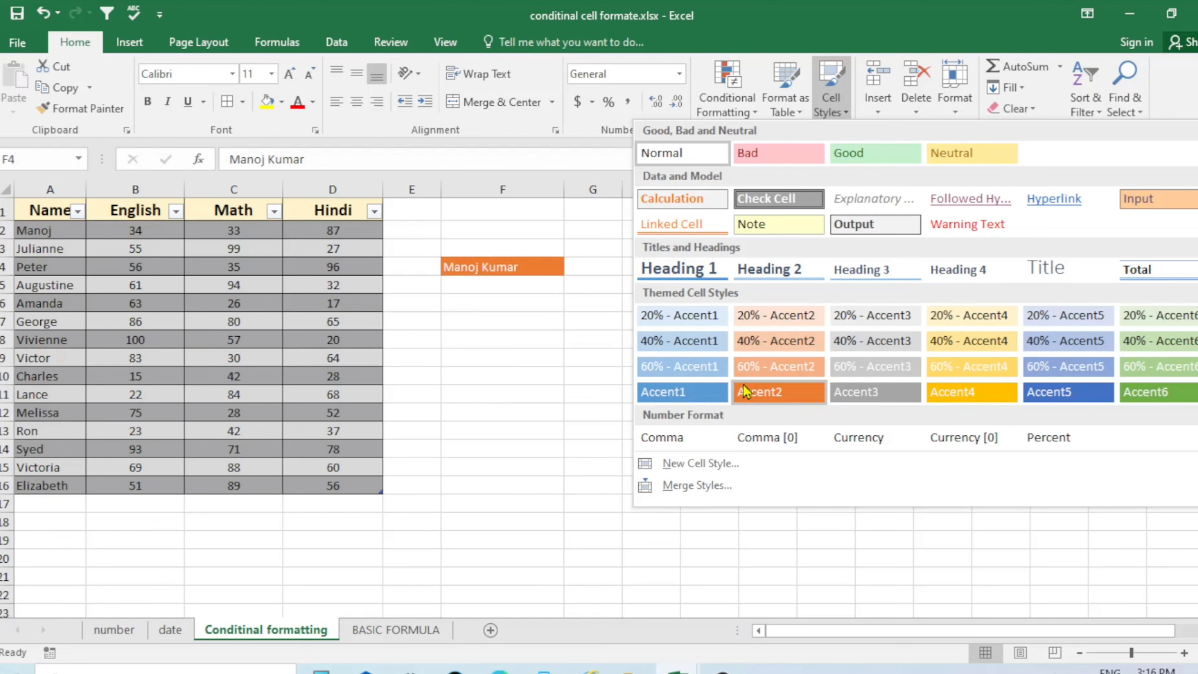
click(694, 269)
click(545, 349)
click(546, 364)
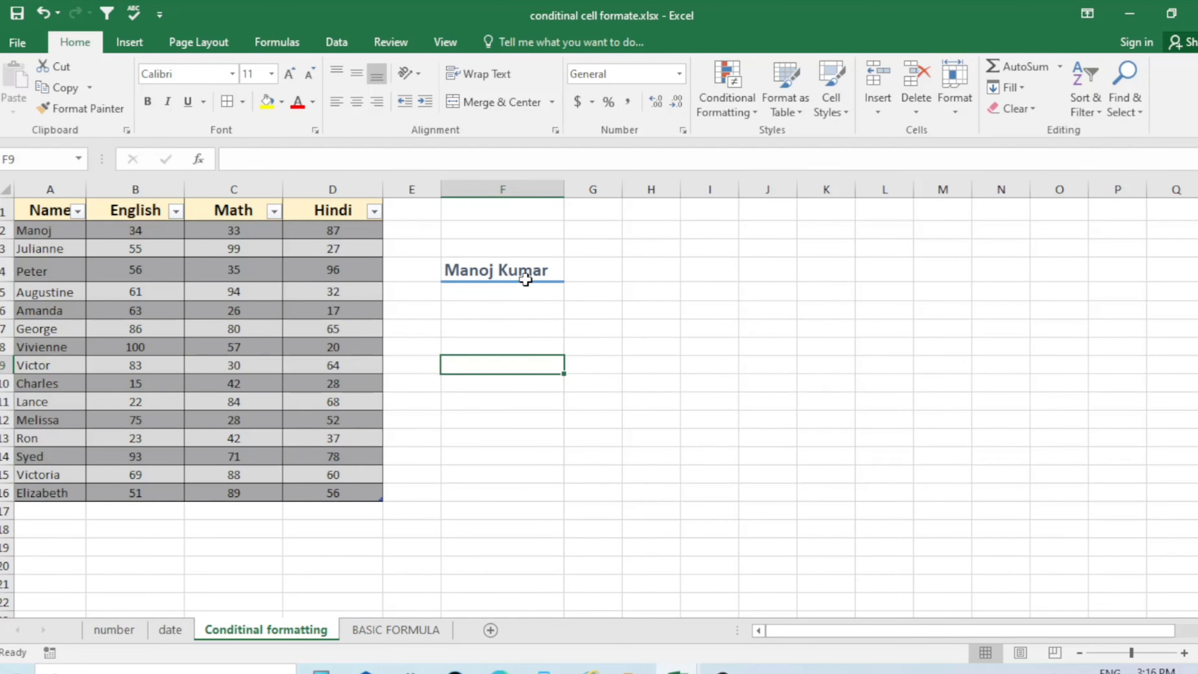
click(538, 272)
click(844, 309)
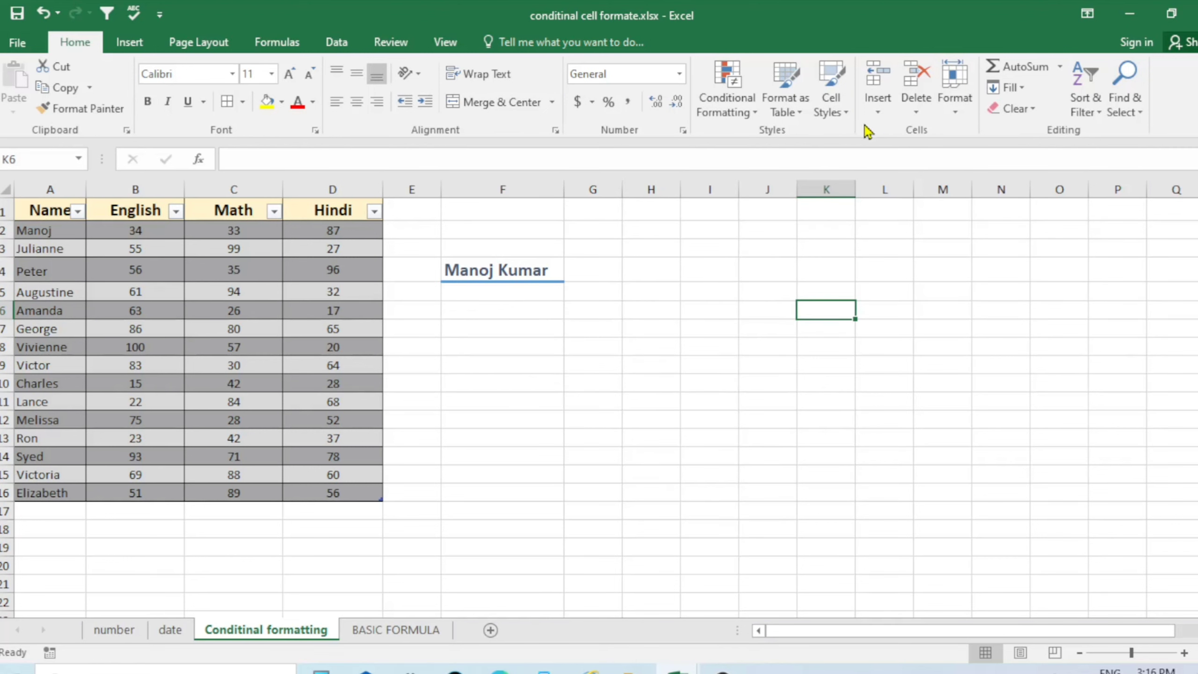
click(845, 118)
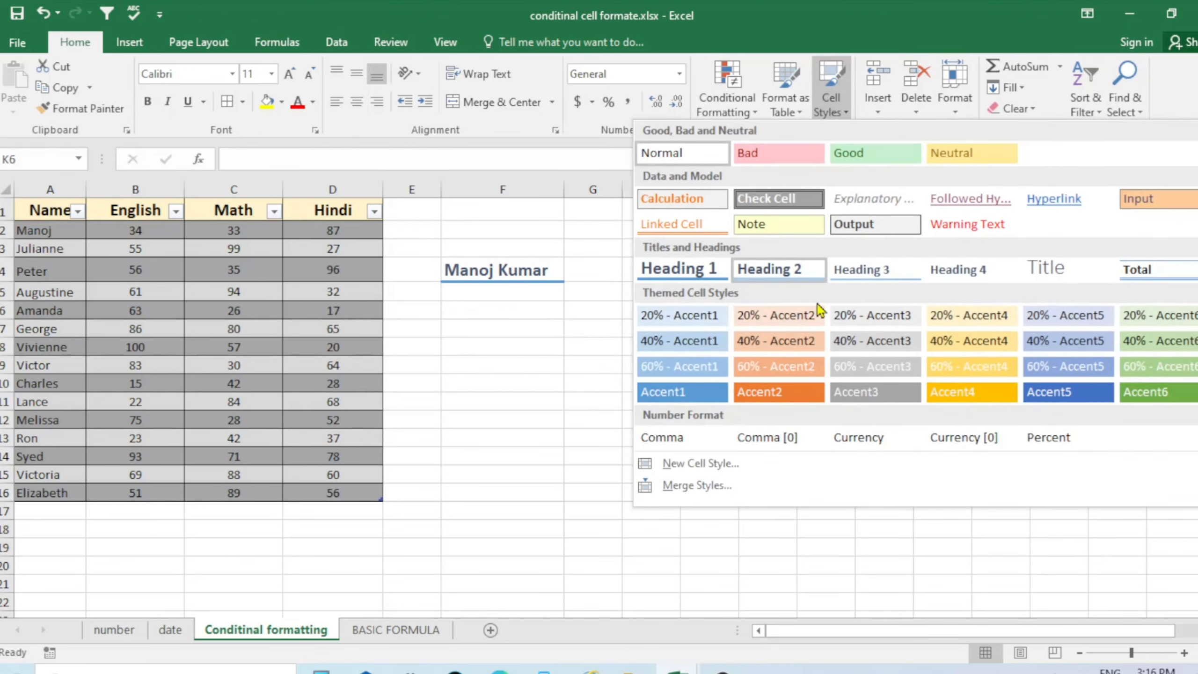
click(498, 346)
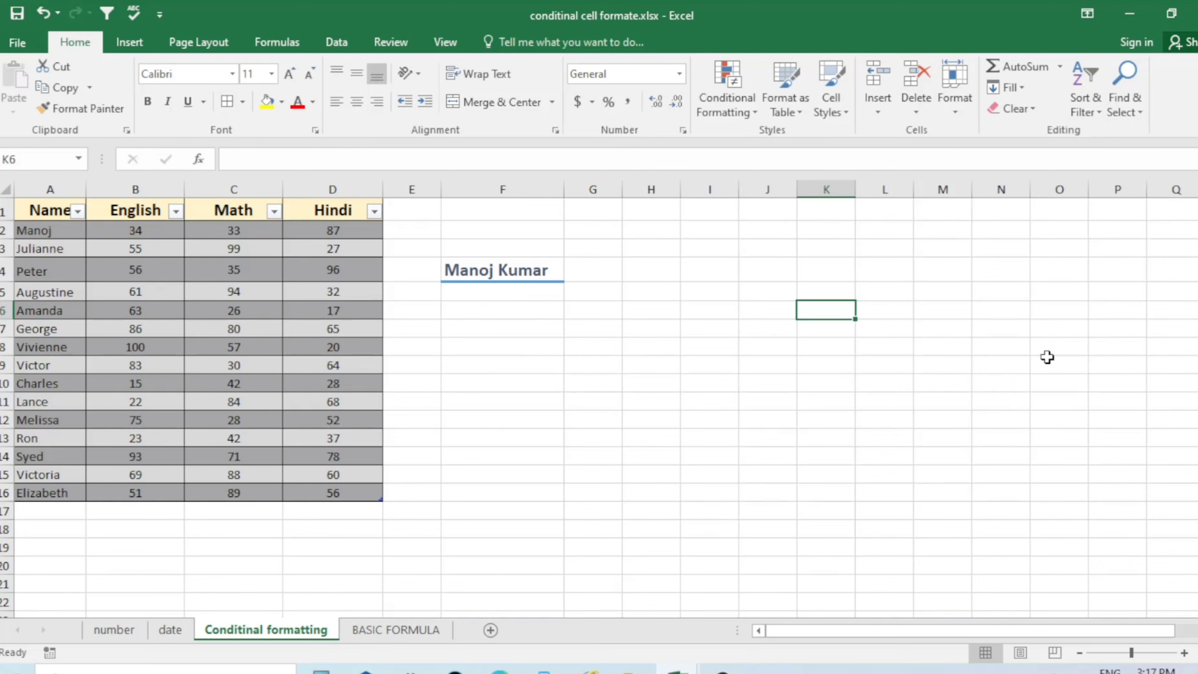
click(835, 272)
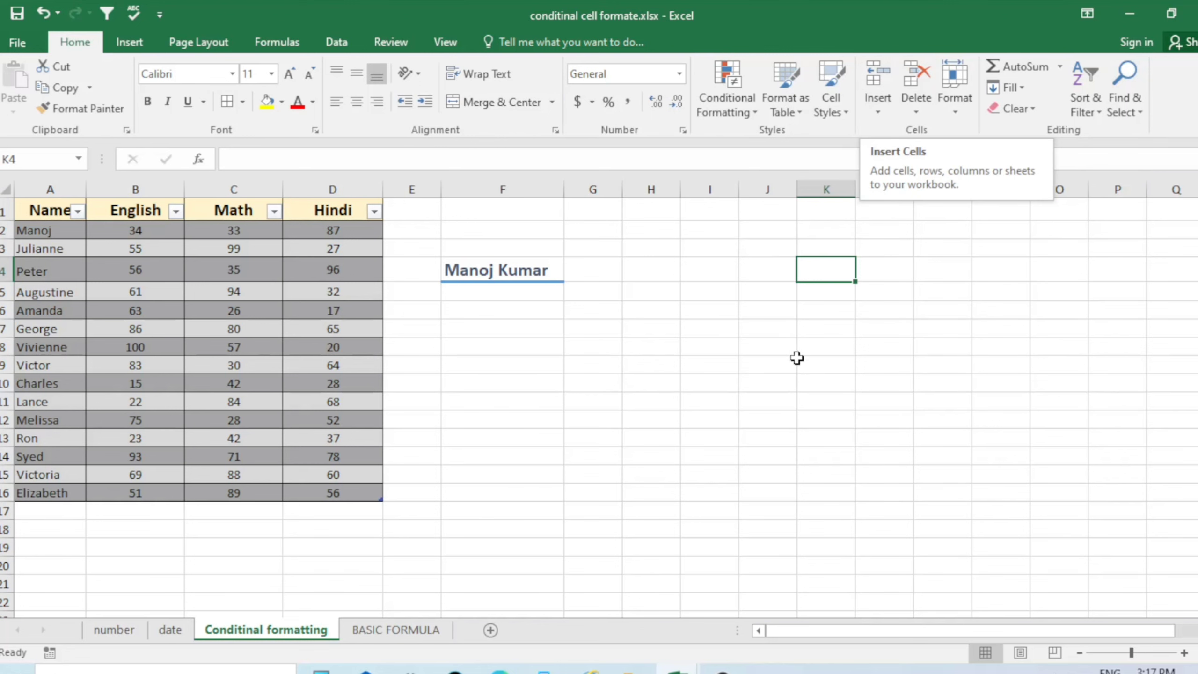
click(826, 402)
On the number sheet, insert a blank cell at D3, shifting the General values down
click(169, 629)
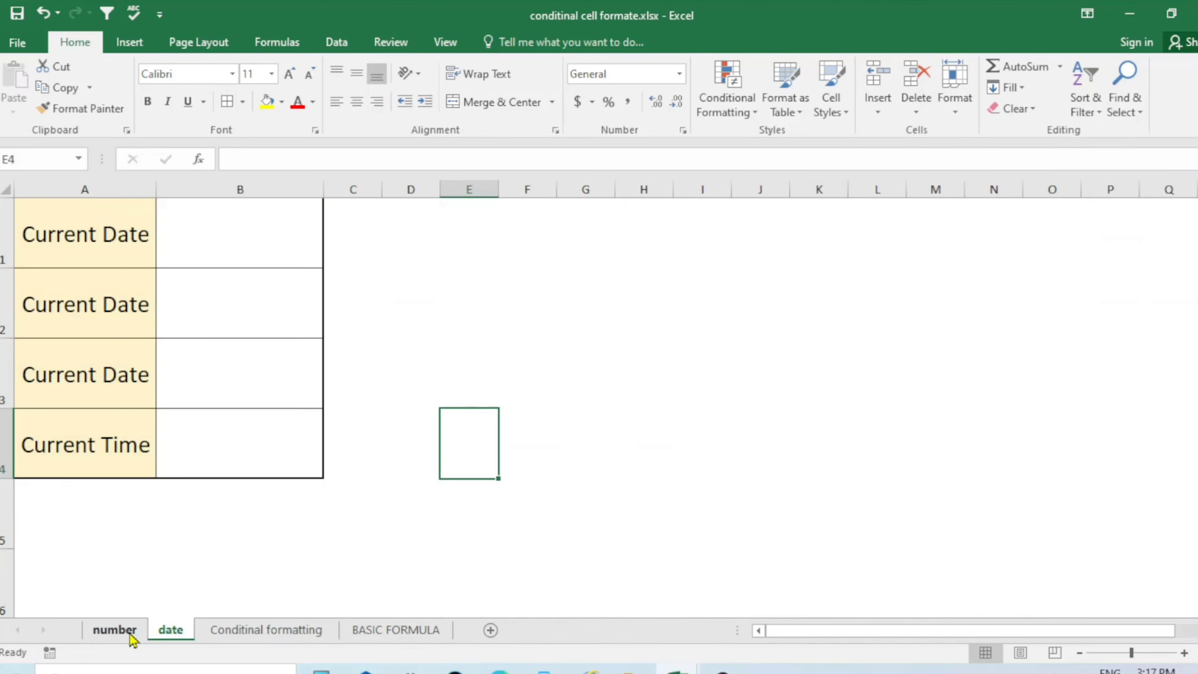
click(128, 631)
click(498, 527)
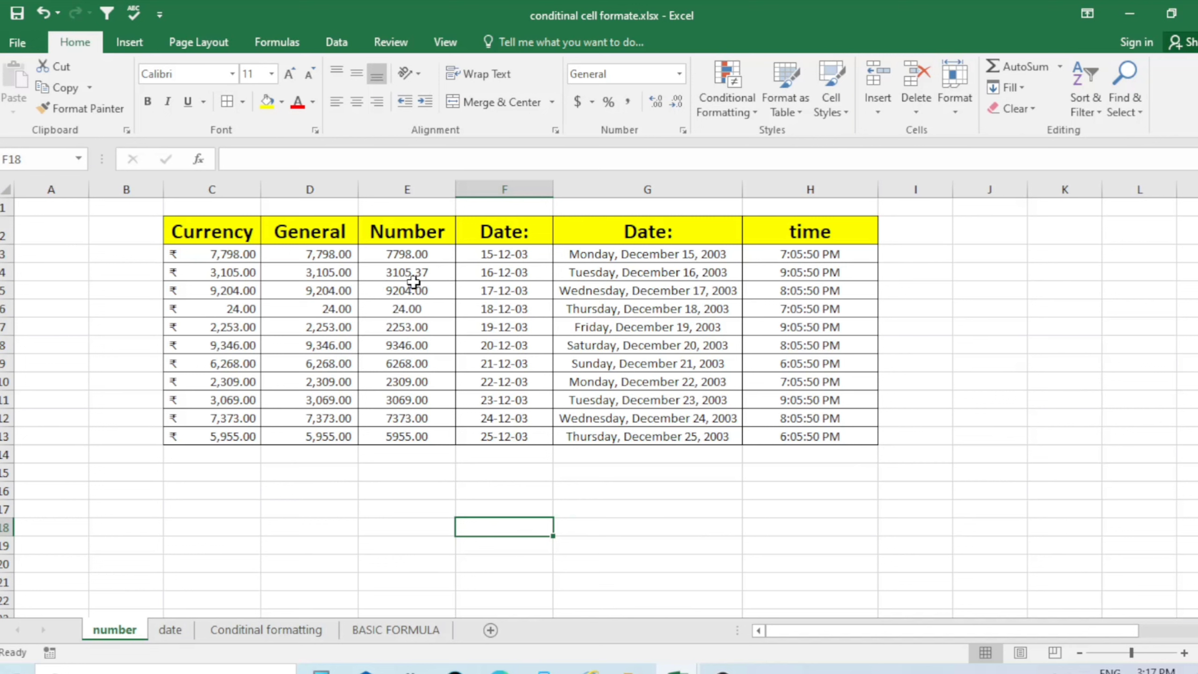
click(327, 258)
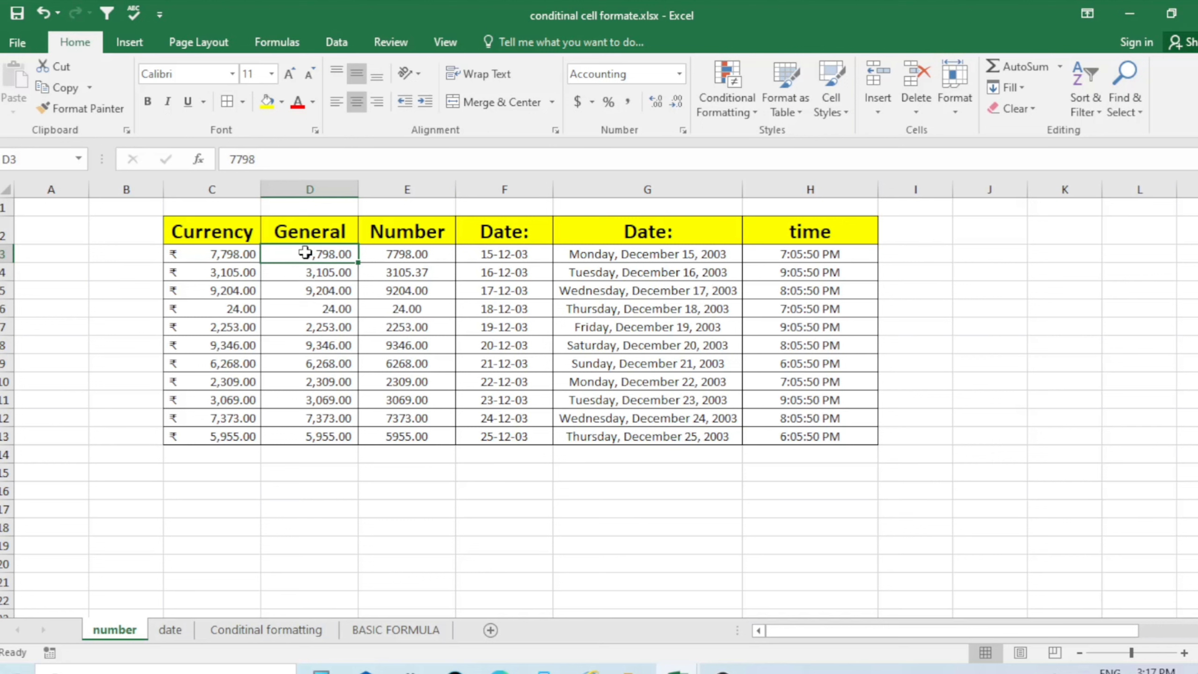
click(878, 112)
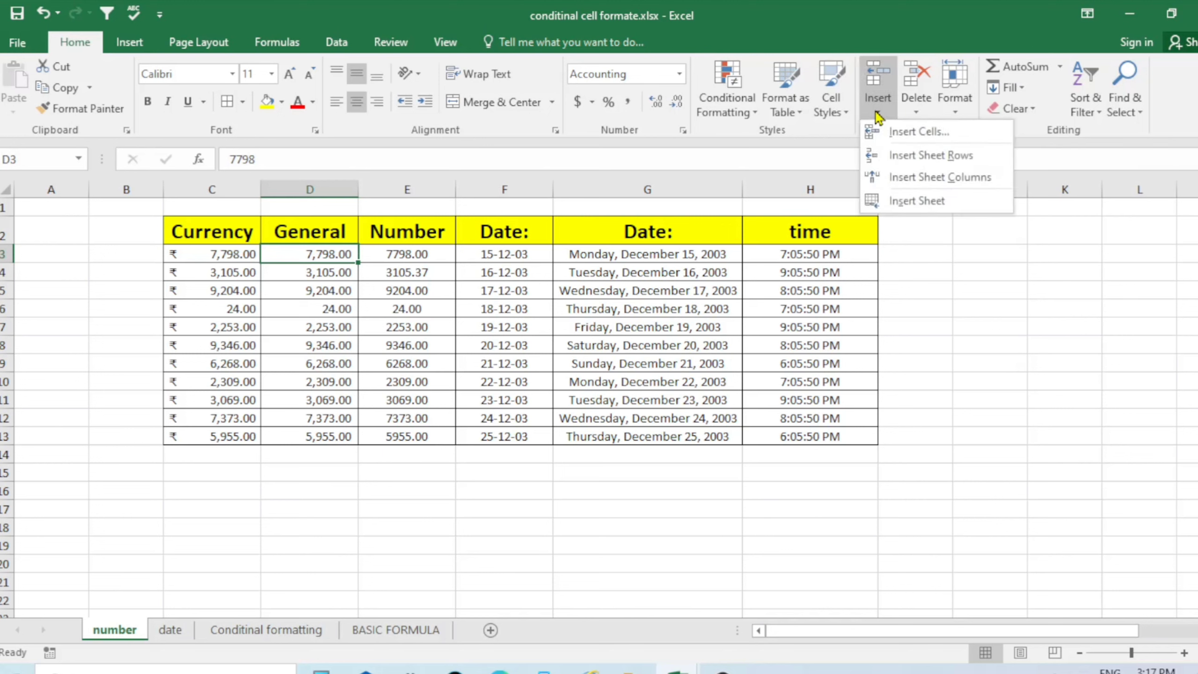
click(913, 133)
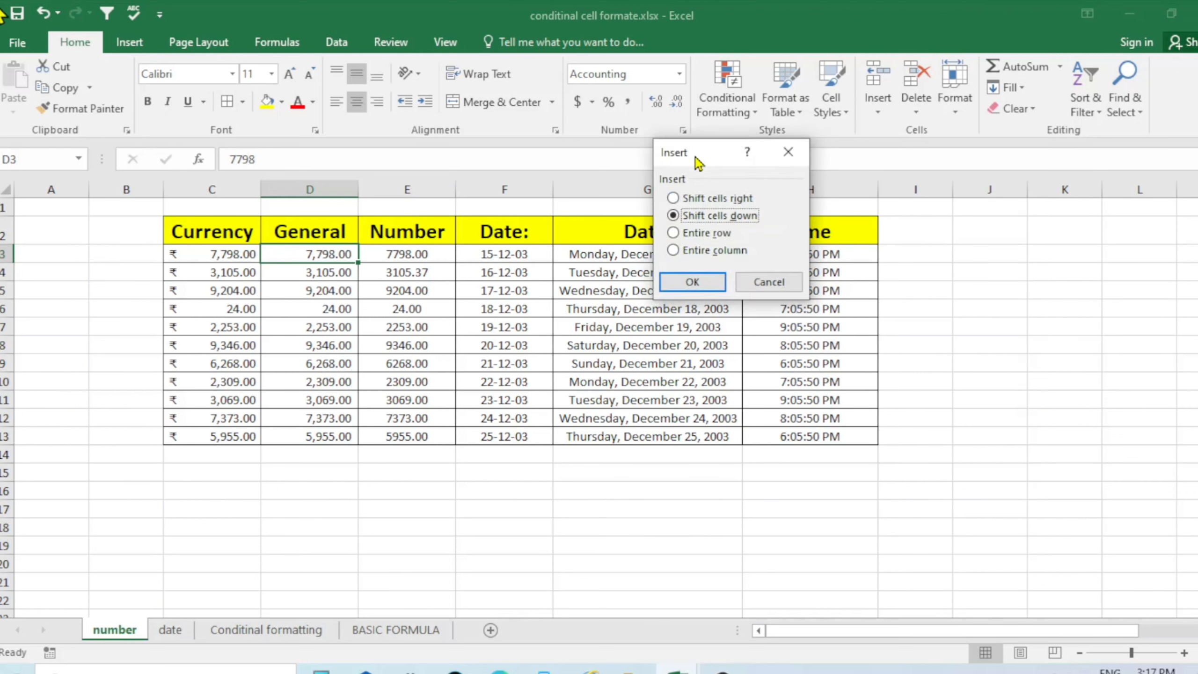
drag(702, 157, 546, 161)
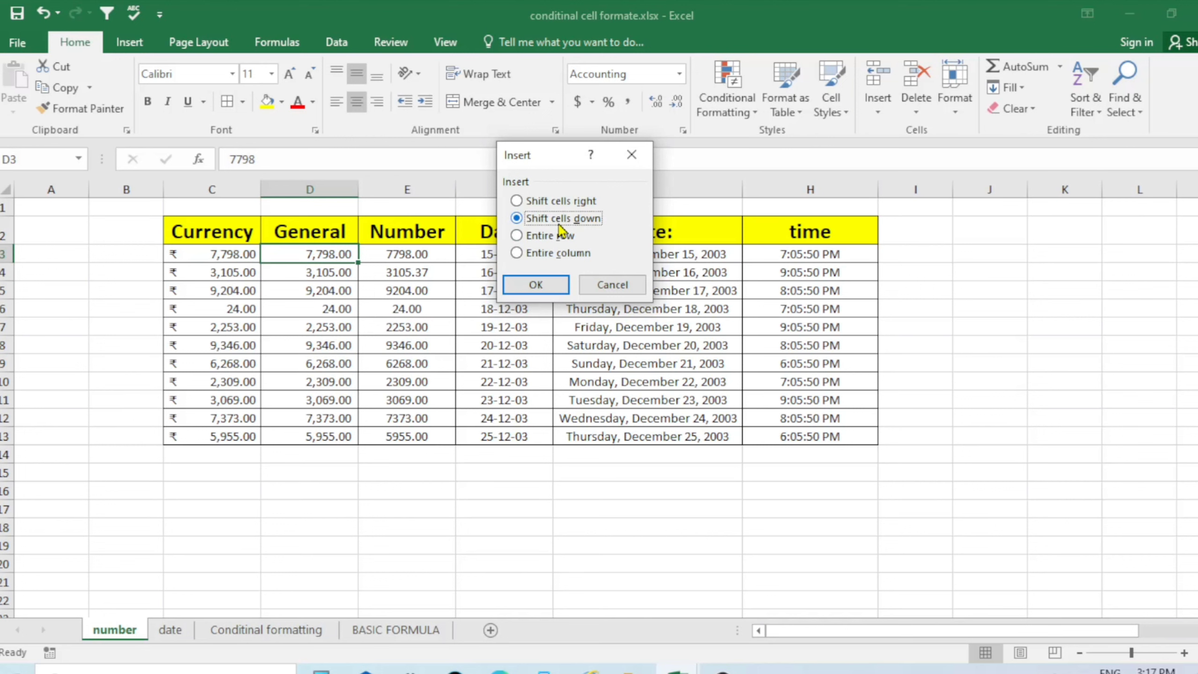
click(535, 284)
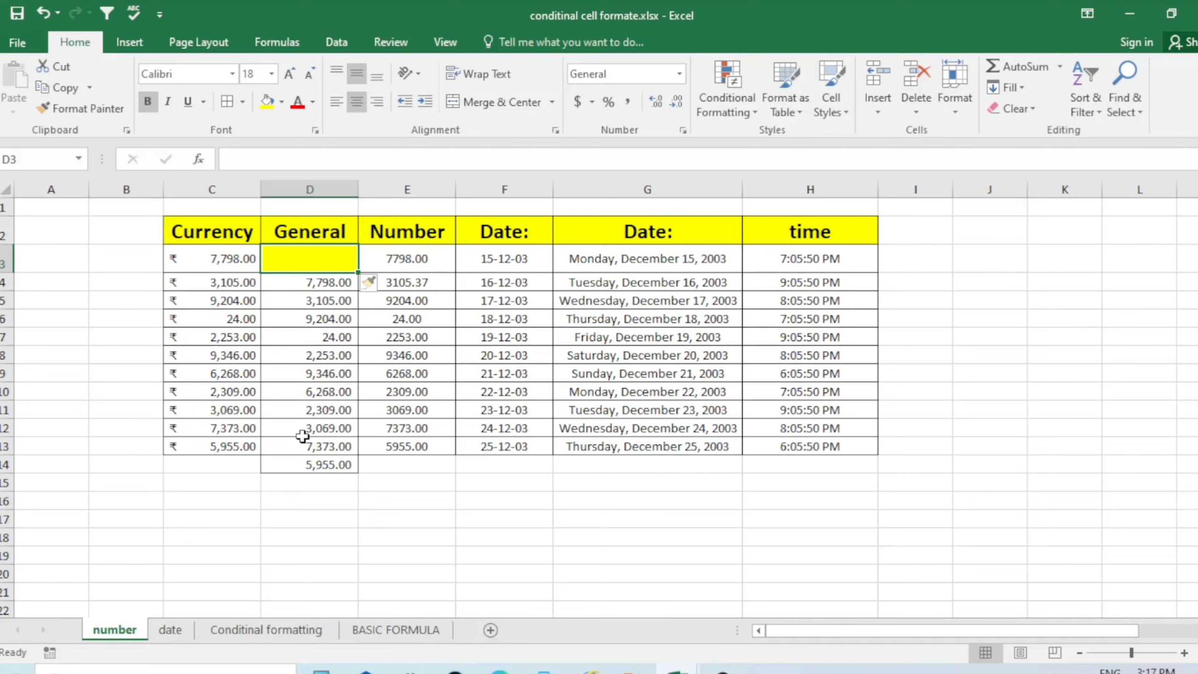
Delete the blank D3 cell so the values shift back up
click(508, 519)
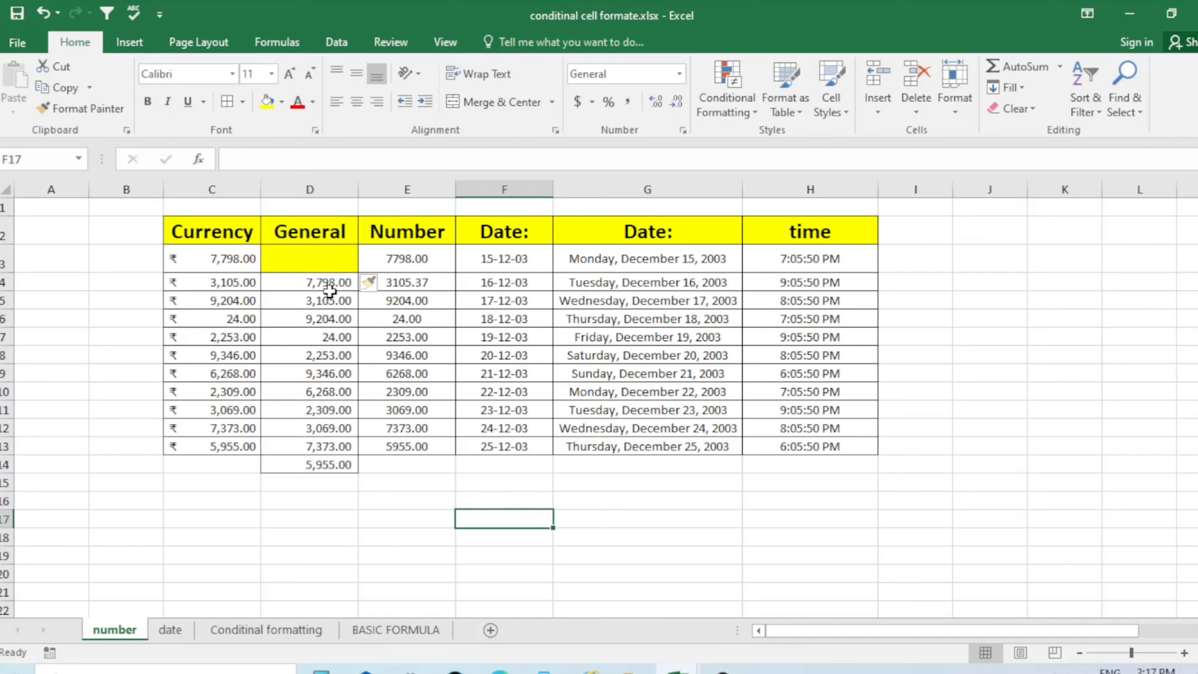
click(319, 262)
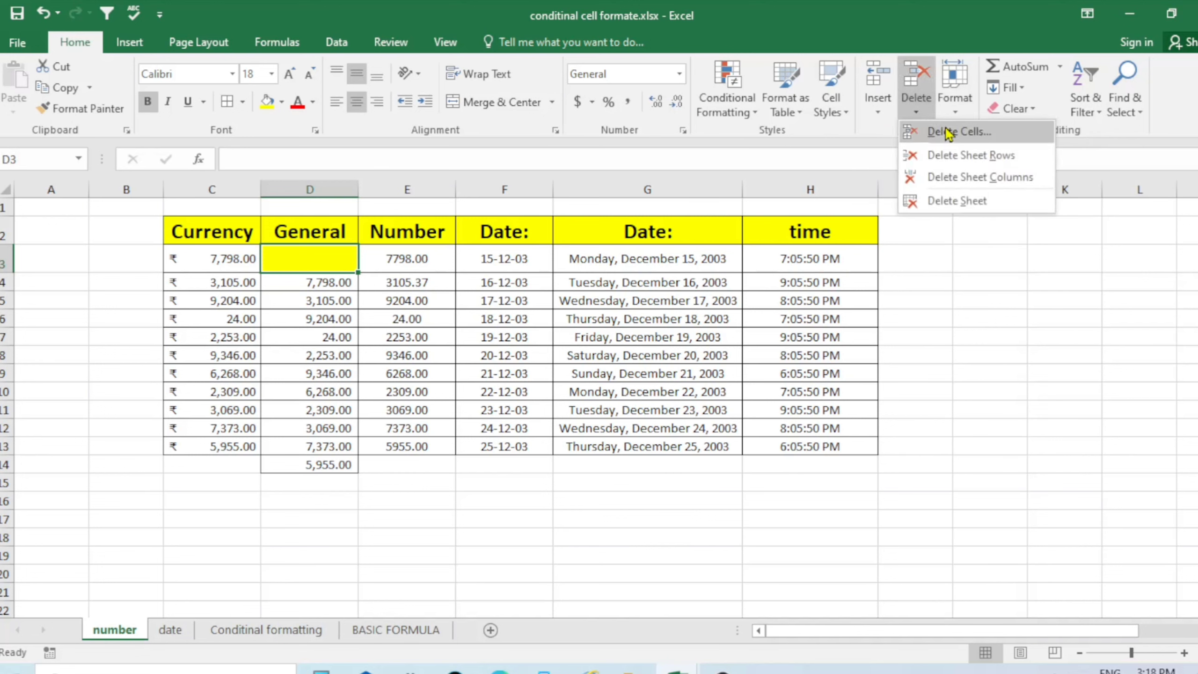
click(949, 133)
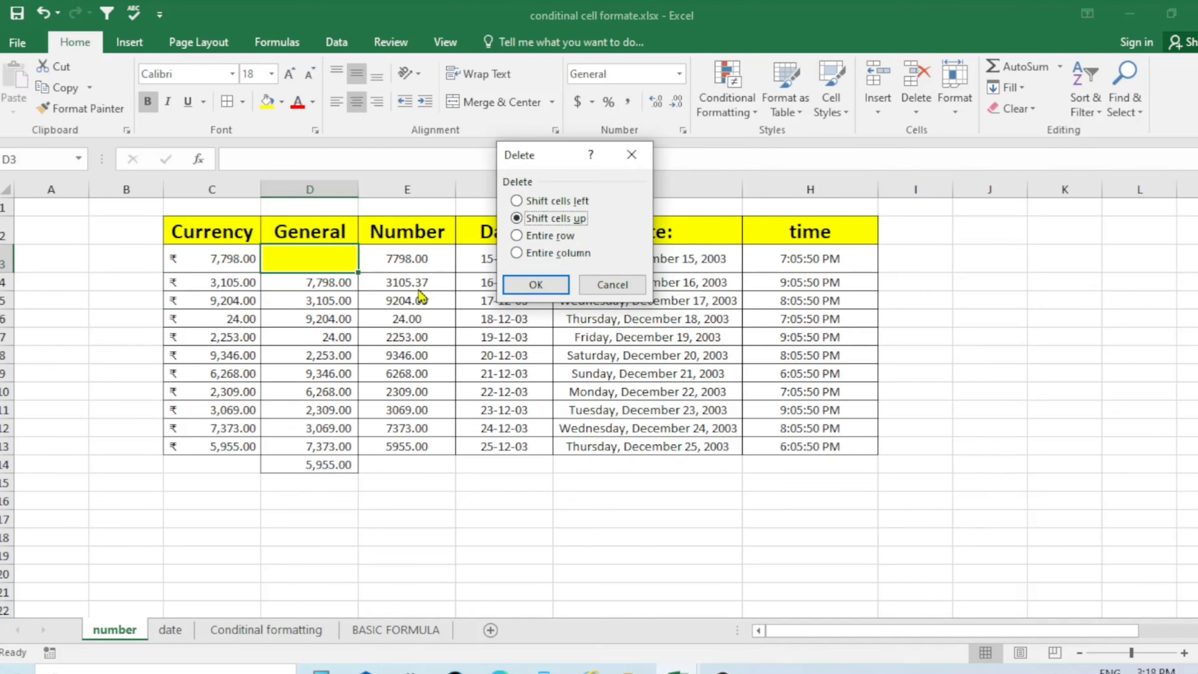
click(537, 283)
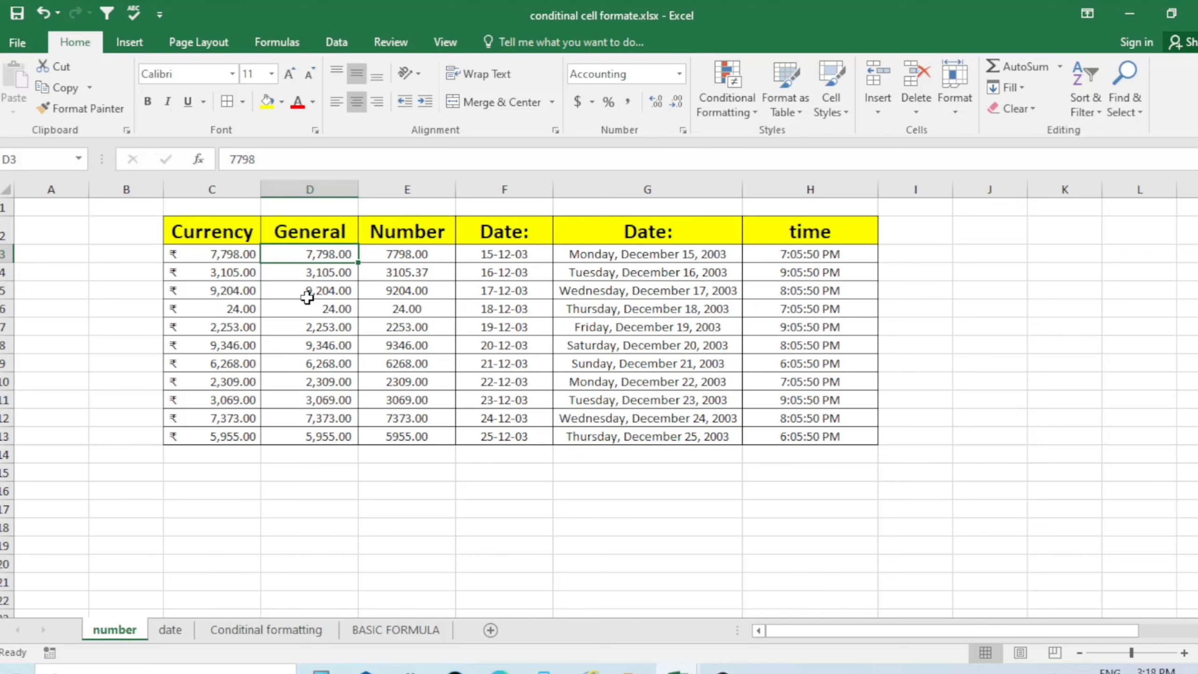
drag(341, 413, 336, 401)
click(321, 309)
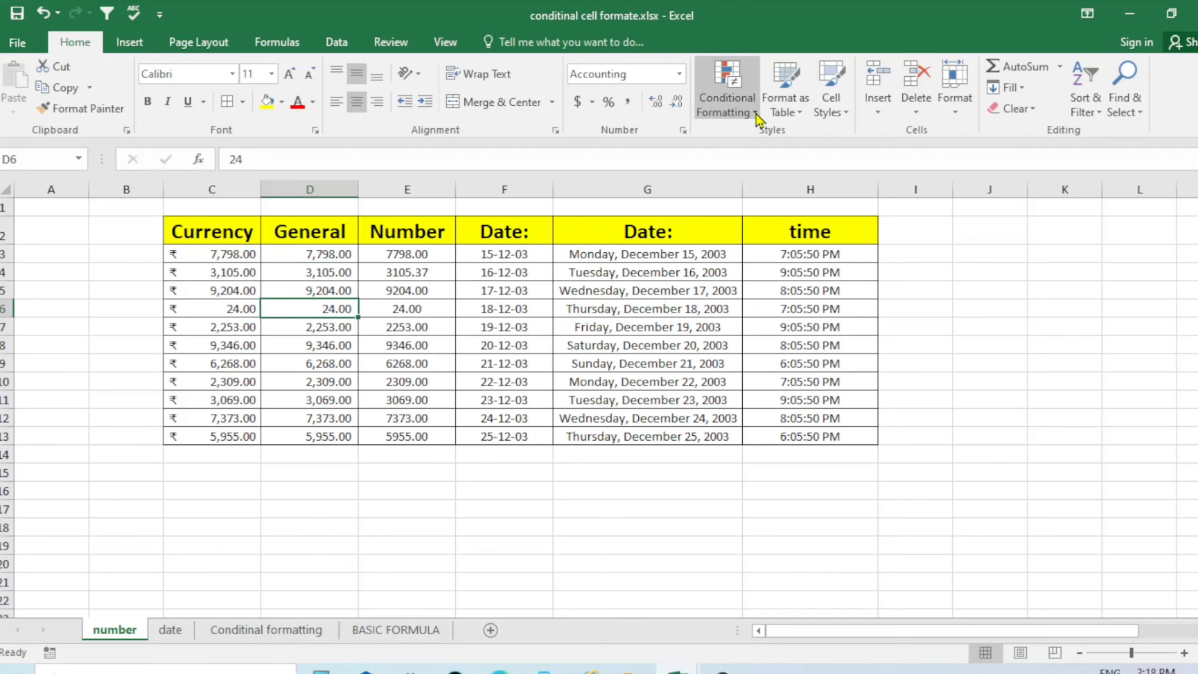
click(879, 114)
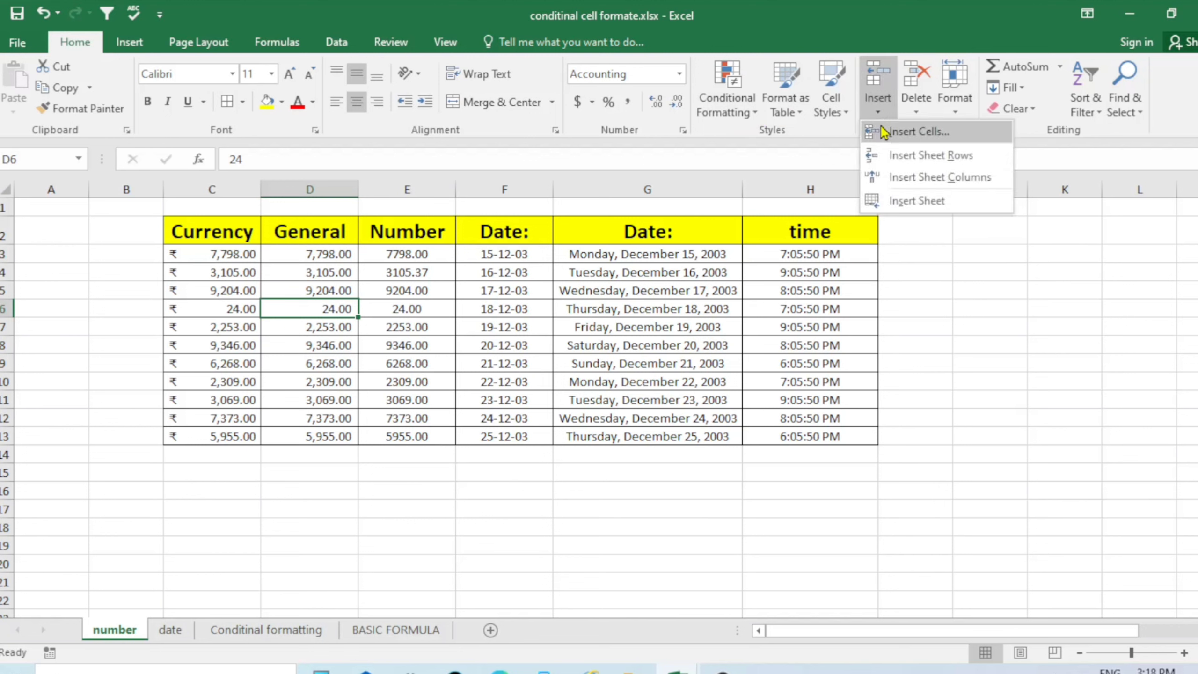
click(890, 133)
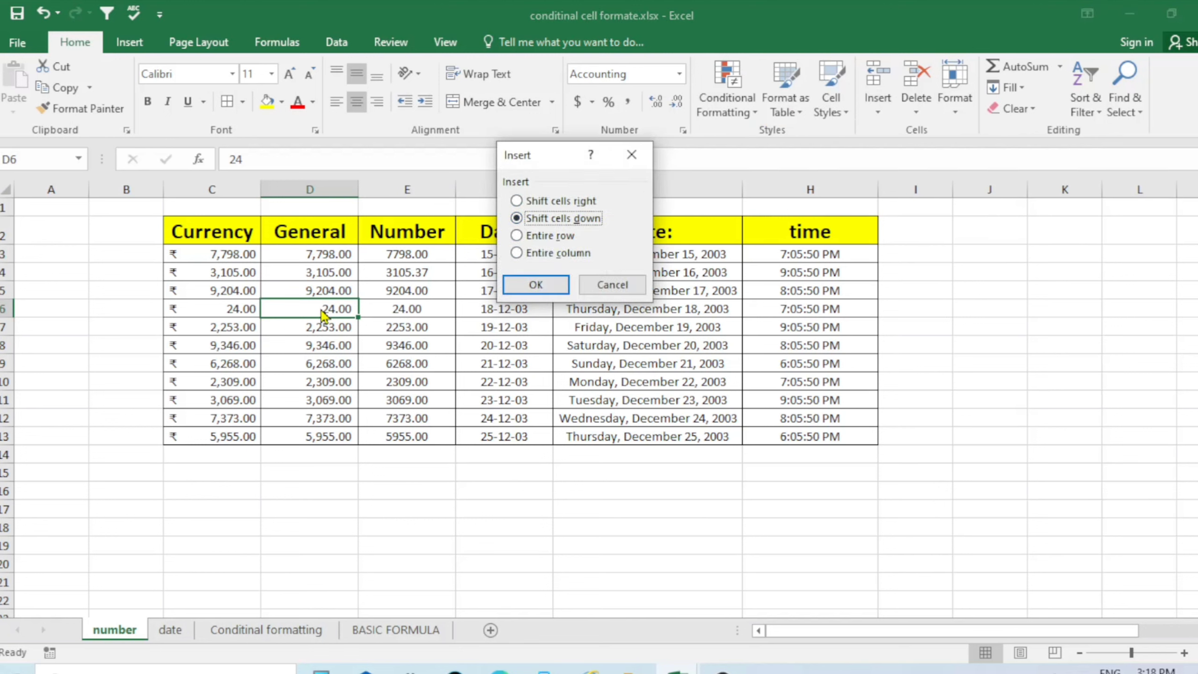
click(550, 206)
click(536, 284)
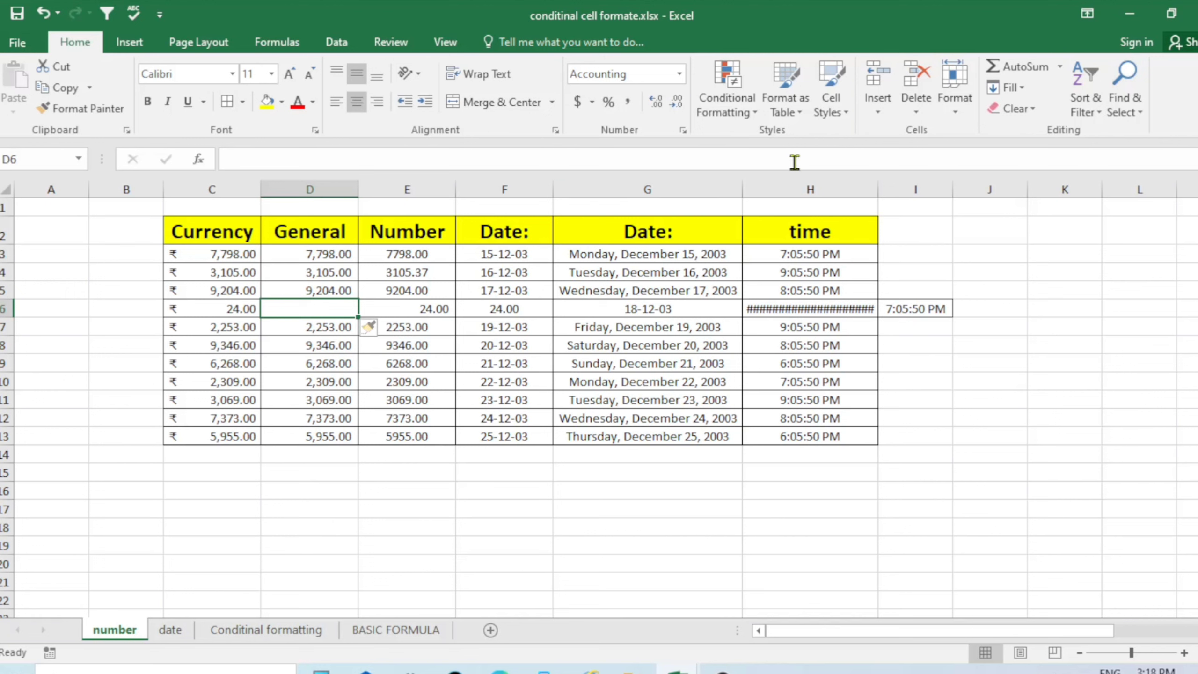
click(916, 101)
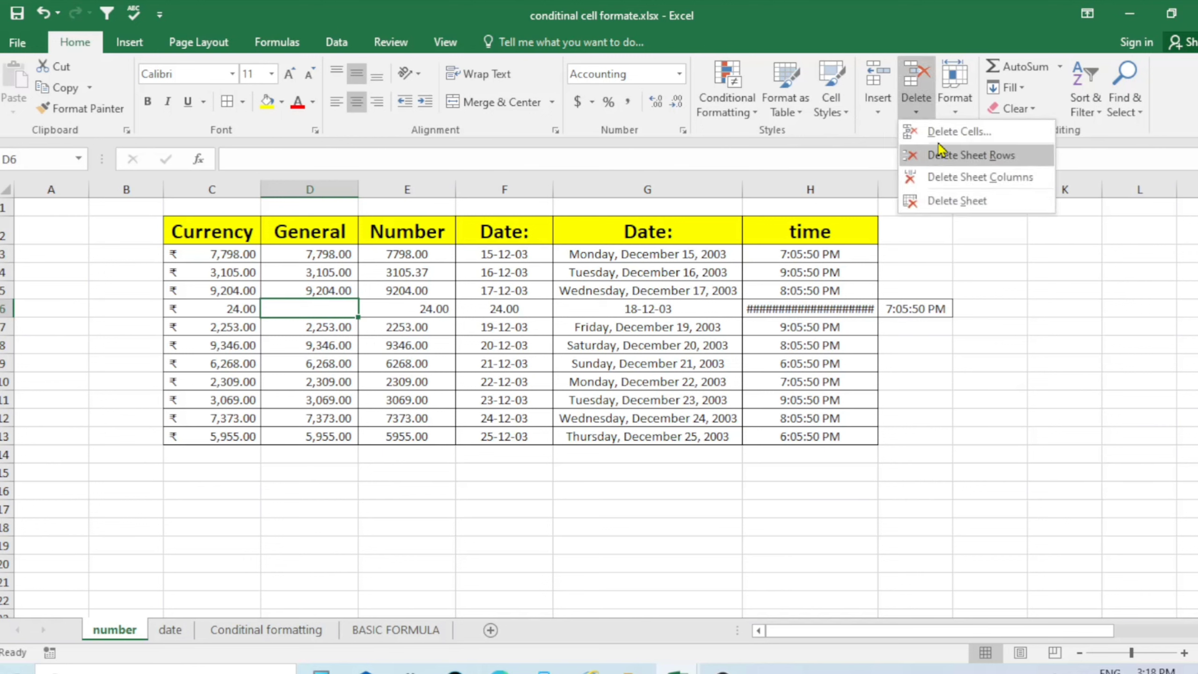
click(949, 132)
click(536, 207)
click(543, 283)
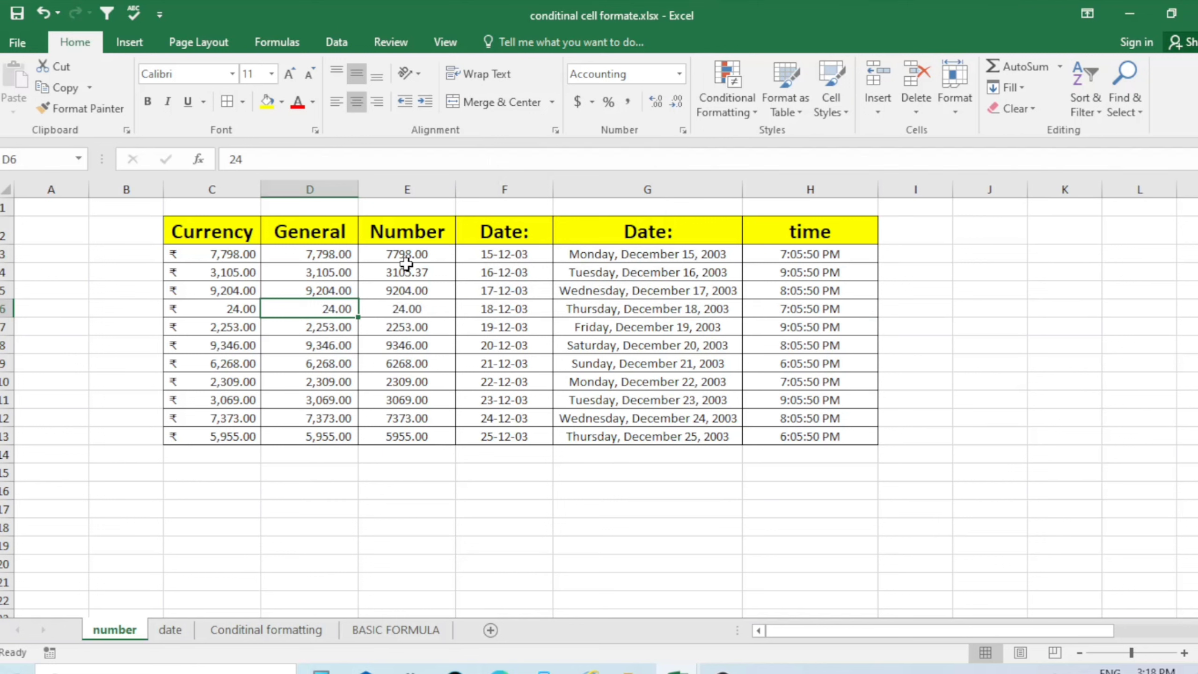
Insert a blank sheet row above row 6
click(879, 124)
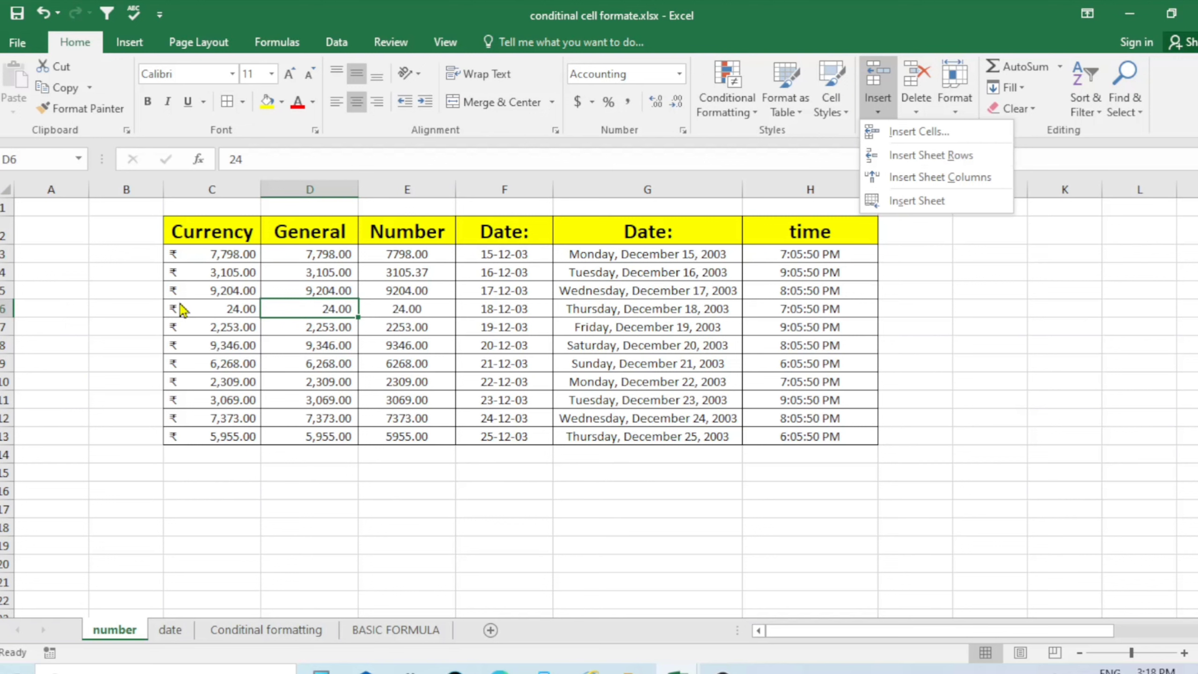
click(920, 156)
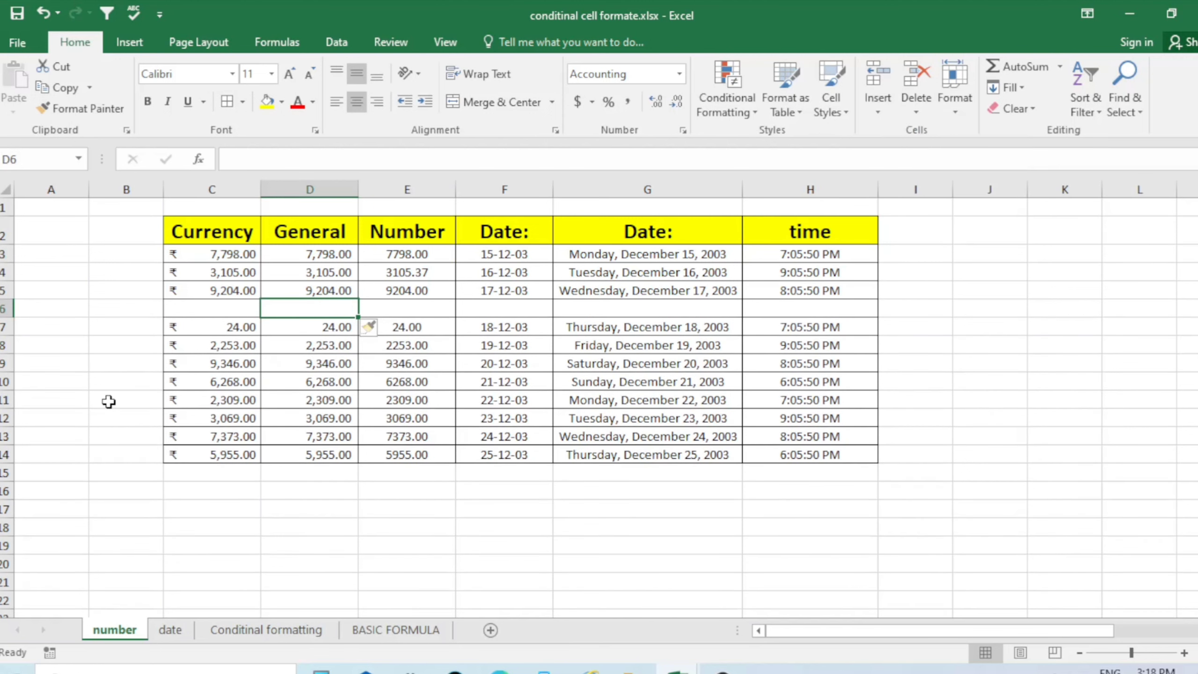
click(616, 423)
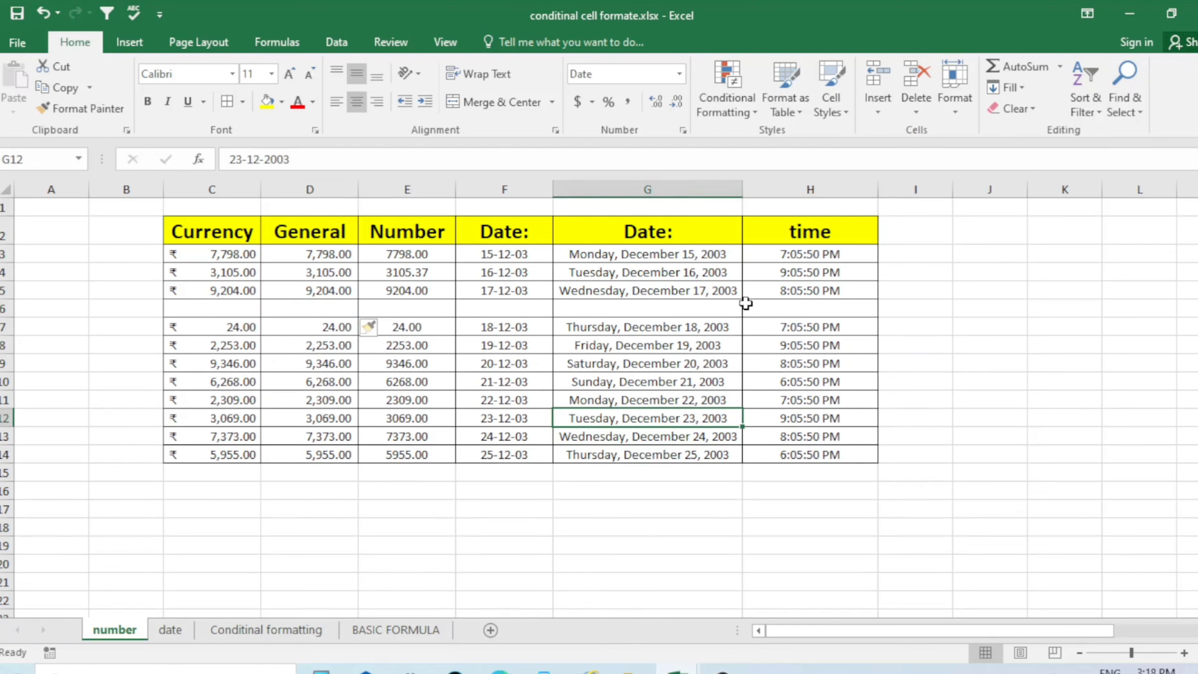
Delete the blank row 6 and bring up the Insert options again
click(316, 311)
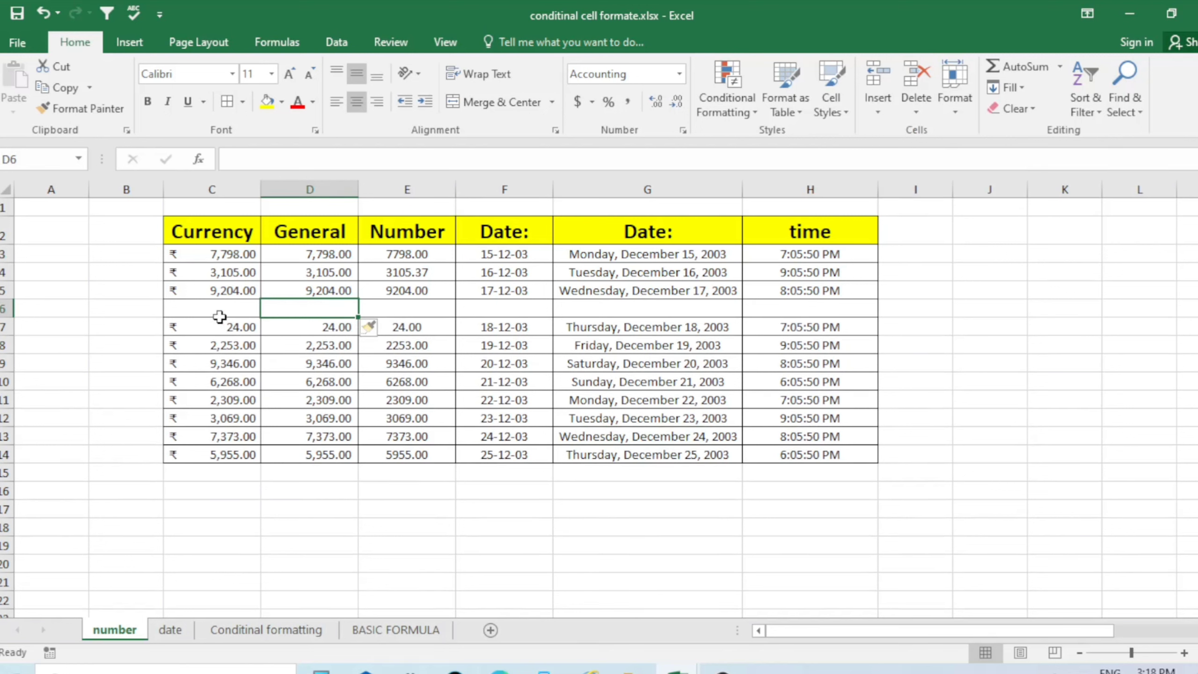
click(916, 107)
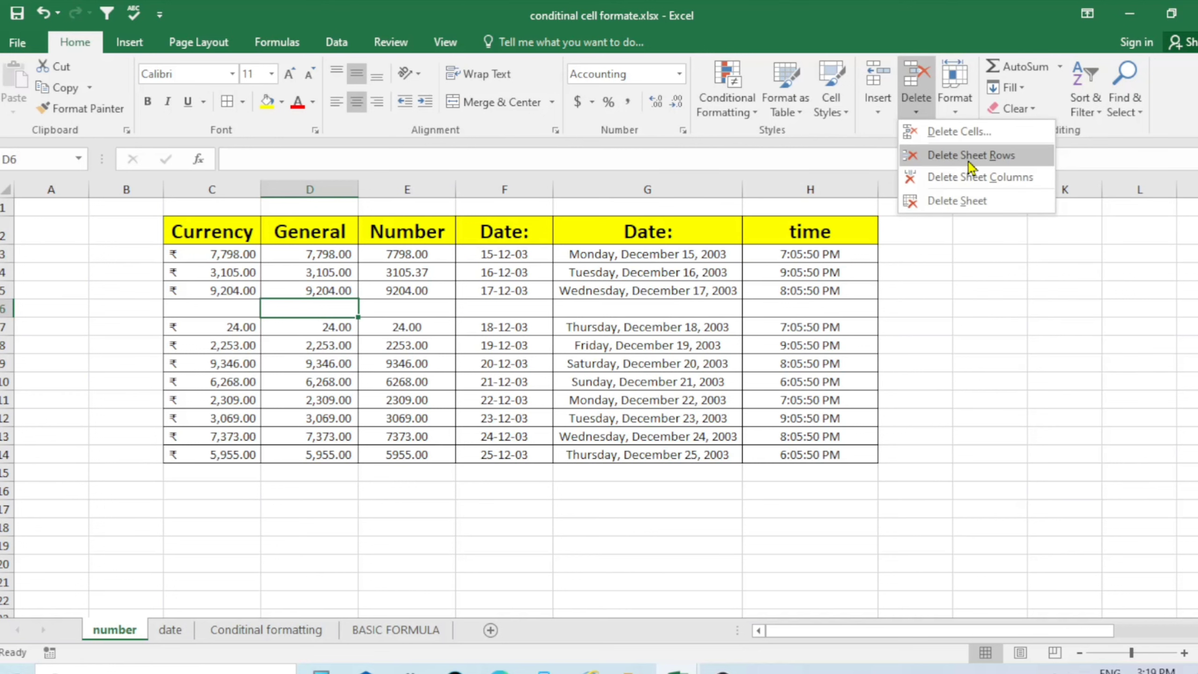
click(970, 155)
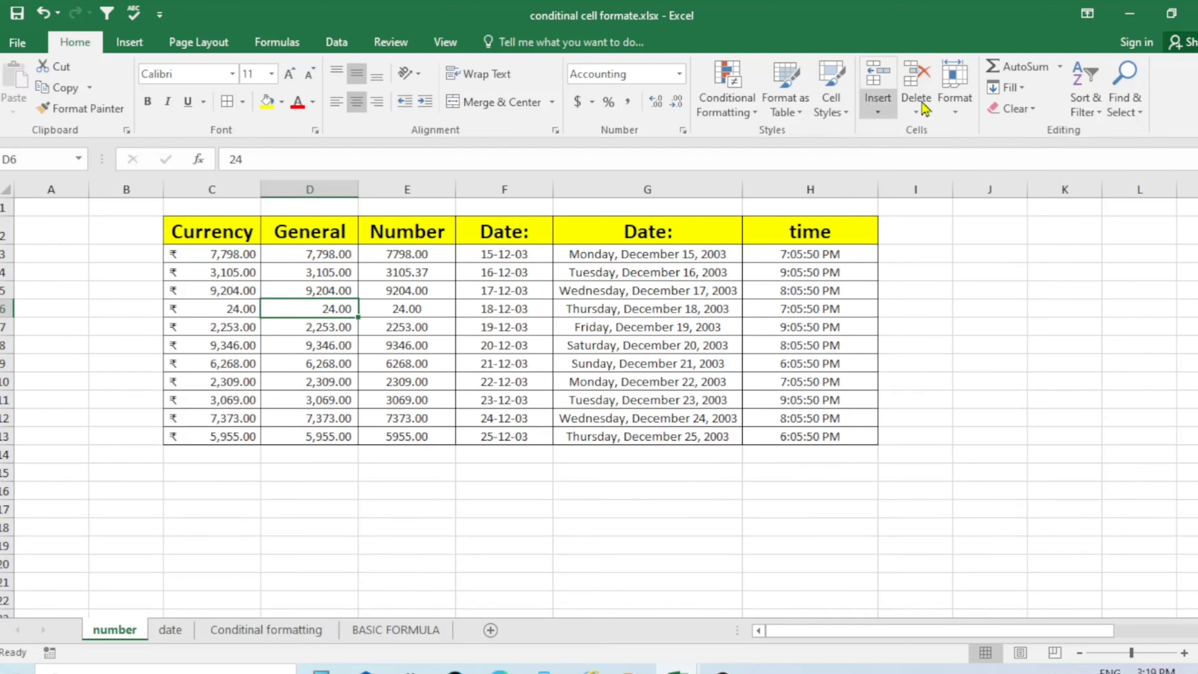
click(877, 117)
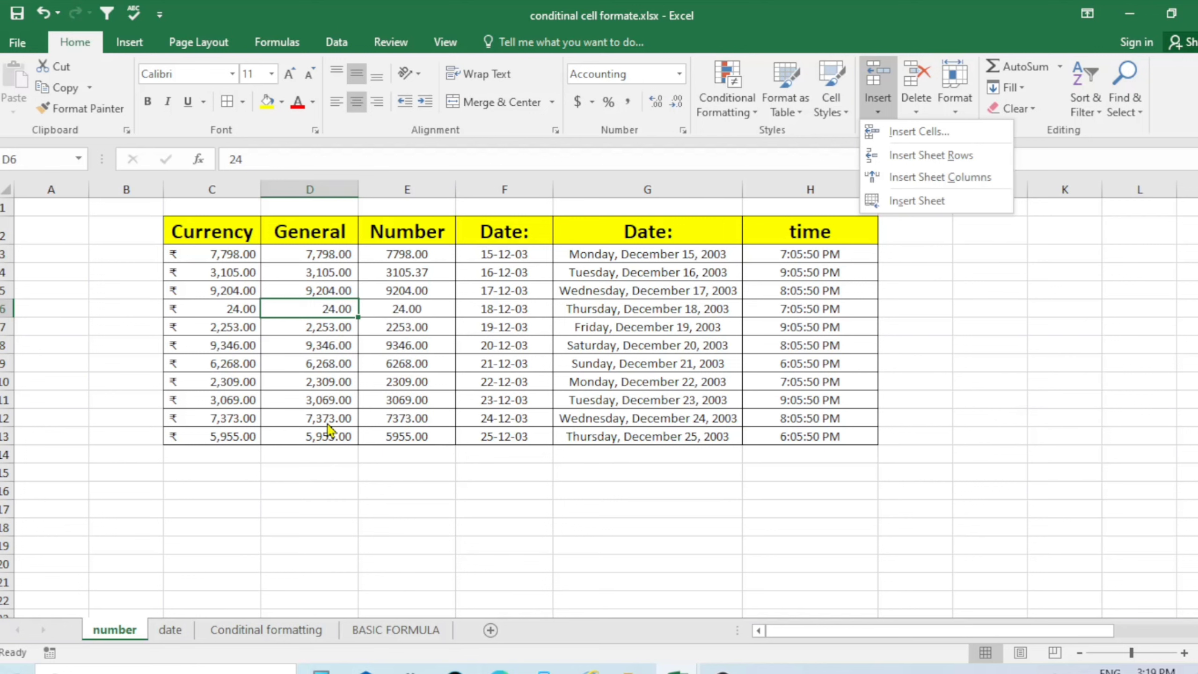
click(926, 183)
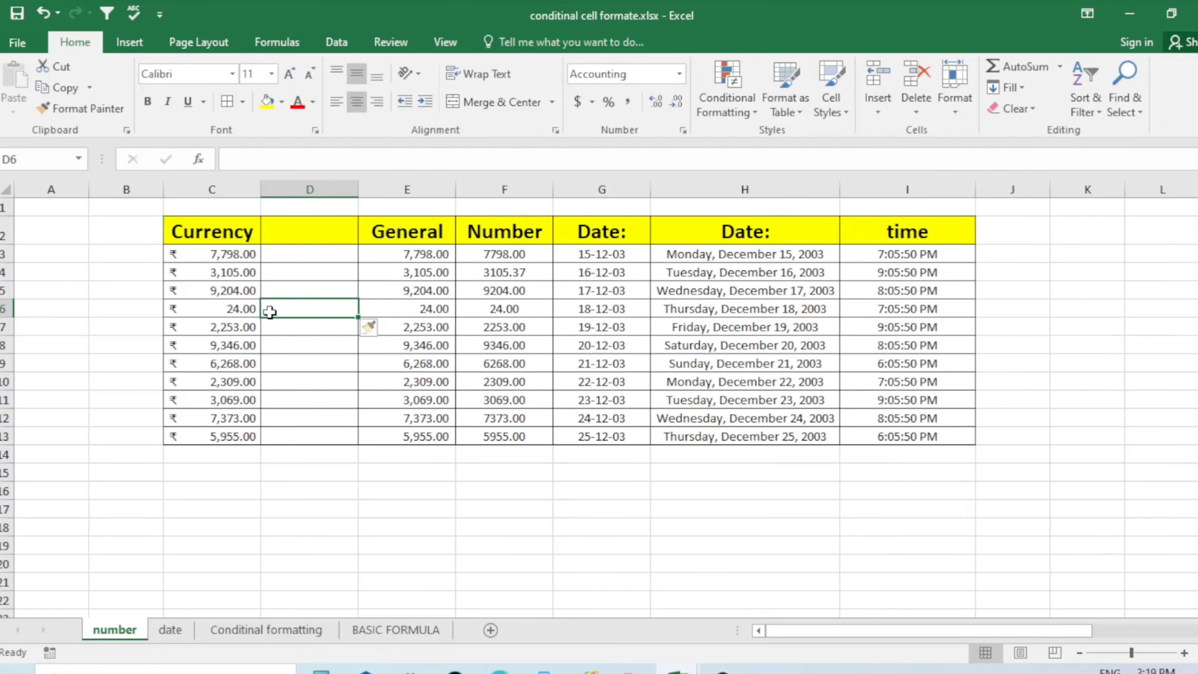
click(312, 454)
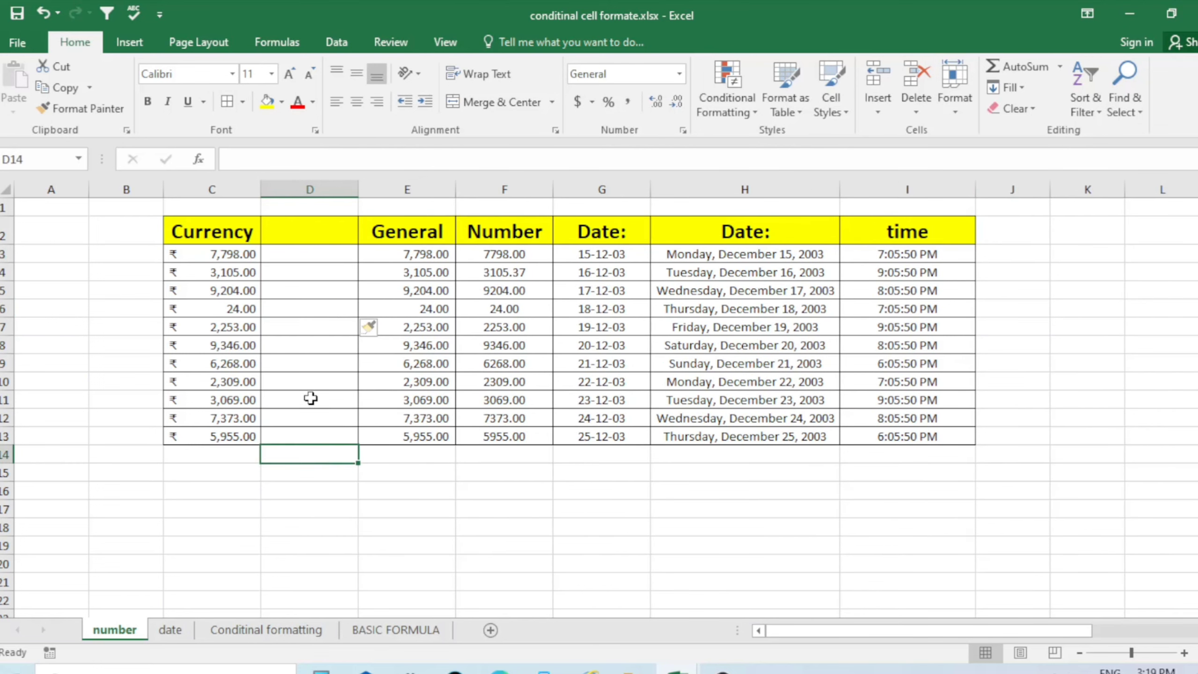
click(318, 304)
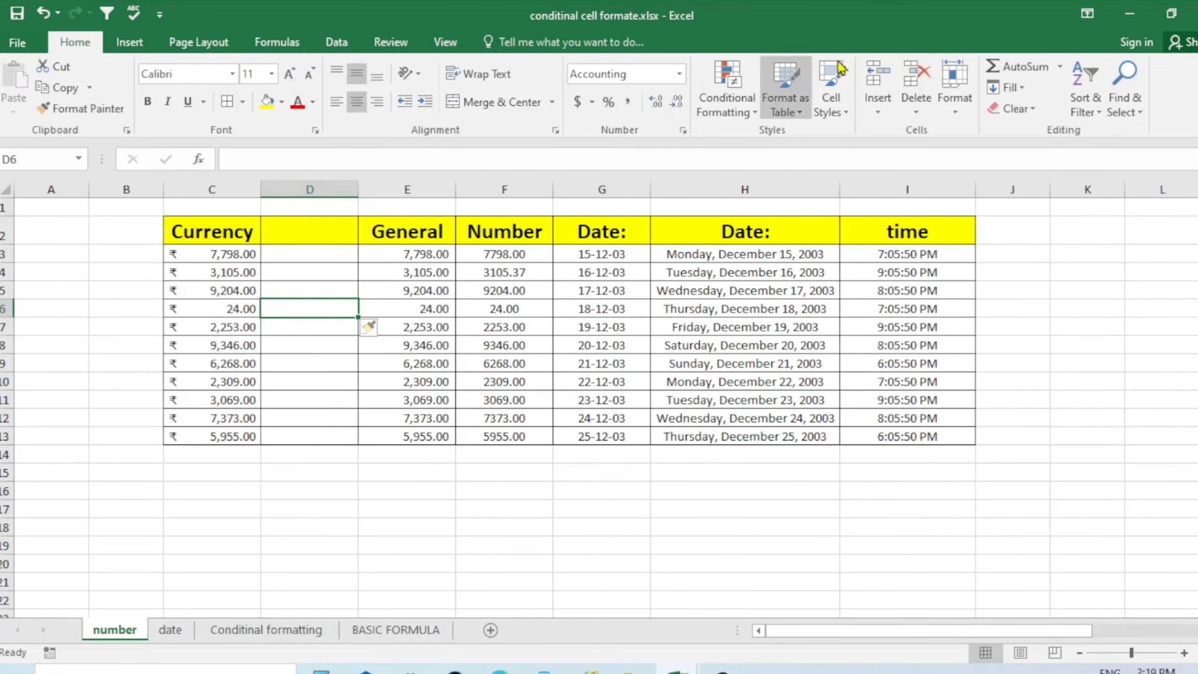
click(916, 118)
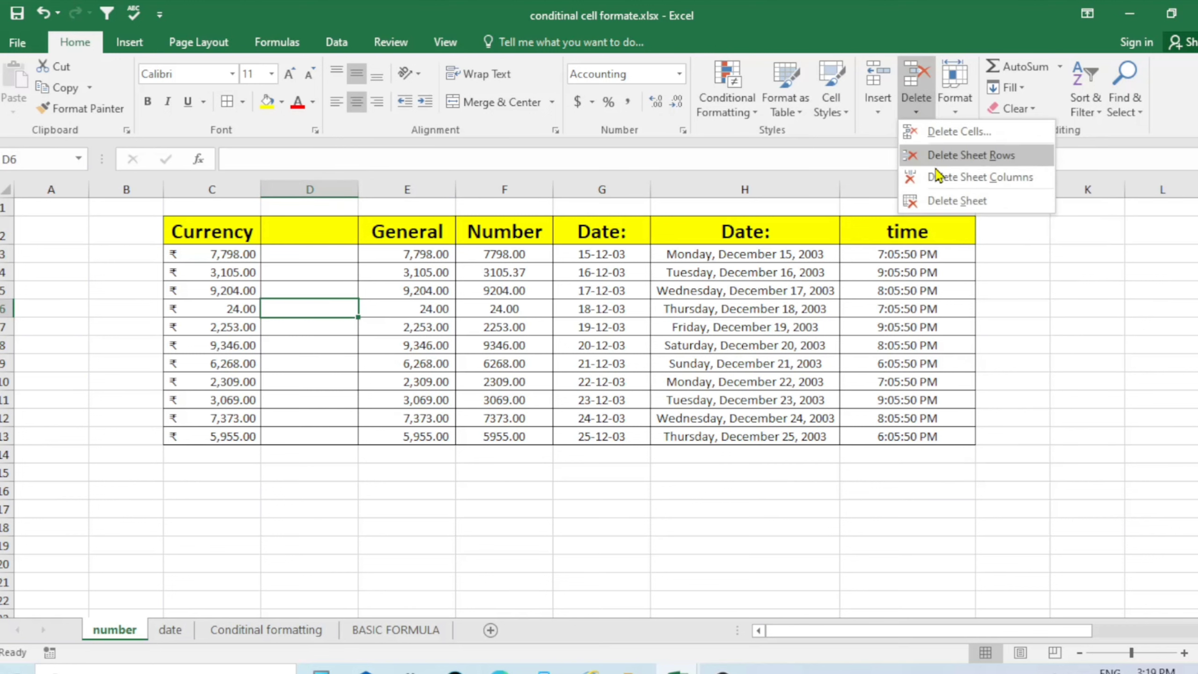
click(941, 181)
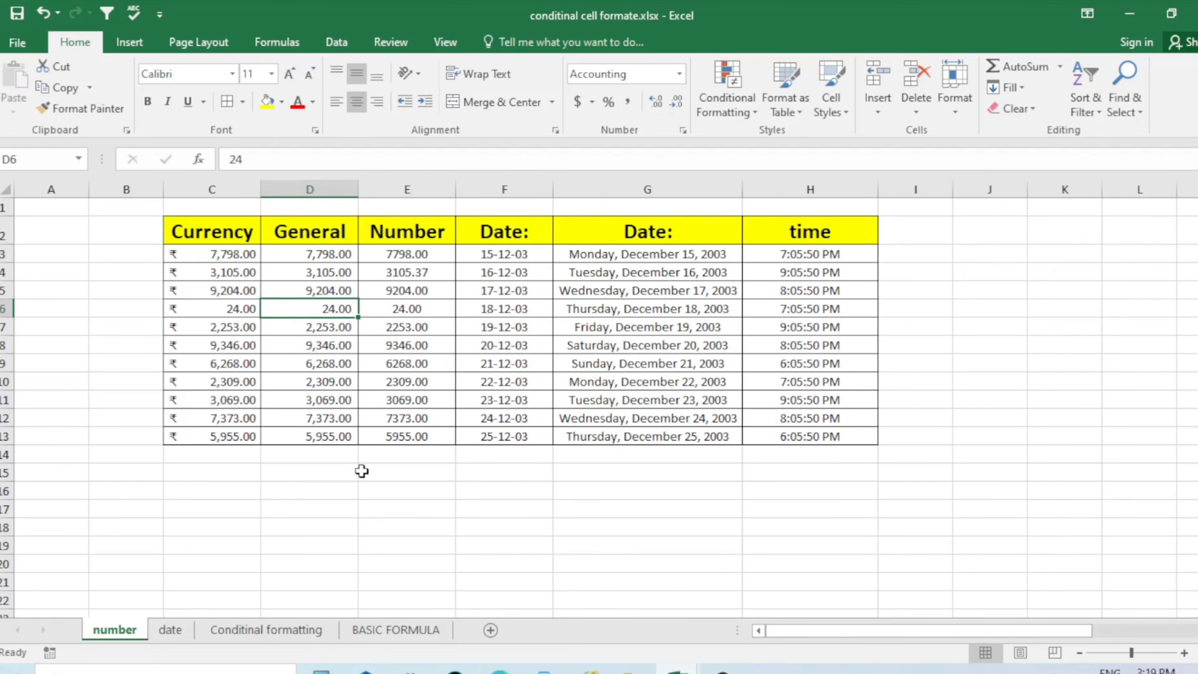
click(365, 498)
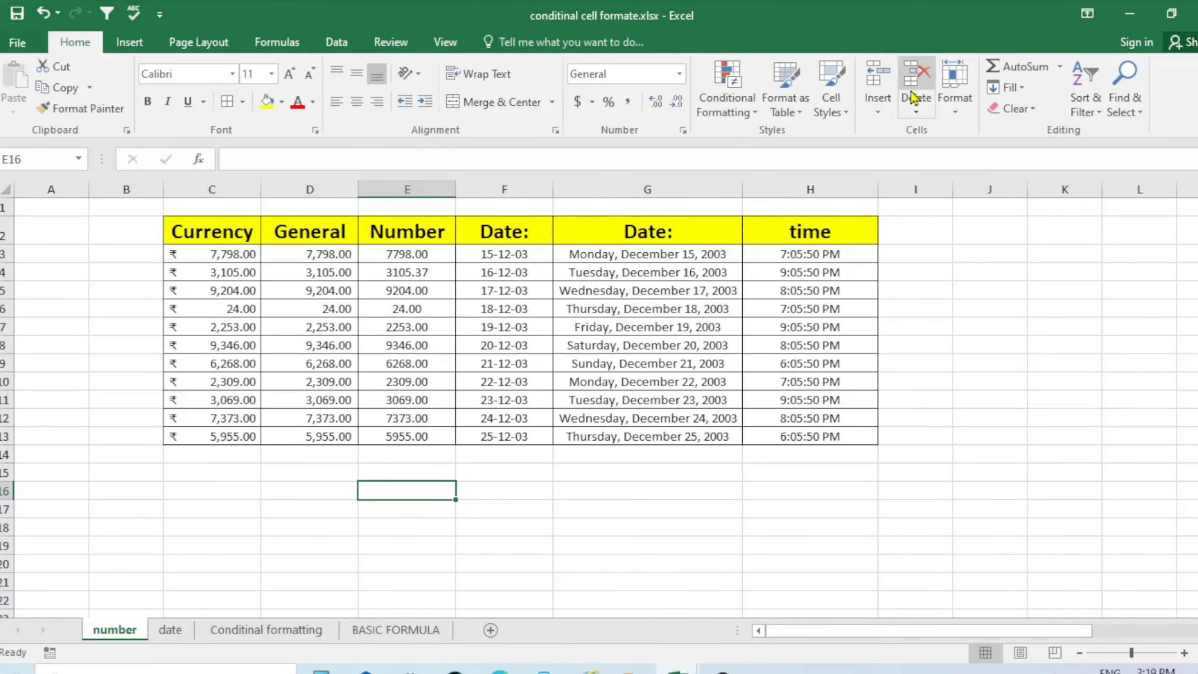
click(326, 307)
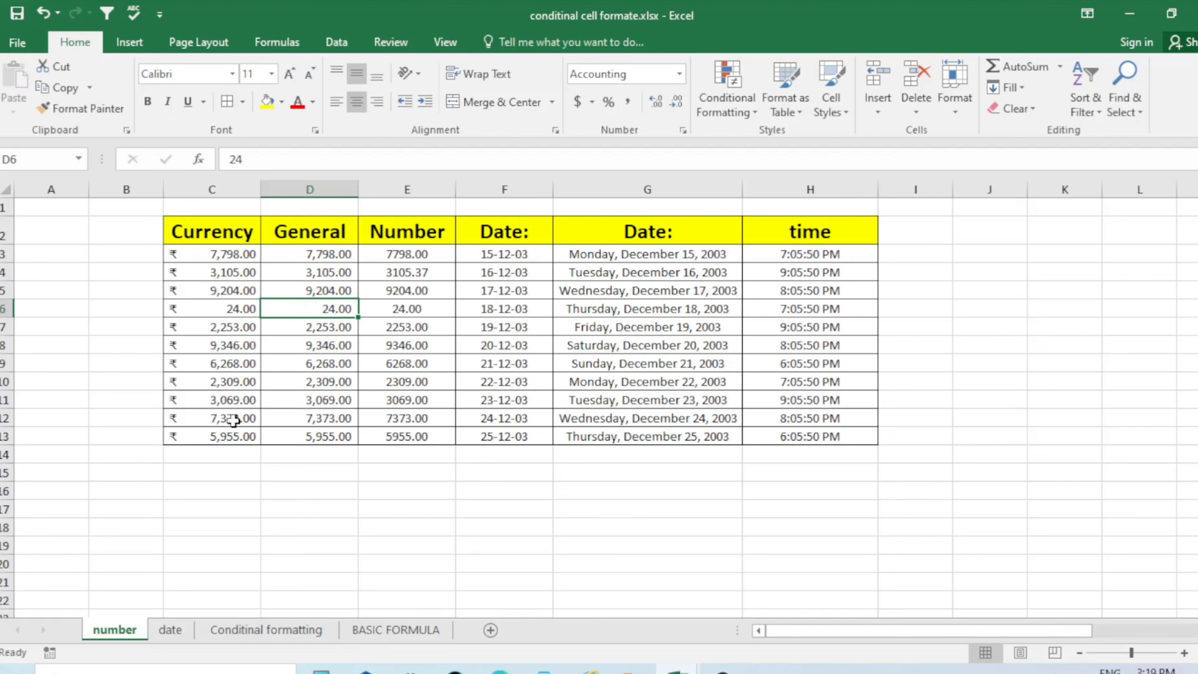
click(881, 108)
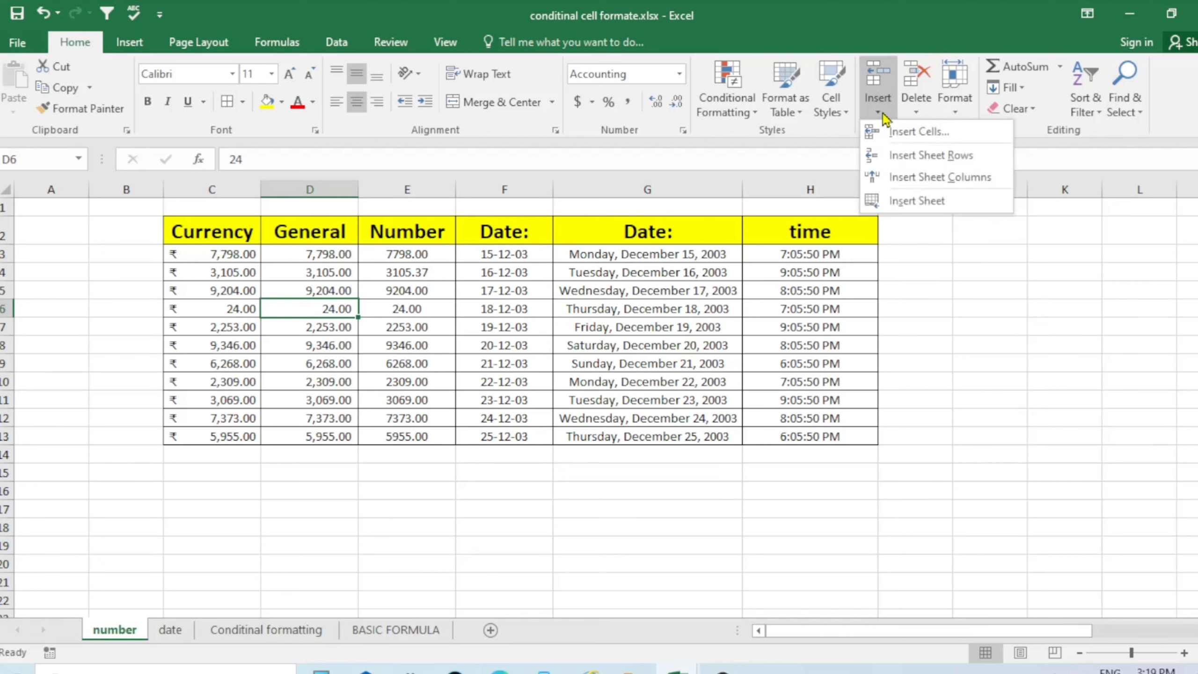
click(915, 203)
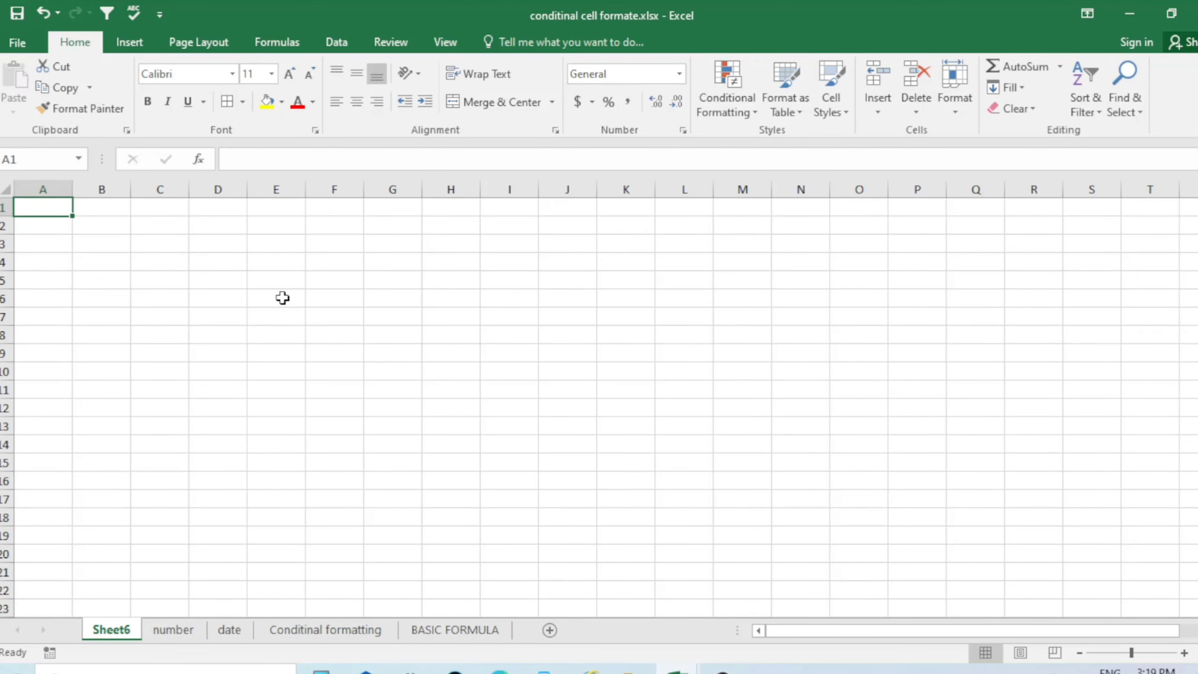
click(521, 352)
click(267, 390)
click(107, 222)
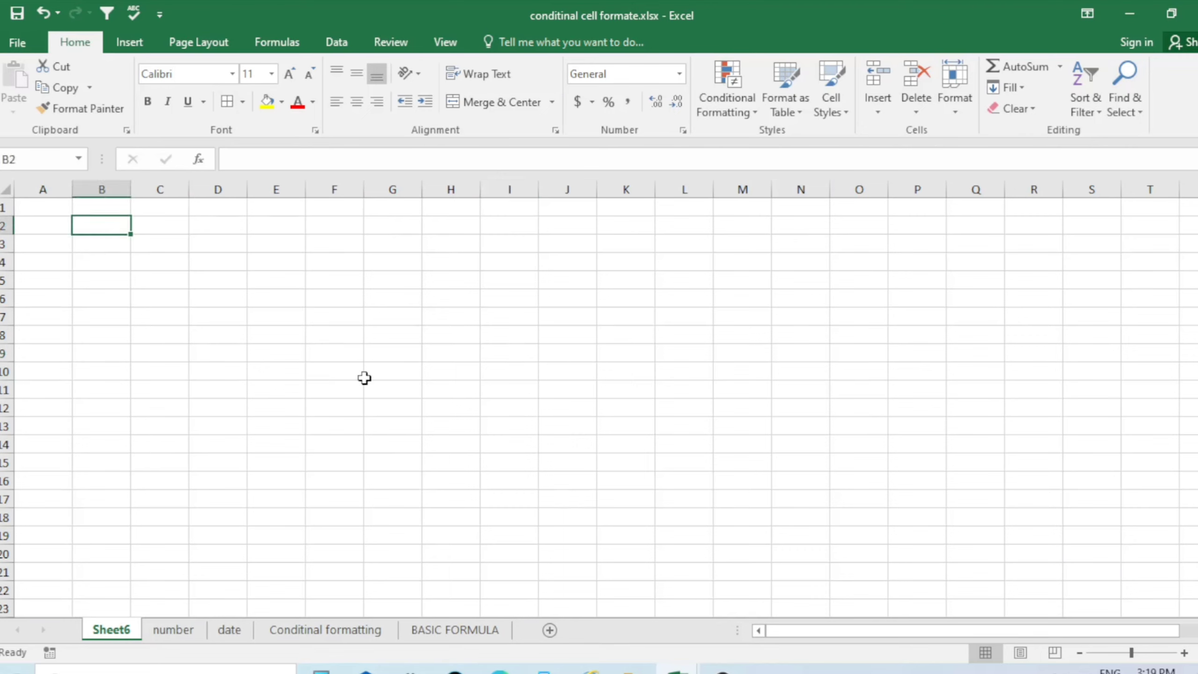
click(922, 117)
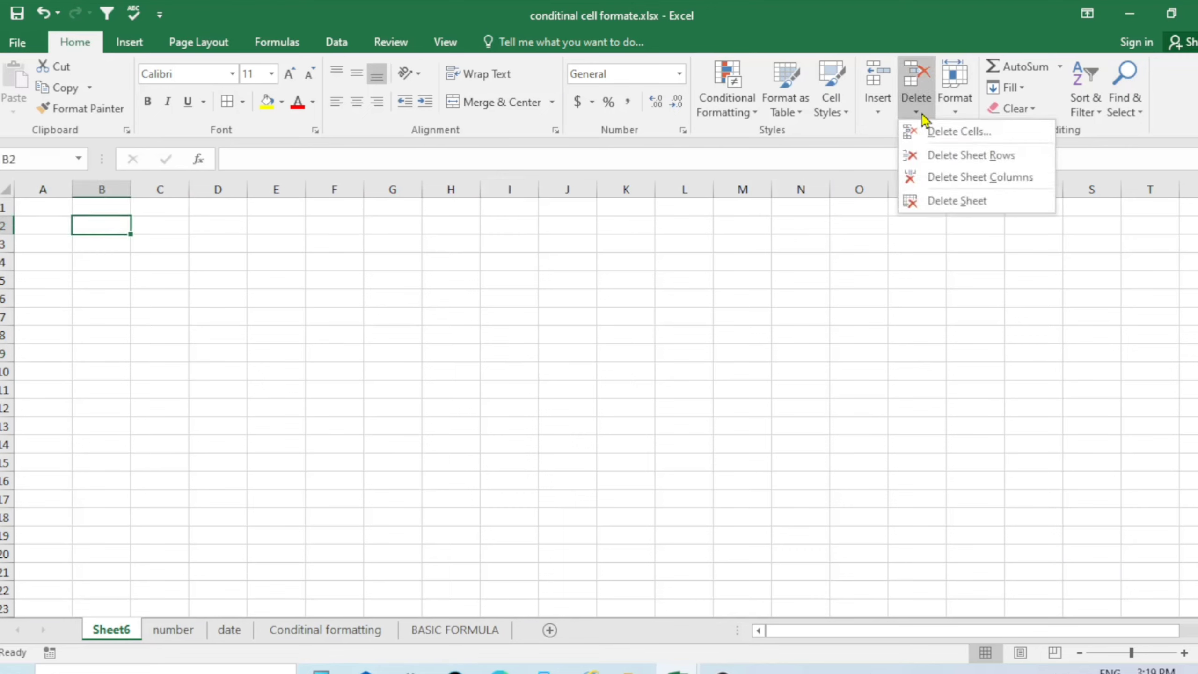
click(958, 207)
click(567, 508)
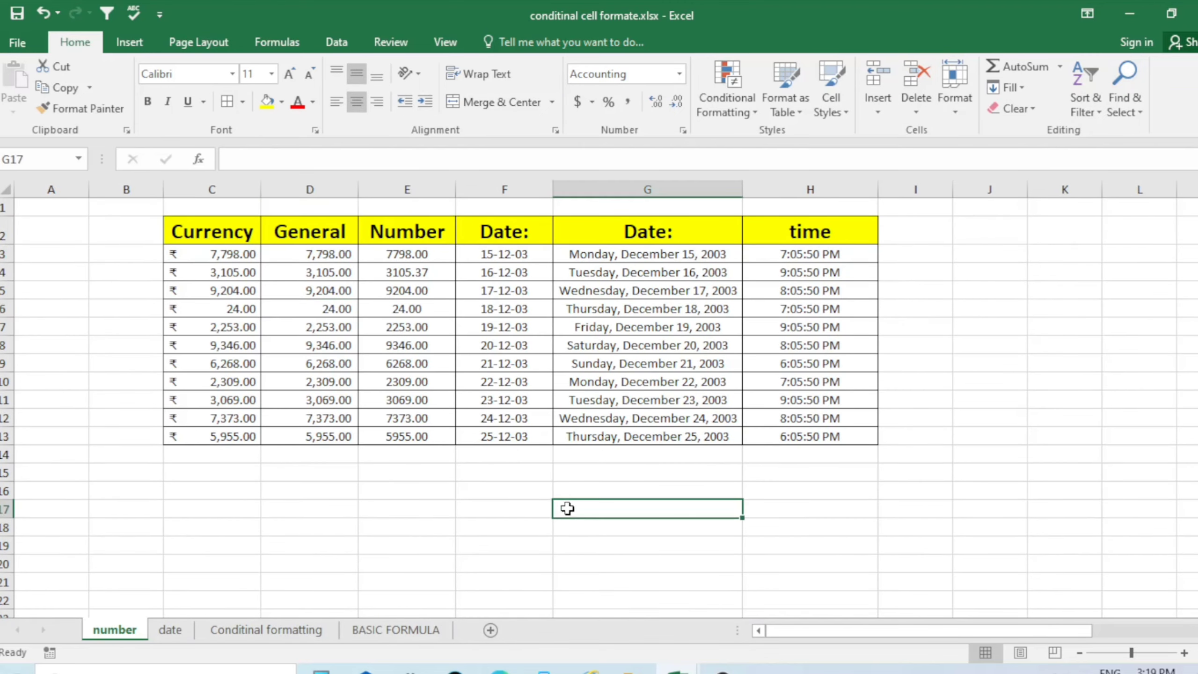
click(879, 113)
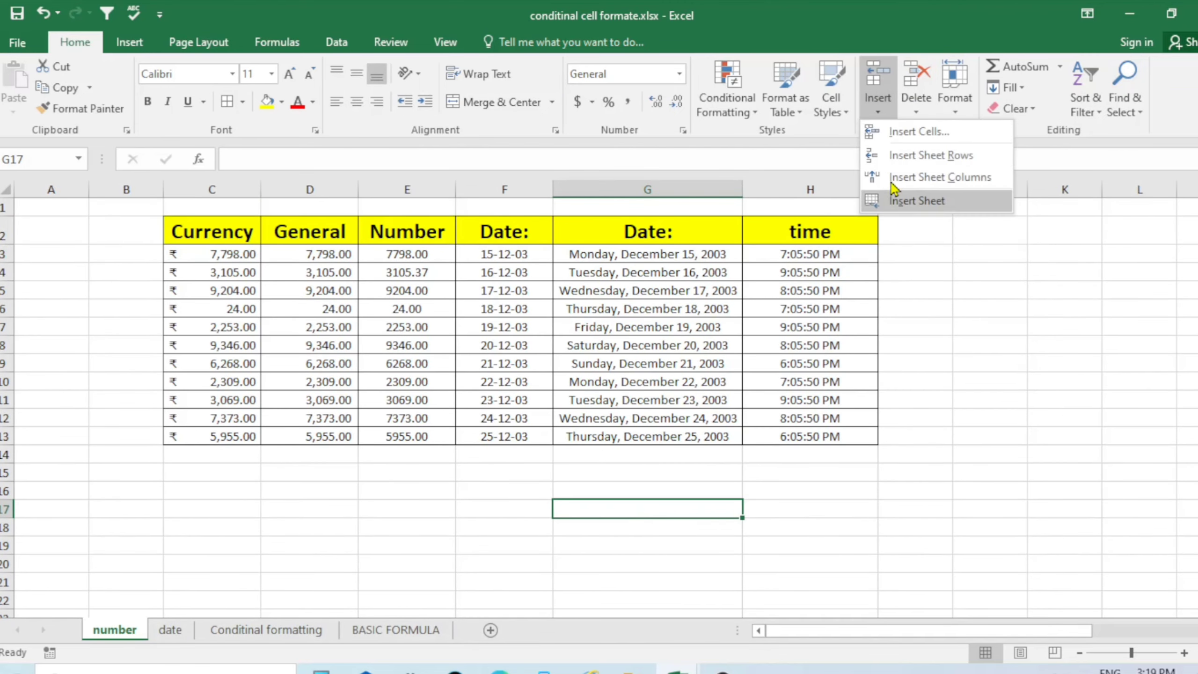
click(920, 113)
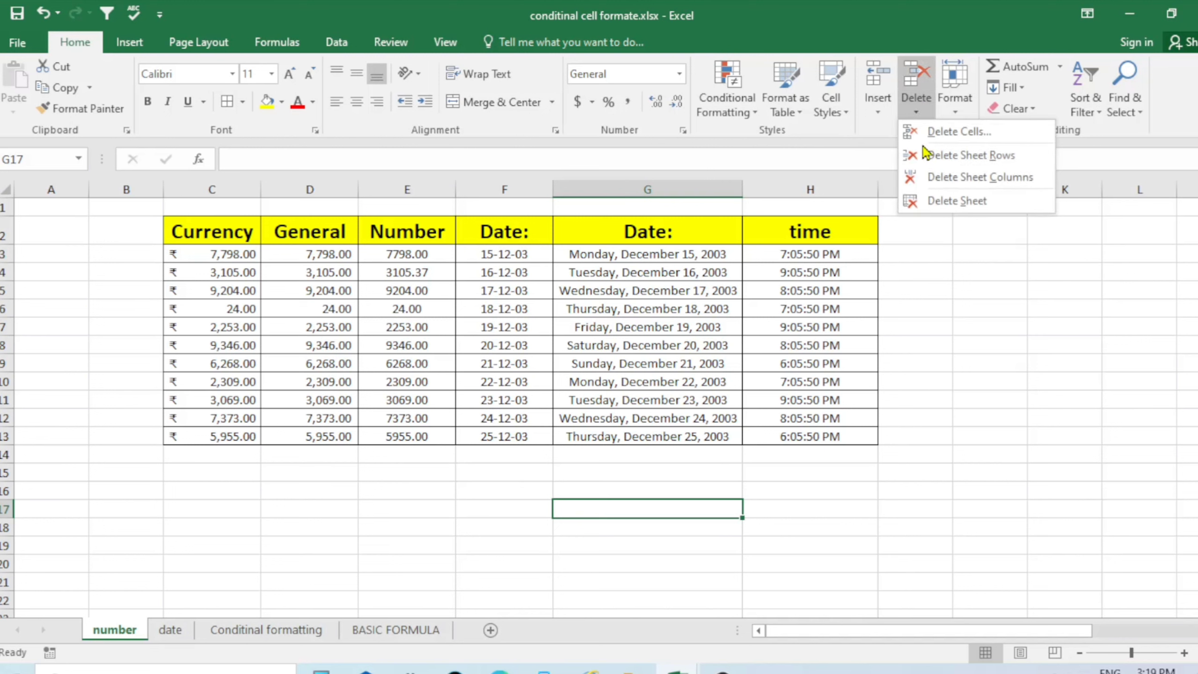
click(966, 282)
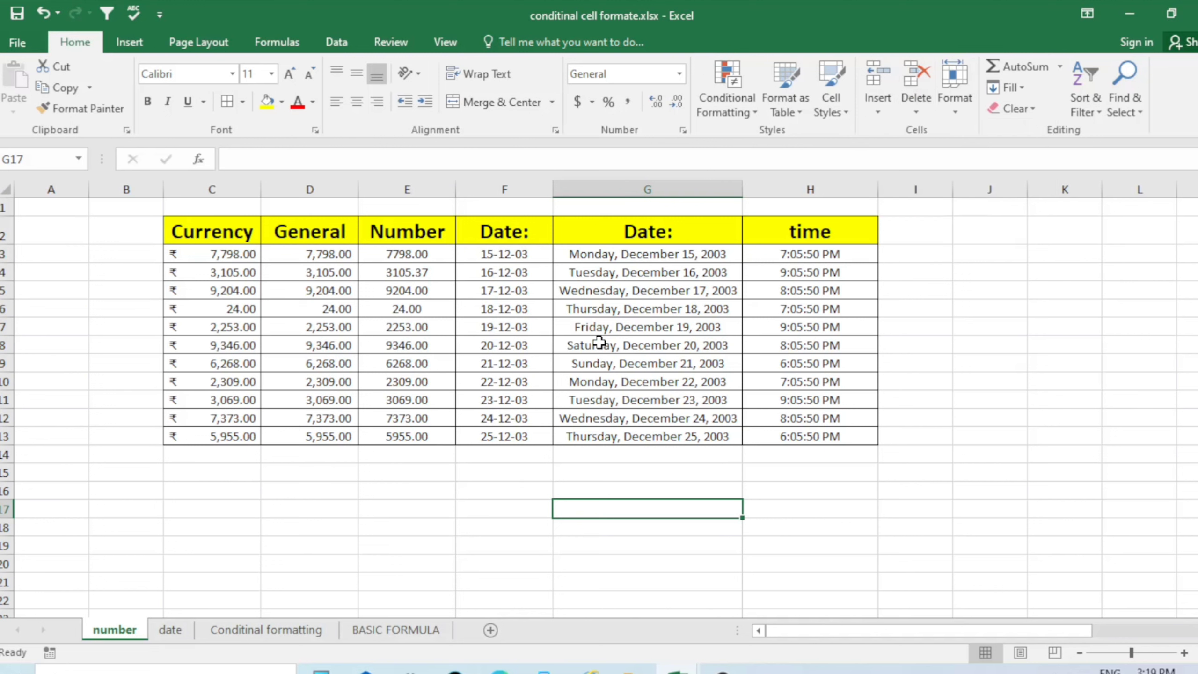